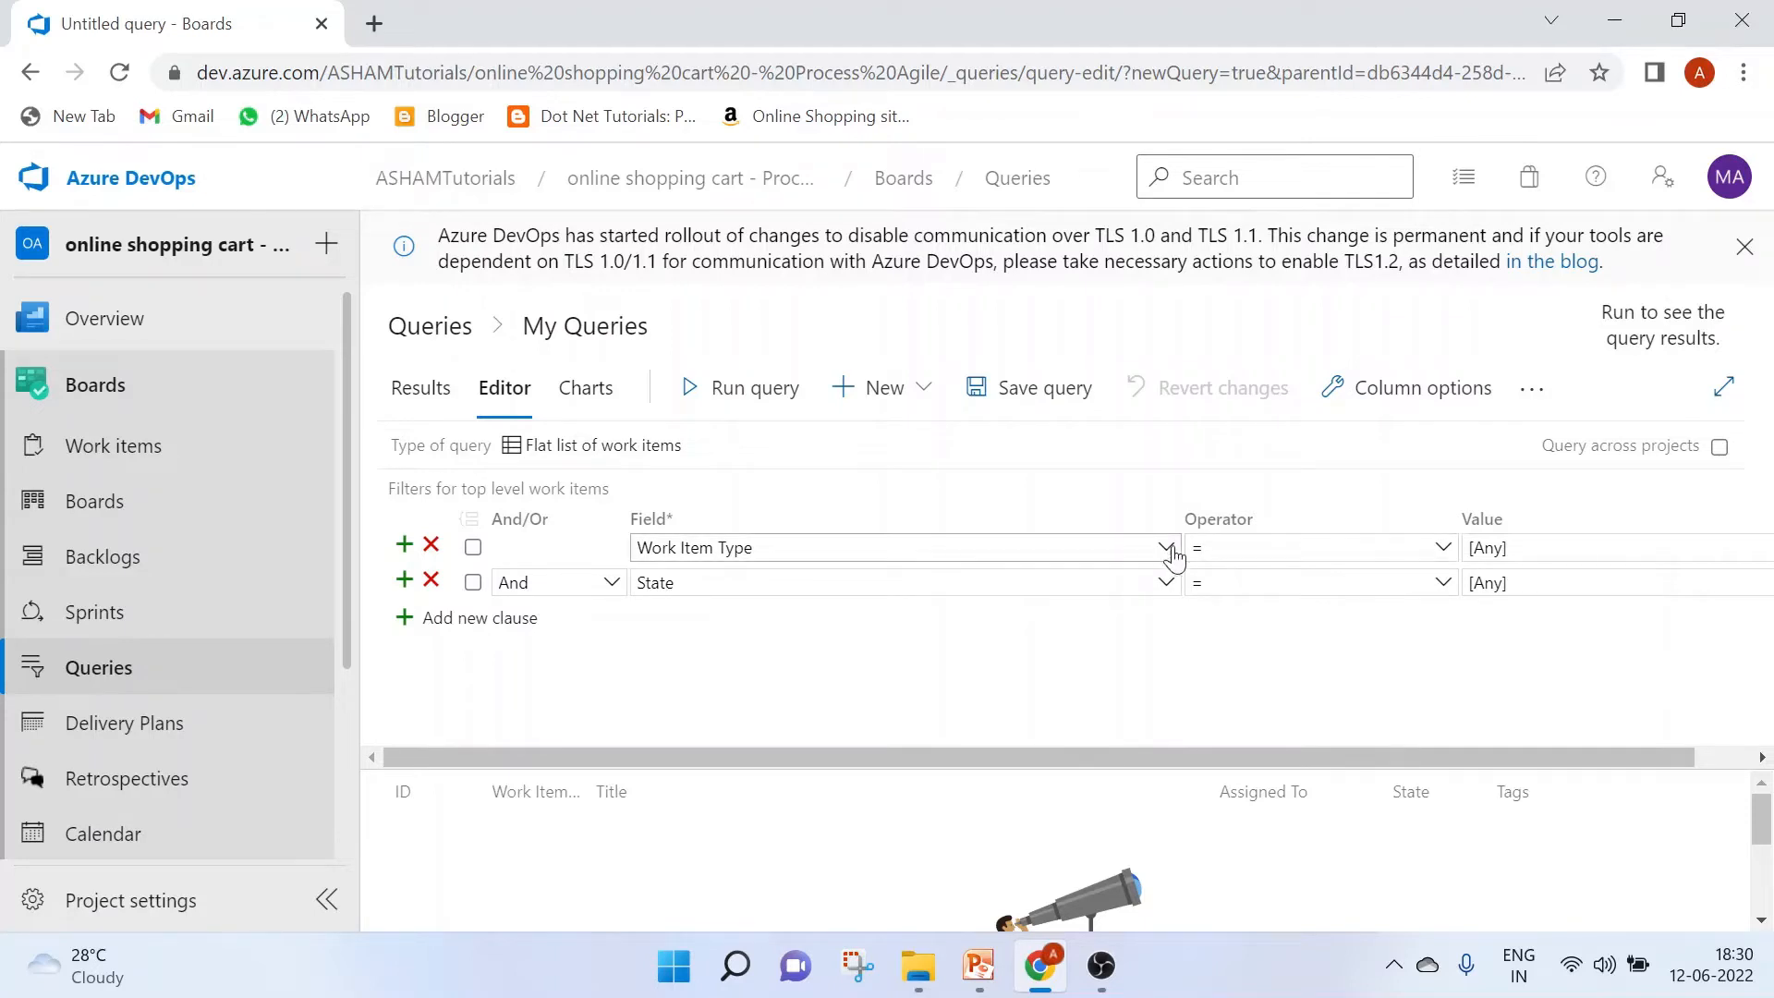
# Set the Work Item Type clause of the query to equal Bug.
pyautogui.click(1438, 552)
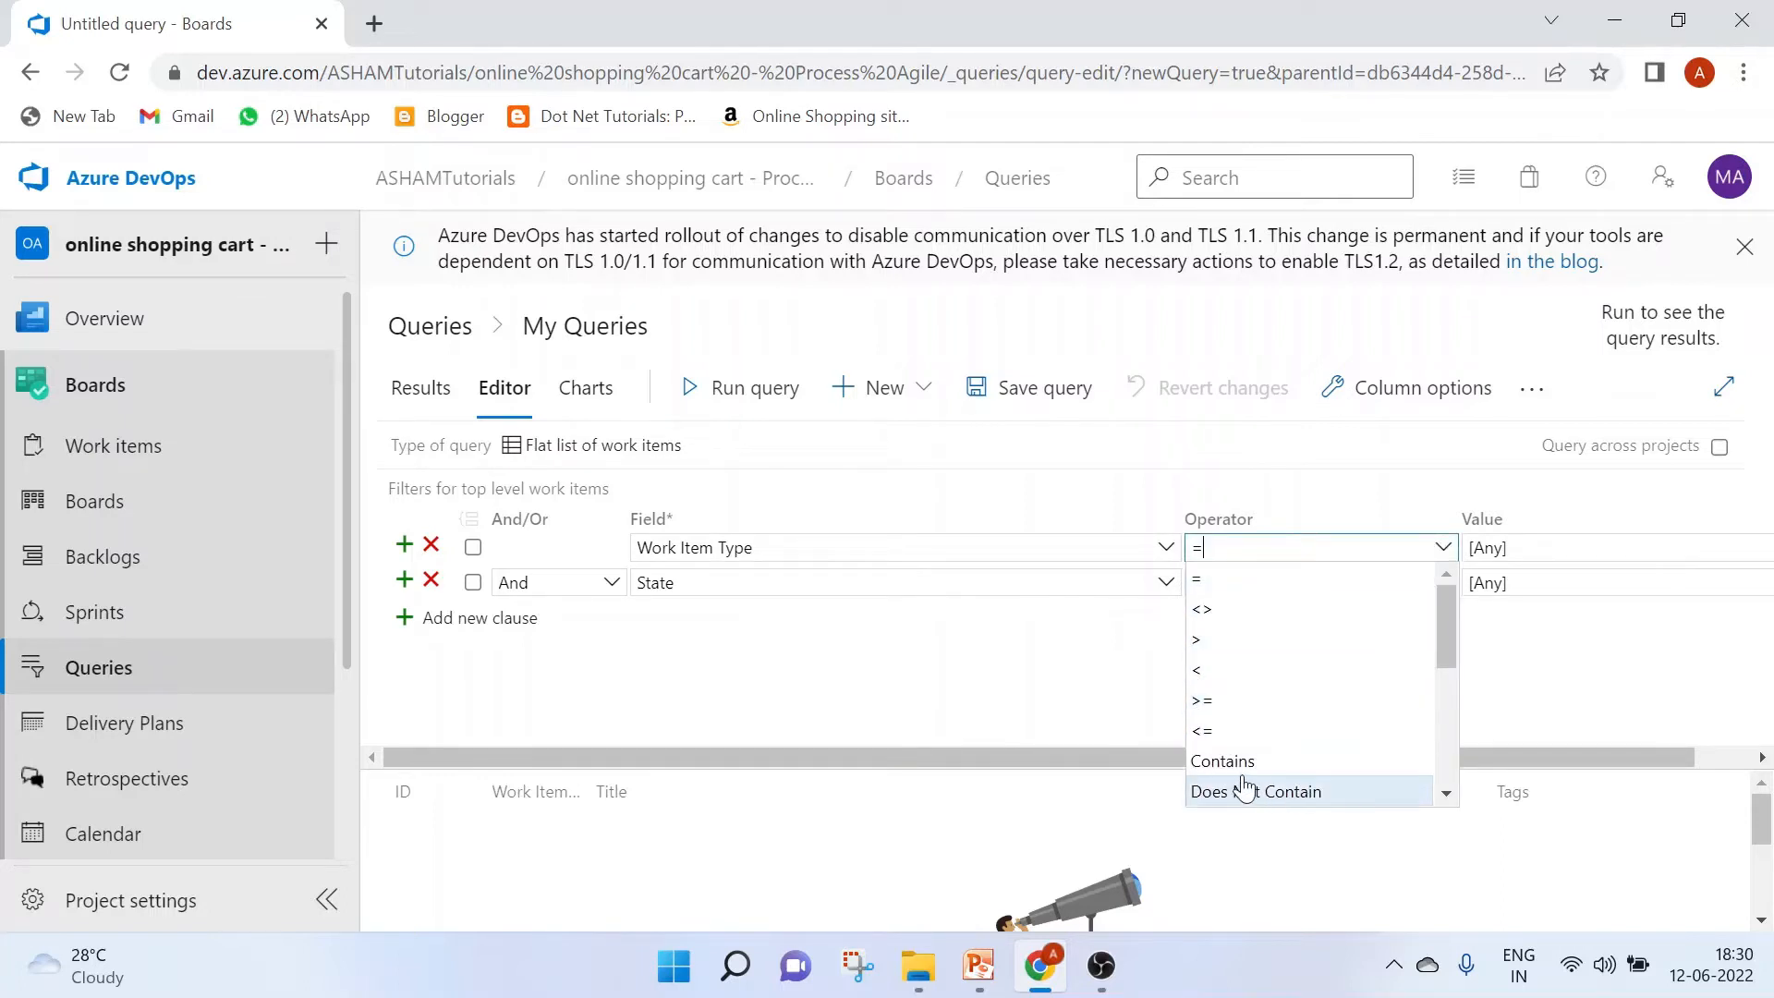
pyautogui.click(1561, 671)
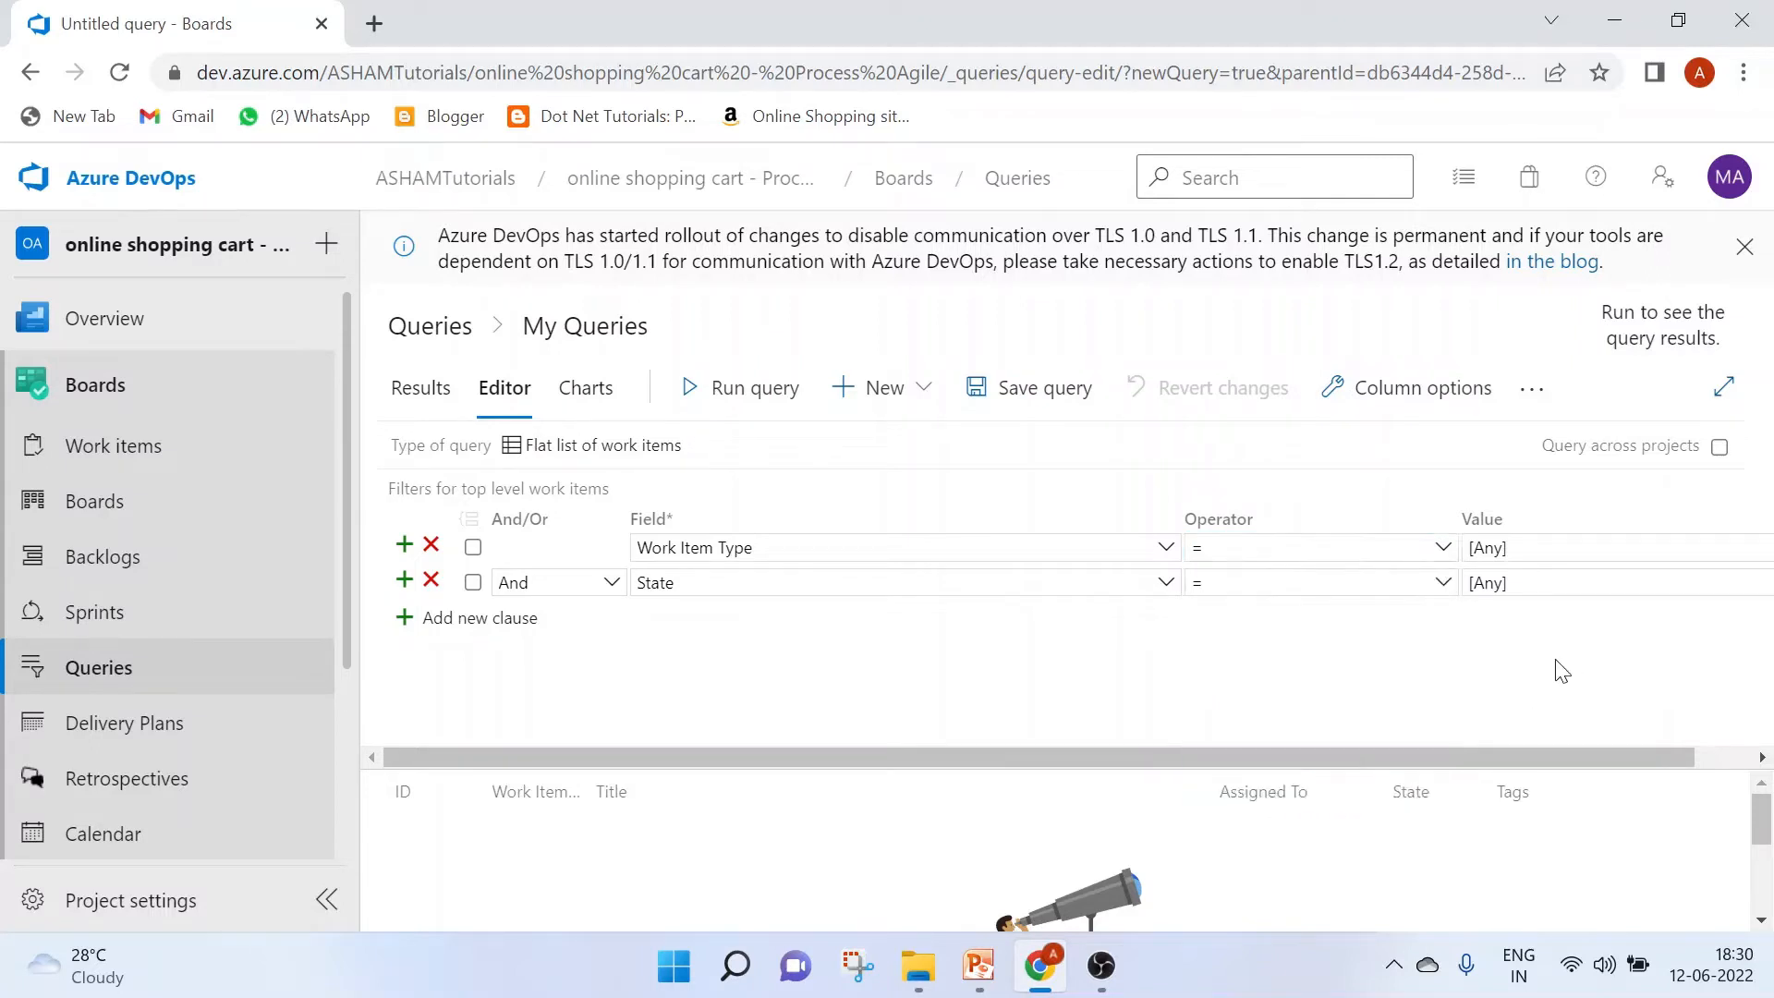
pyautogui.moveTo(1516, 757); pyautogui.dragTo(1623, 757)
pyautogui.click(1727, 551)
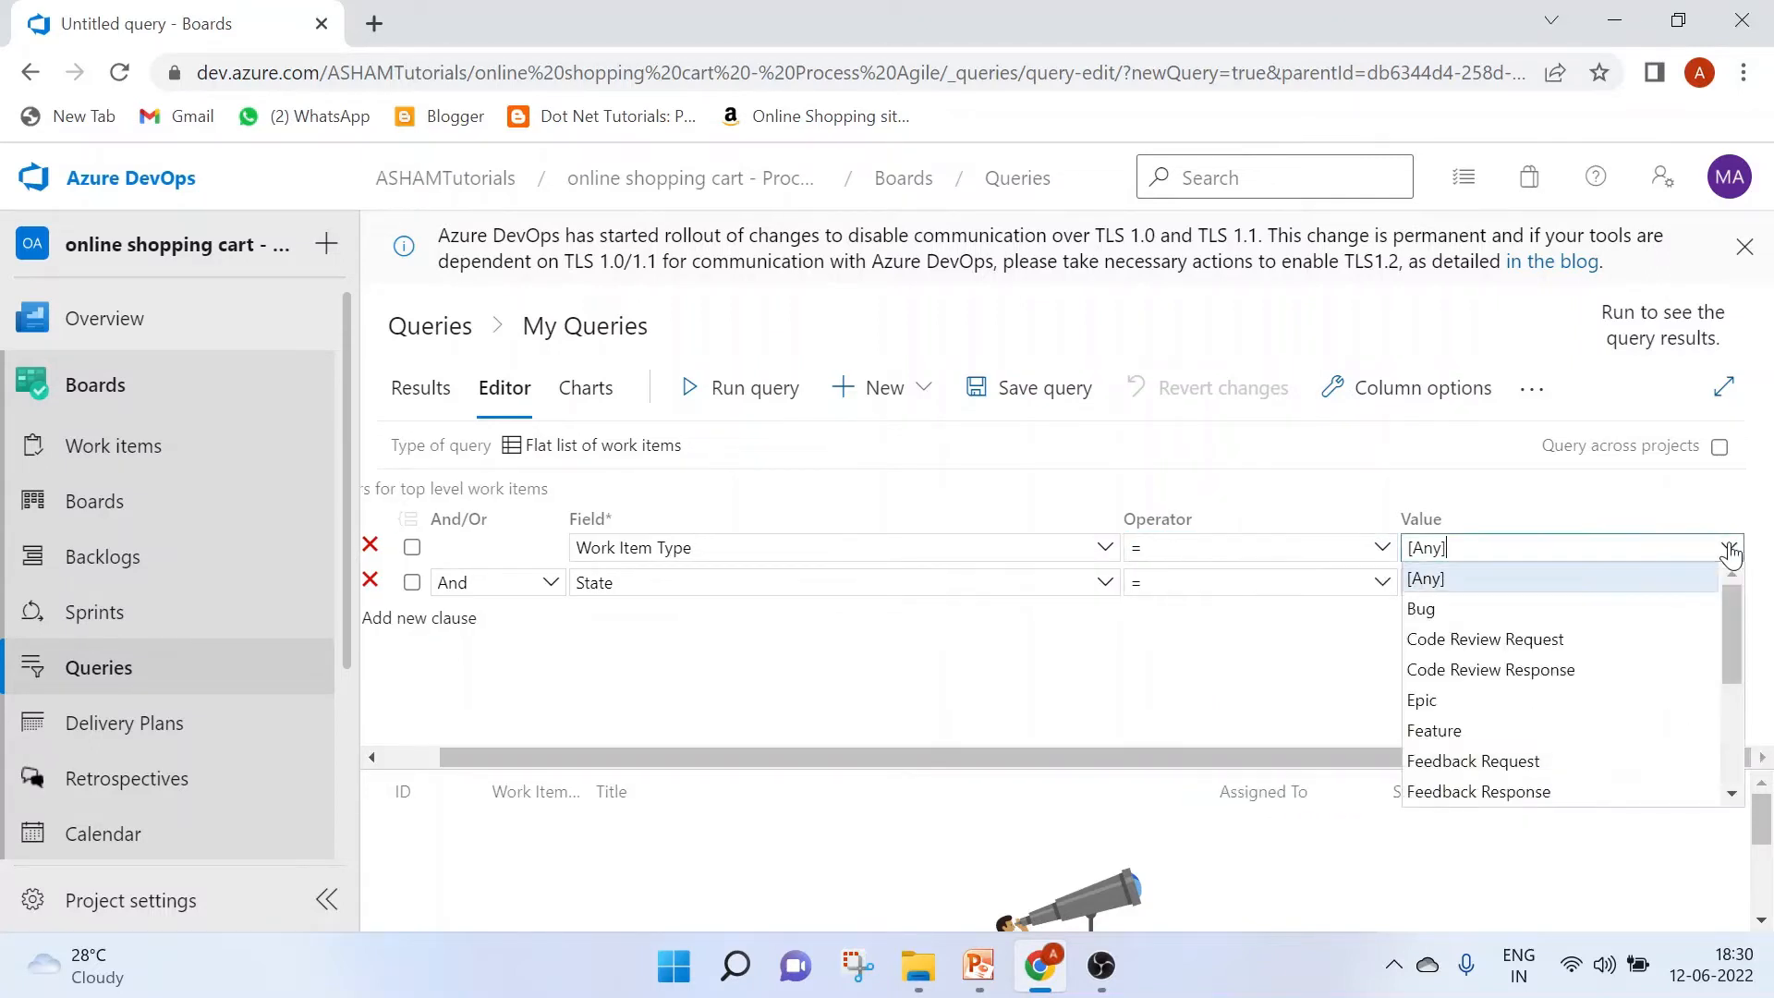
pyautogui.click(1444, 612)
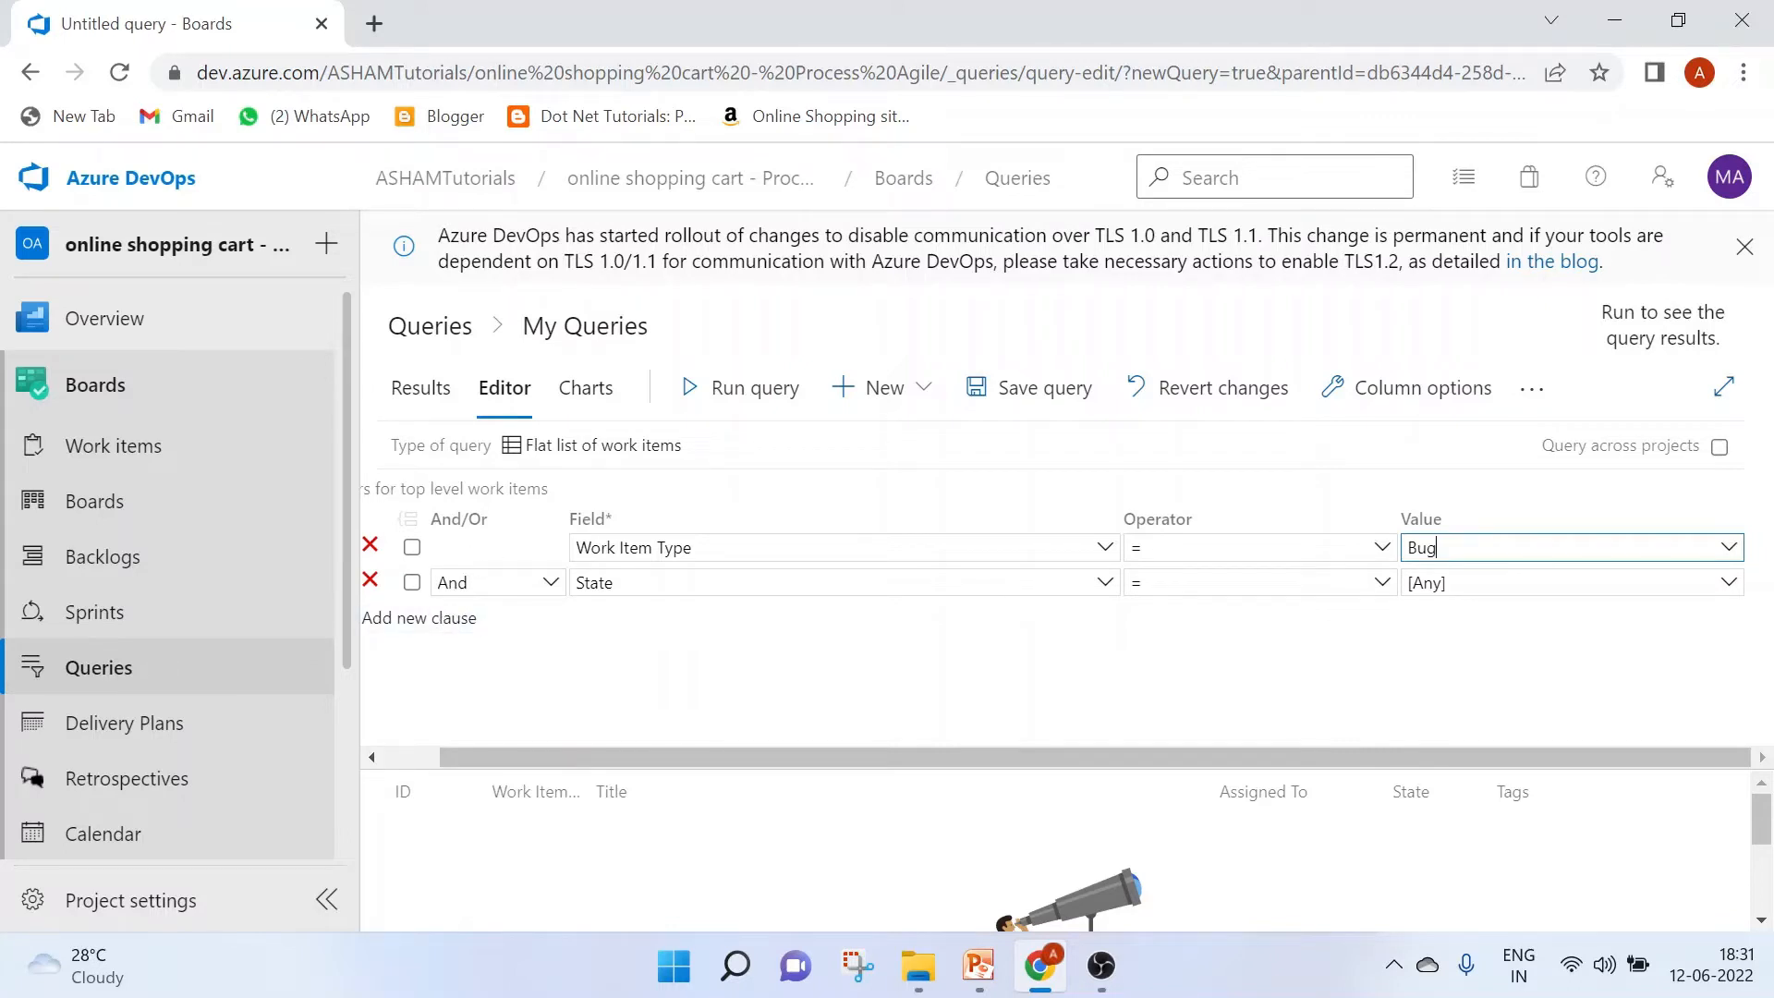
# Set the State clause's value to Active, keeping it joined with And, and run the query.
pyautogui.moveTo(690, 756); pyautogui.dragTo(522, 756)
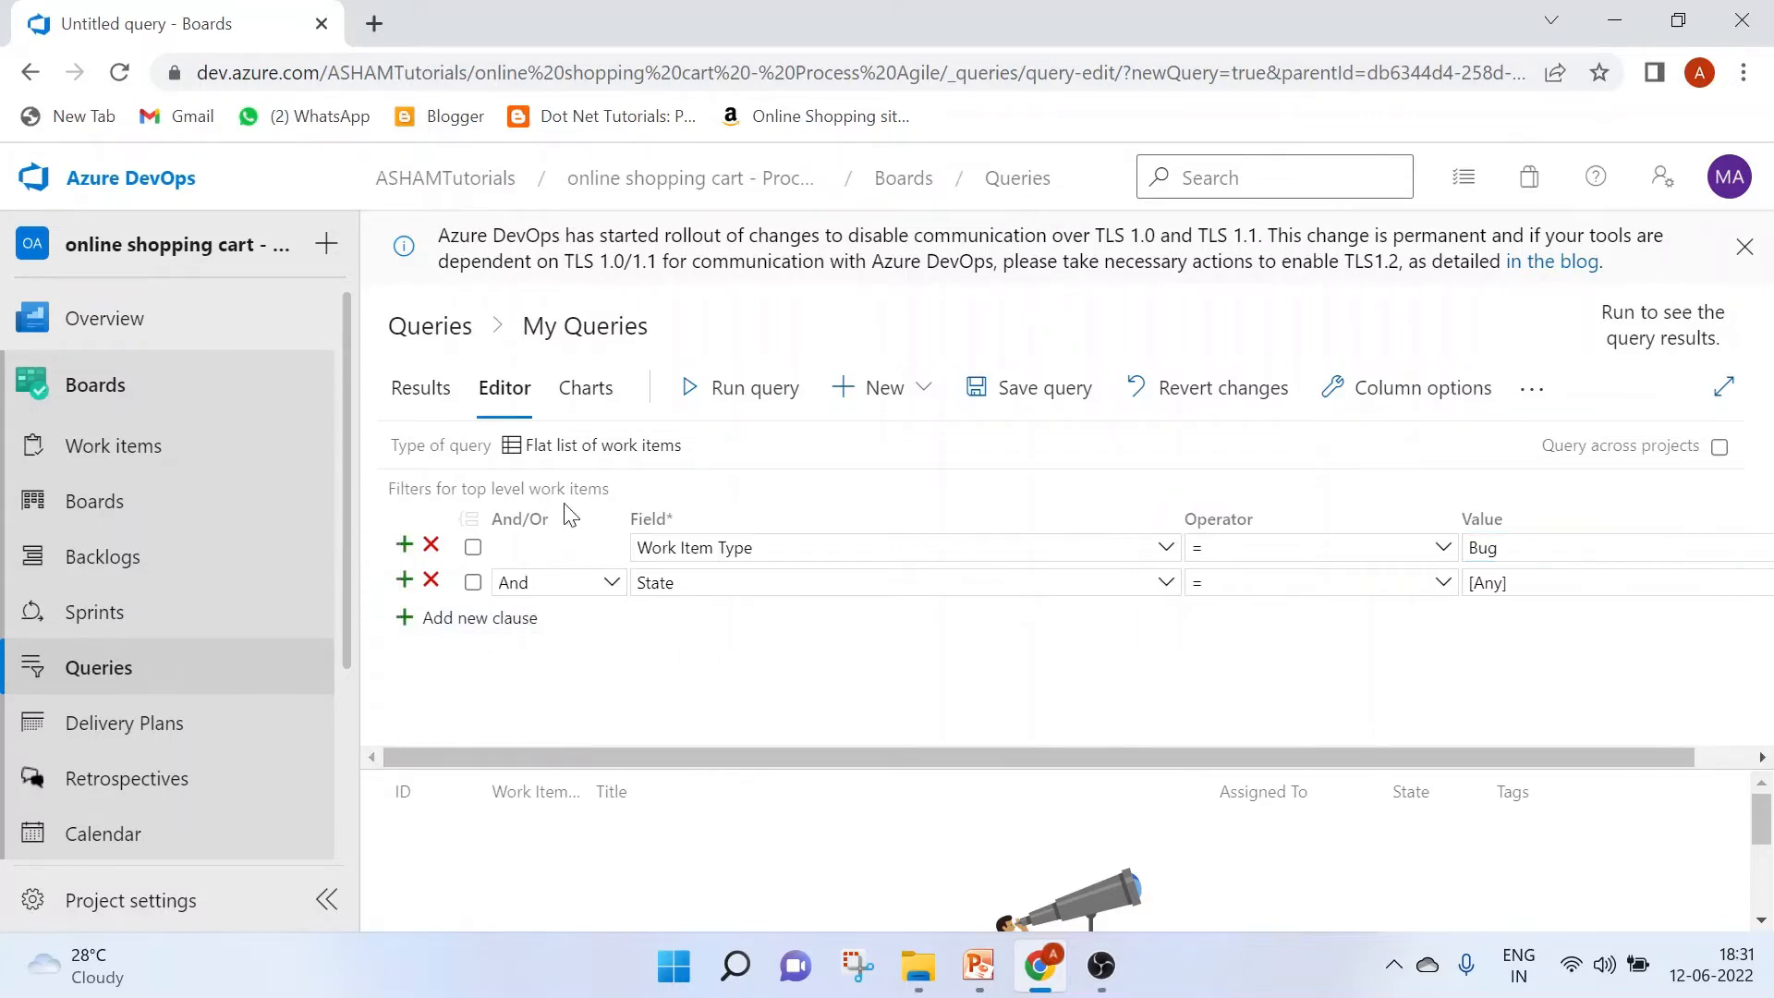
pyautogui.click(610, 586)
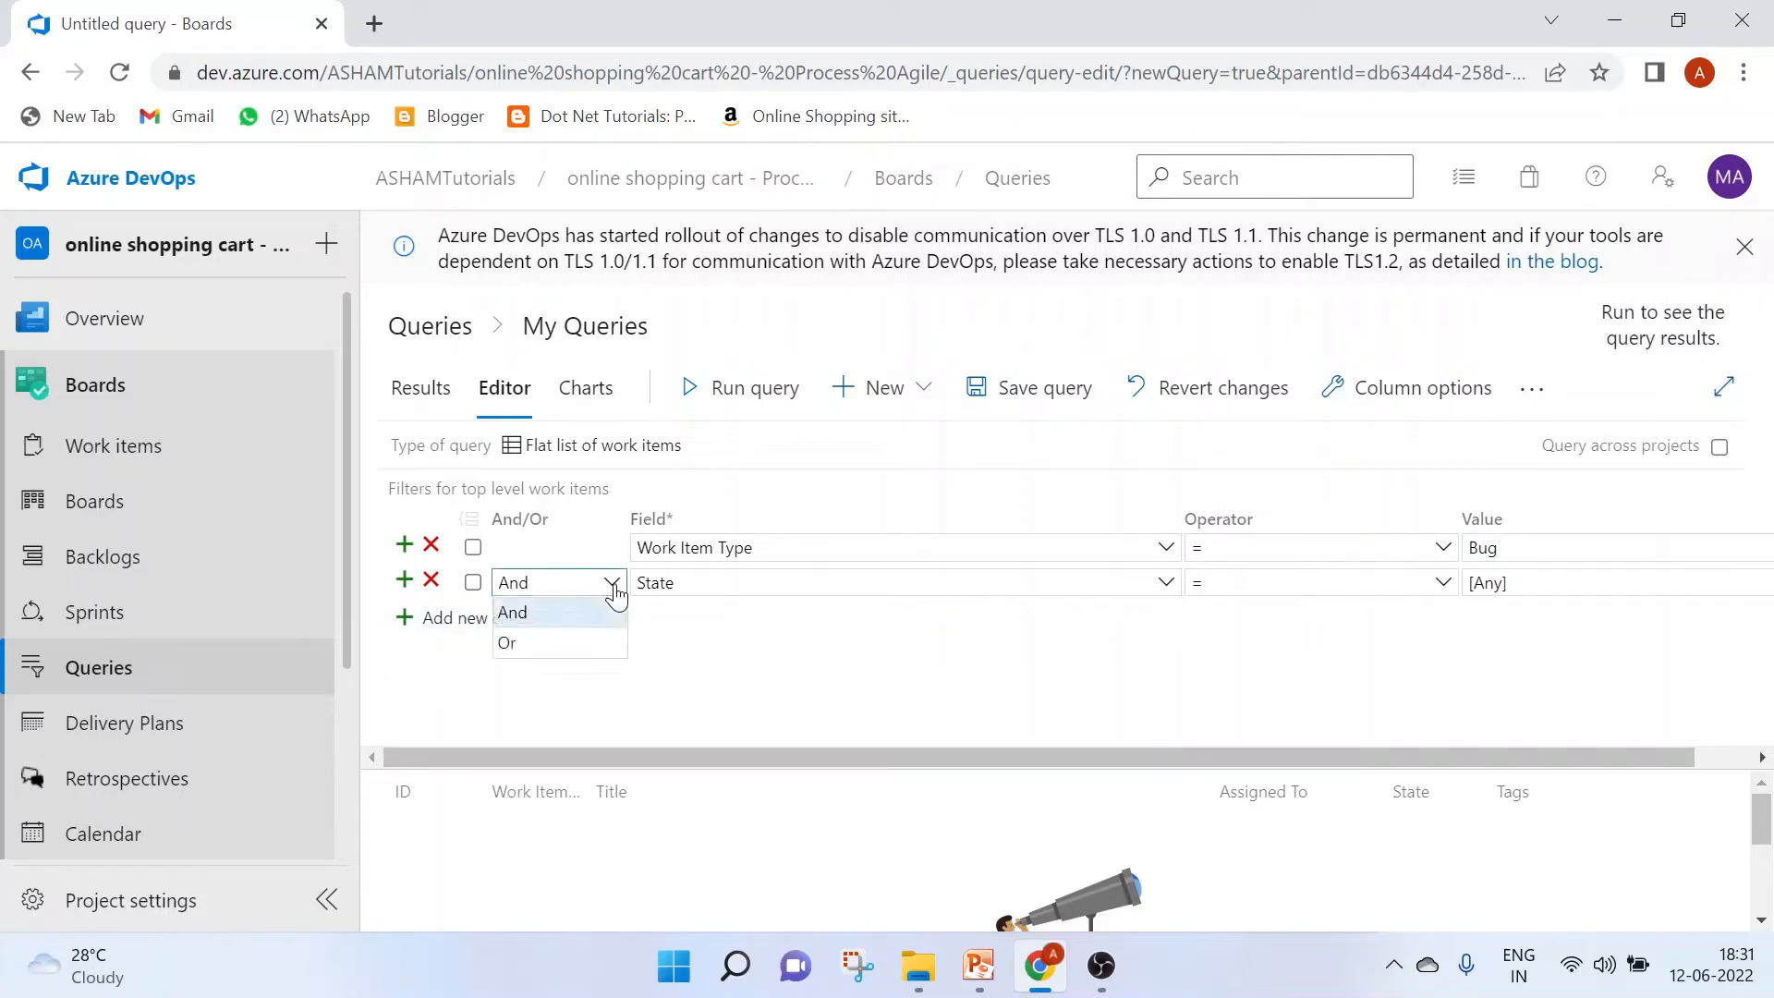
pyautogui.click(728, 656)
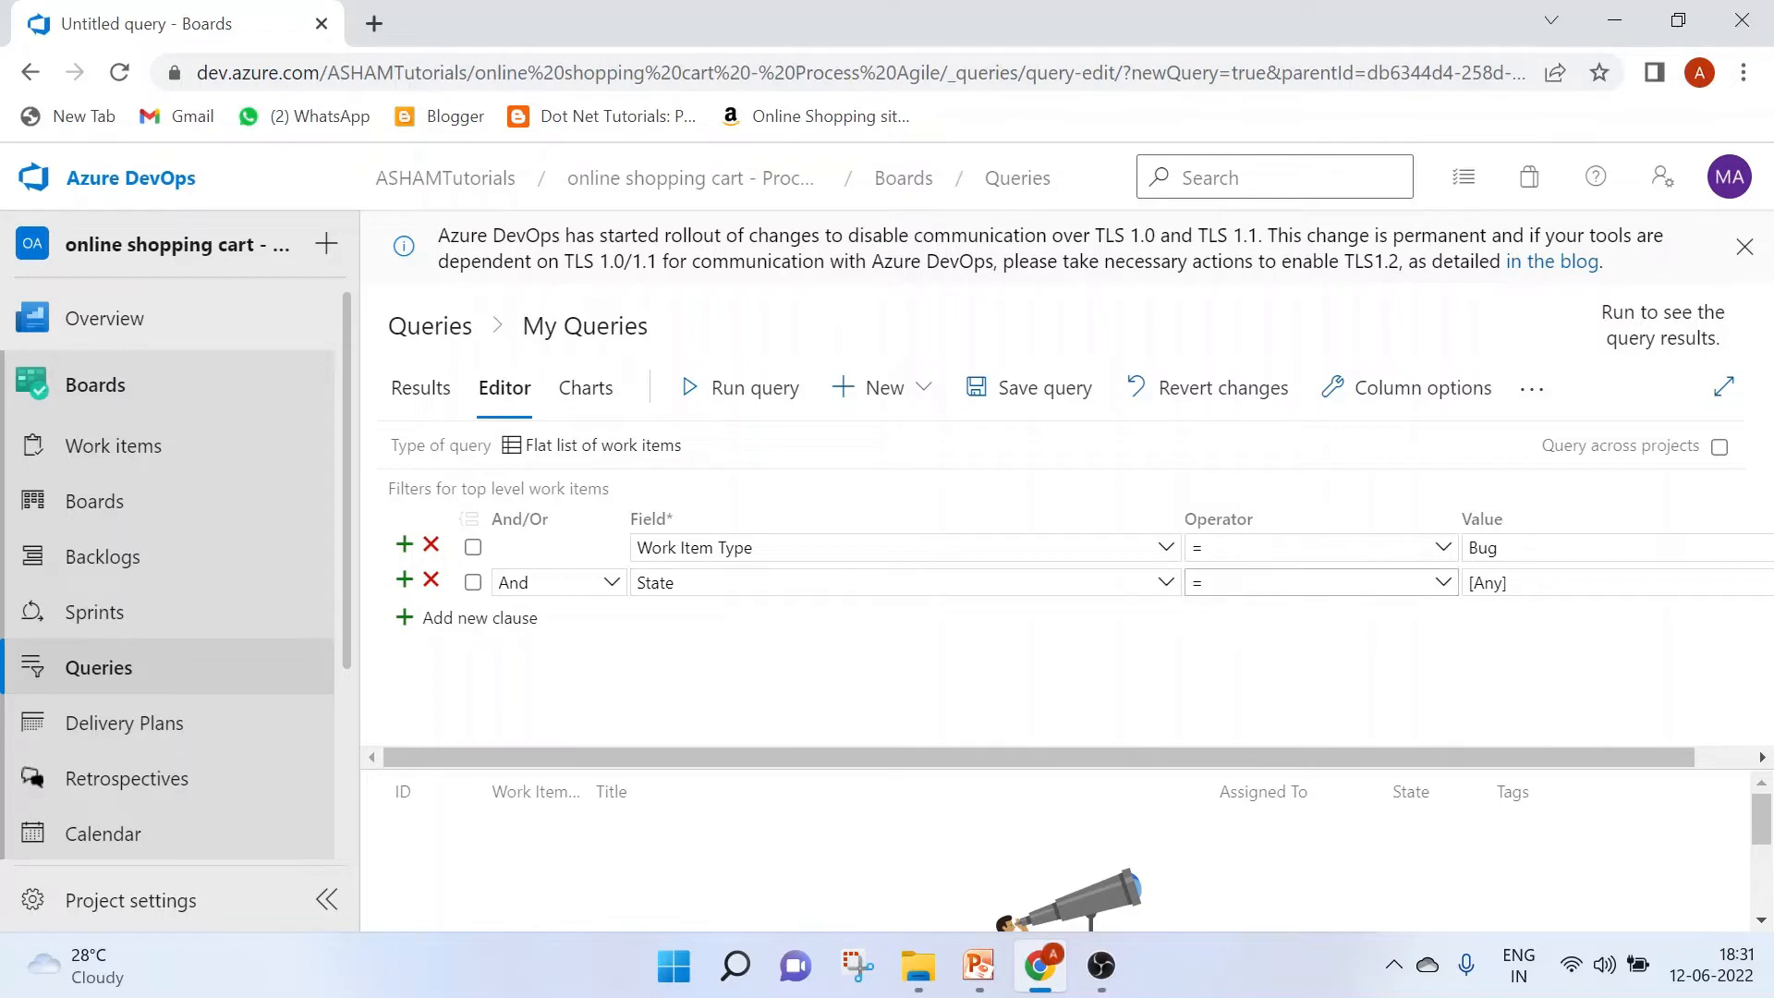
pyautogui.moveTo(1395, 752); pyautogui.dragTo(1571, 757)
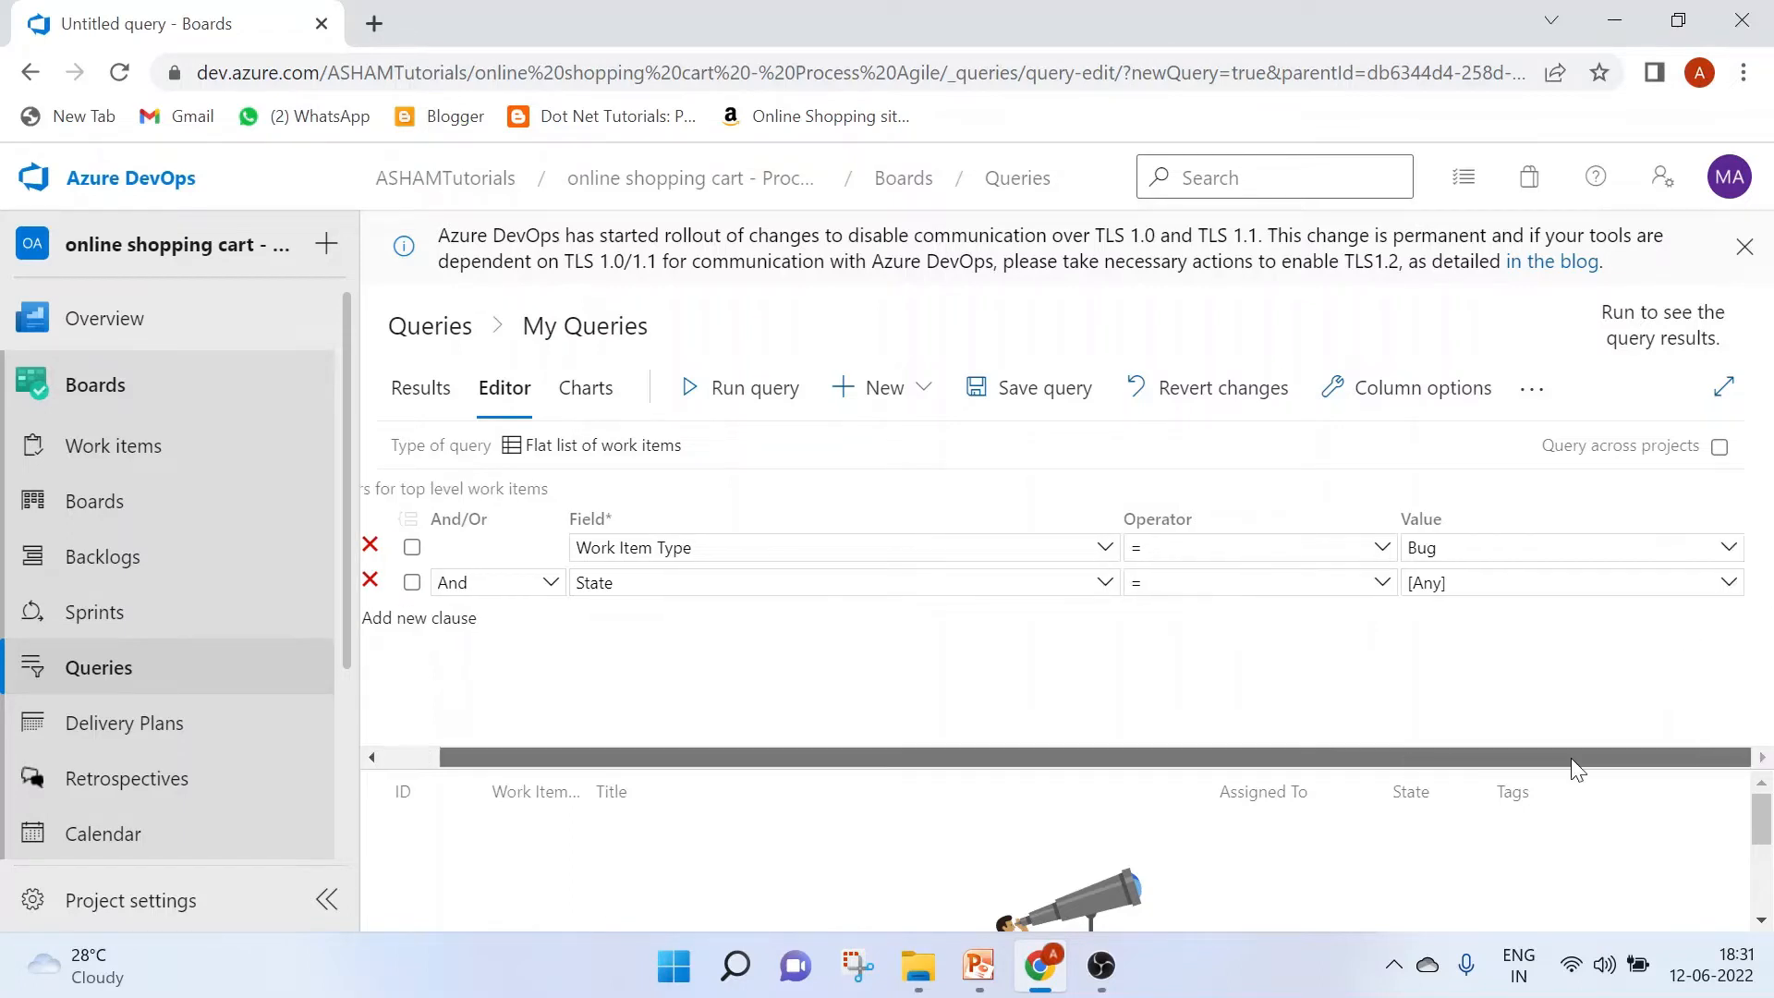
pyautogui.click(1728, 582)
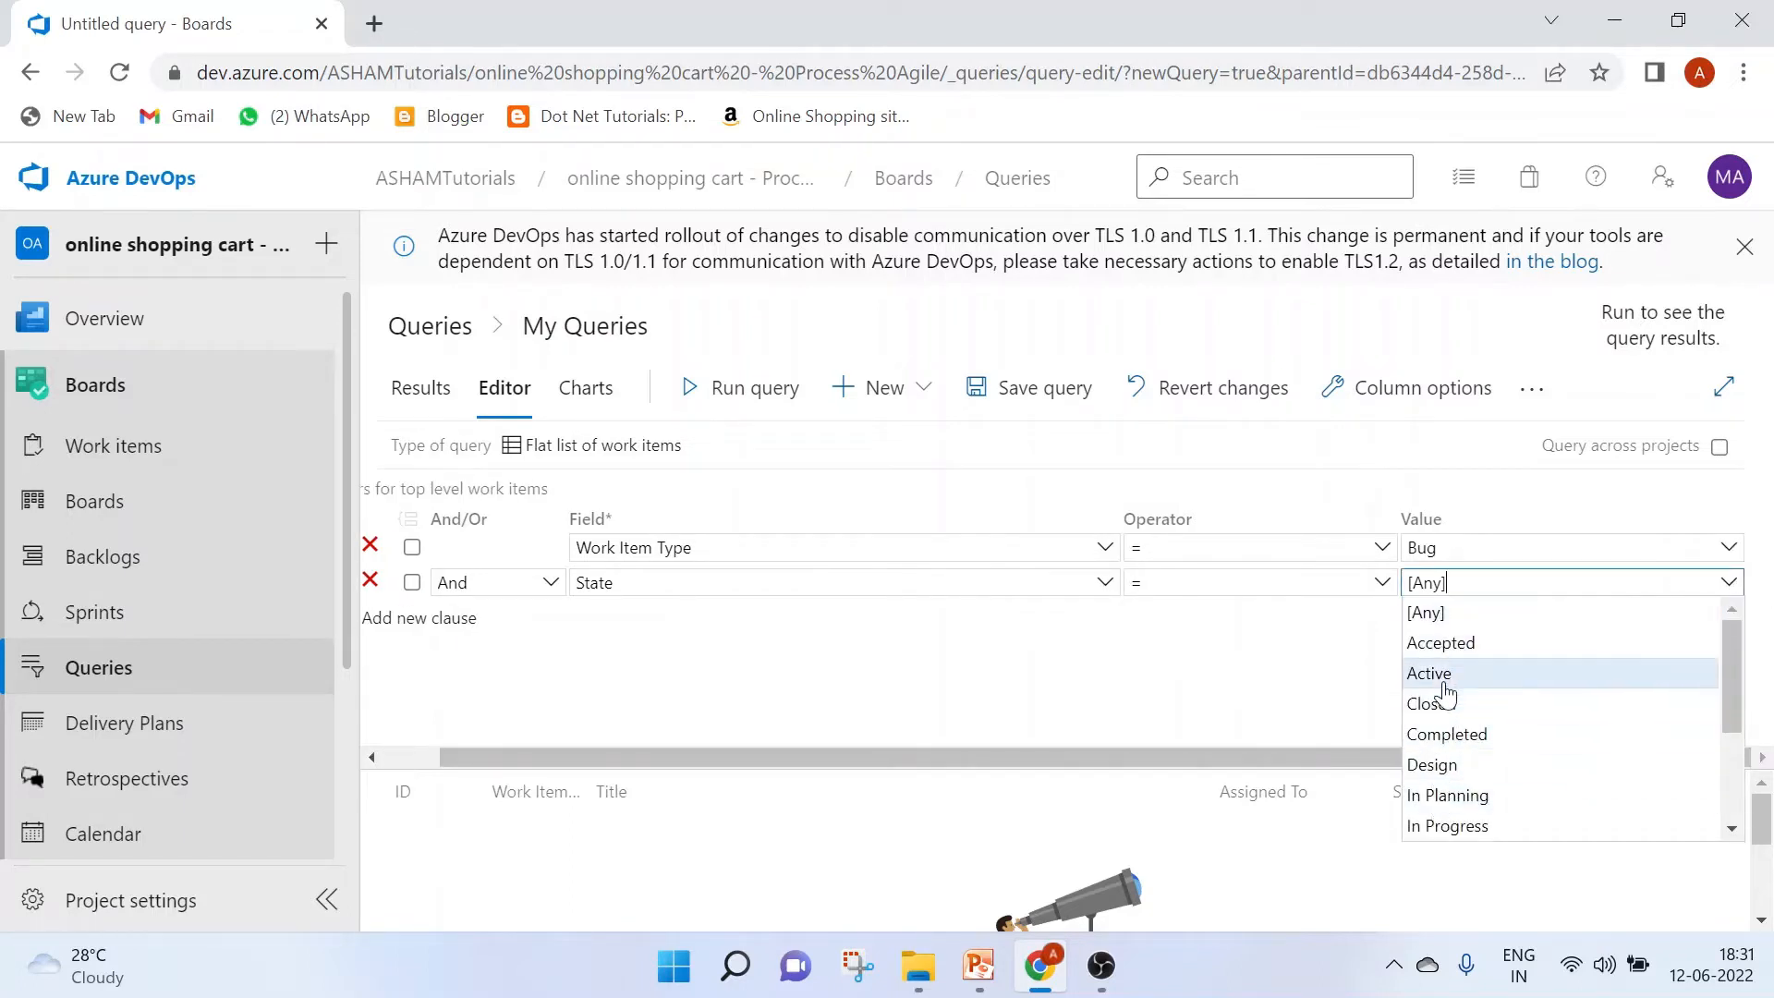
pyautogui.click(1437, 674)
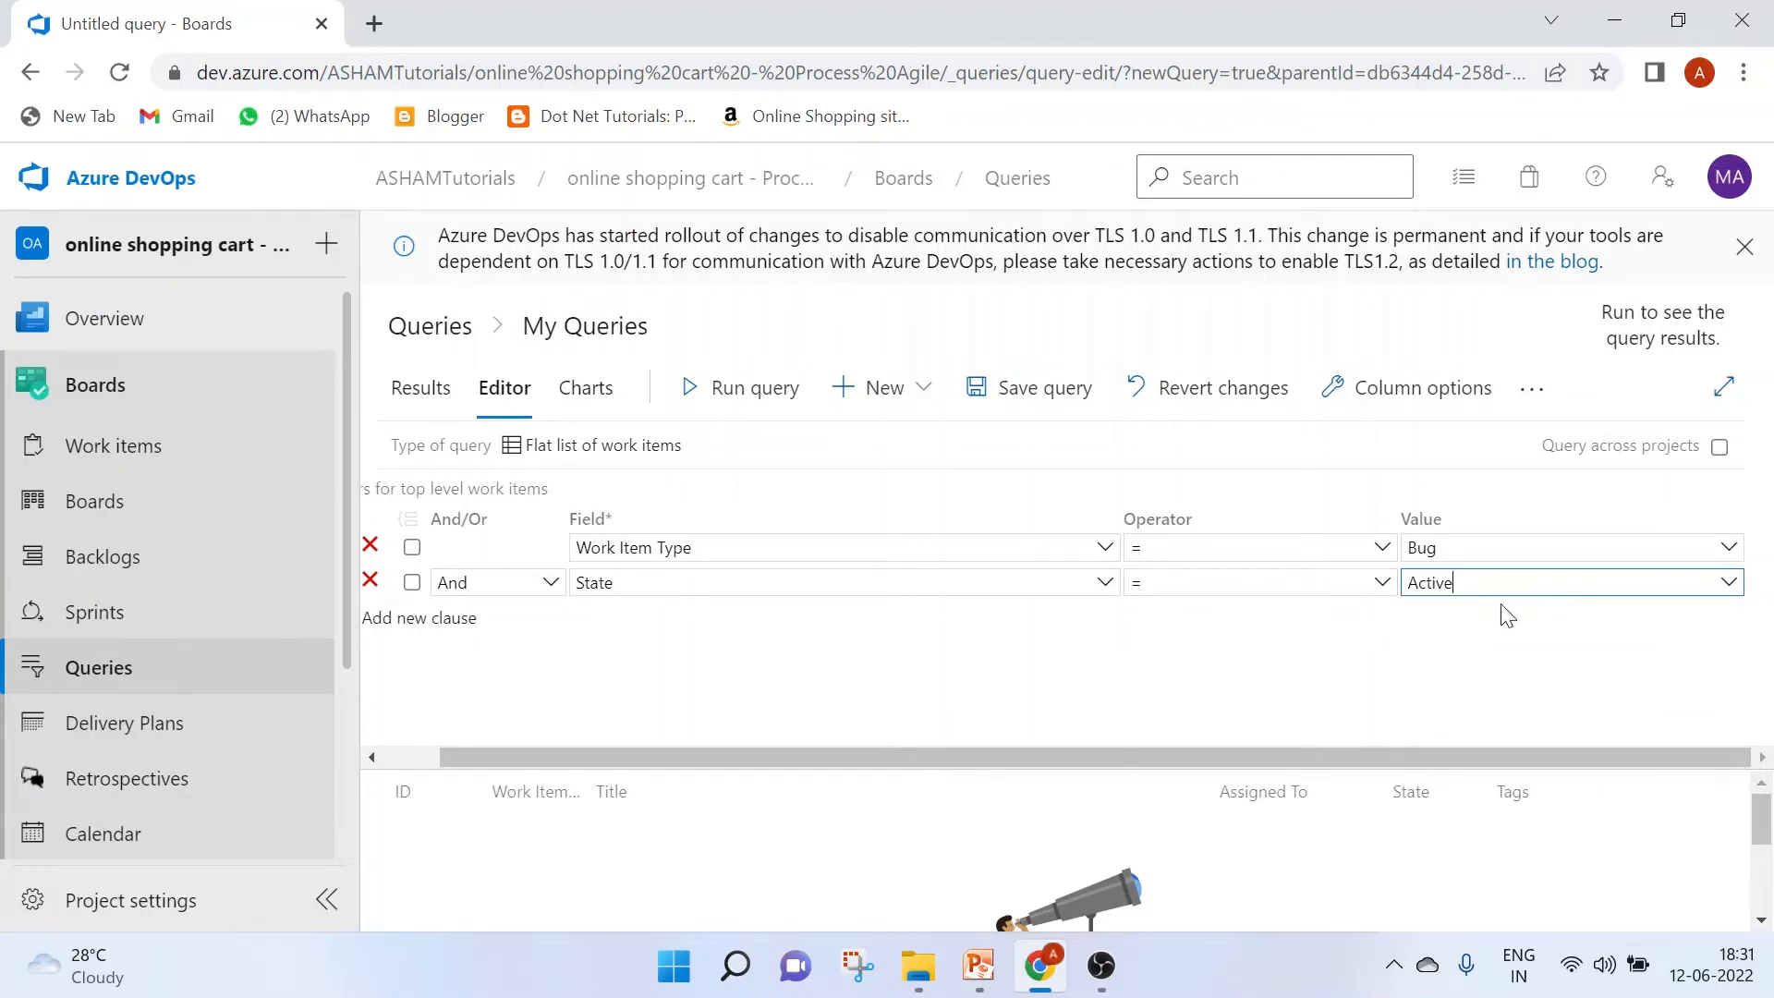
pyautogui.moveTo(1149, 763); pyautogui.dragTo(826, 735)
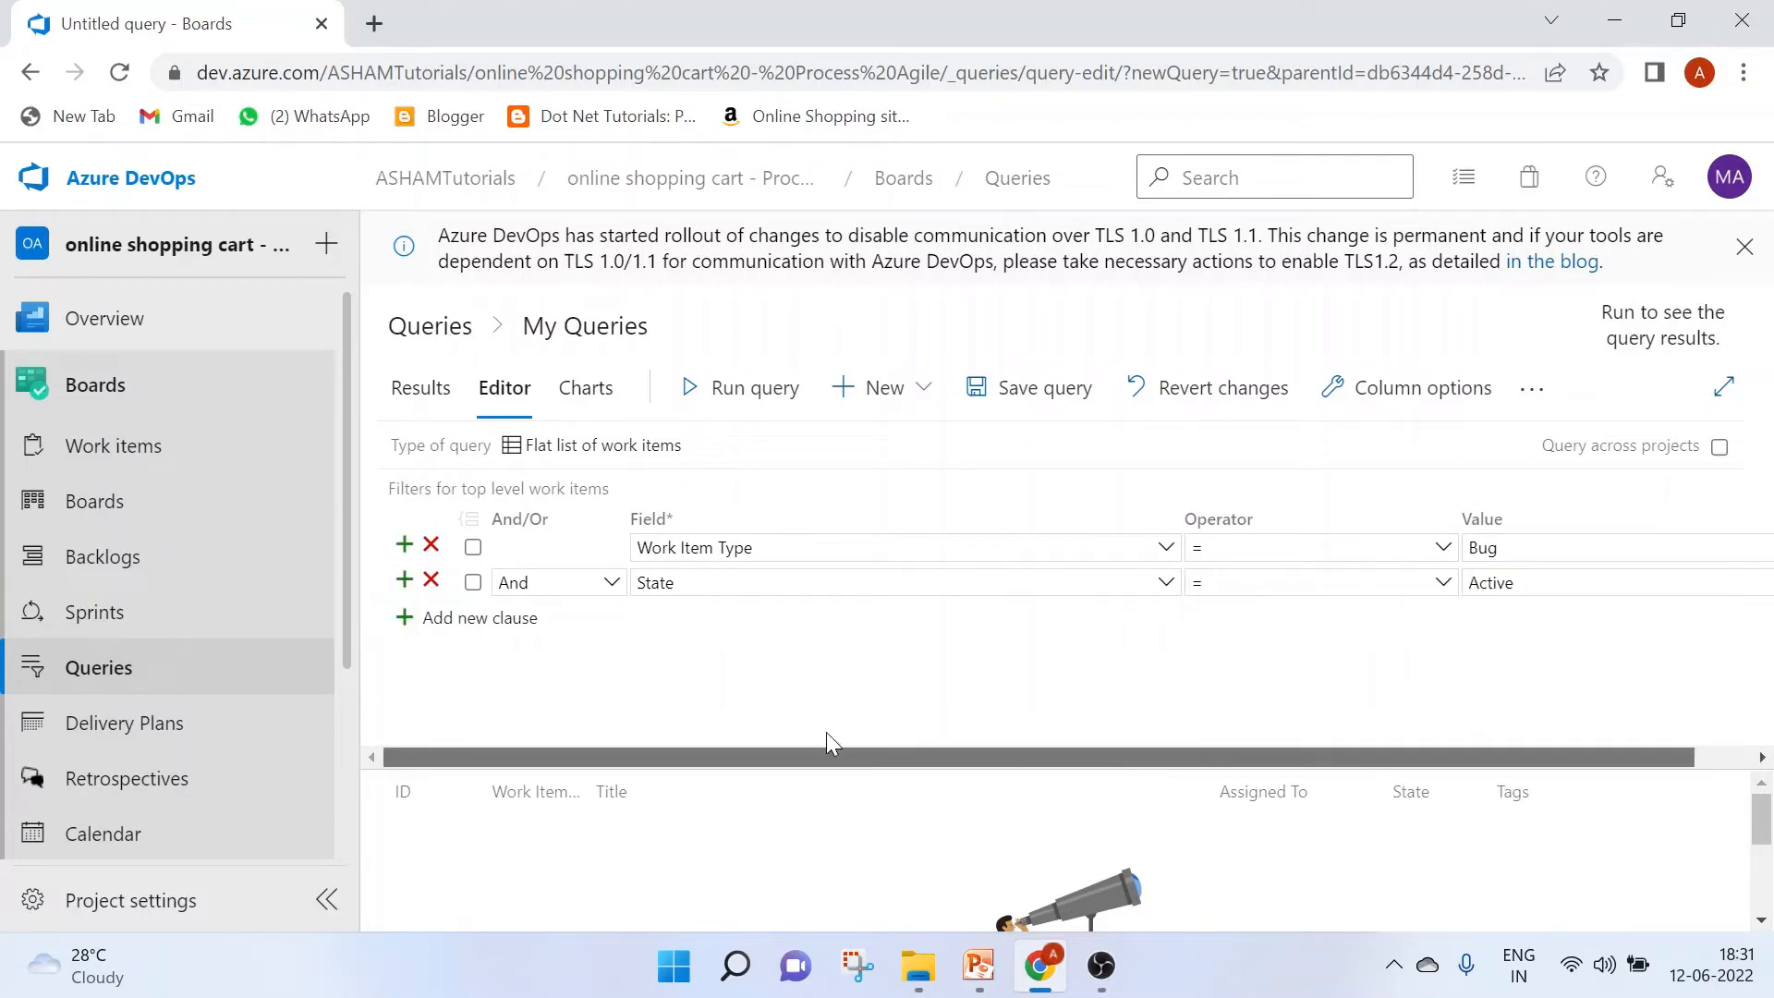
pyautogui.click(714, 410)
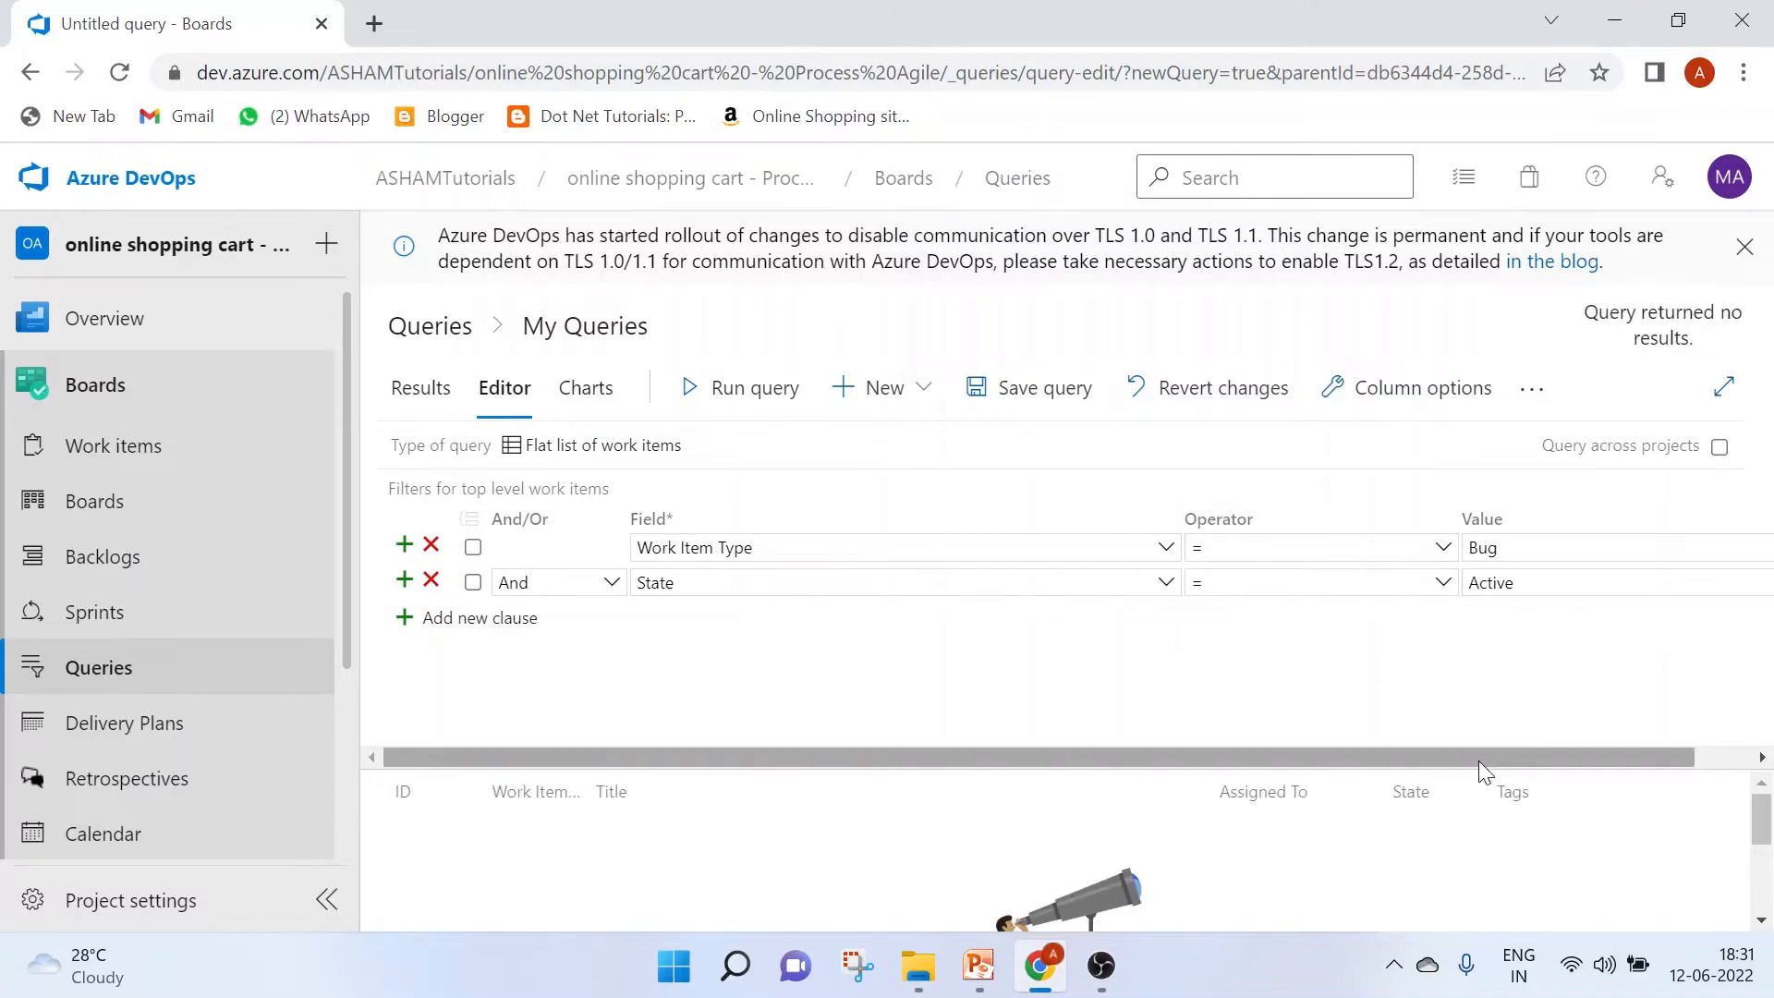
# Set the State clause's value to [Any] and run the query.
pyautogui.moveTo(1481, 760); pyautogui.dragTo(1672, 724)
pyautogui.click(1728, 582)
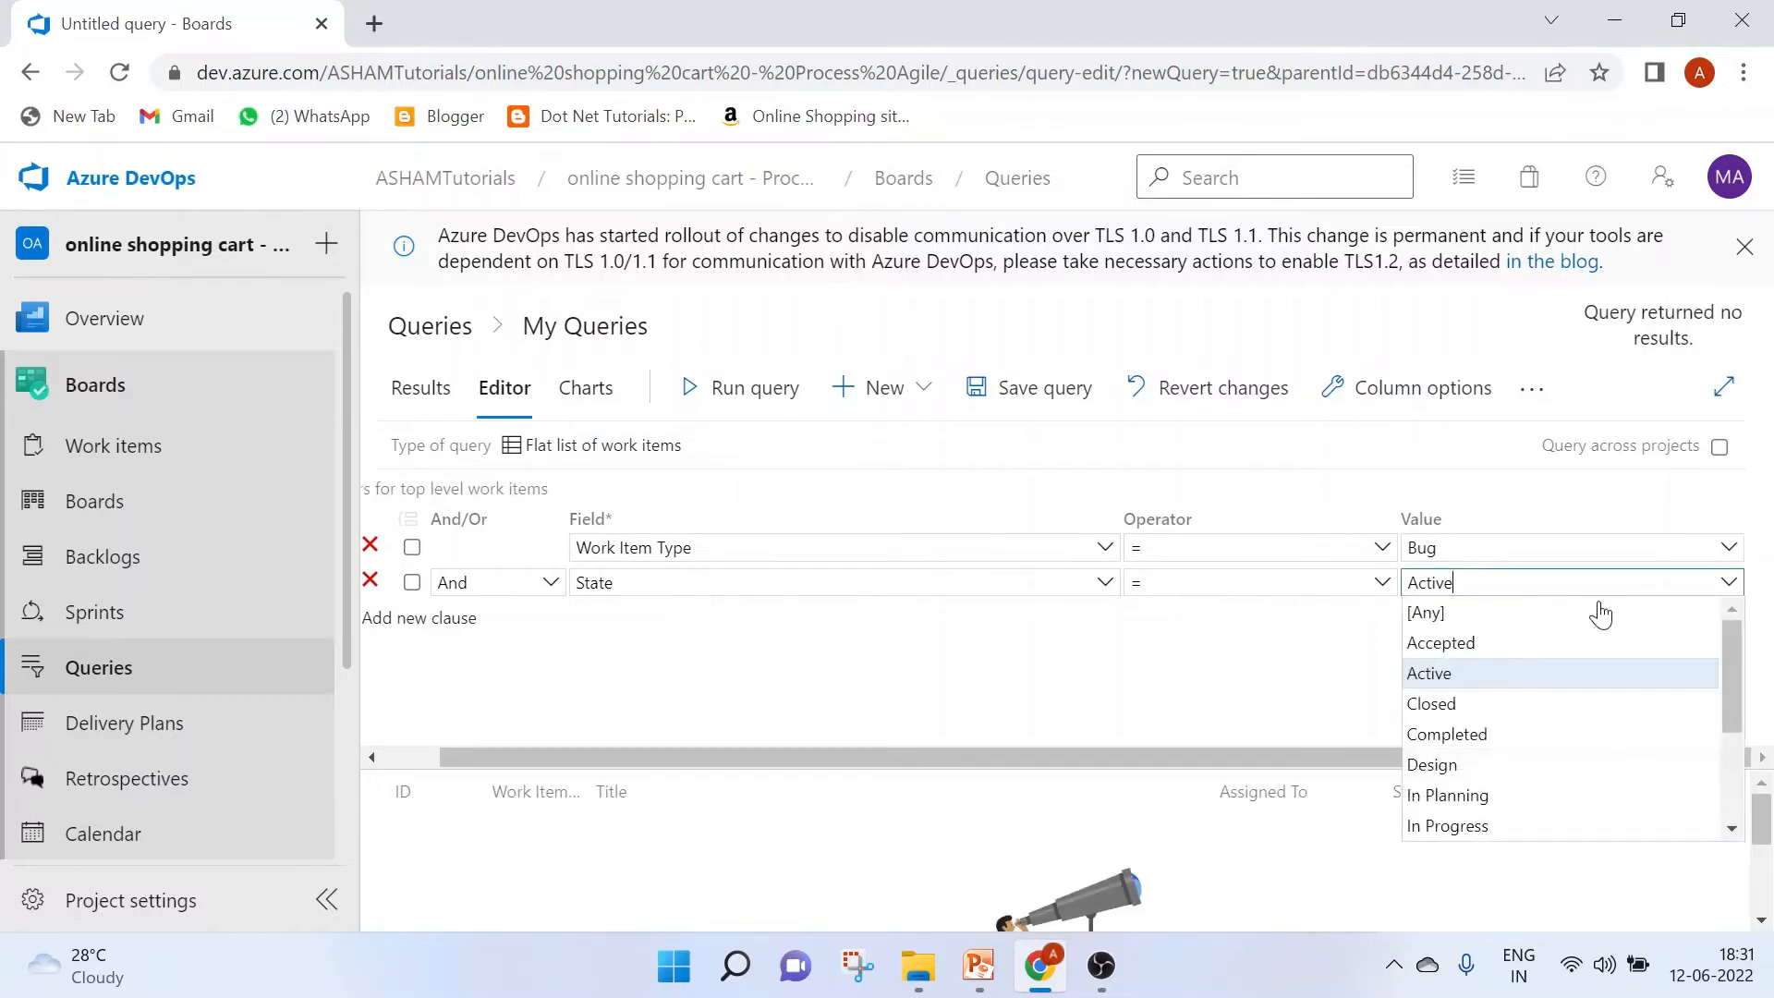
pyautogui.click(1450, 613)
pyautogui.click(716, 388)
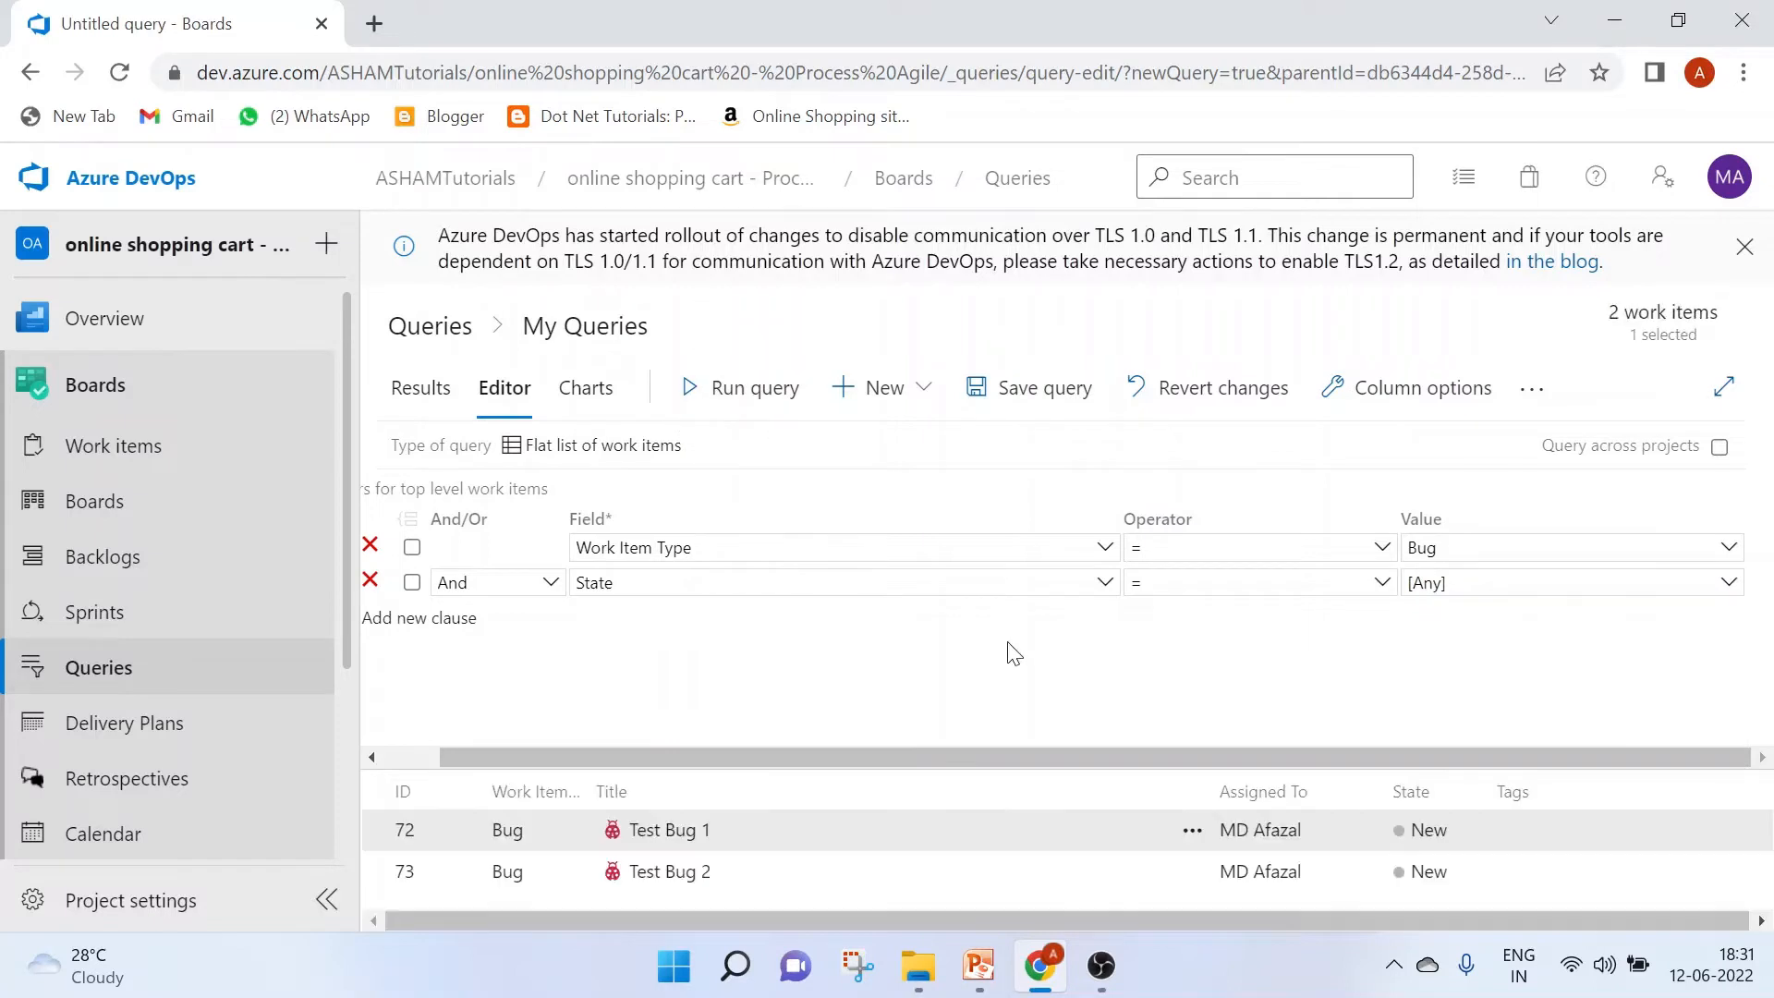
# Set the Work Item Type clause's value to [Any] and run the query.
pyautogui.click(1727, 549)
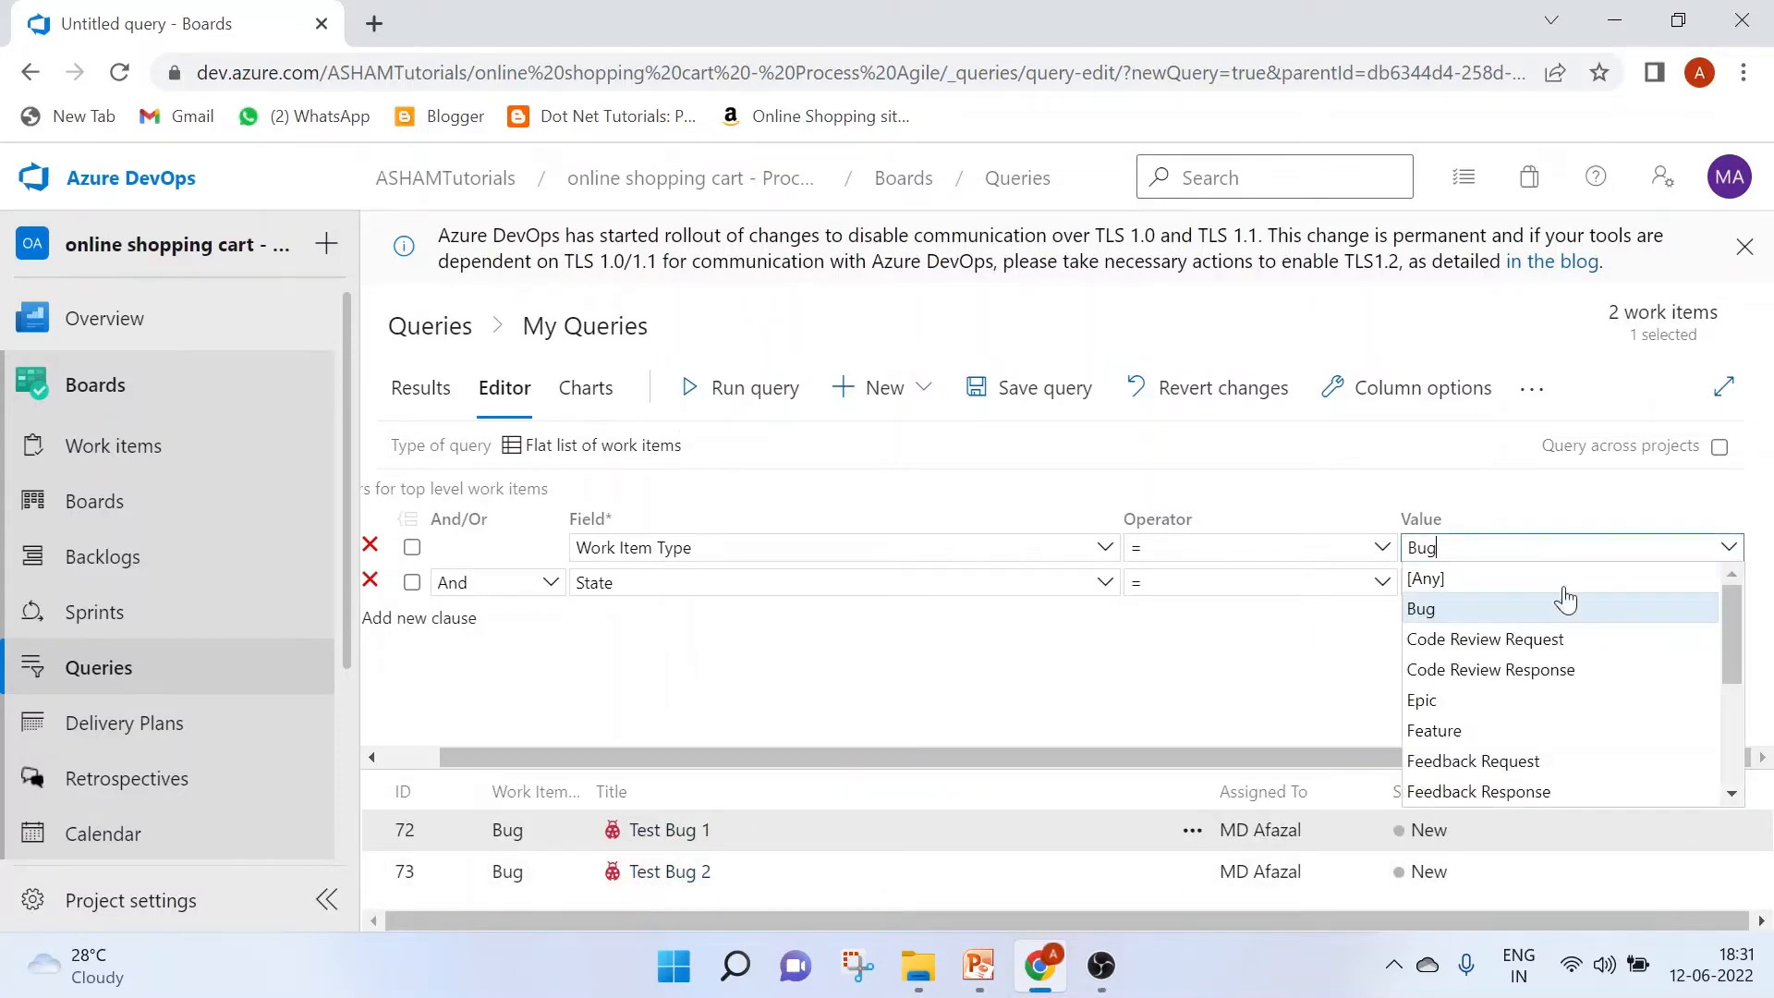
pyautogui.click(1434, 579)
pyautogui.click(724, 388)
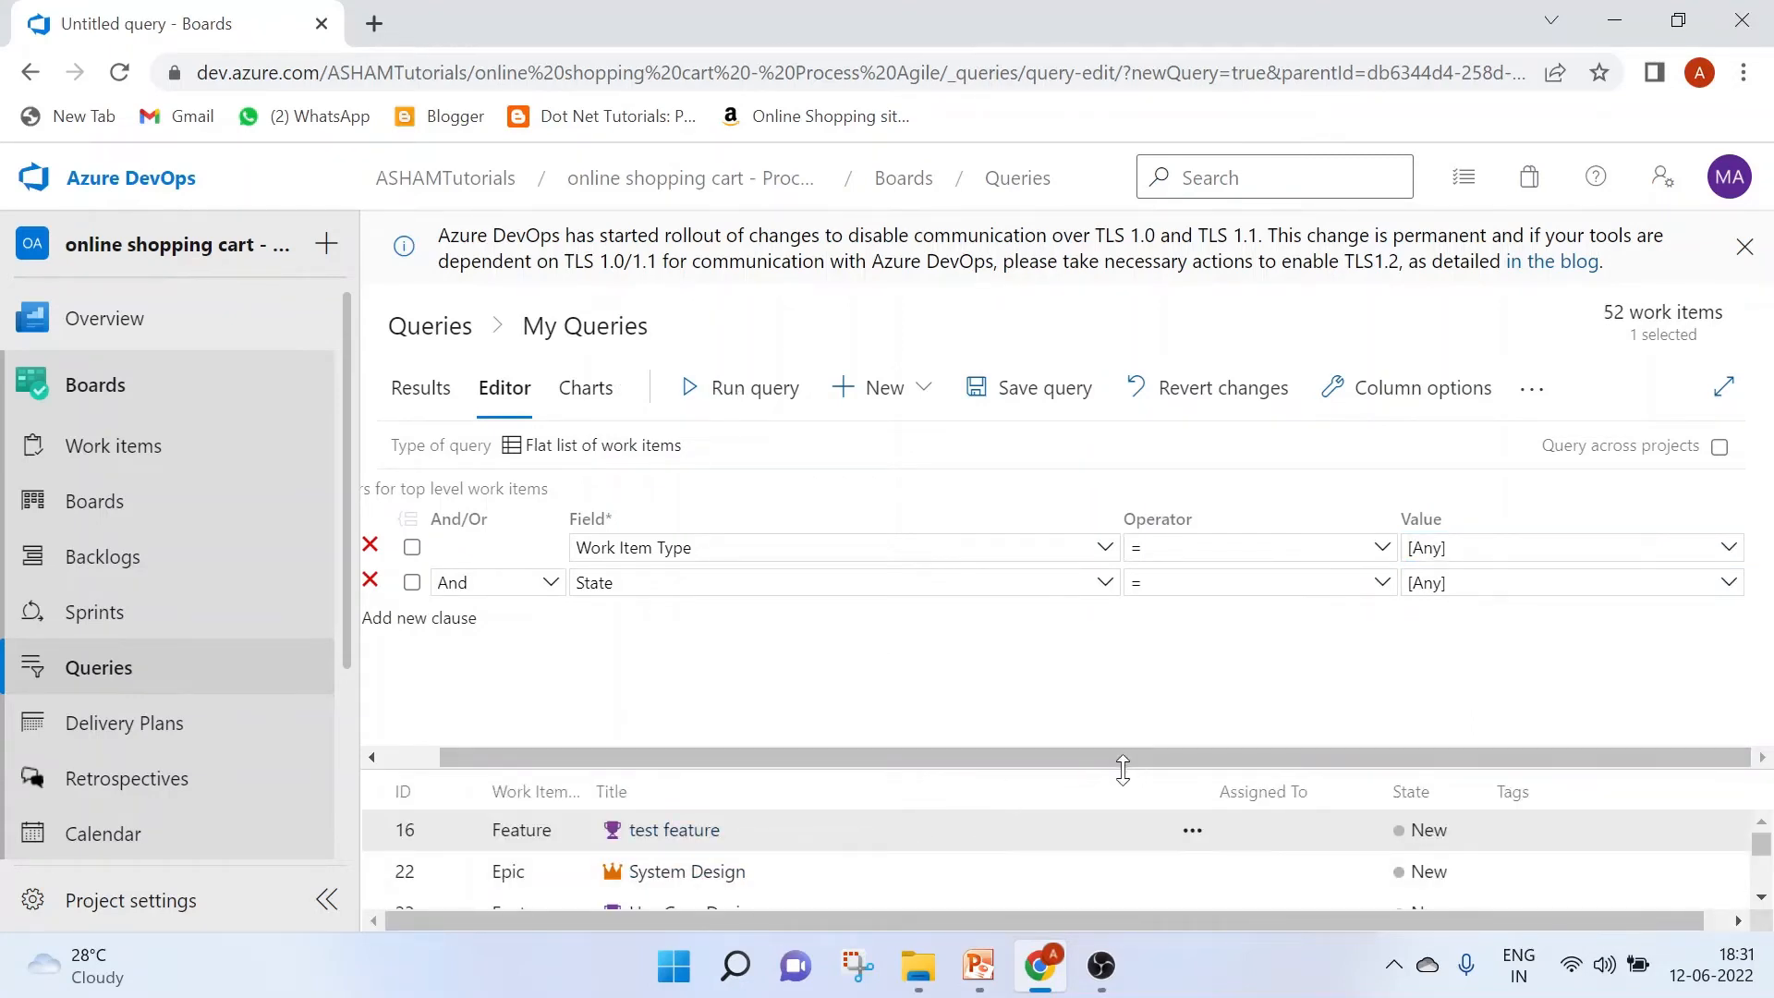
pyautogui.moveTo(1121, 772); pyautogui.dragTo(479, 679)
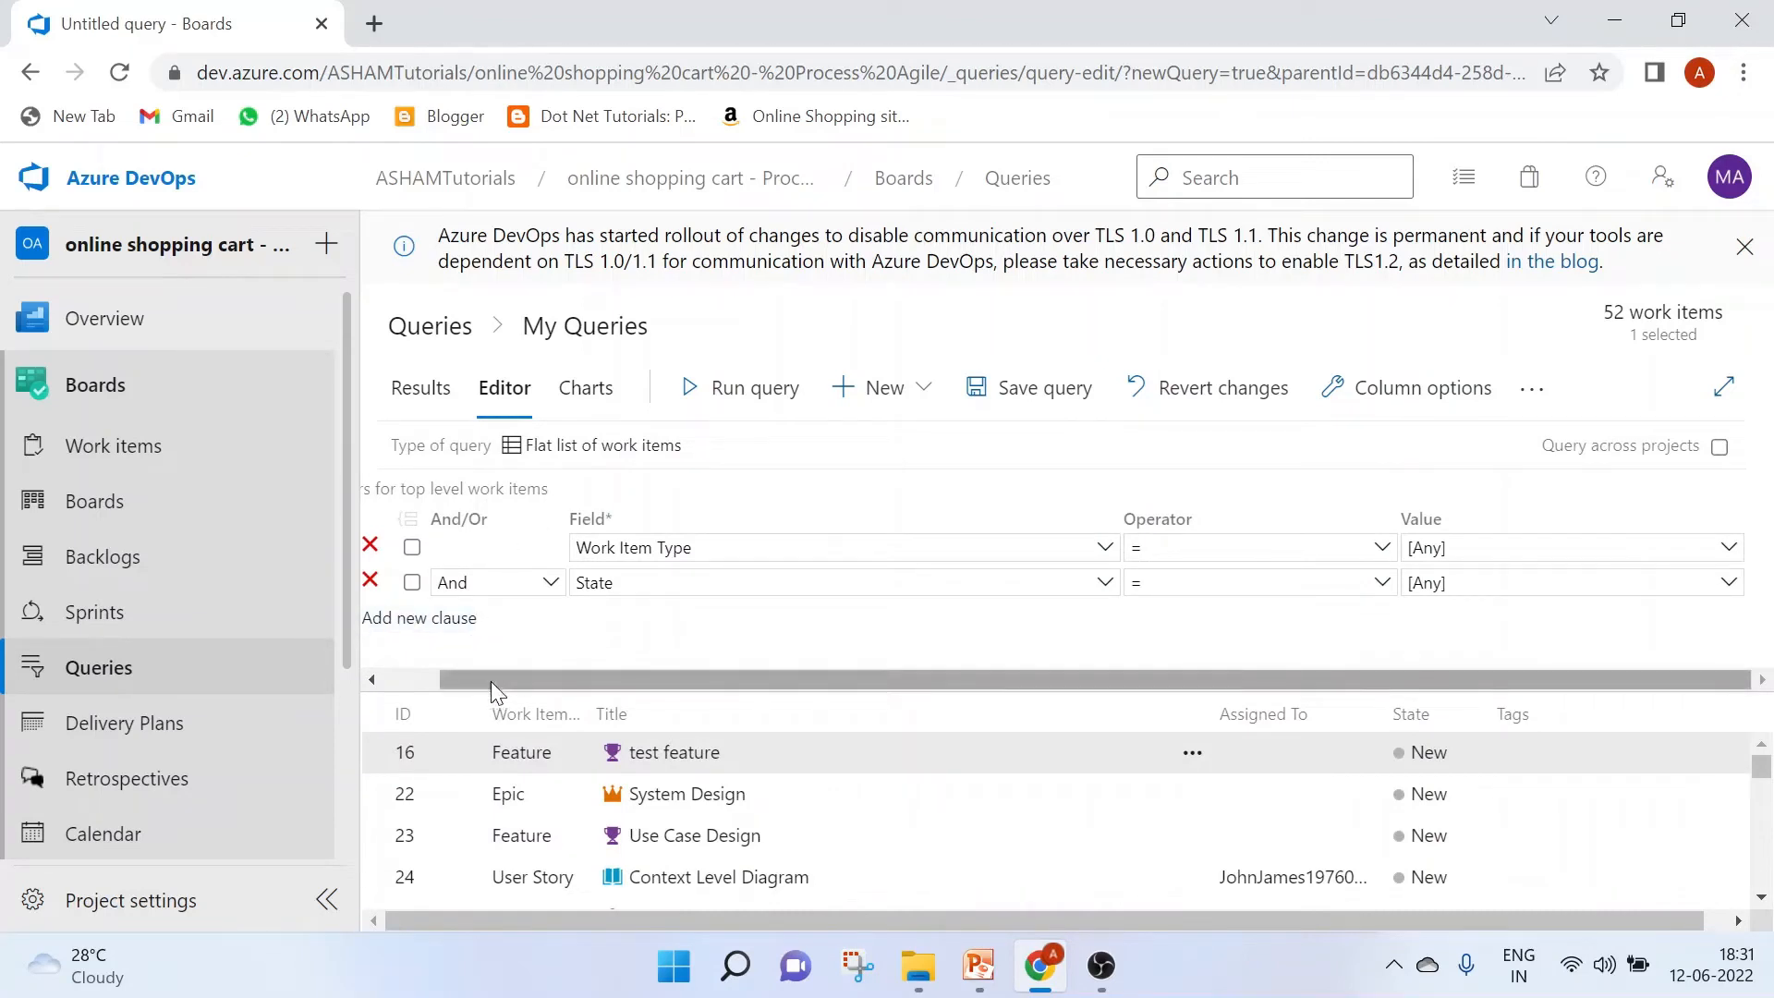
# Add a third filter clause at the end of the query using the Assigned To field.
pyautogui.moveTo(491, 680); pyautogui.dragTo(345, 667)
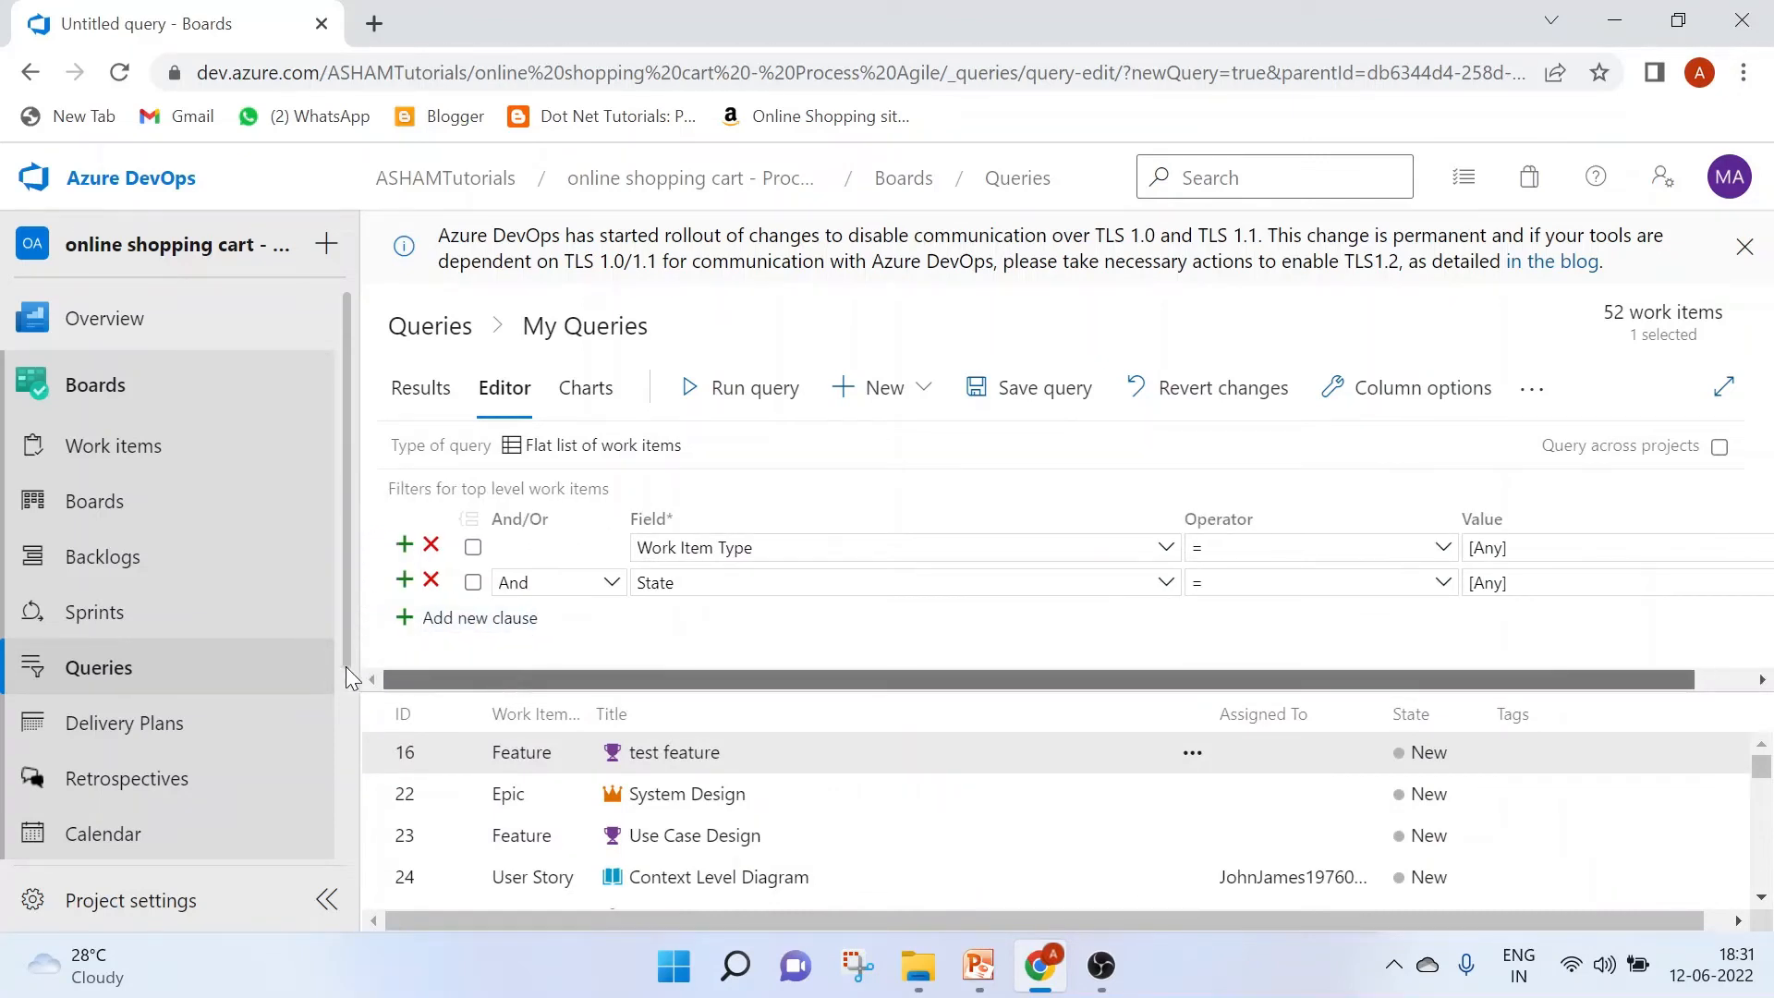
pyautogui.click(458, 628)
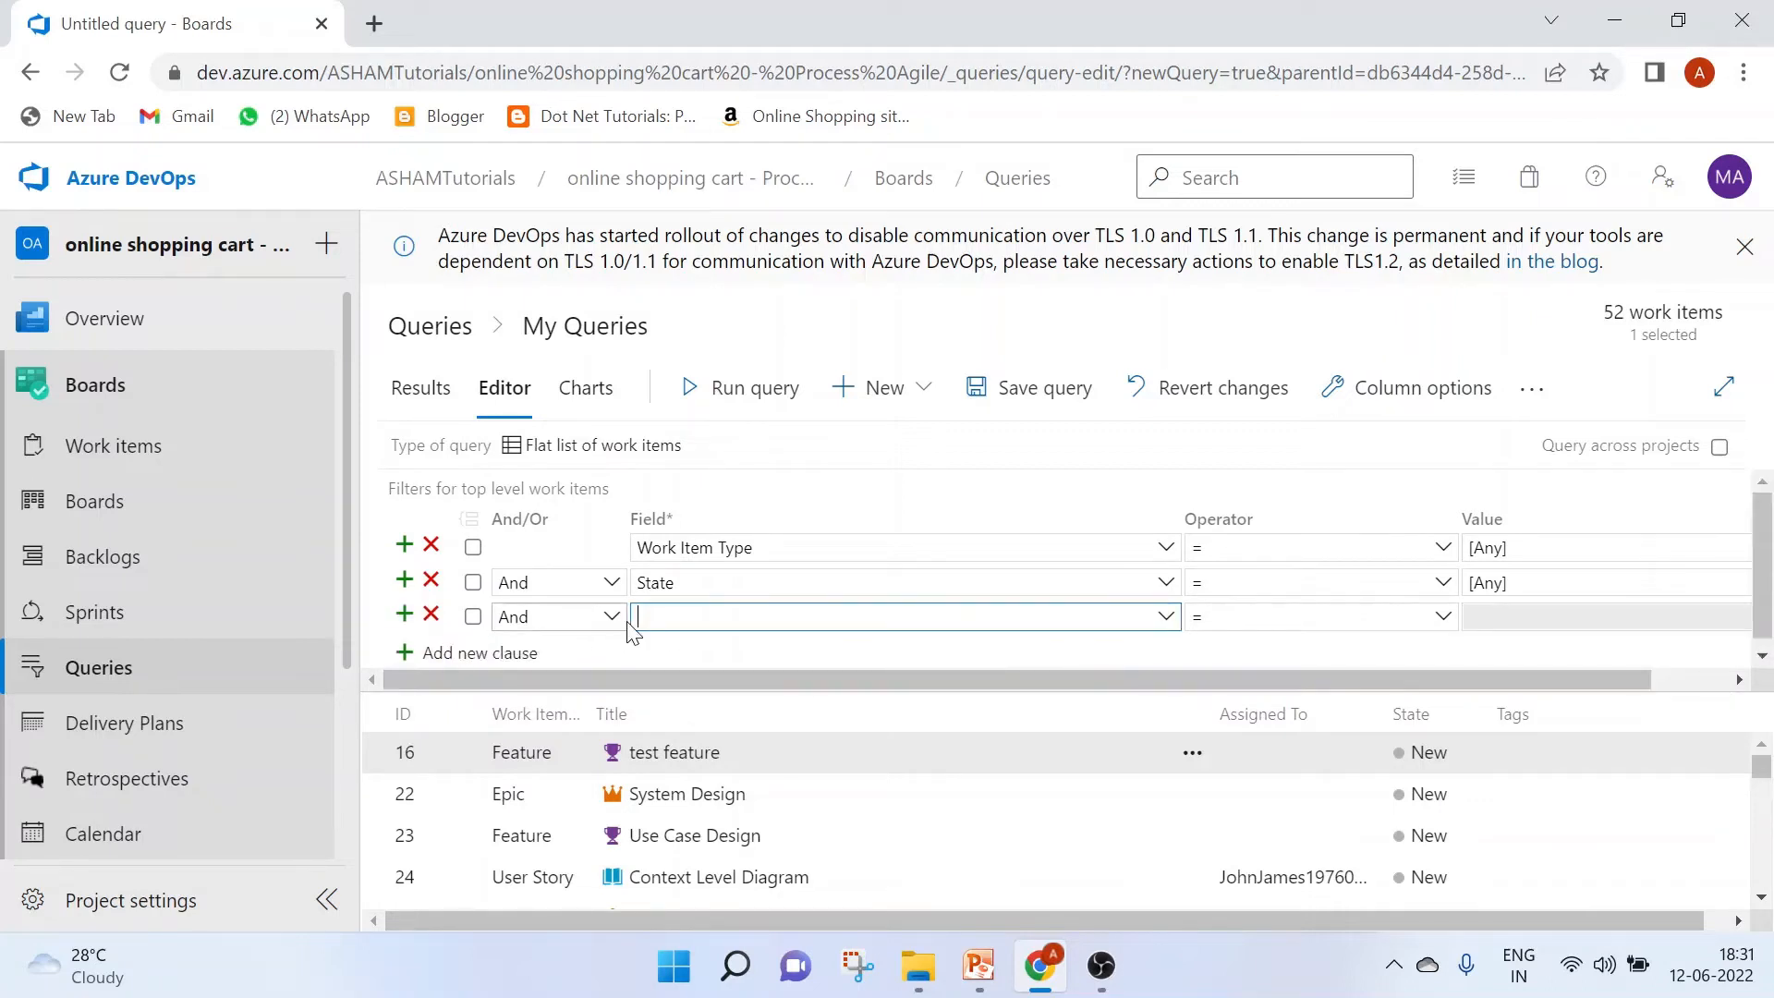
pyautogui.click(1166, 618)
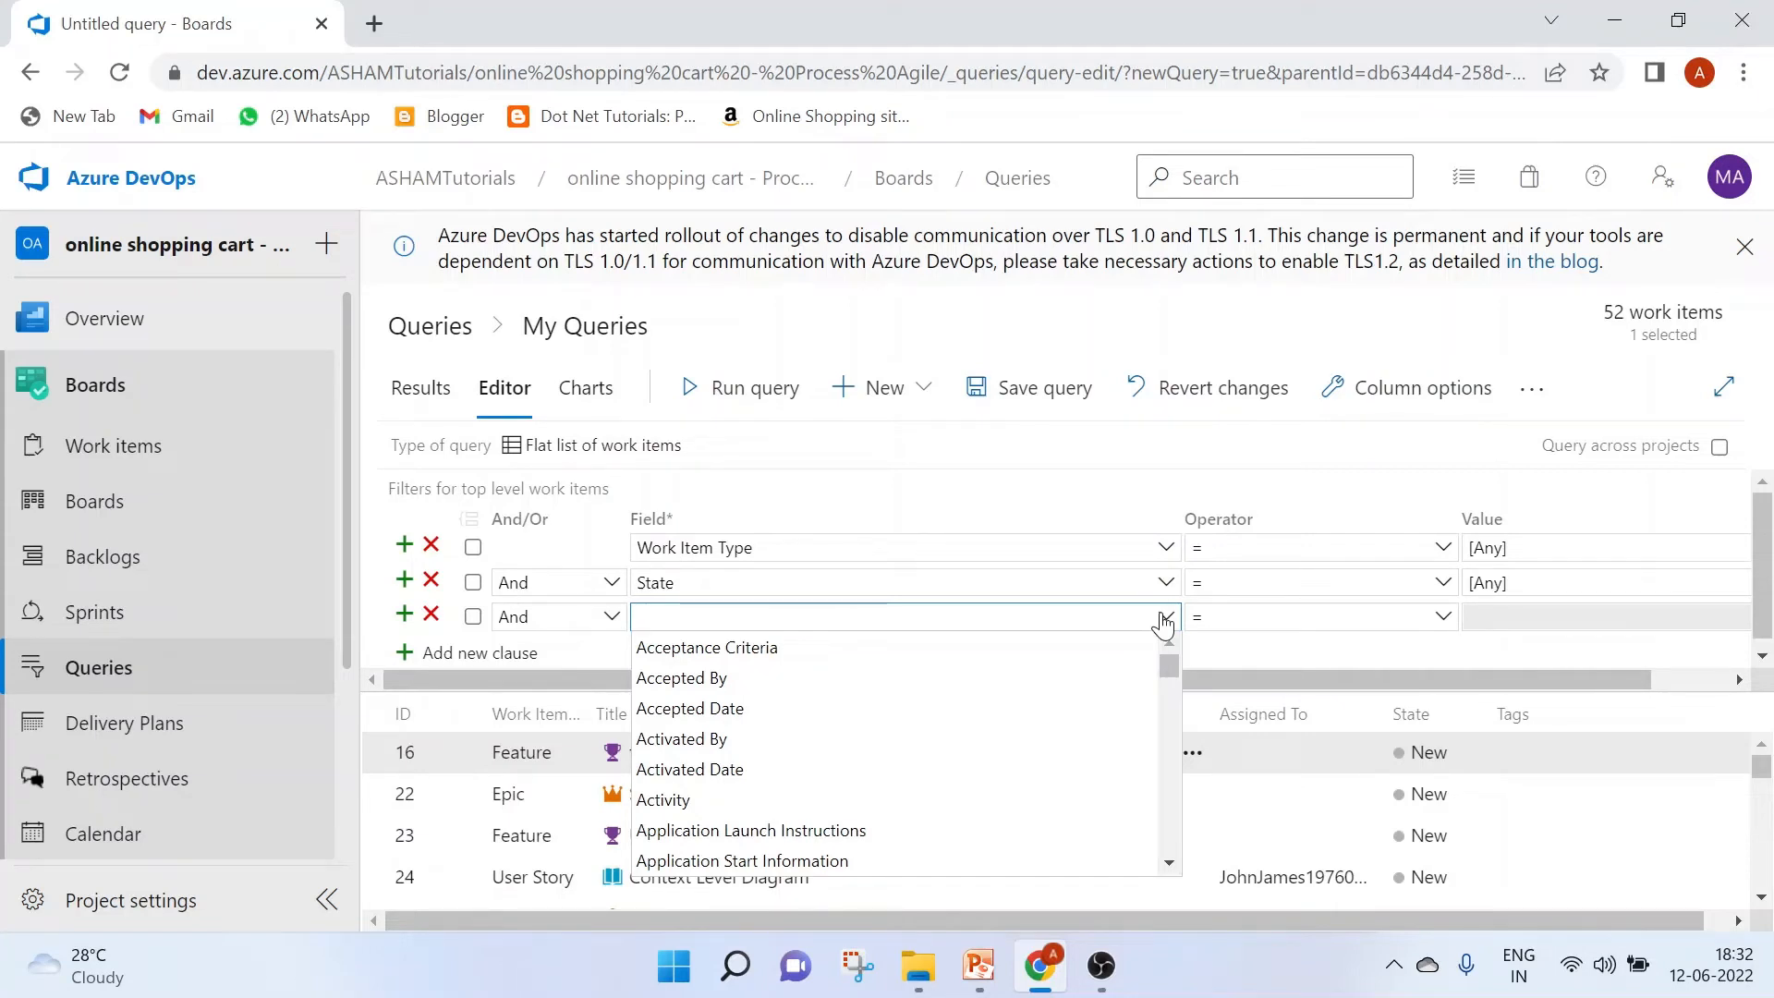
pyautogui.scroll(-3, 821, 739)
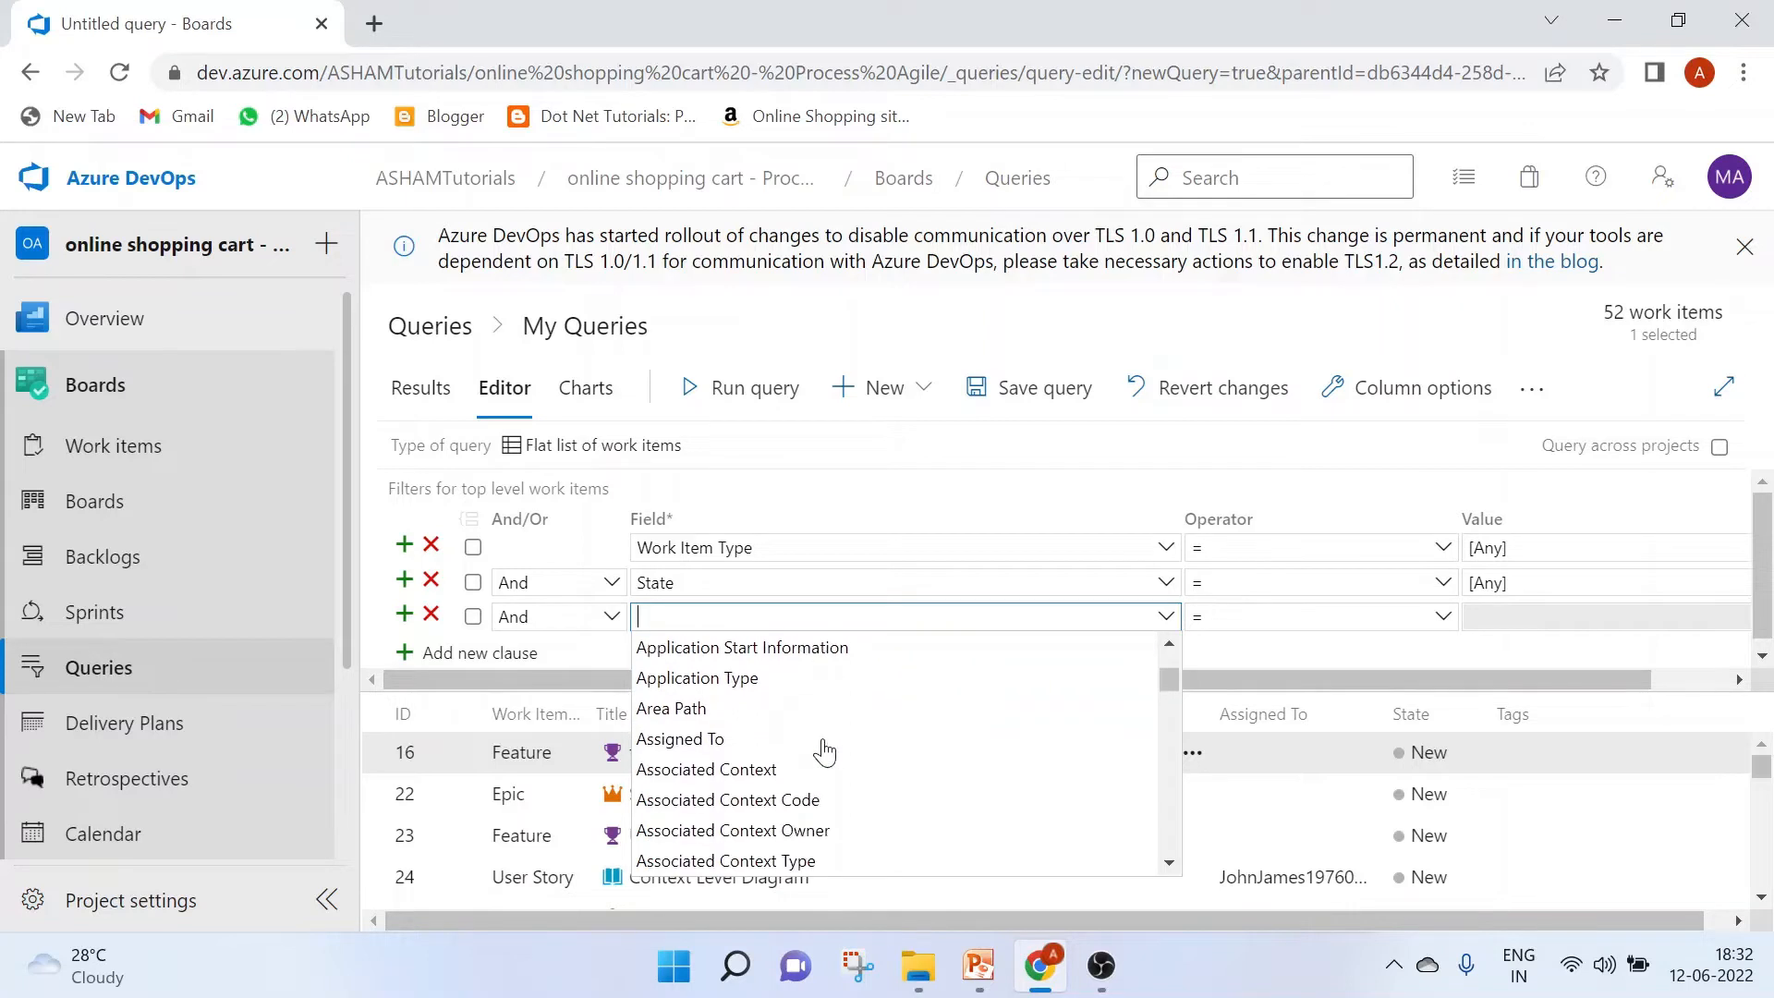
pyautogui.press('Down')
pyautogui.write('Assi')
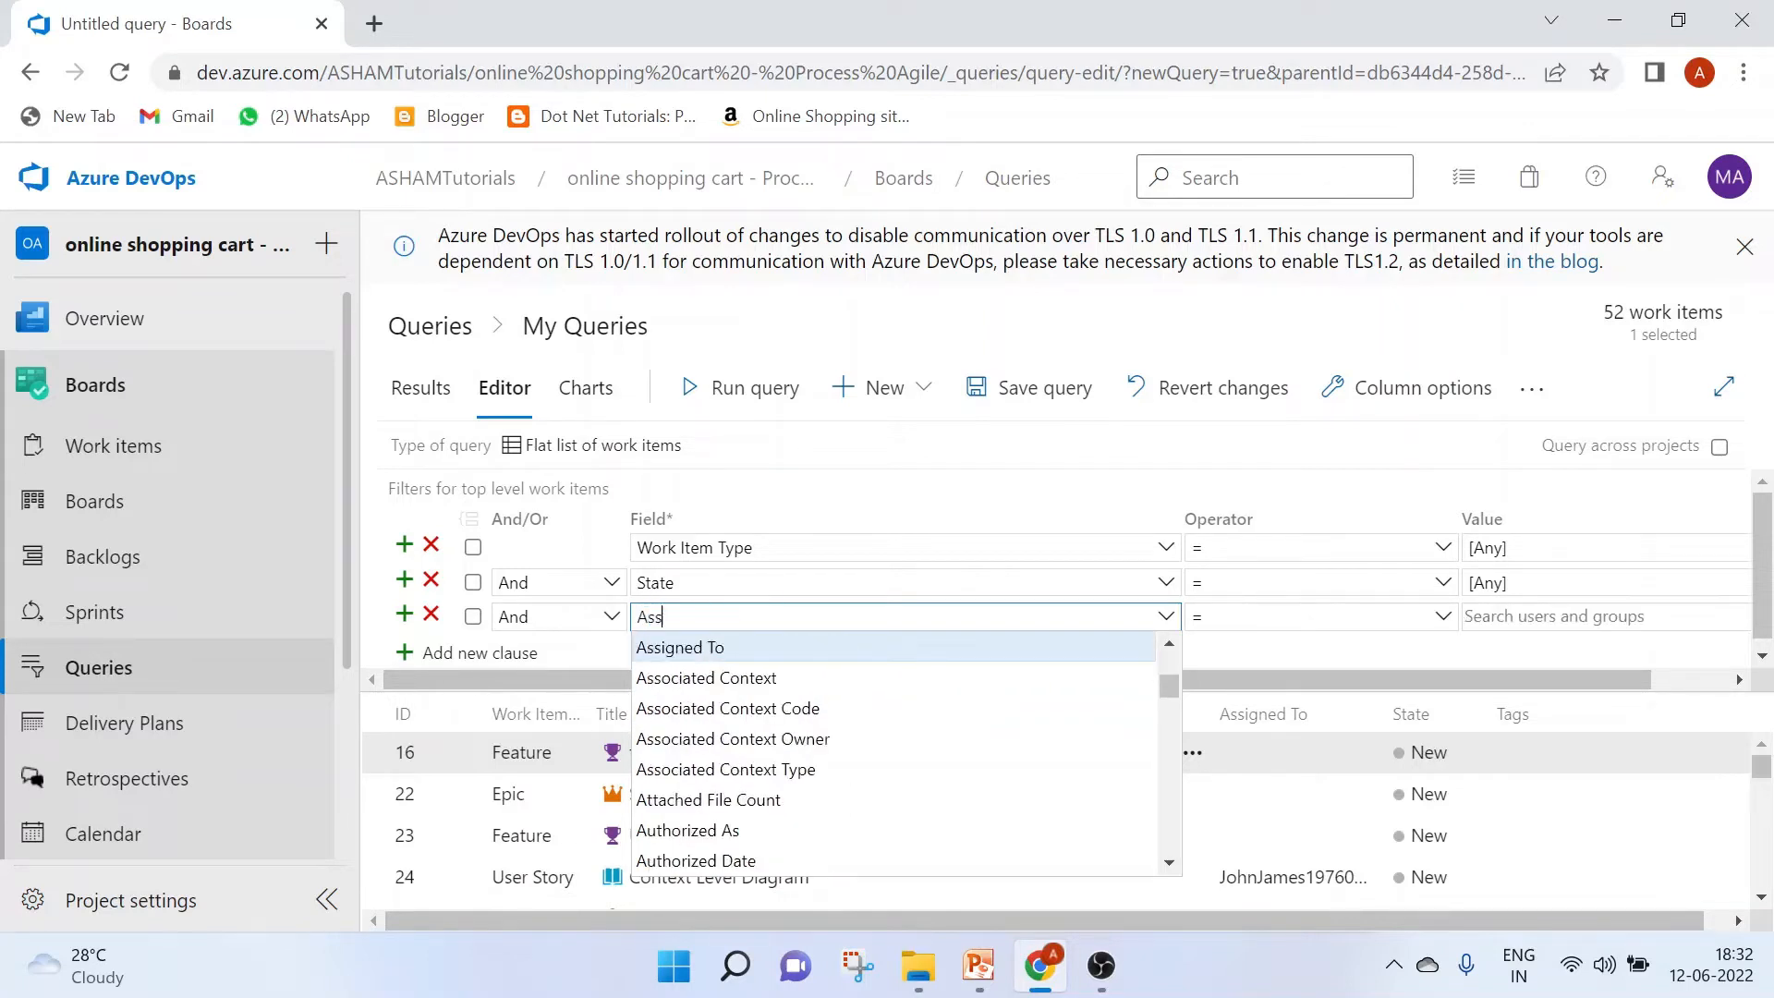
pyautogui.click(721, 649)
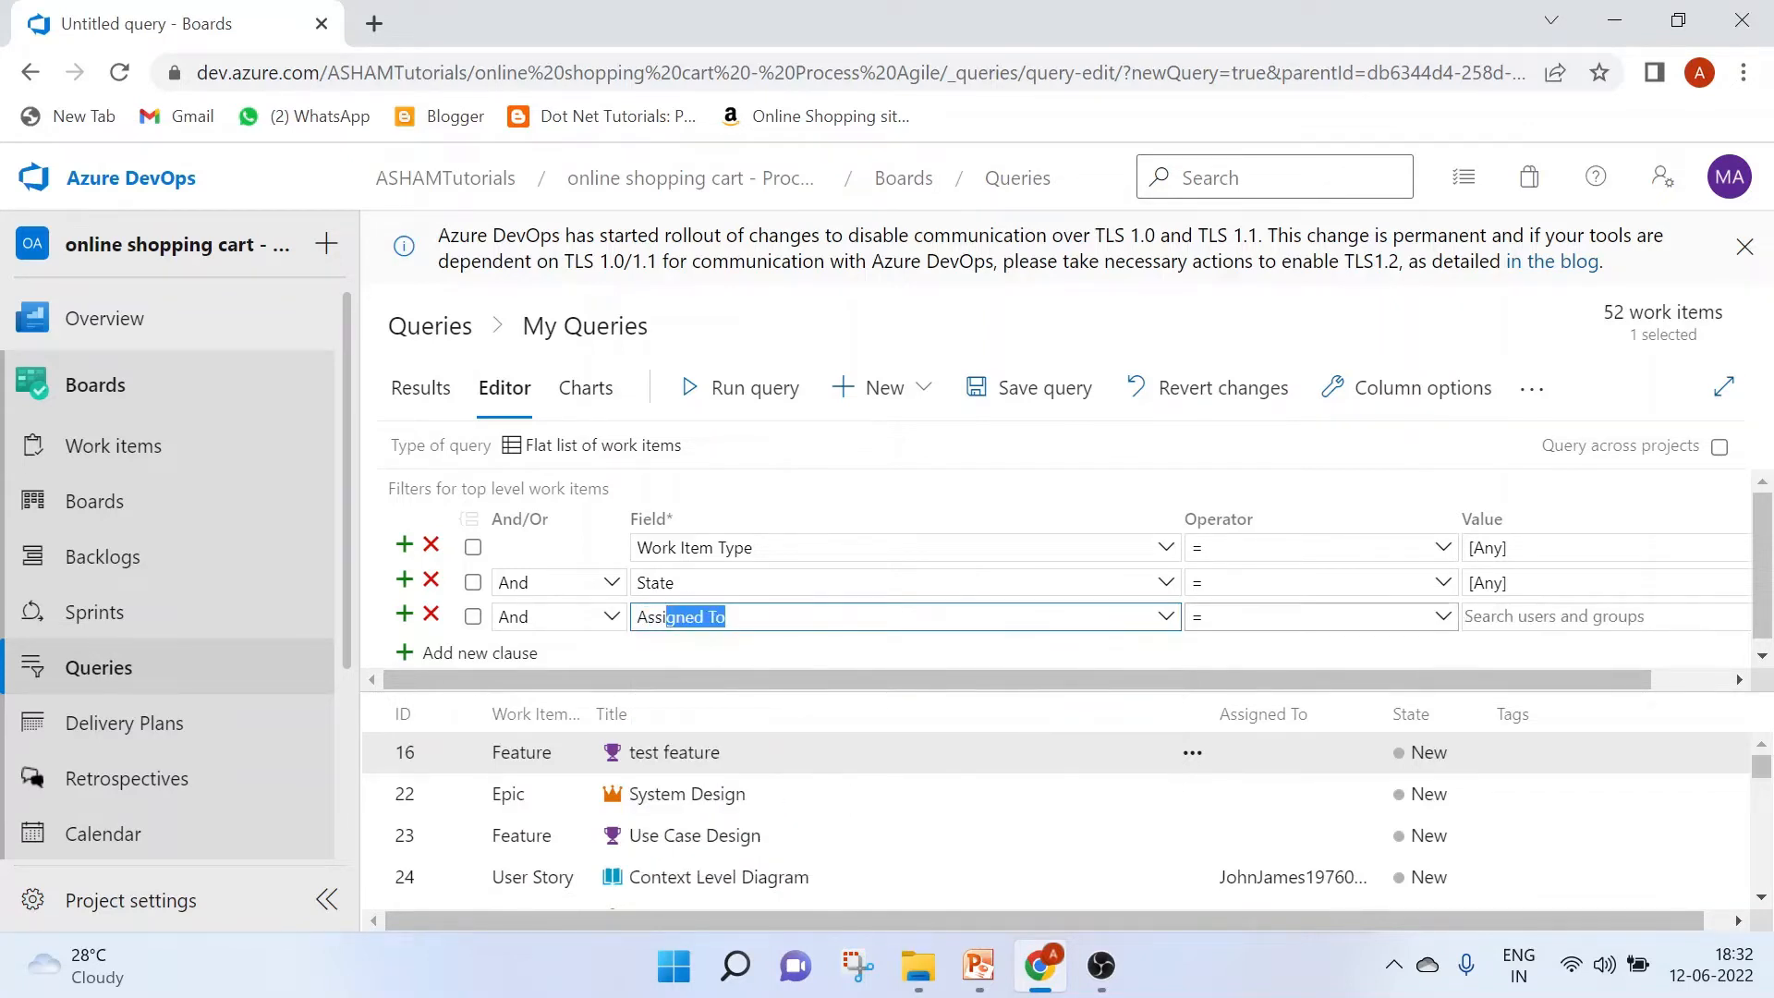
# Set the Assigned To clause's value to the team member's name and run the query.
pyautogui.click(1515, 616)
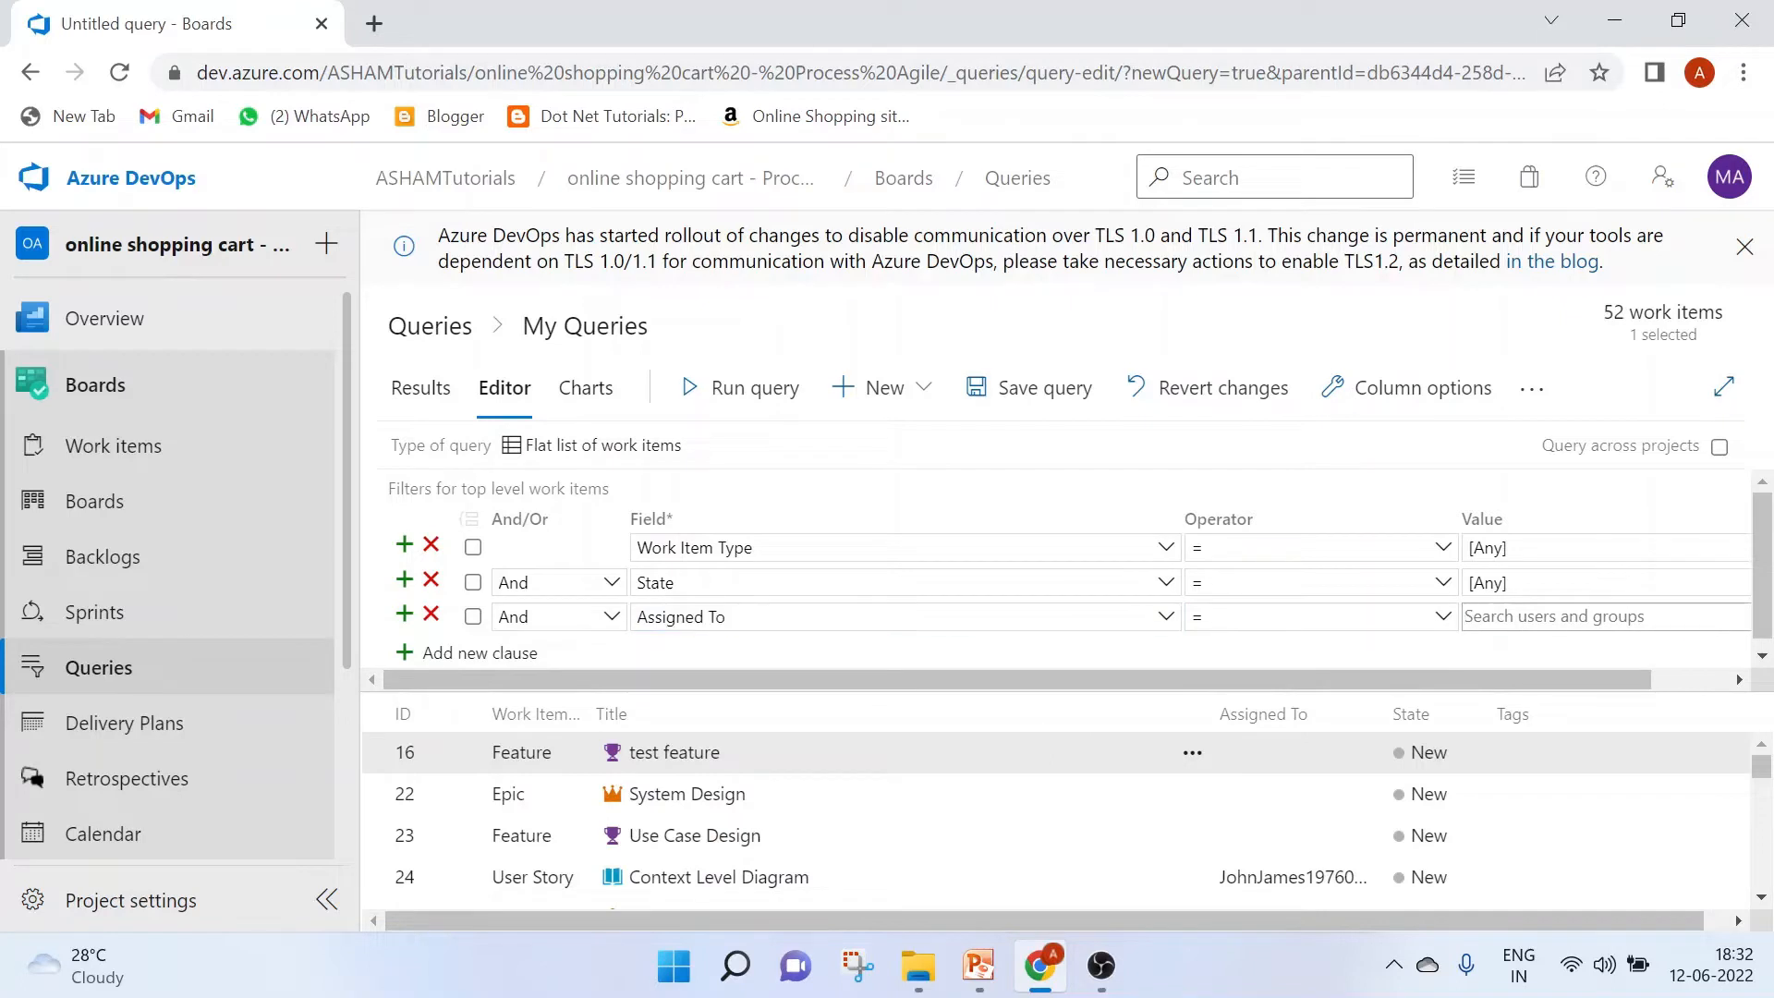
pyautogui.write('md')
pyautogui.click(1497, 660)
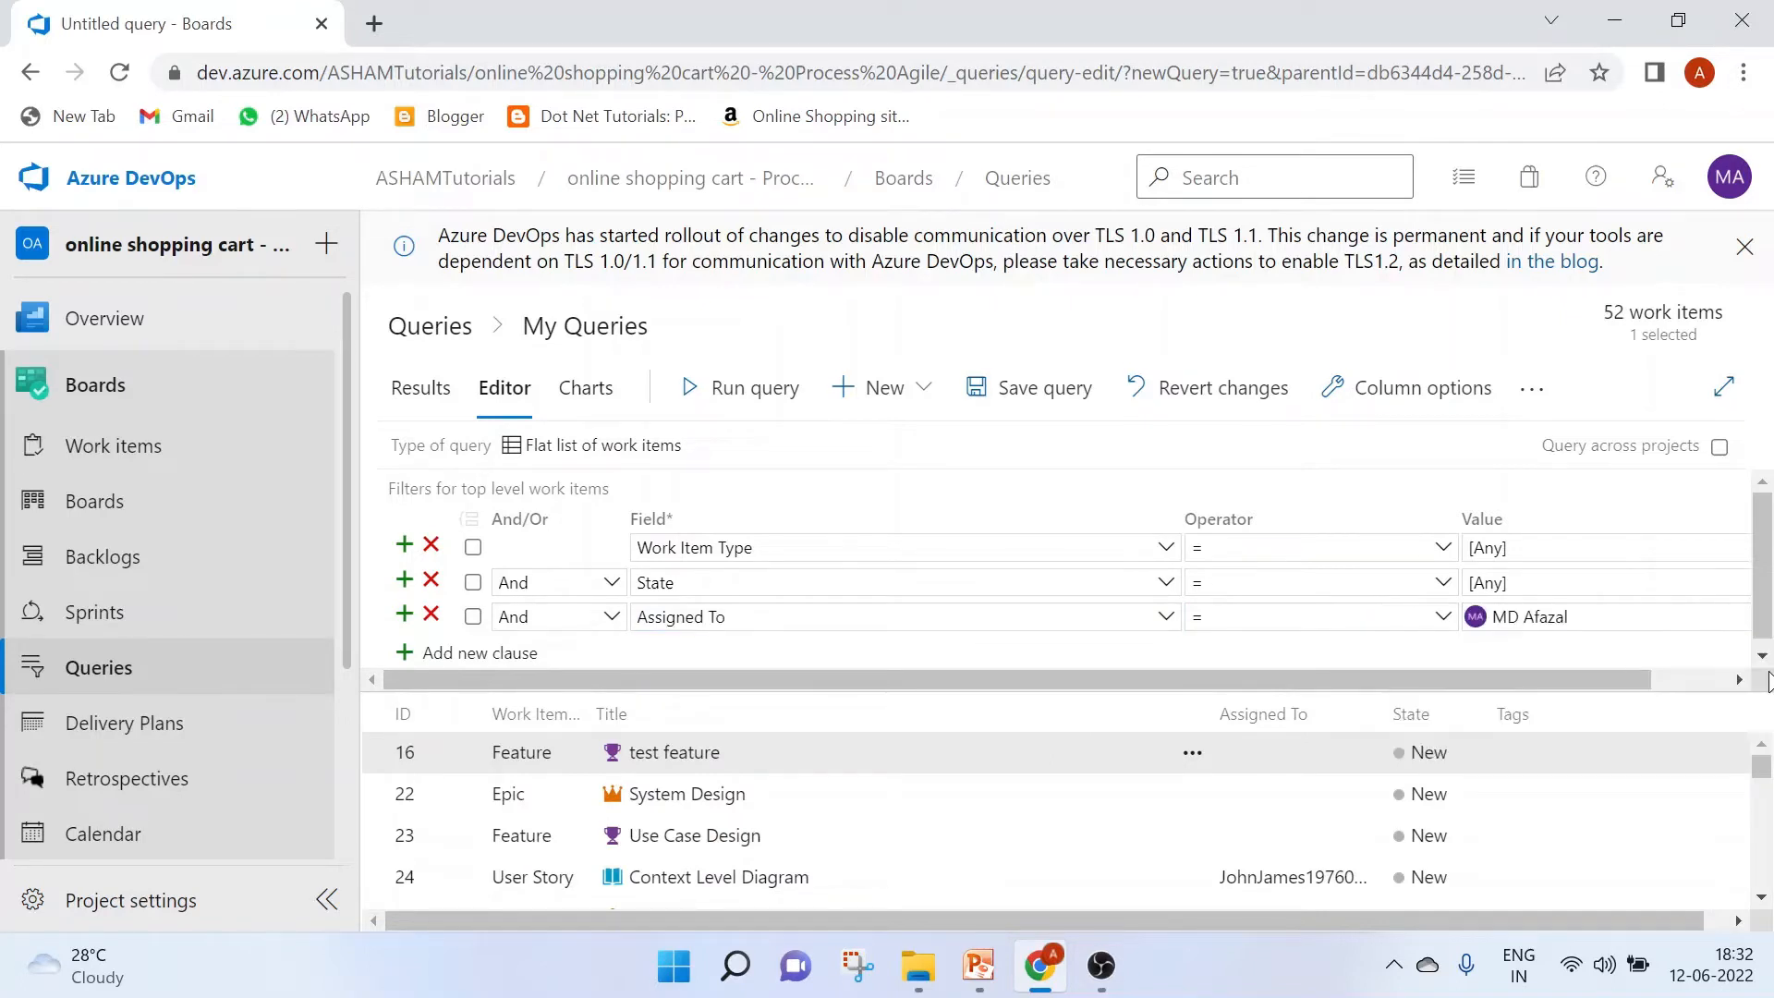
pyautogui.click(730, 389)
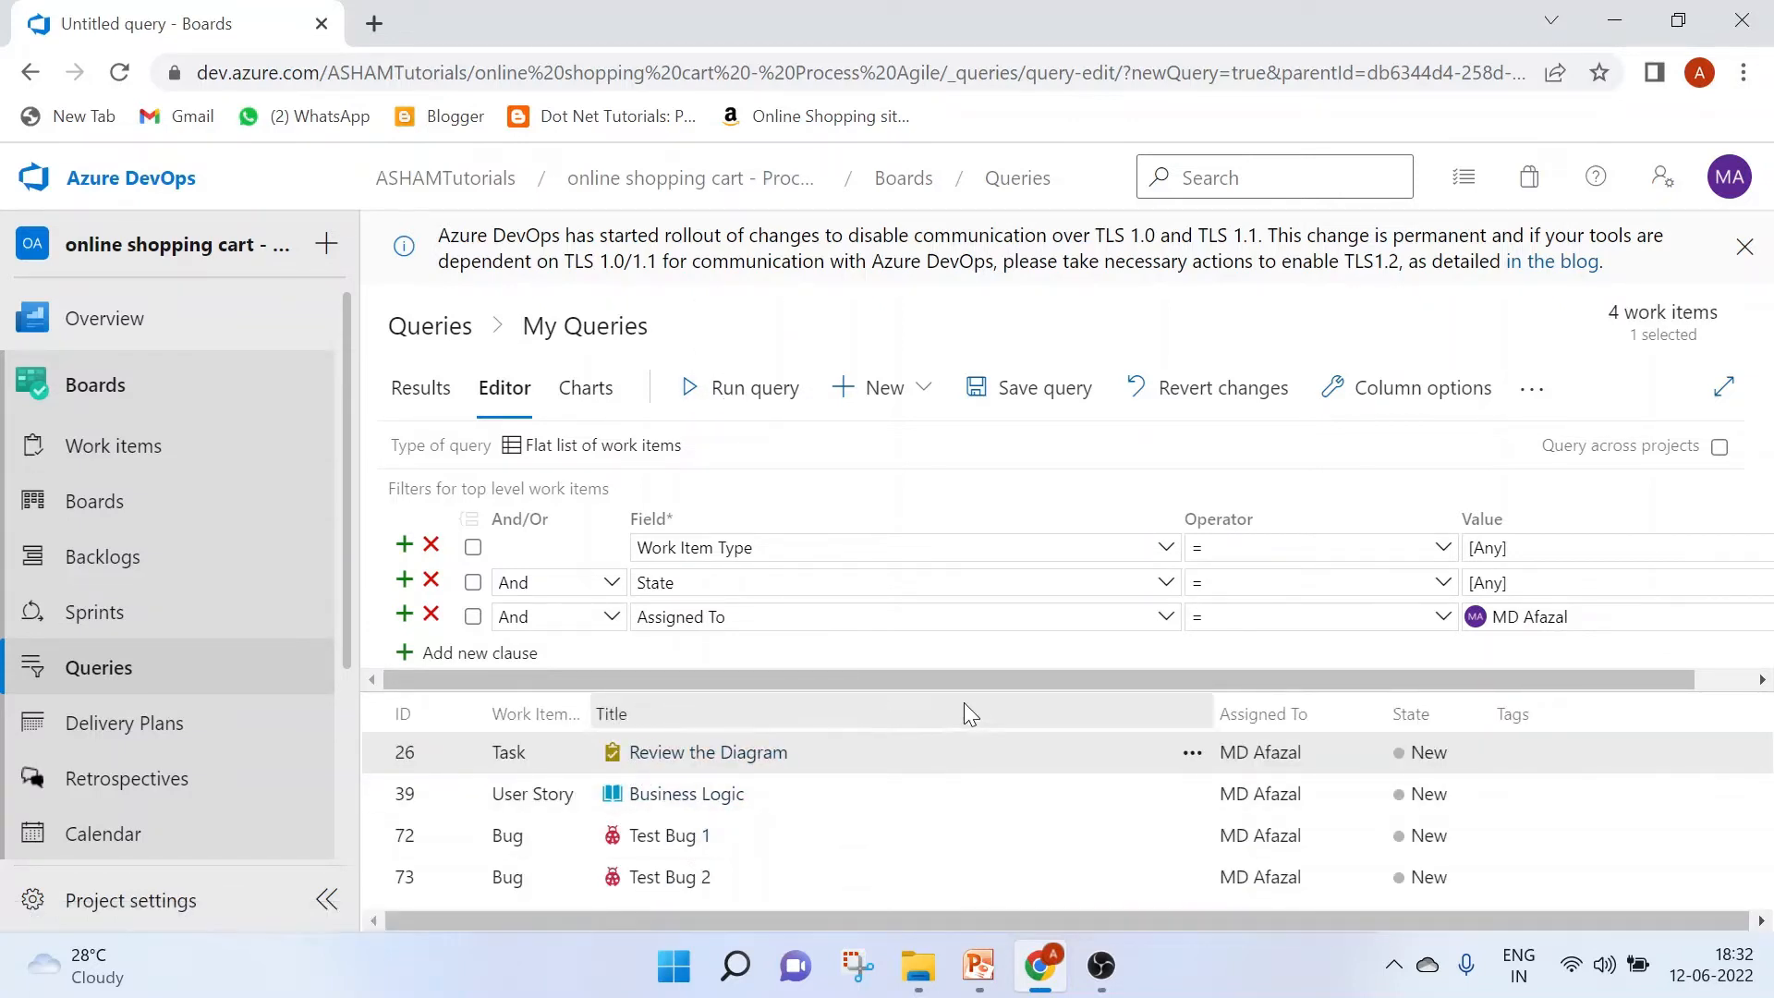
# Insert an empty clause above the State clause, remove it, and also remove the Assigned To clause.
pyautogui.moveTo(968, 680); pyautogui.dragTo(832, 748)
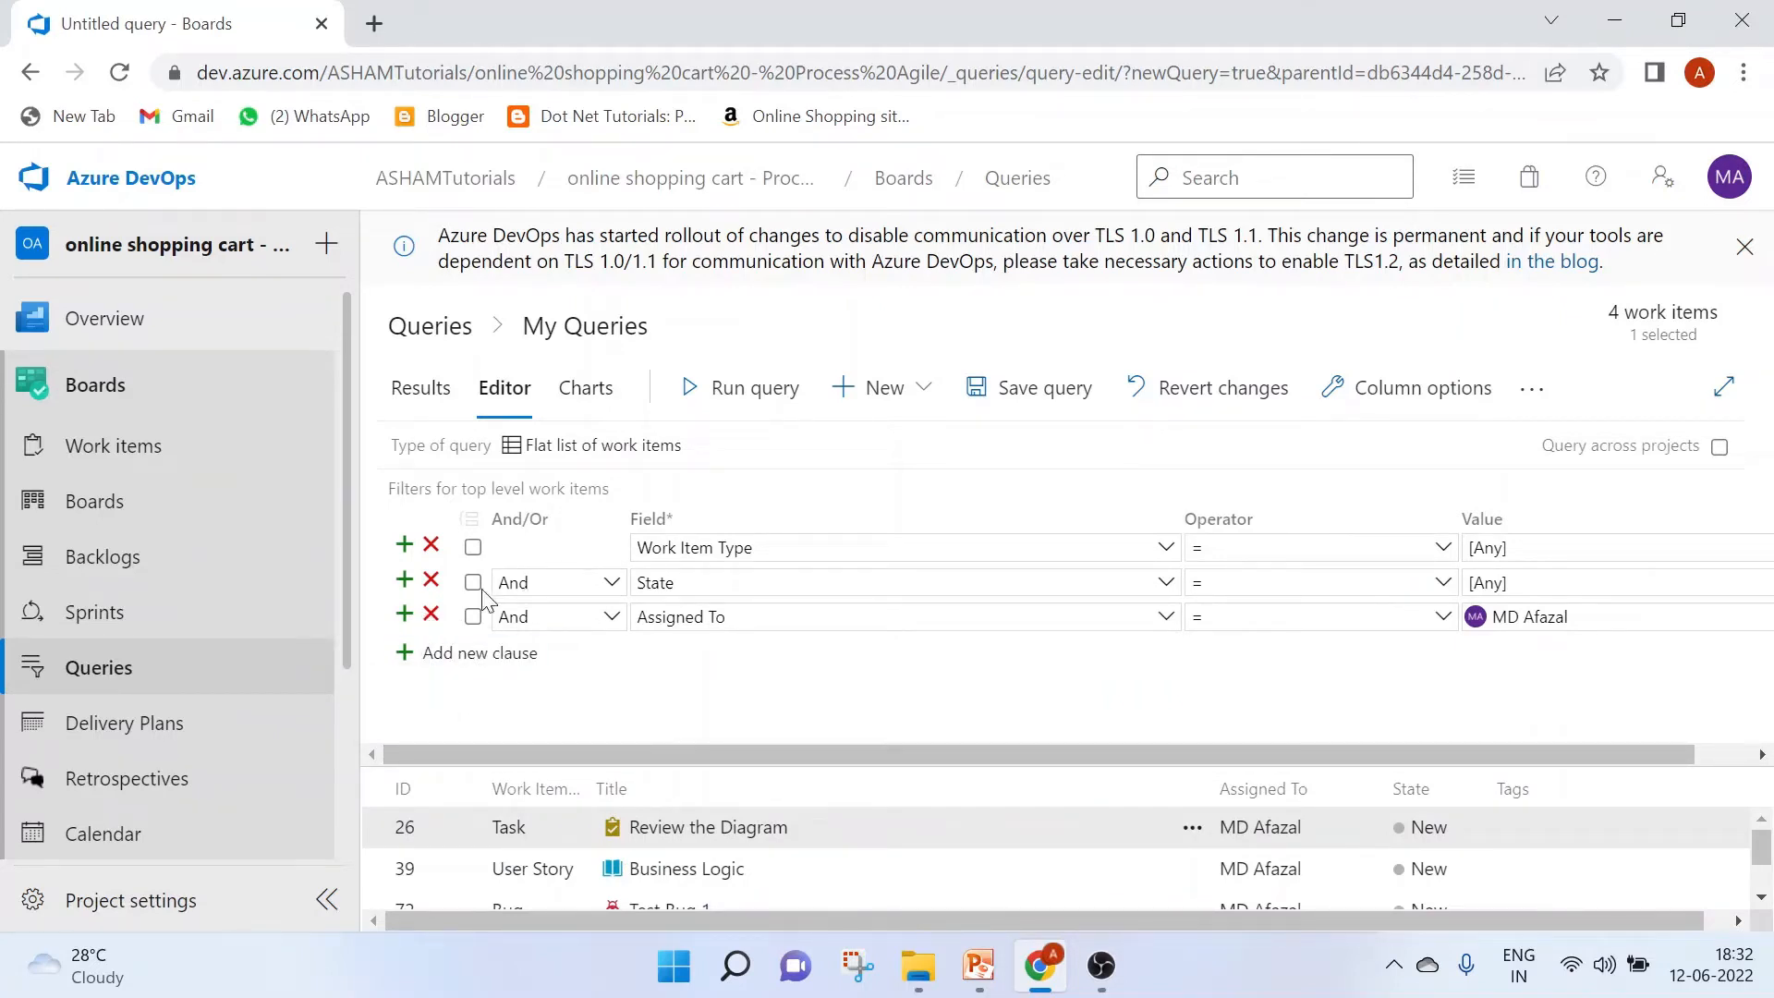
pyautogui.click(404, 584)
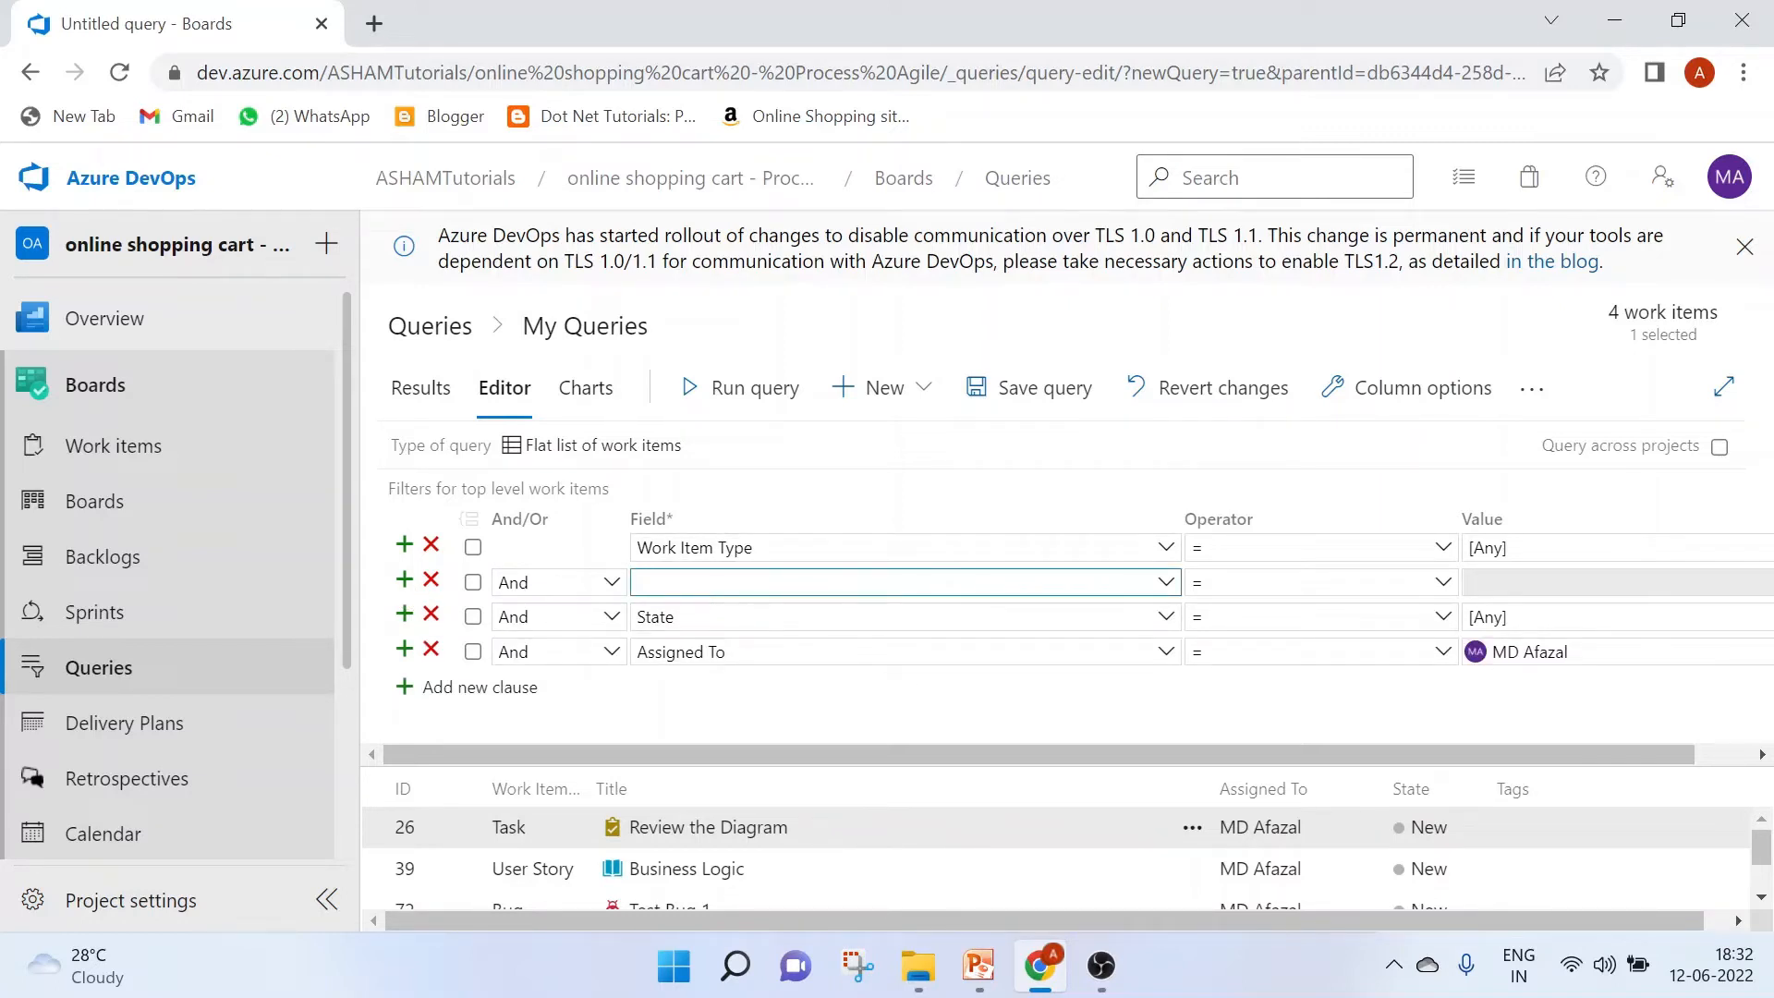
pyautogui.click(430, 581)
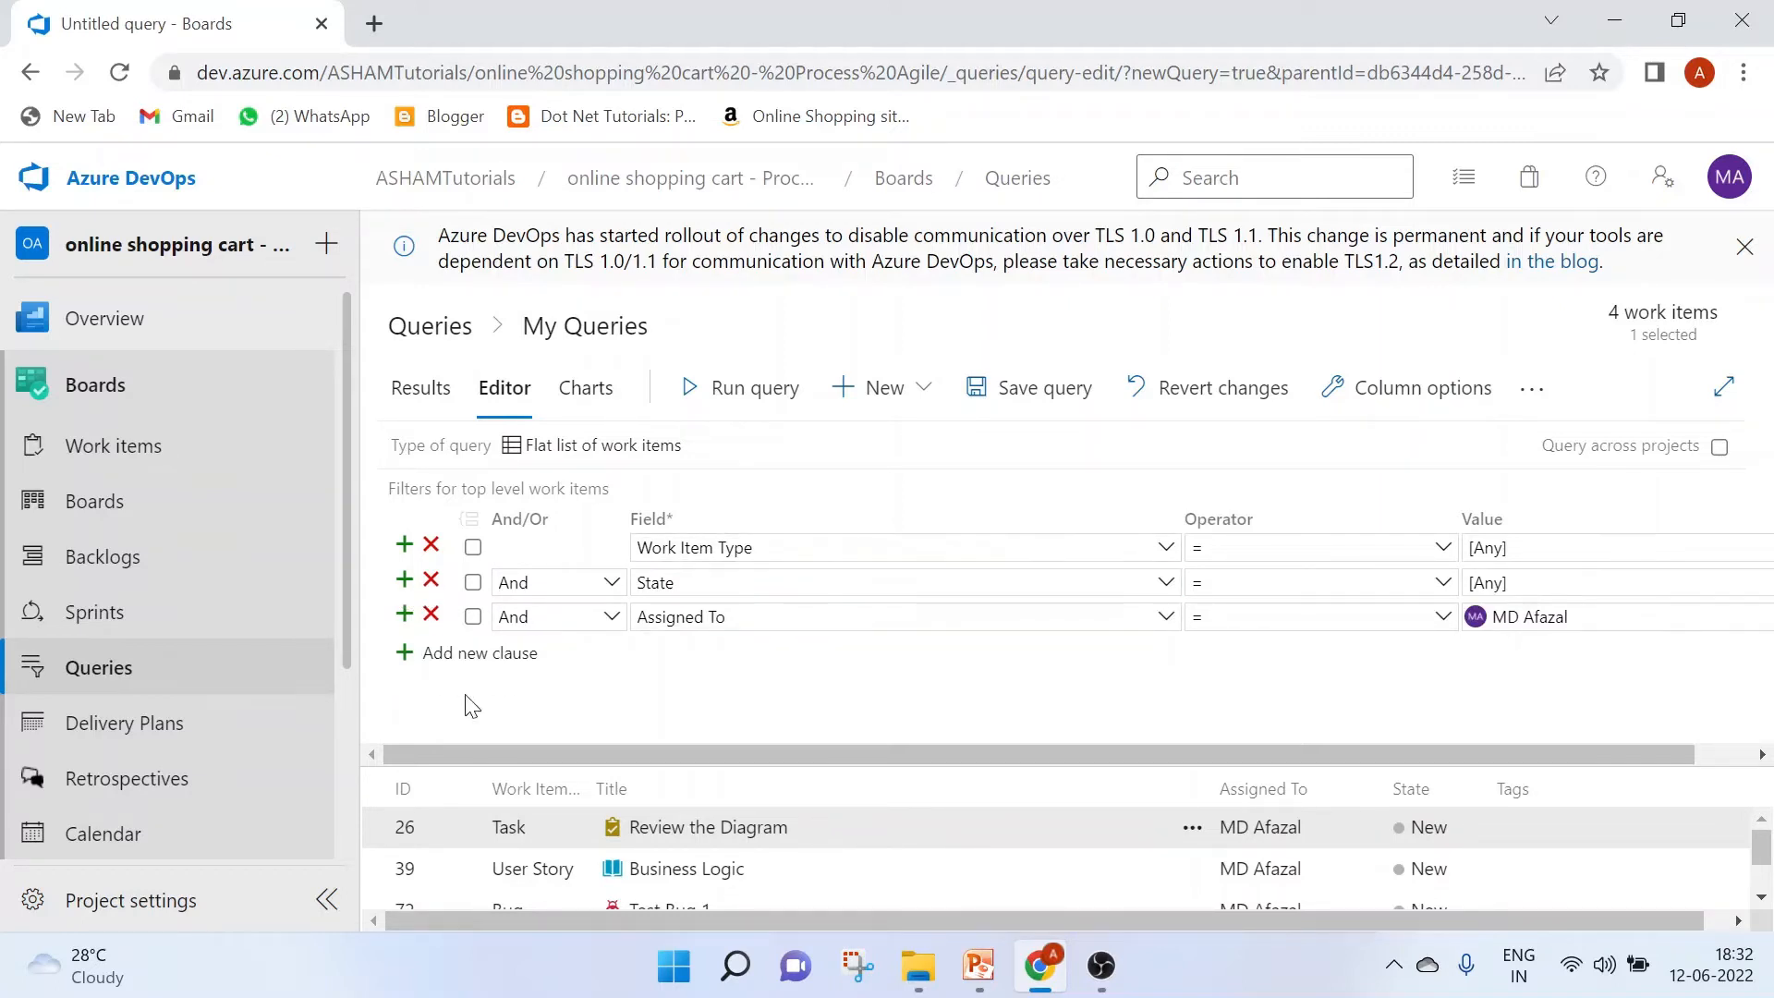
pyautogui.click(430, 615)
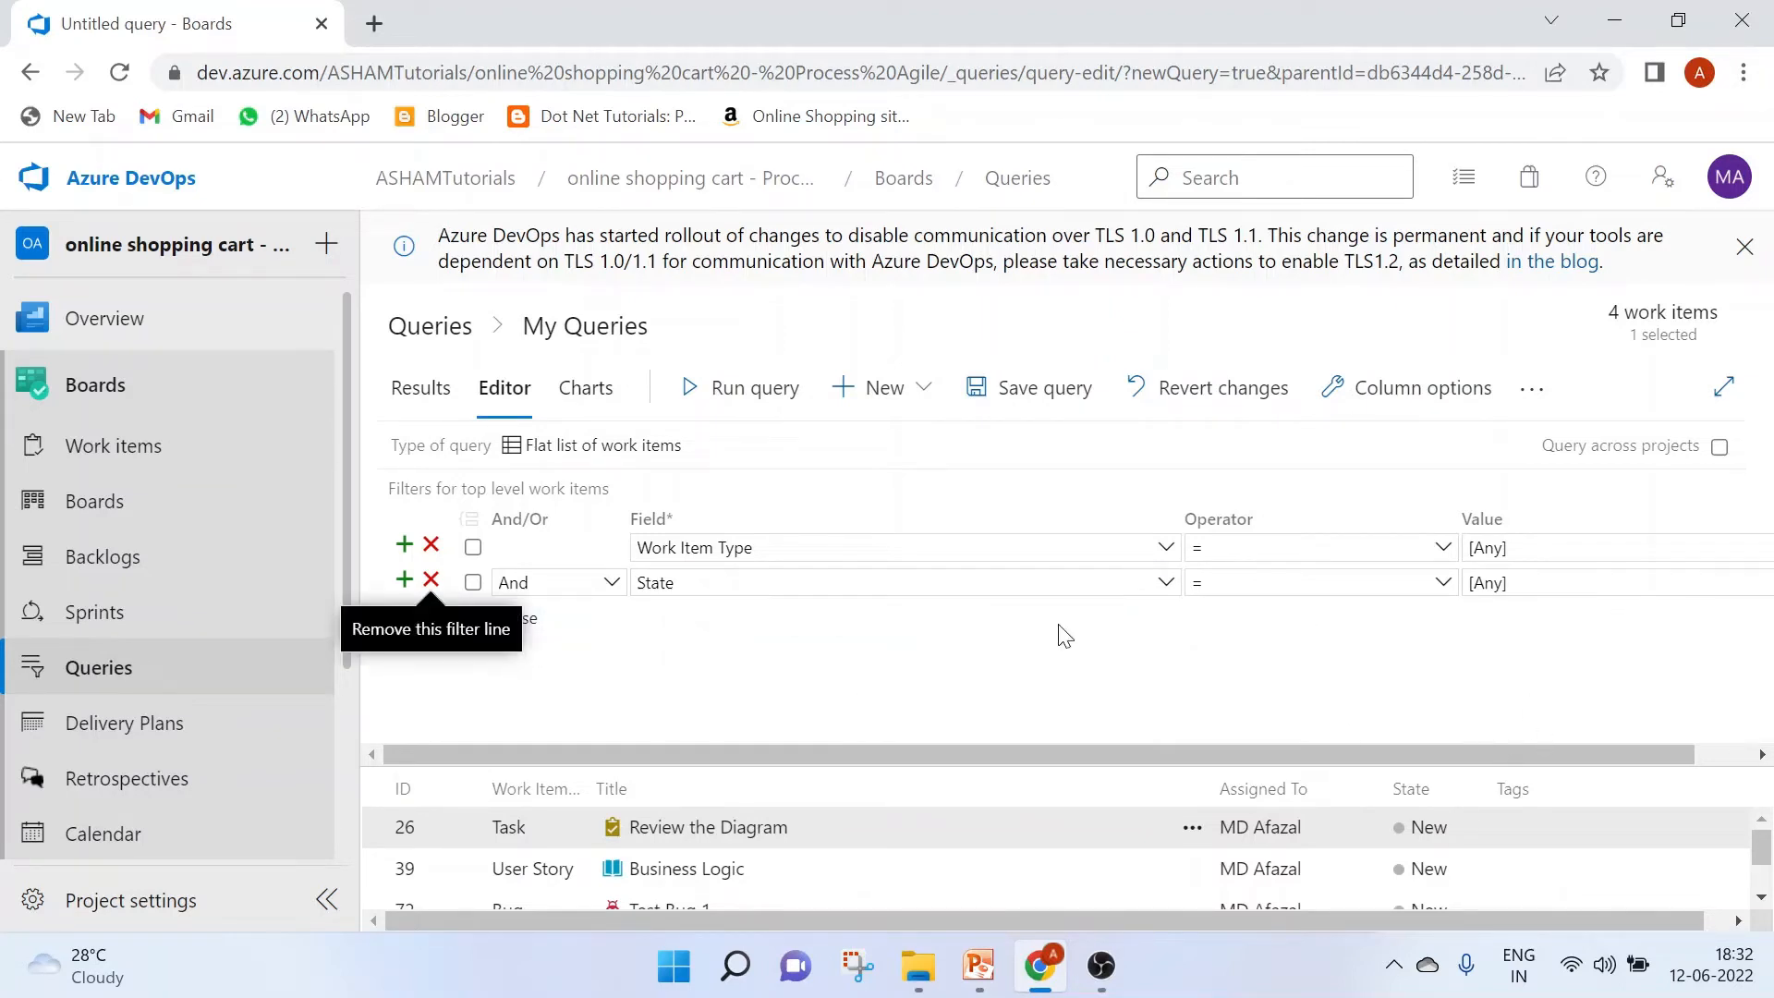
# Save the query as test_private in the My Queries folder.
pyautogui.click(1023, 404)
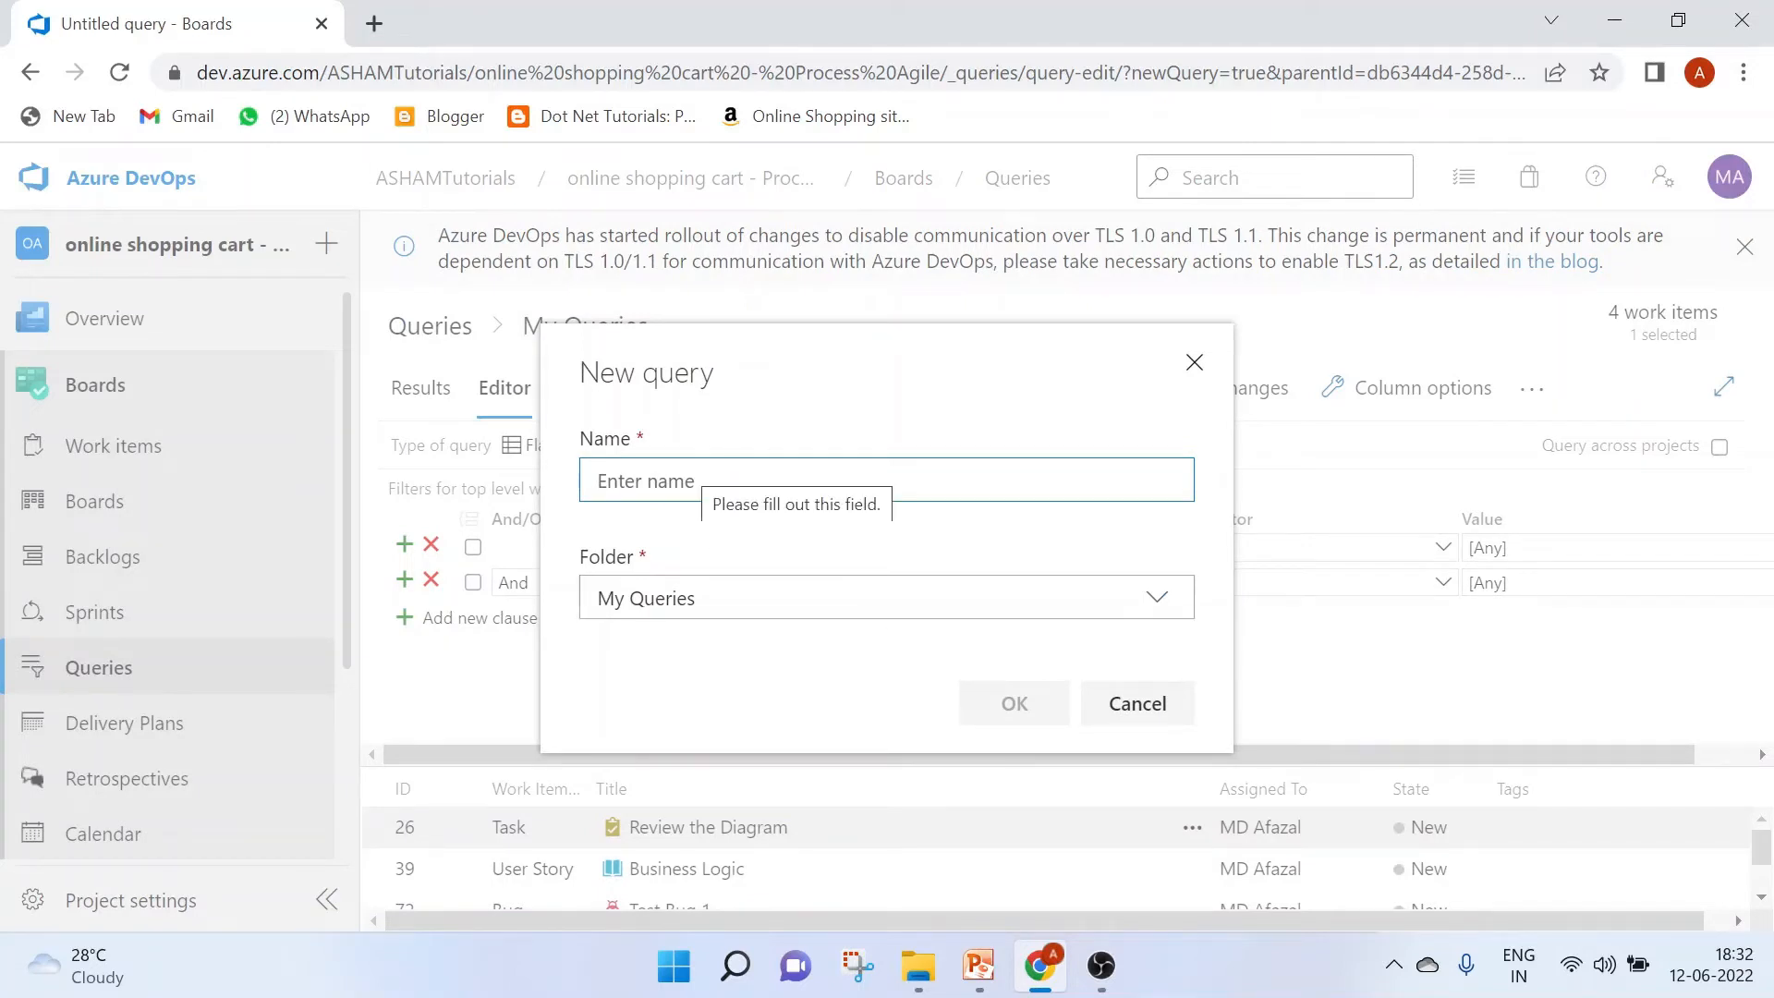
pyautogui.write('test_private')
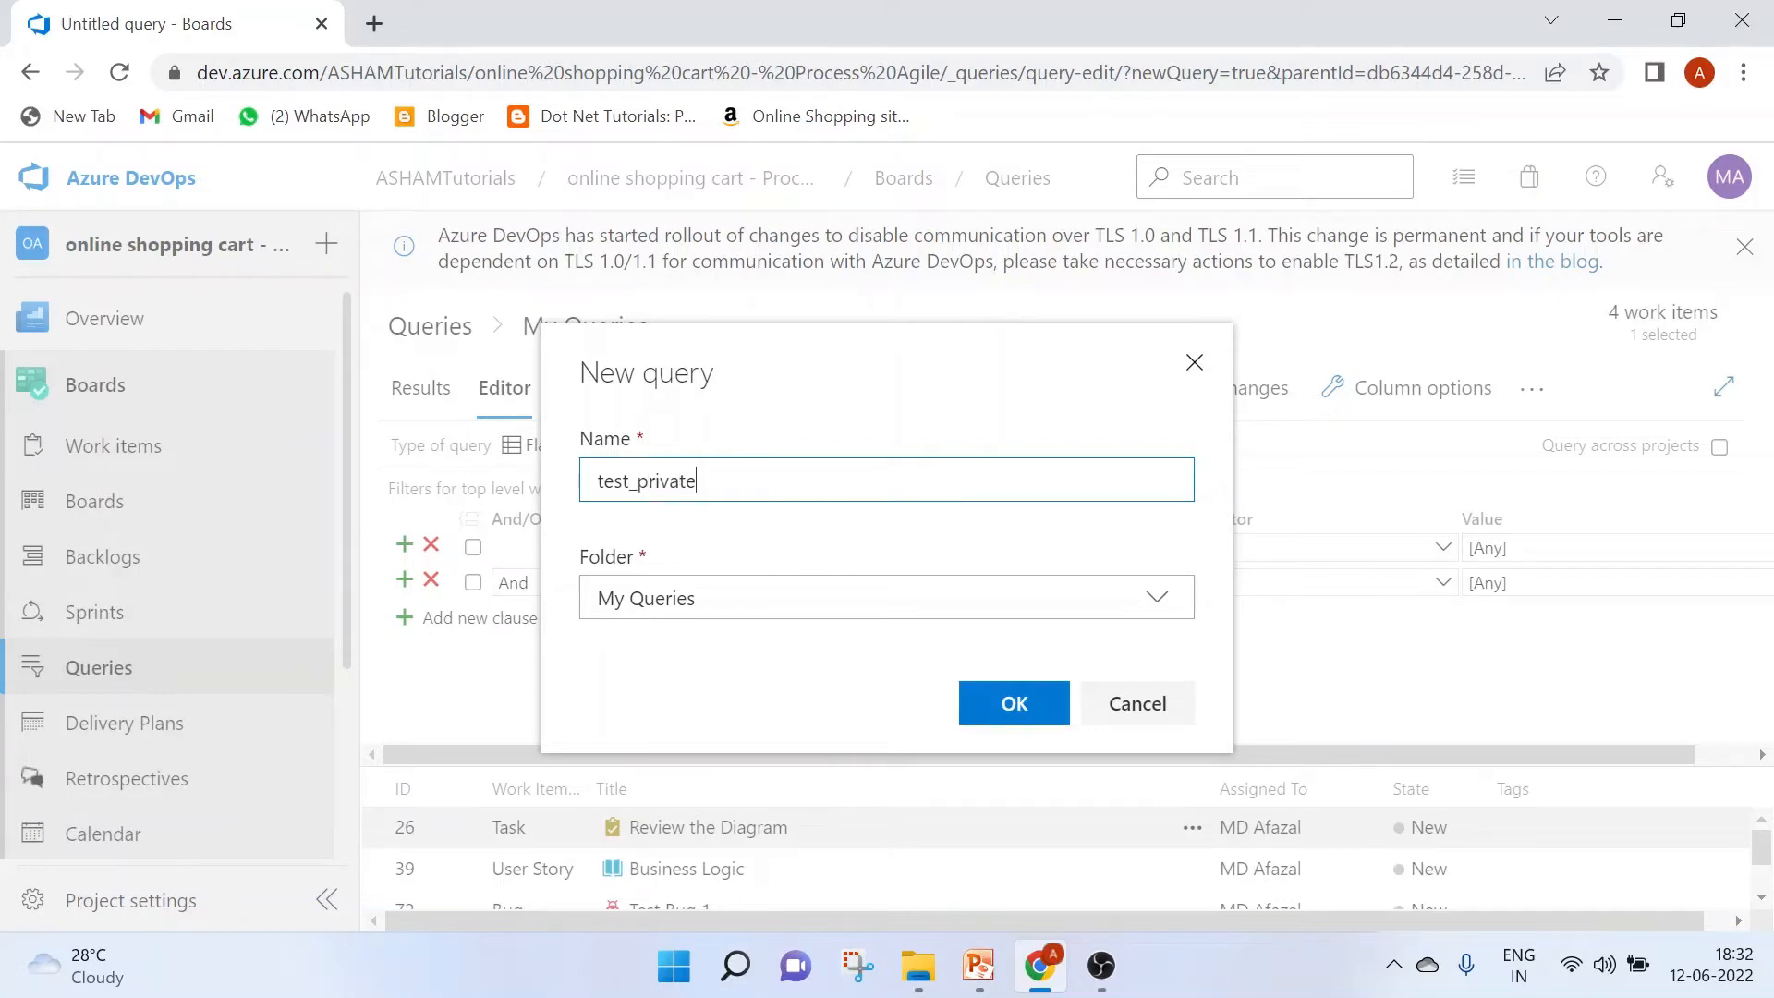
pyautogui.click(1156, 598)
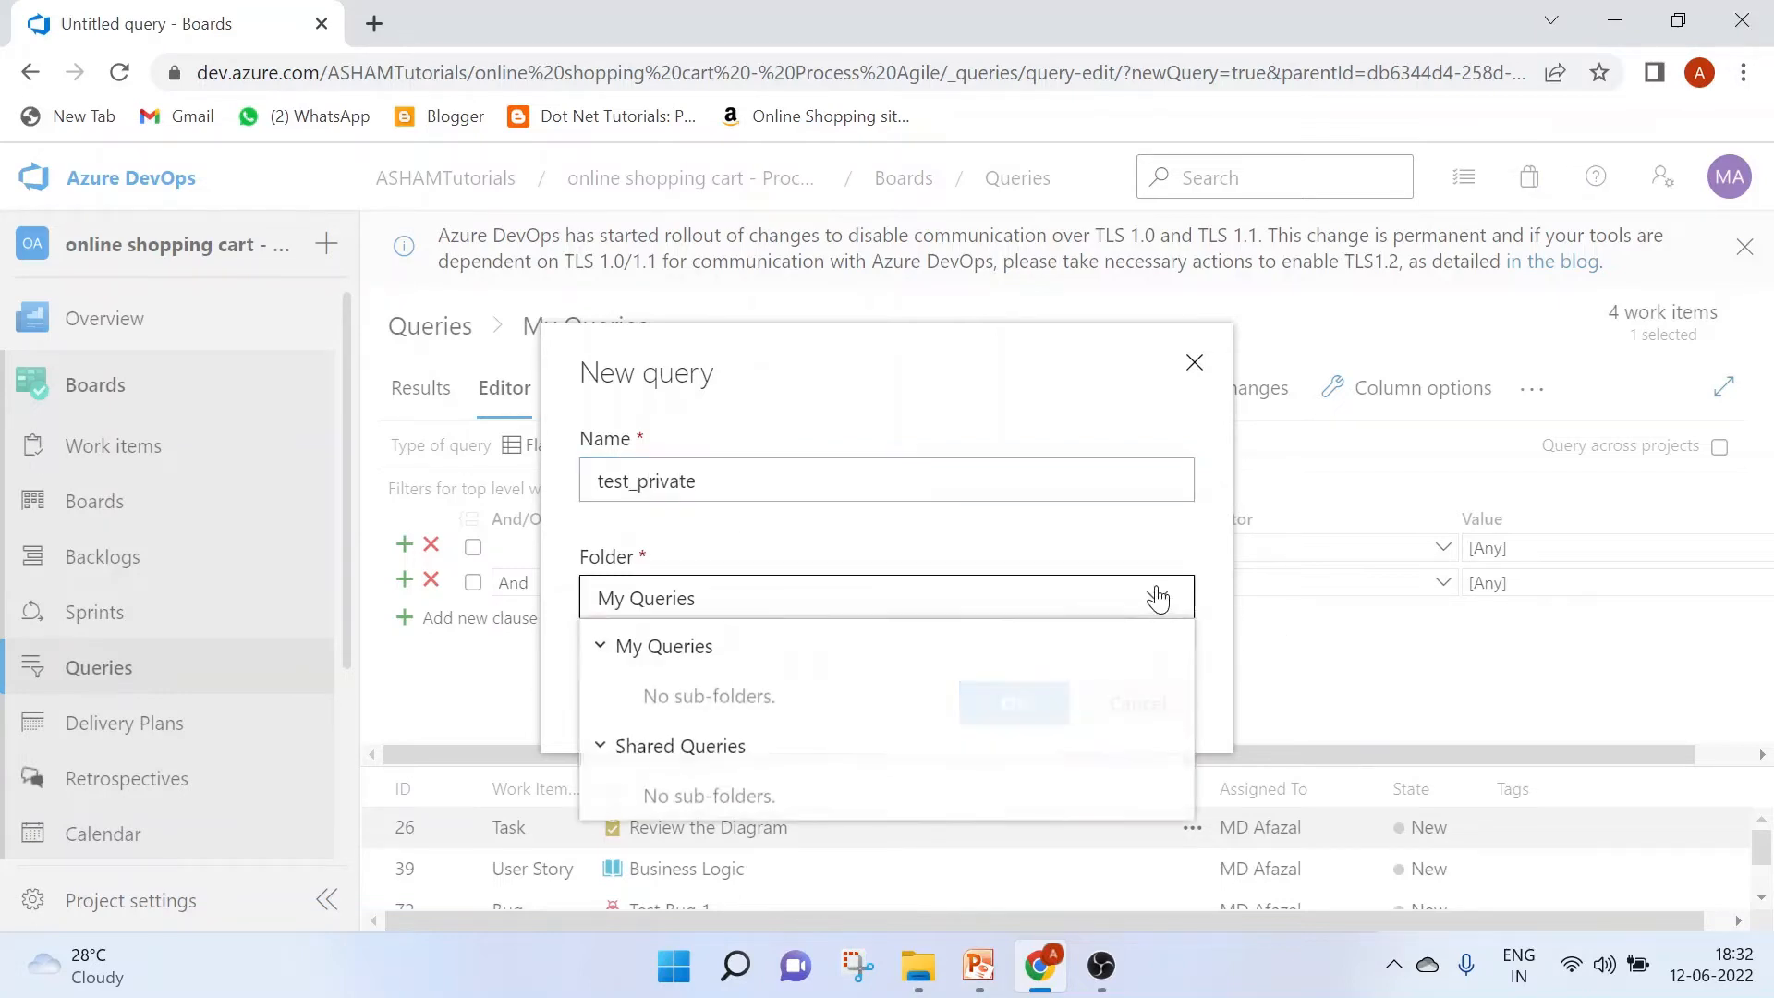
pyautogui.click(681, 654)
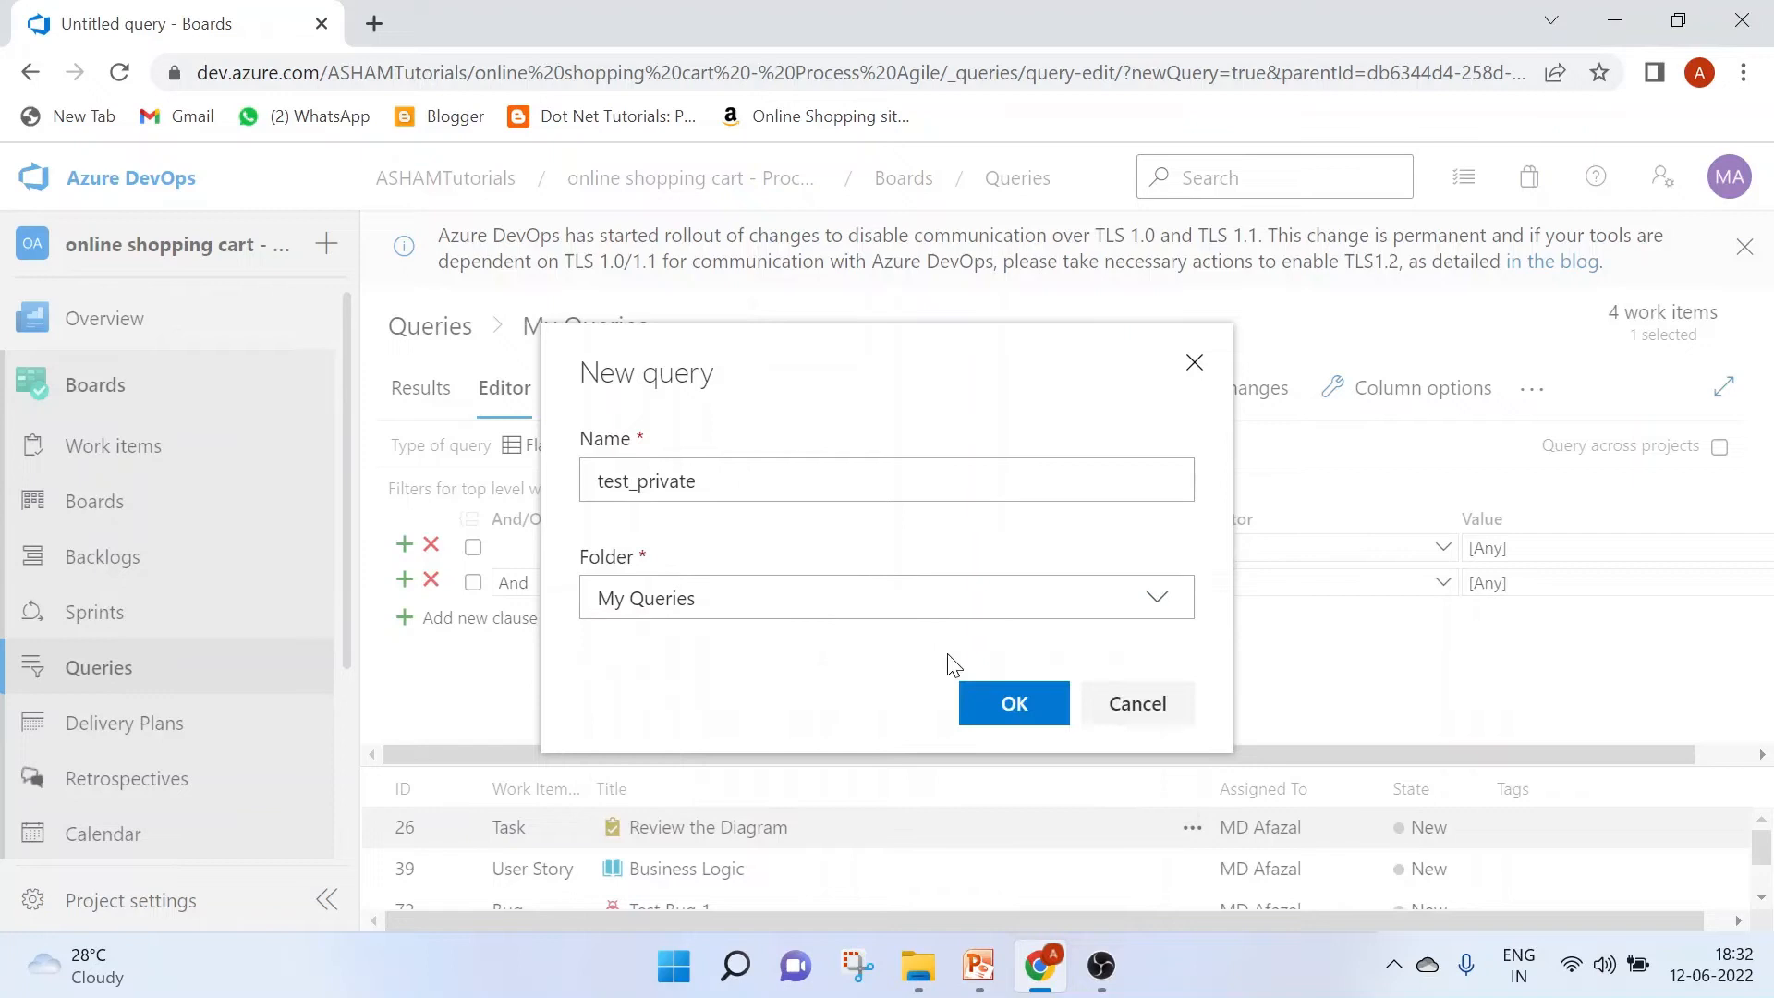
pyautogui.click(1014, 705)
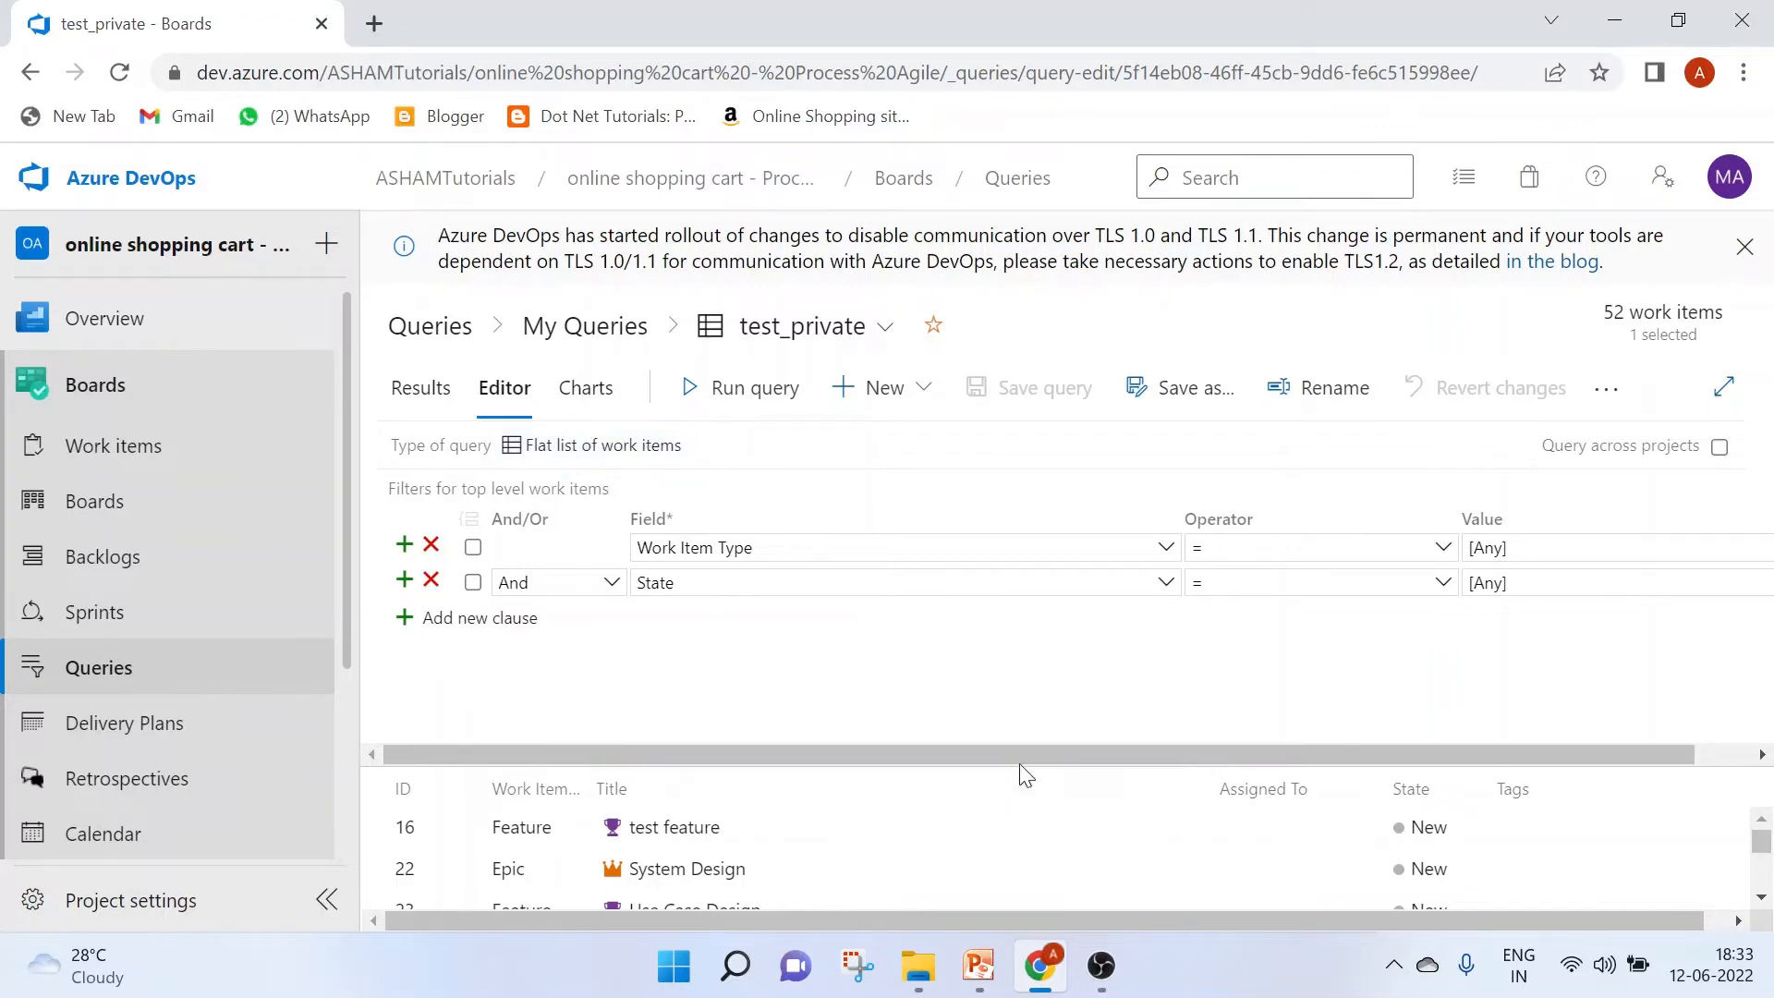
# Change the test_private query's type from a flat list to Tree of work items.
pyautogui.moveTo(1018, 767); pyautogui.dragTo(1021, 654)
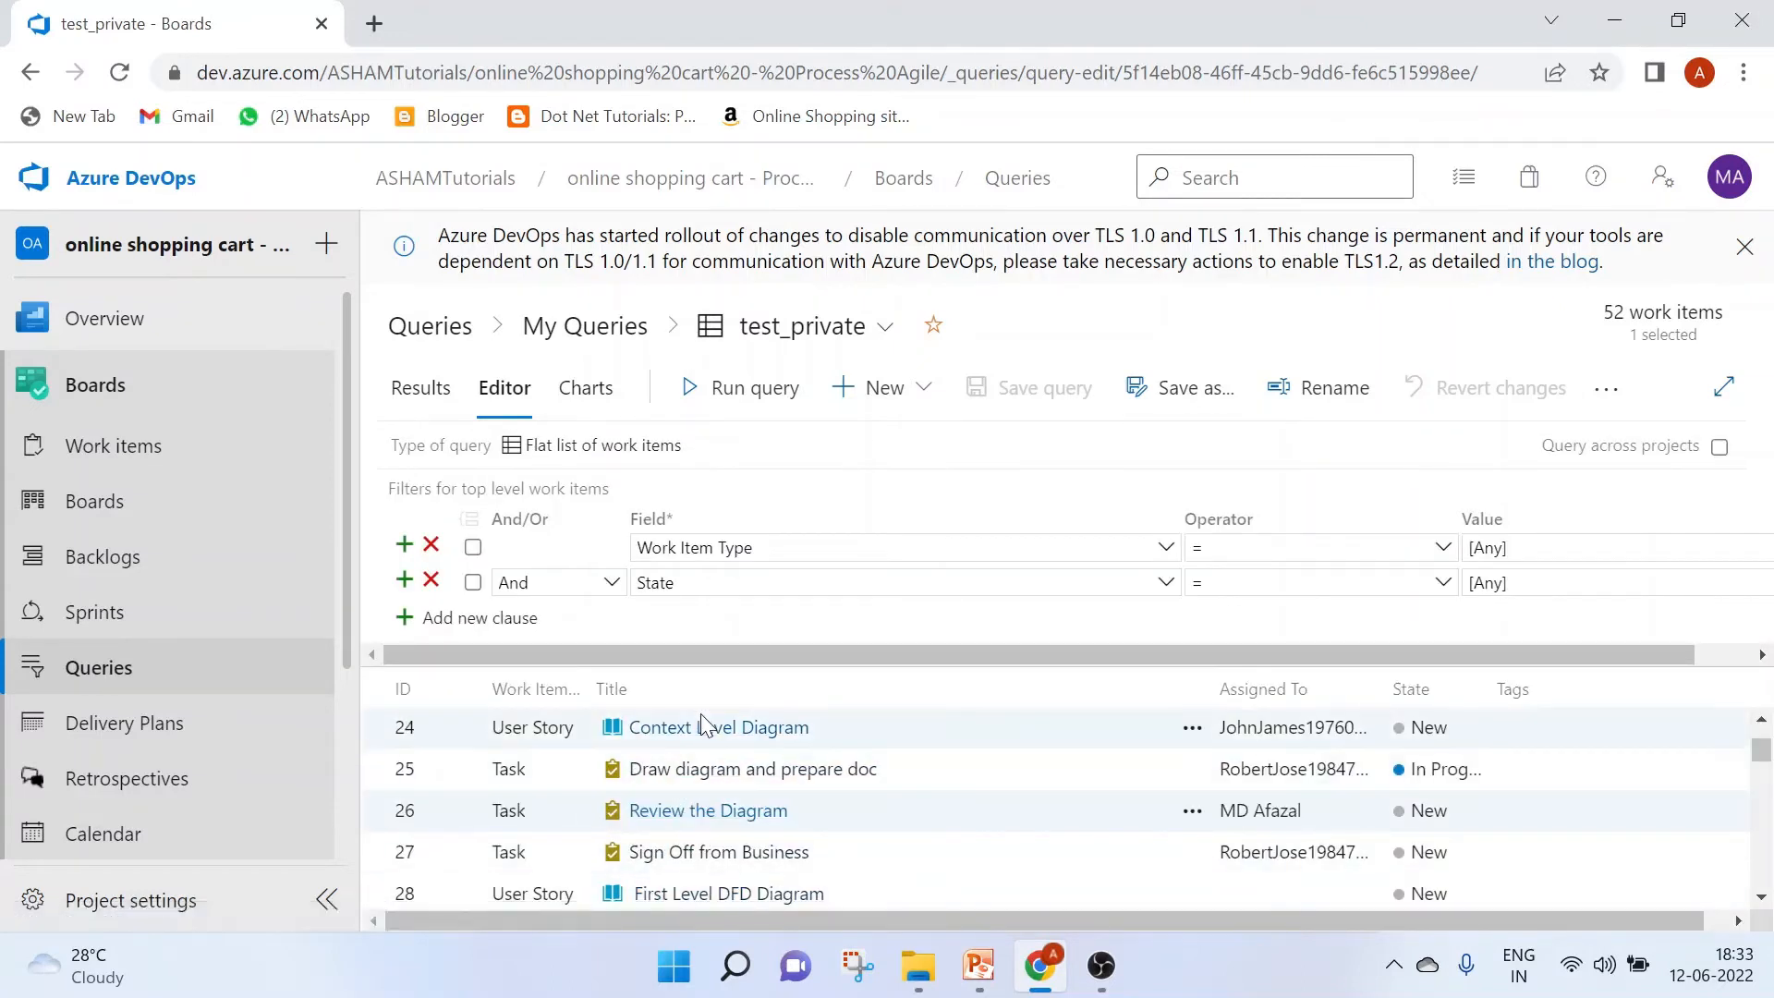
pyautogui.click(611, 447)
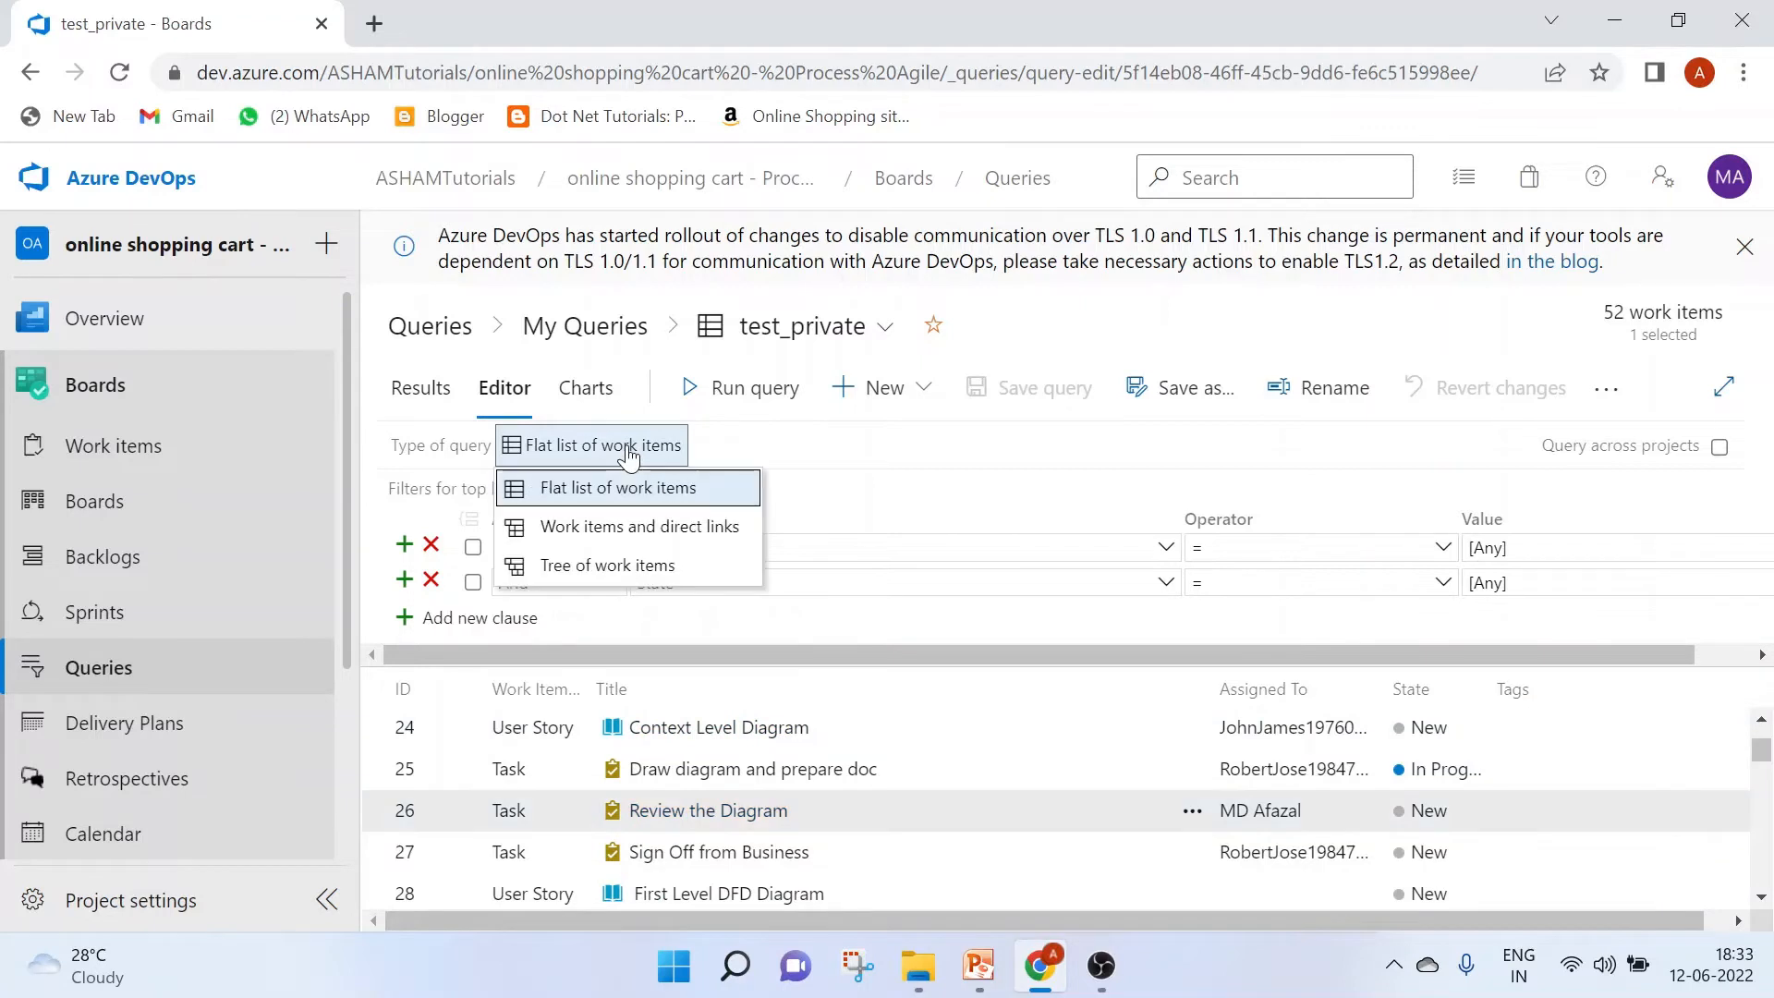
pyautogui.click(562, 578)
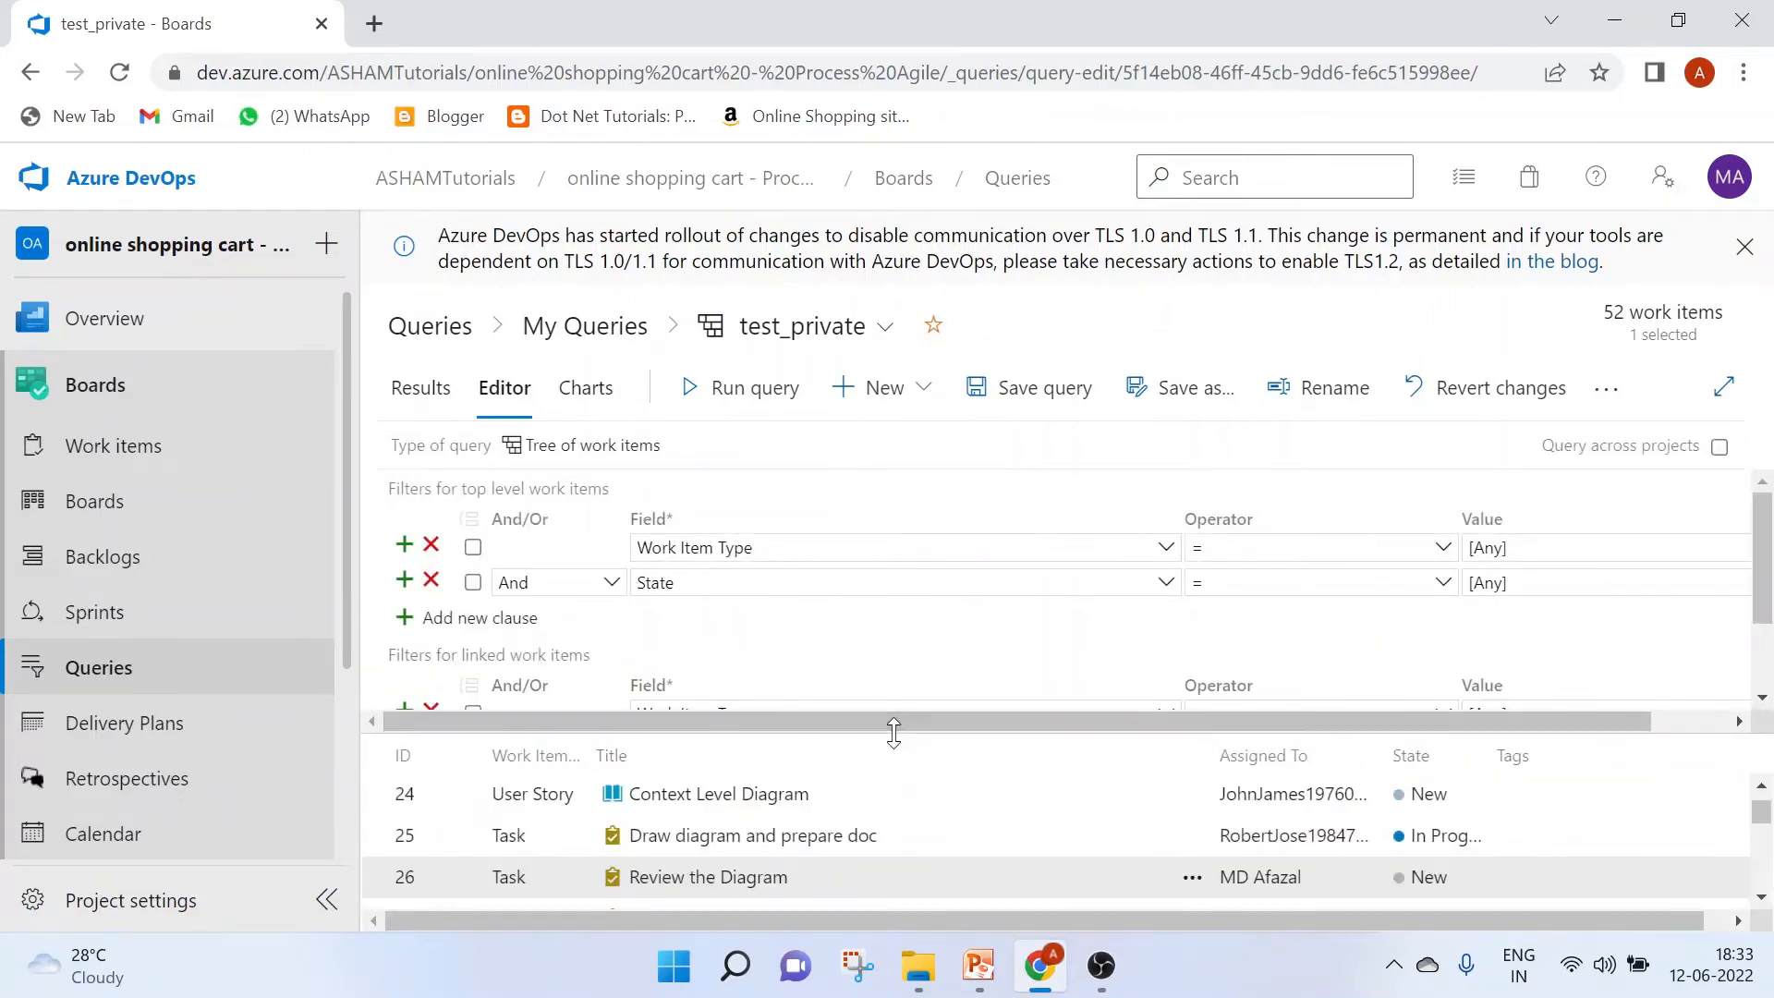
# Set the type of tree to Parent/Child and save the query.
pyautogui.moveTo(892, 733); pyautogui.dragTo(872, 846)
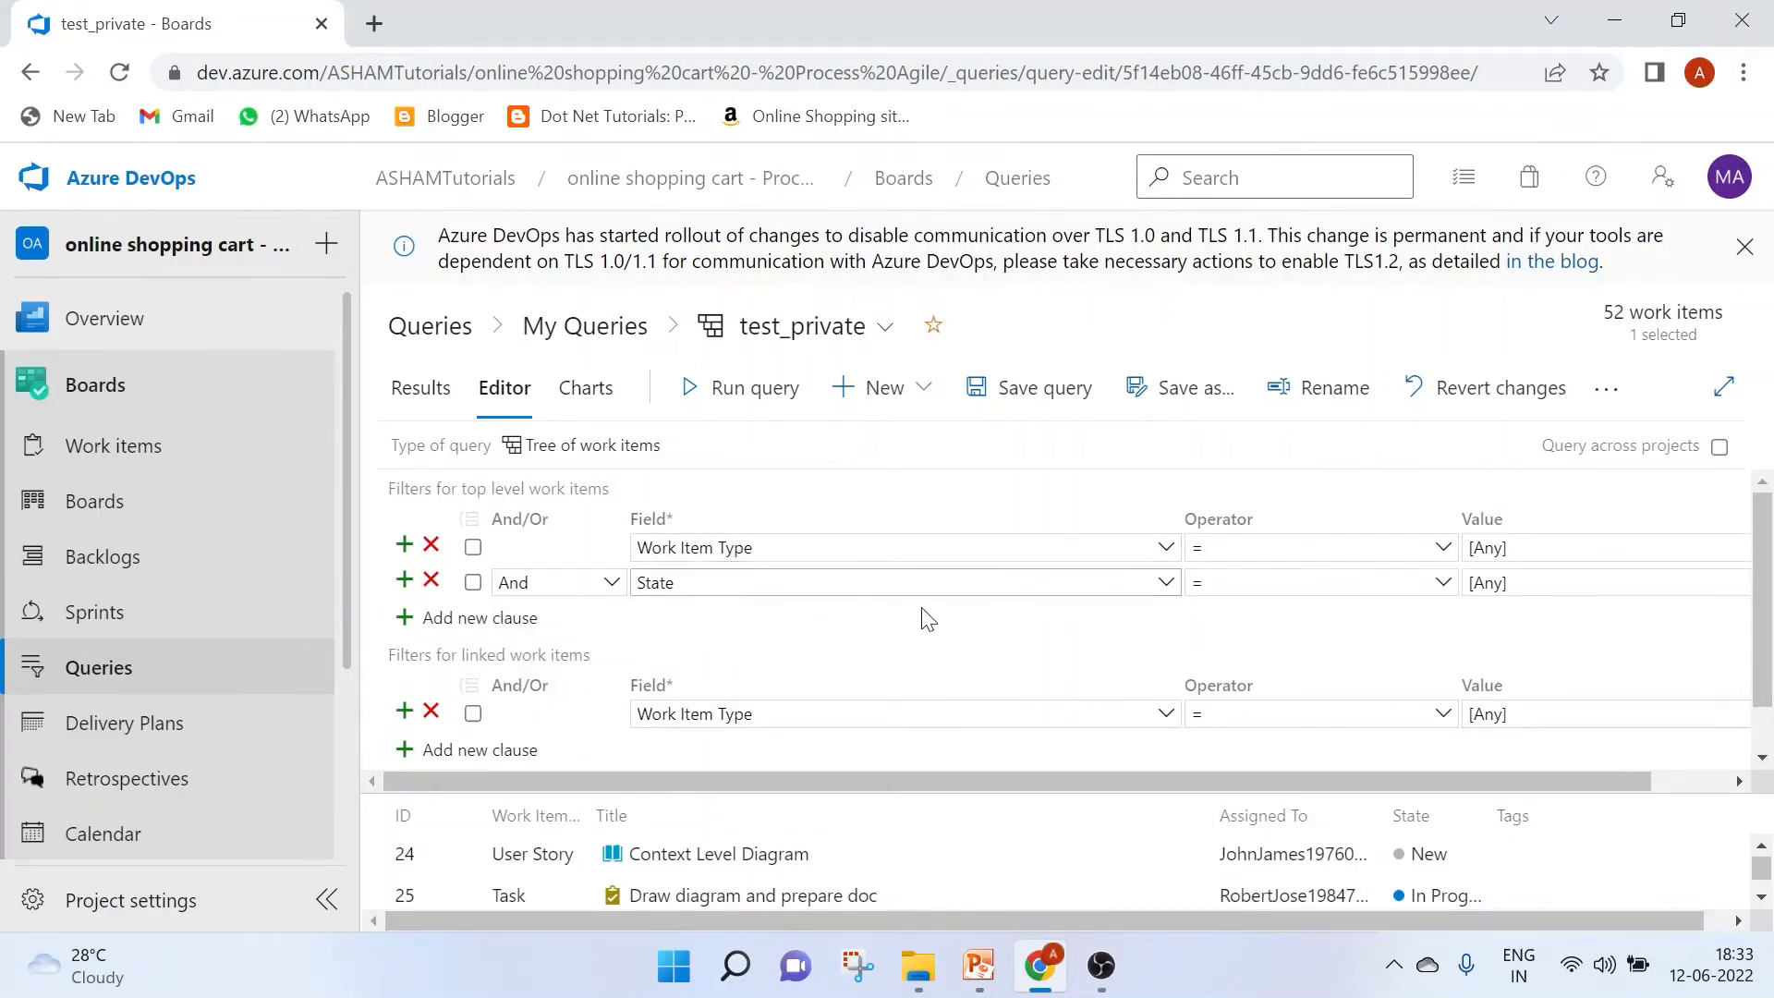
pyautogui.scroll(-1, 866, 663)
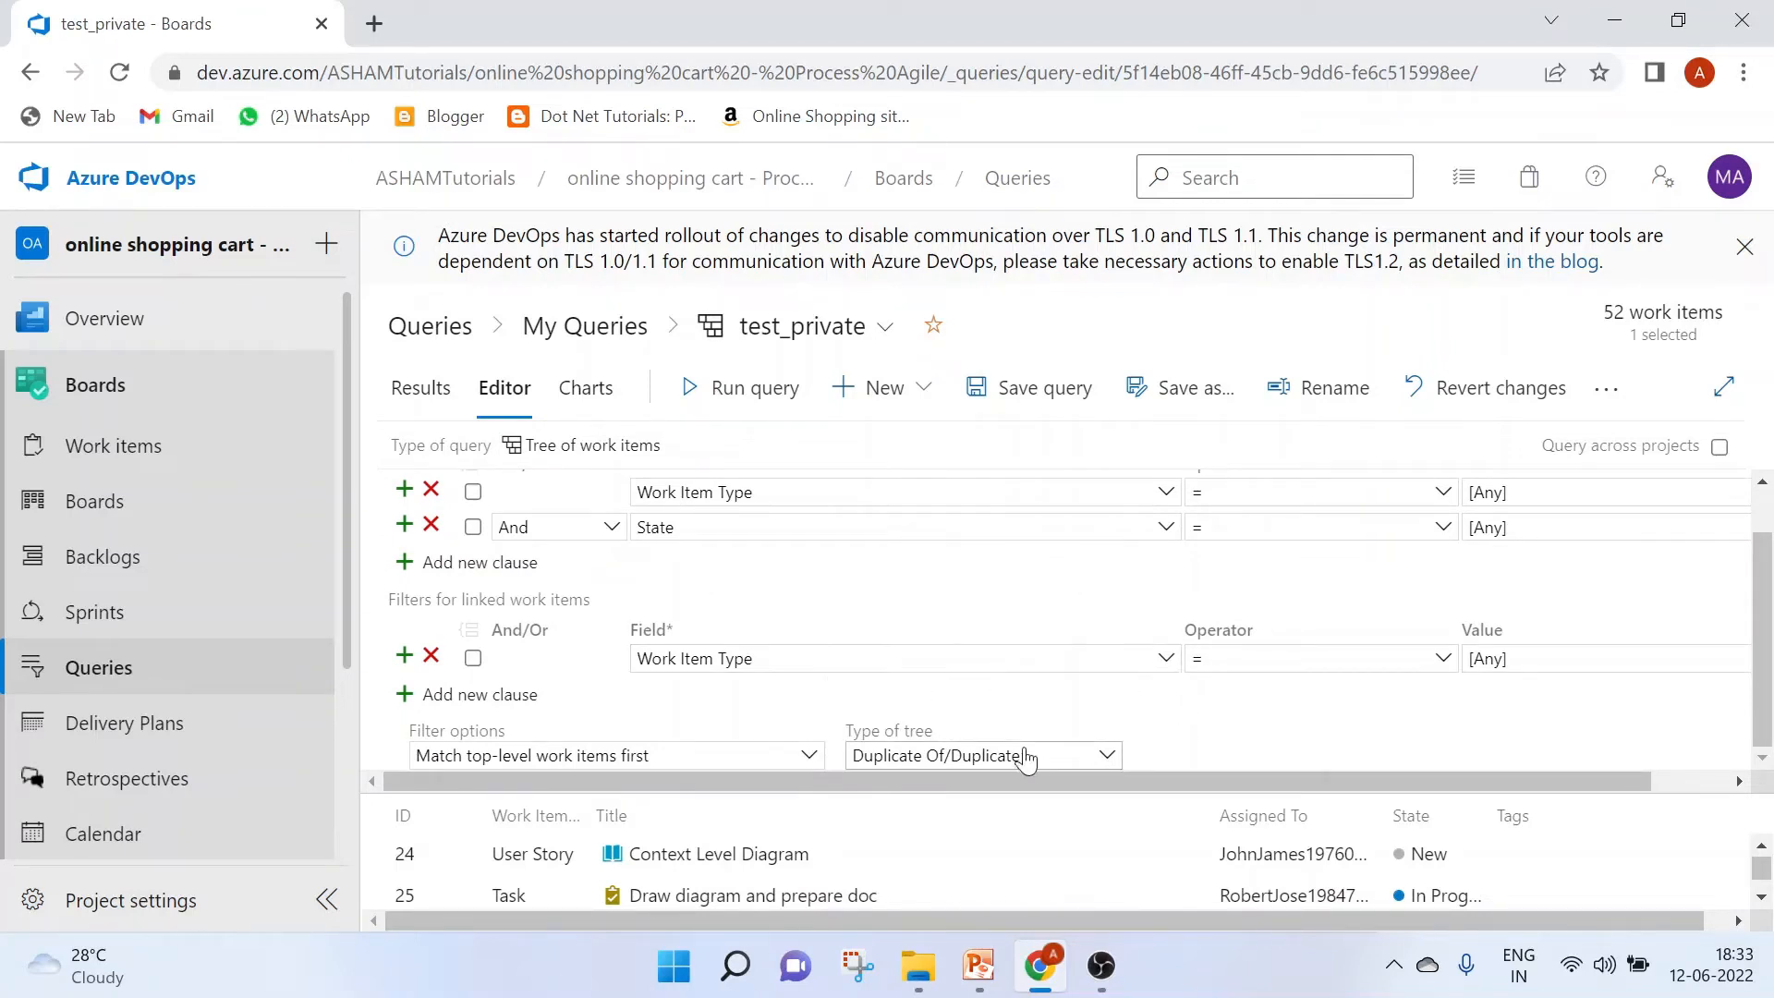
pyautogui.click(927, 765)
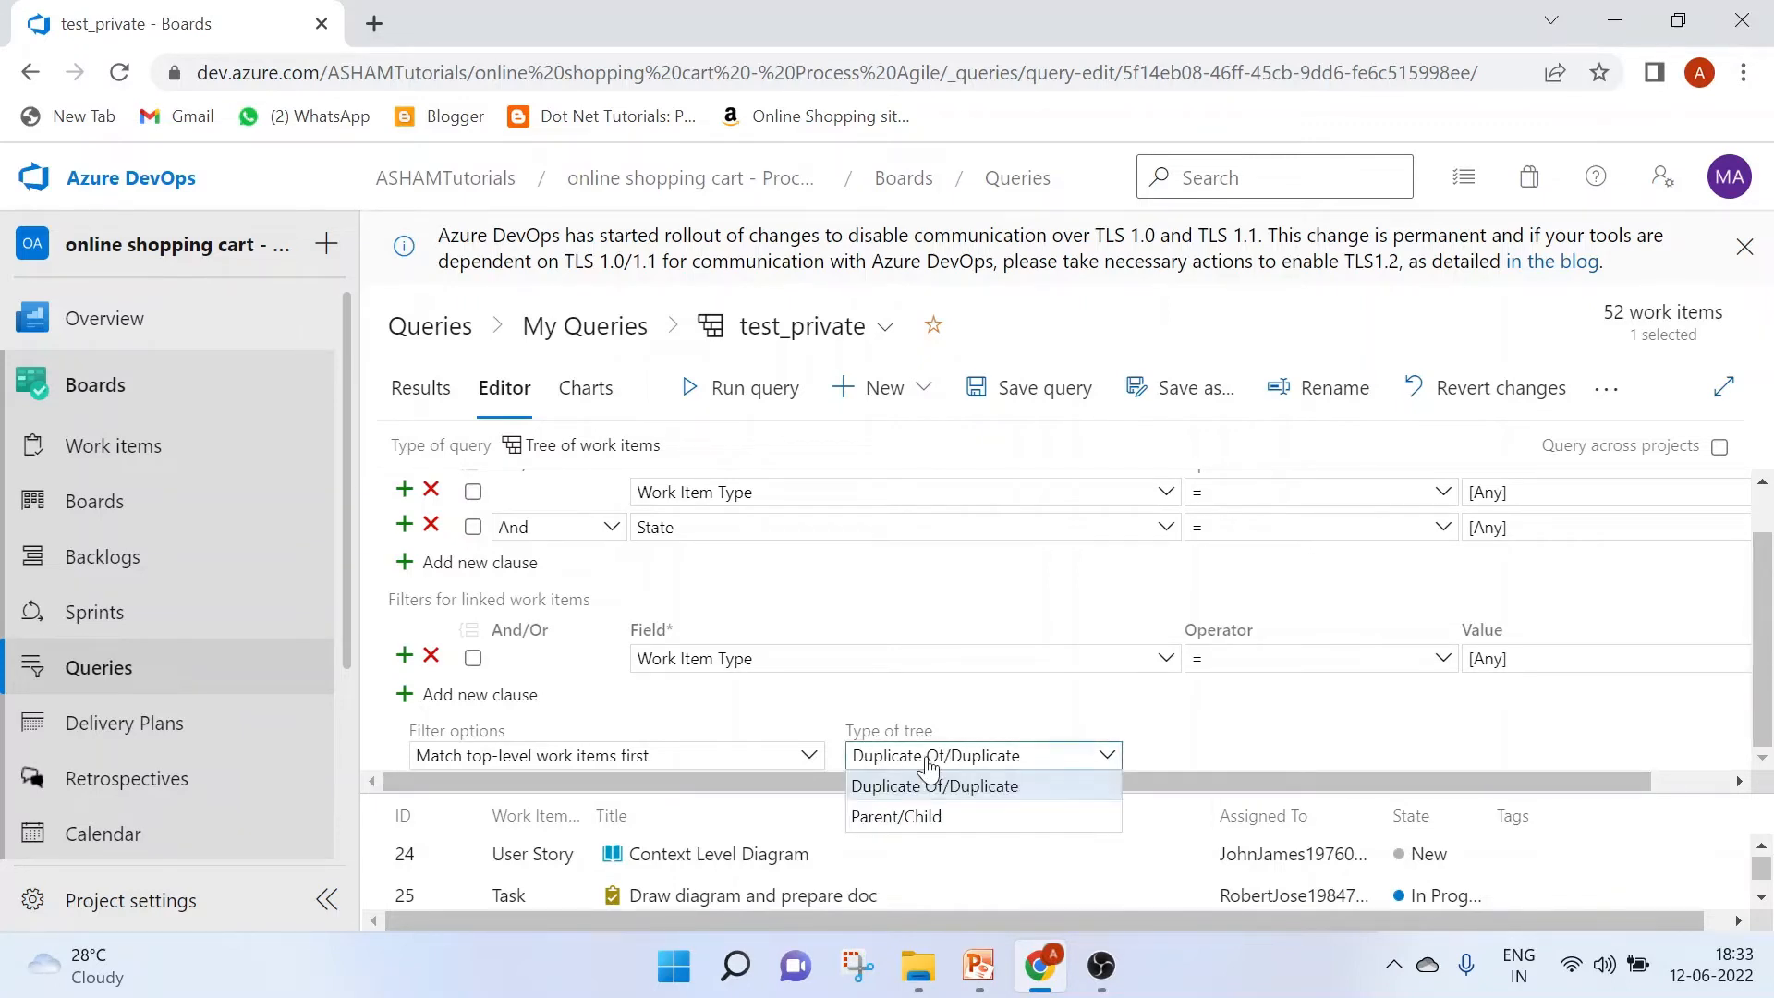
pyautogui.click(889, 817)
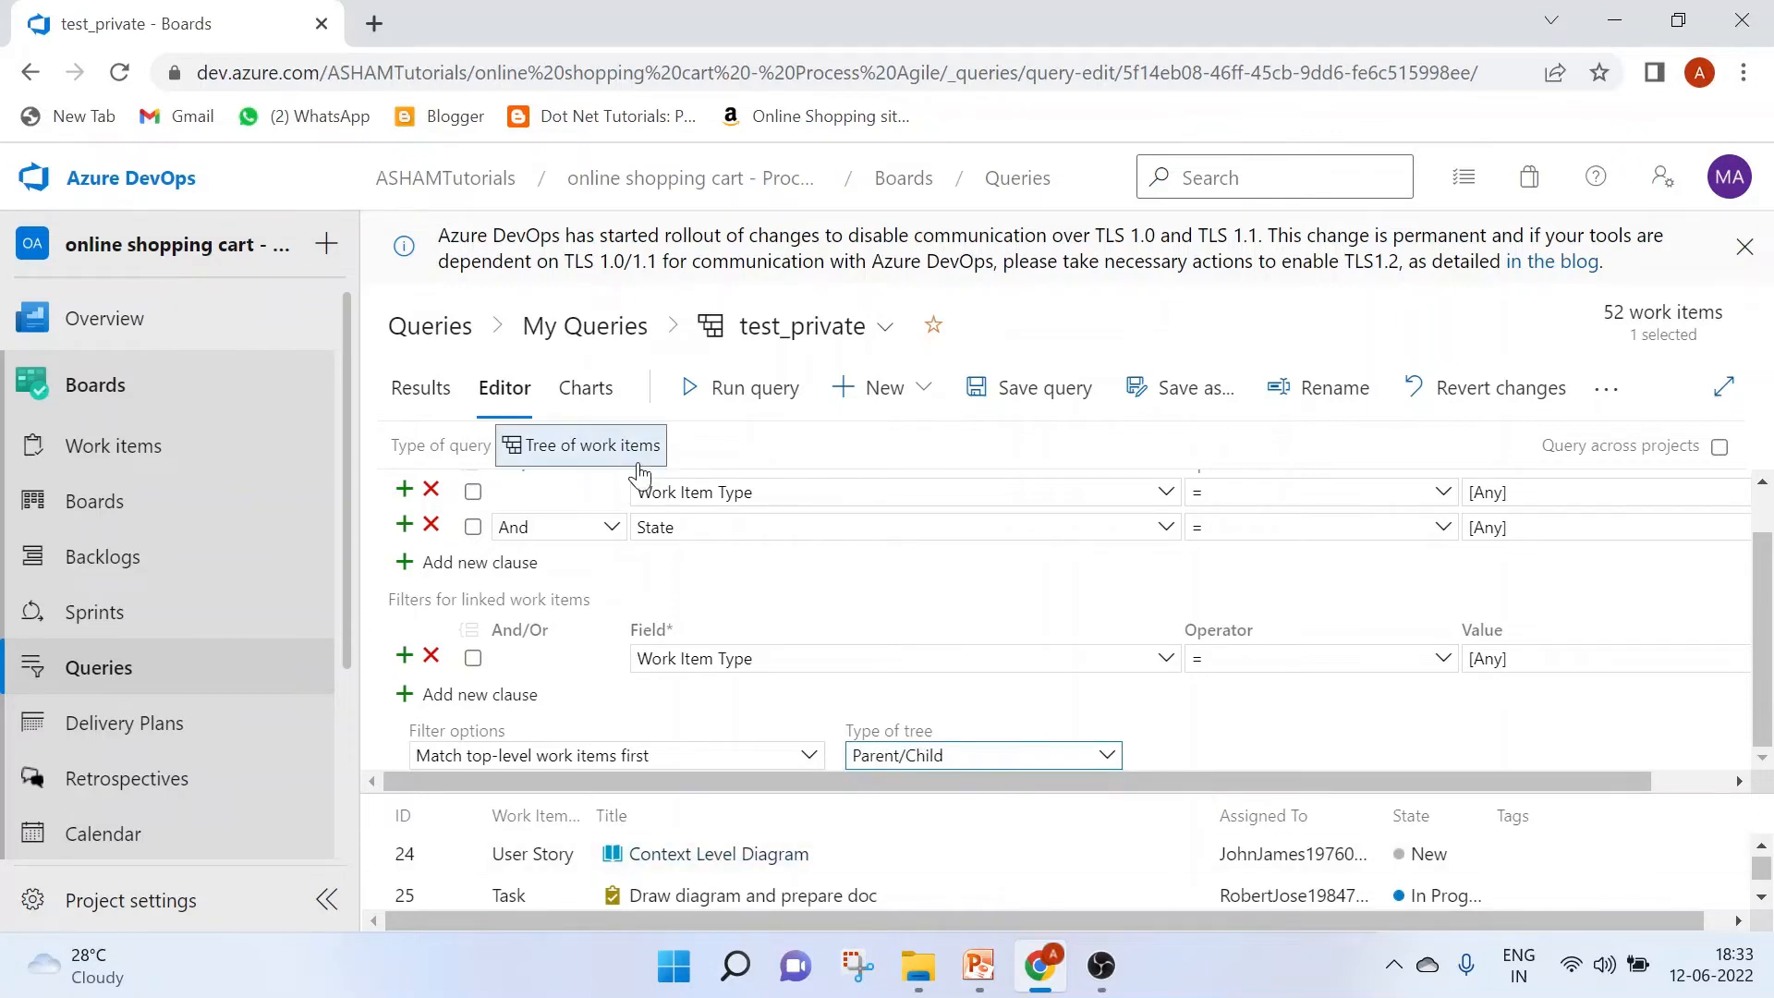
pyautogui.hotkey('ctrl', 's')
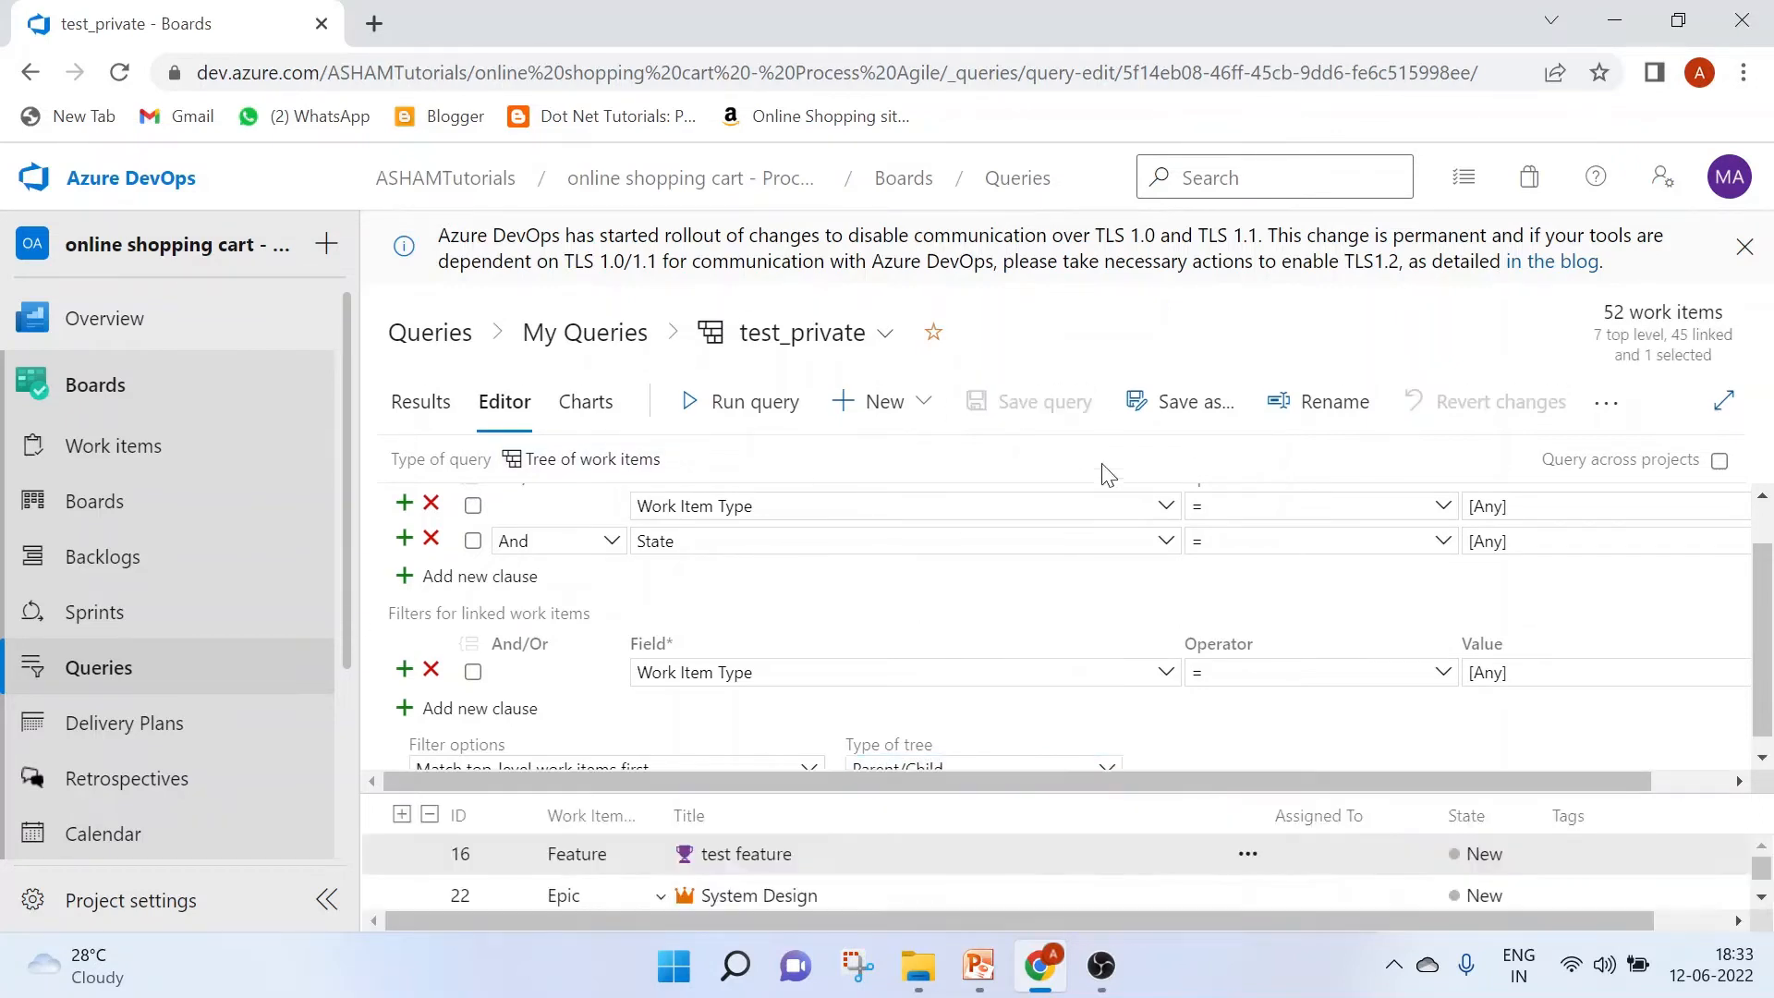
# Examine the result tree's hierarchy by collapsing and expanding the System Design epic and its features.
pyautogui.moveTo(1147, 793); pyautogui.dragTo(1147, 591)
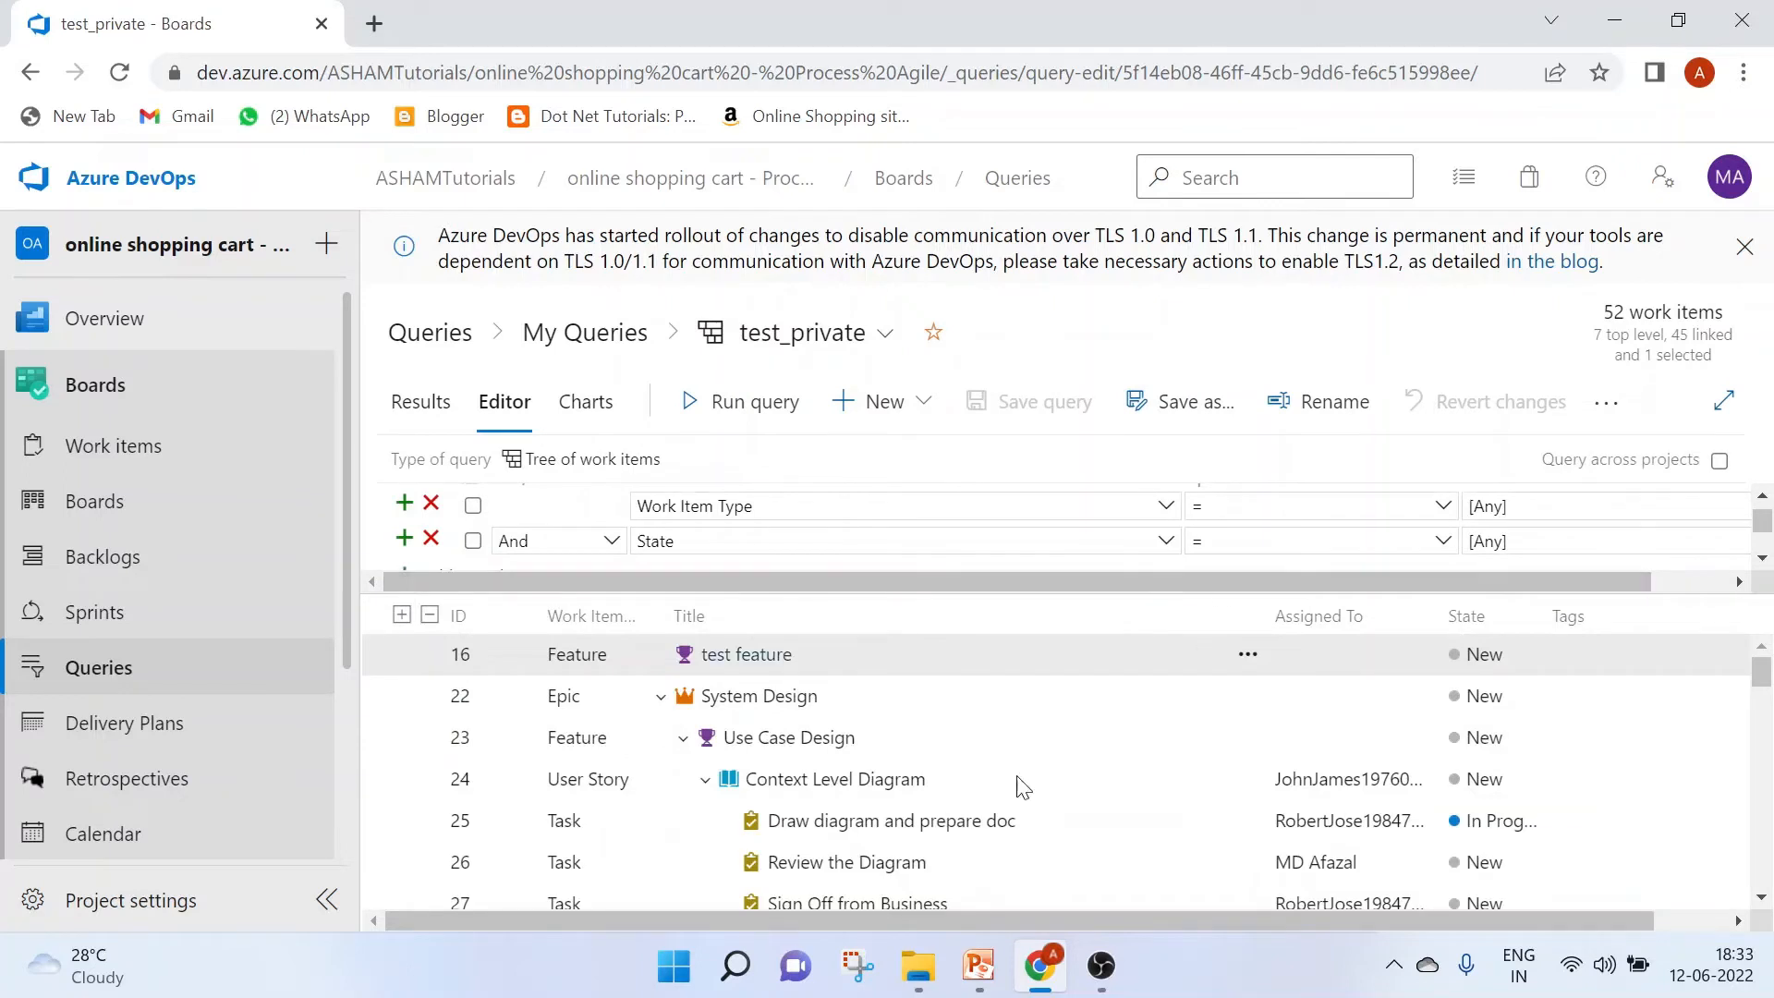
pyautogui.click(683, 739)
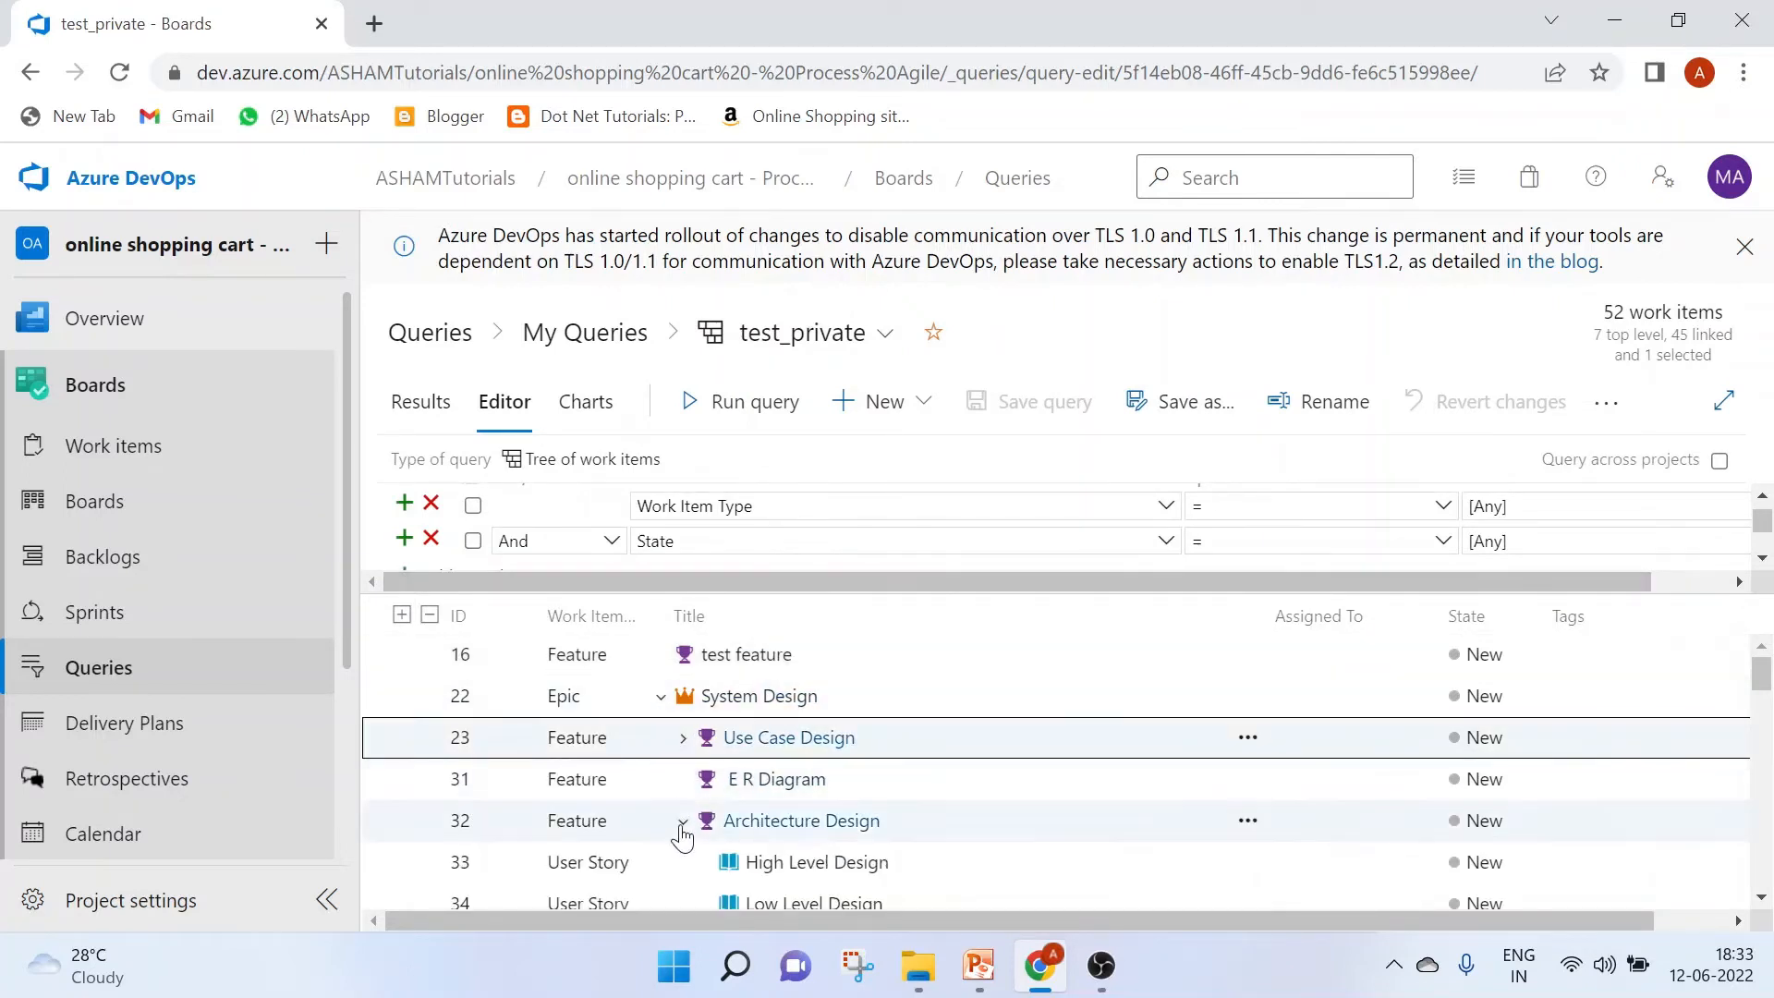
pyautogui.click(682, 824)
pyautogui.click(659, 699)
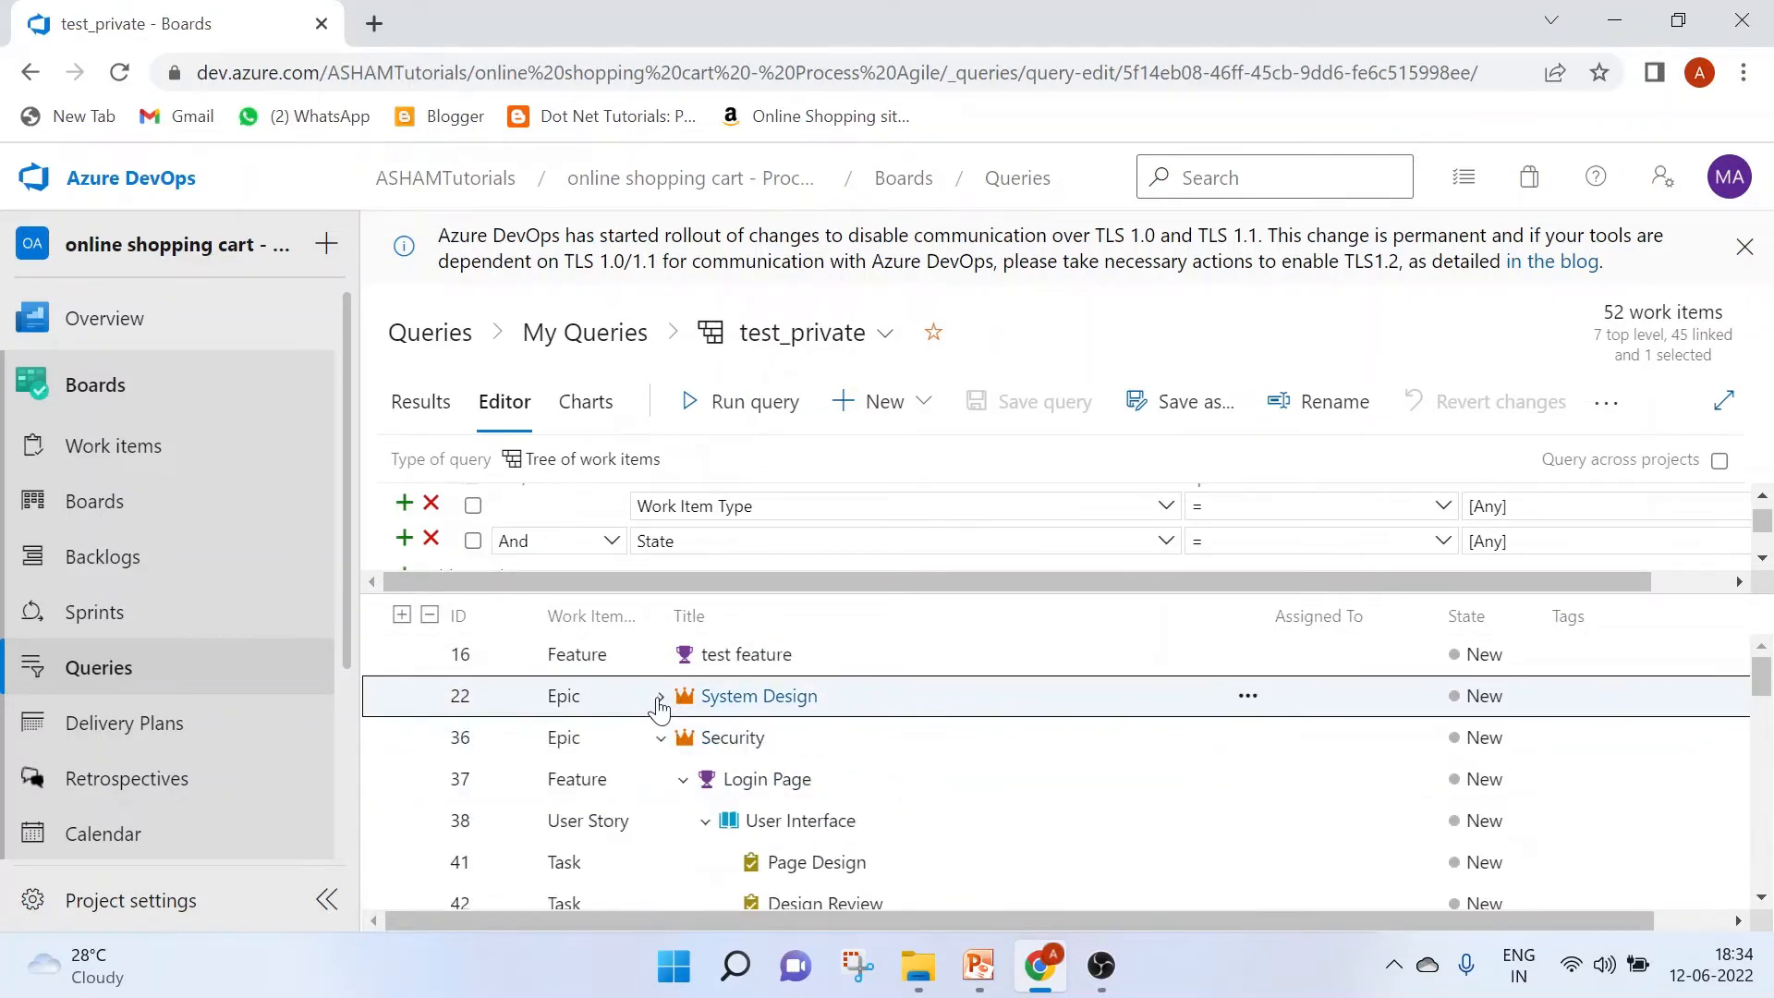
pyautogui.click(659, 699)
pyautogui.click(682, 739)
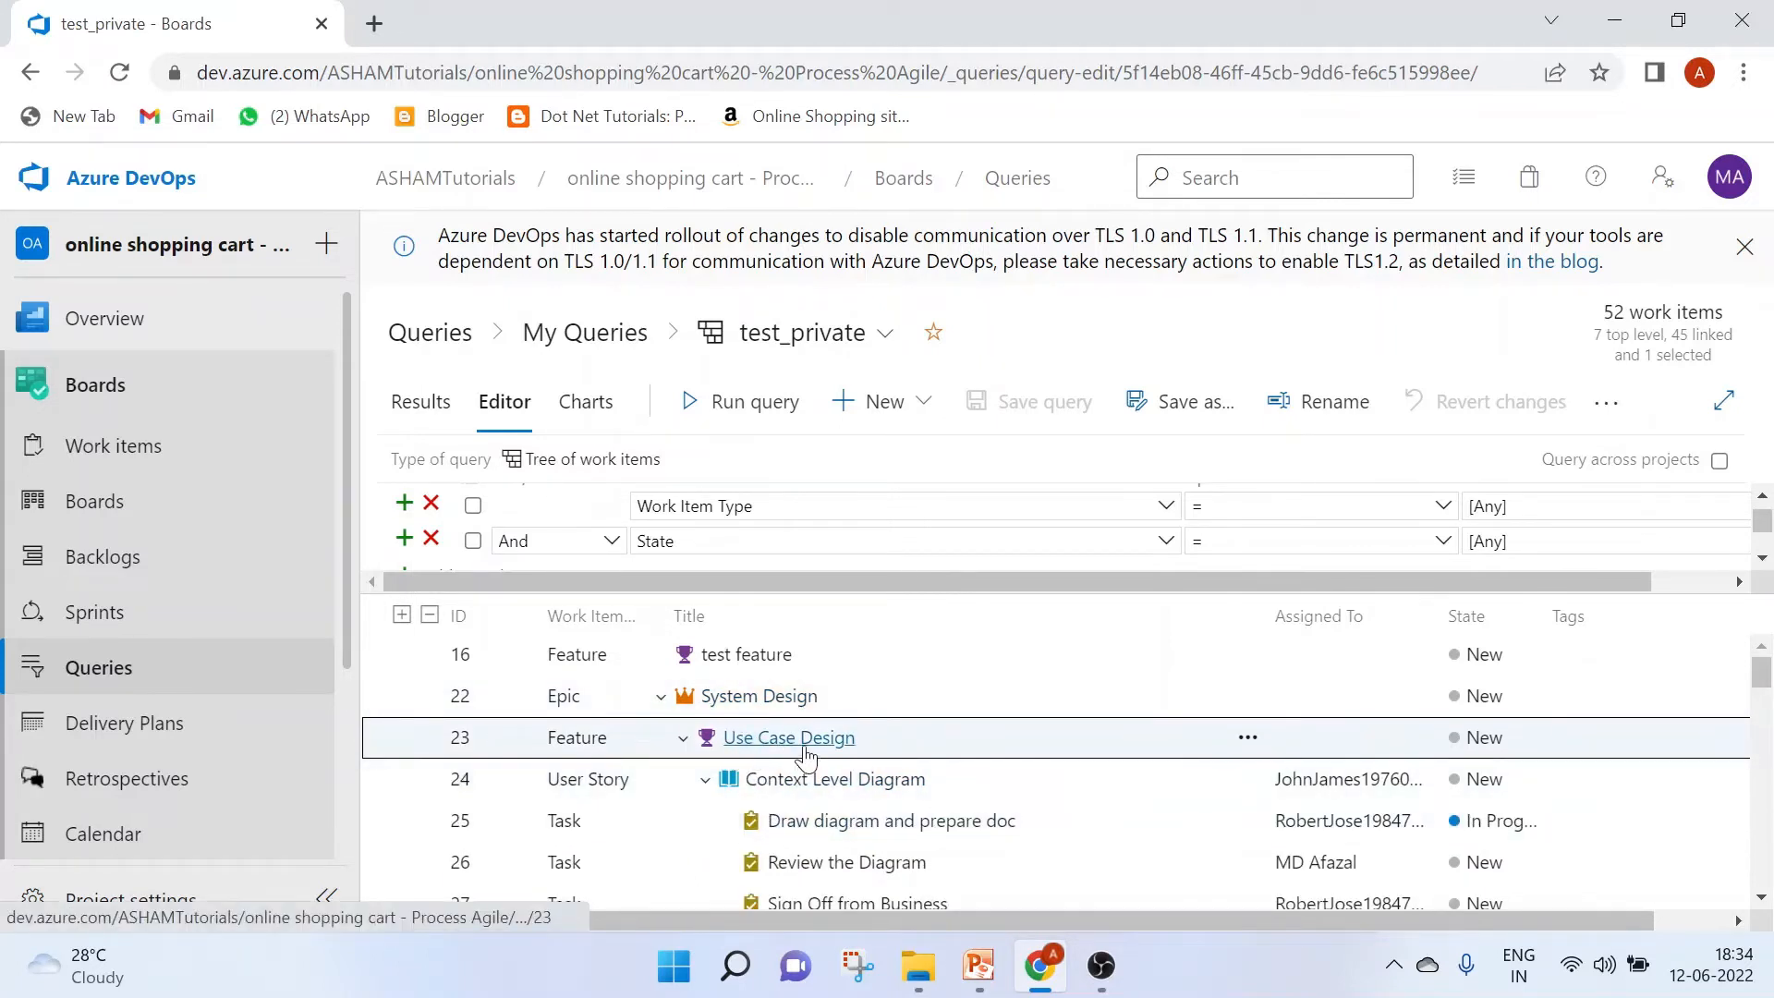
pyautogui.scroll(-1, 776, 813)
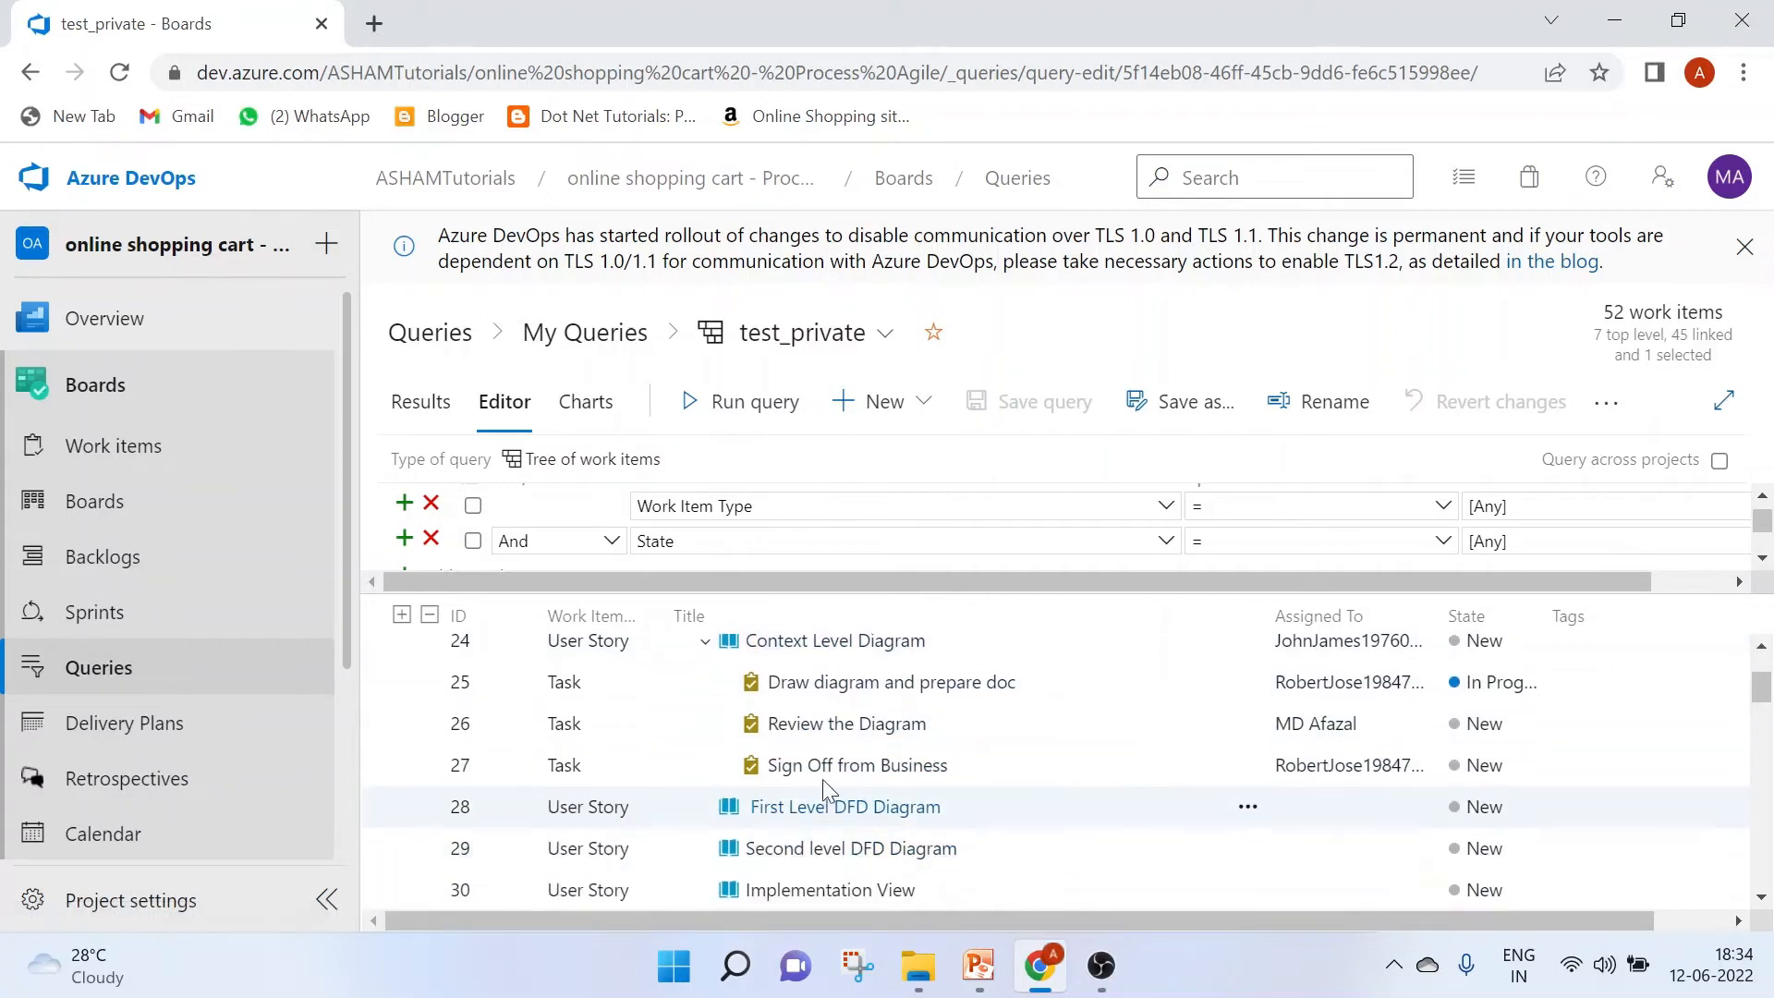
pyautogui.scroll(2, 883, 750)
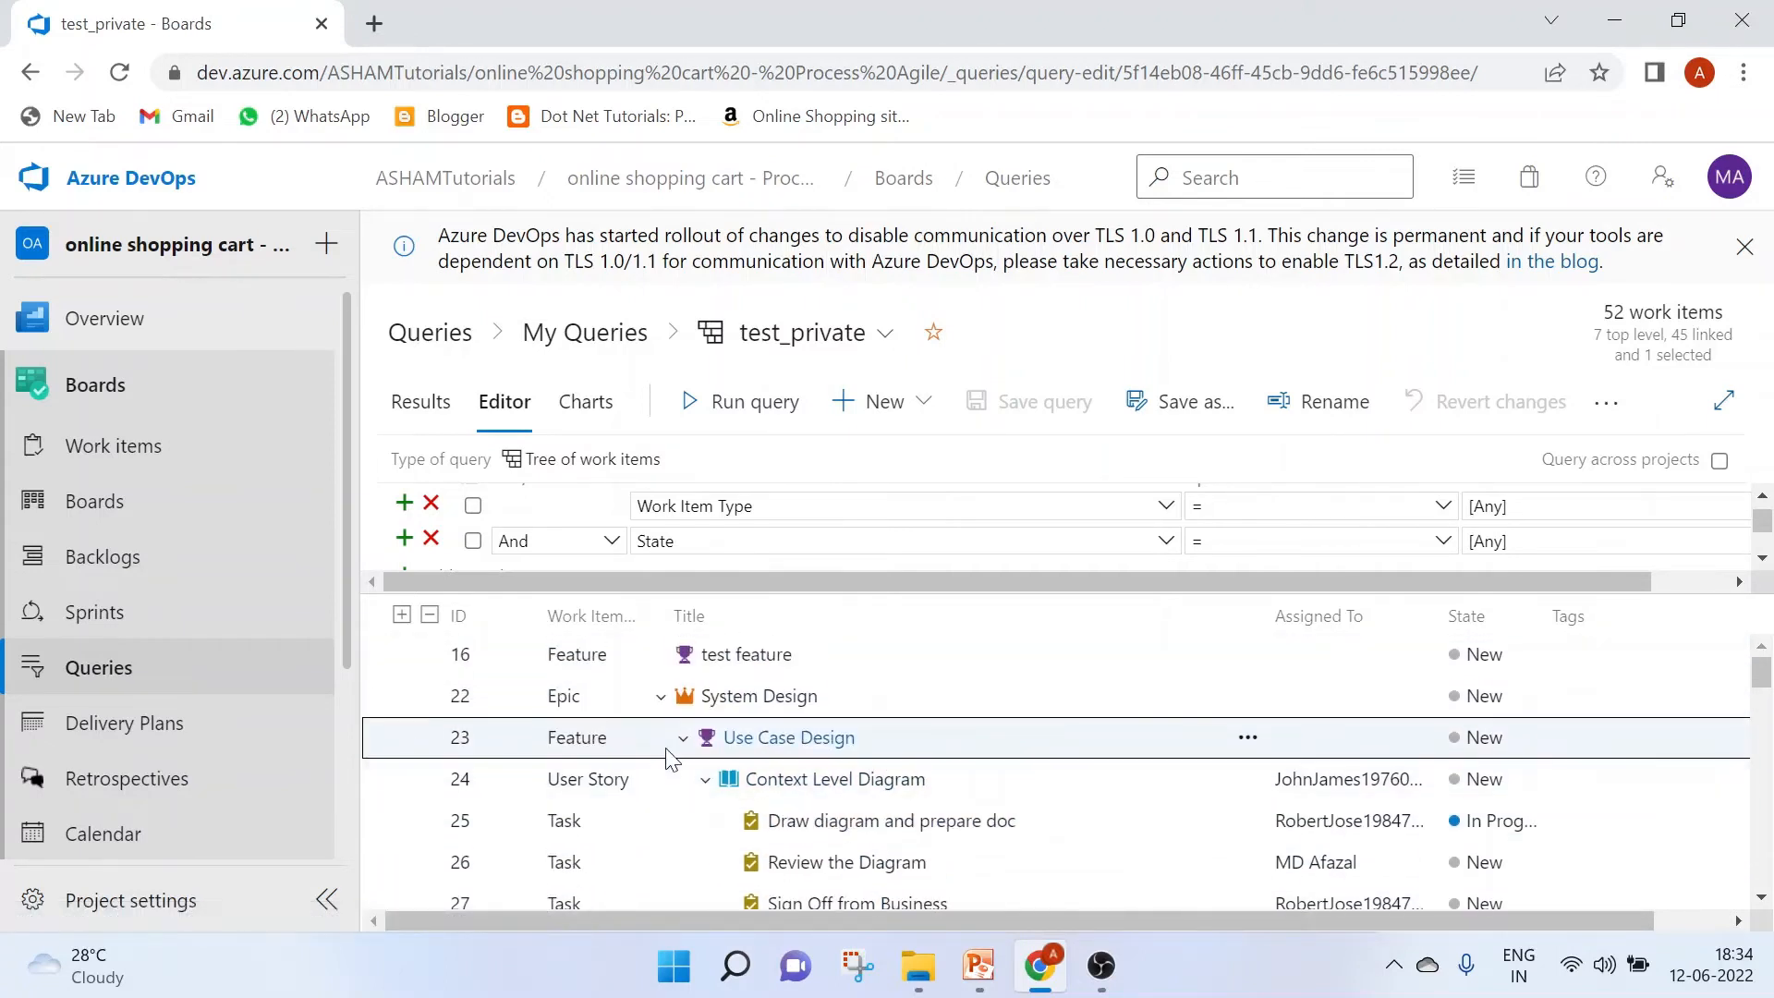
pyautogui.click(661, 699)
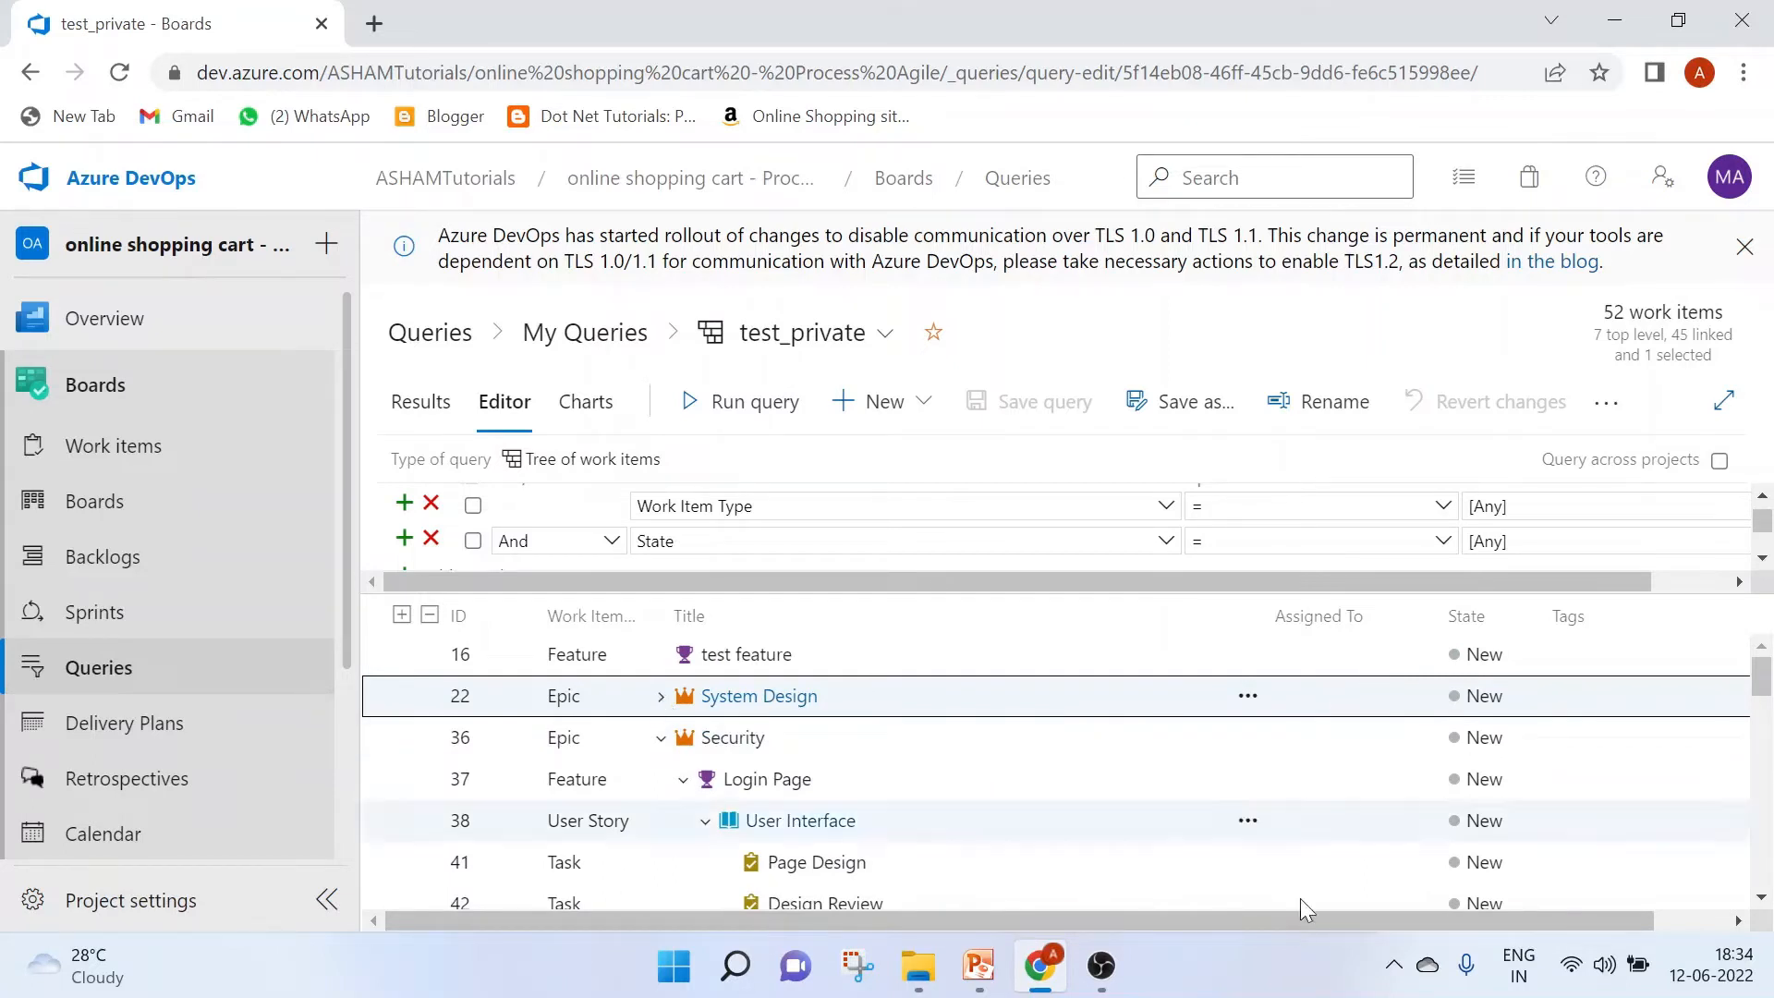
# Change the query type to Work items and direct links and run the query.
pyautogui.scroll(1, 892, 554)
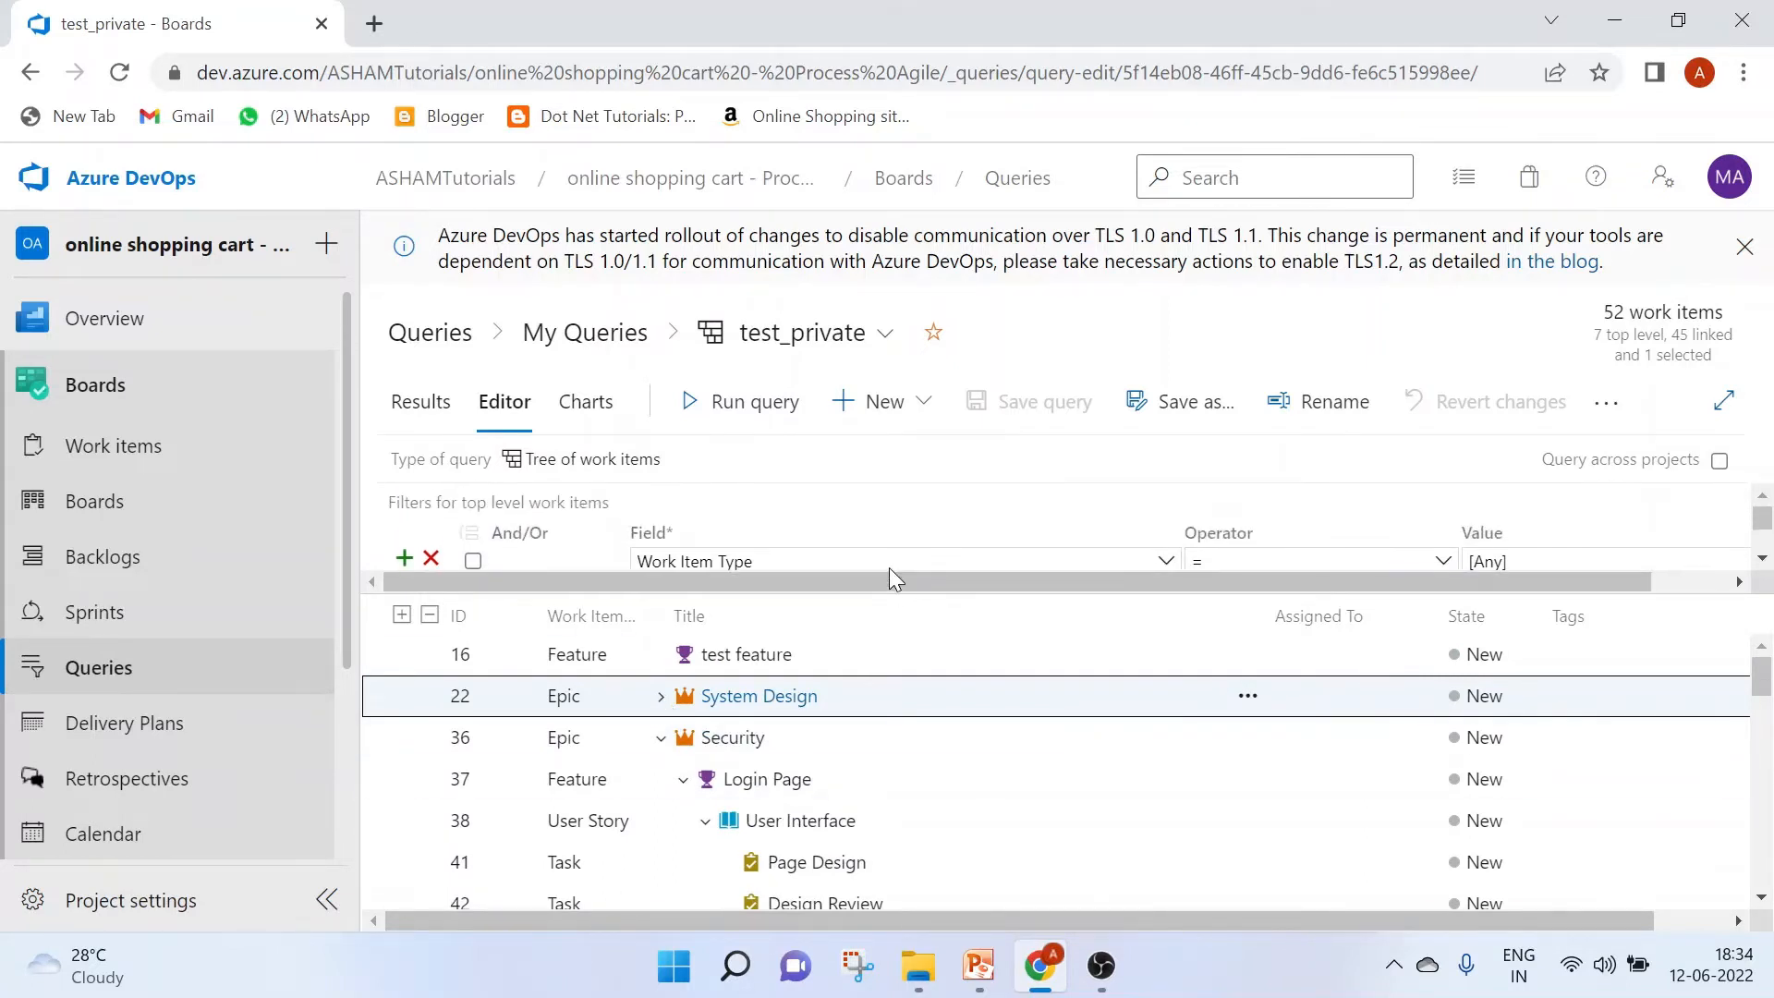
pyautogui.click(585, 471)
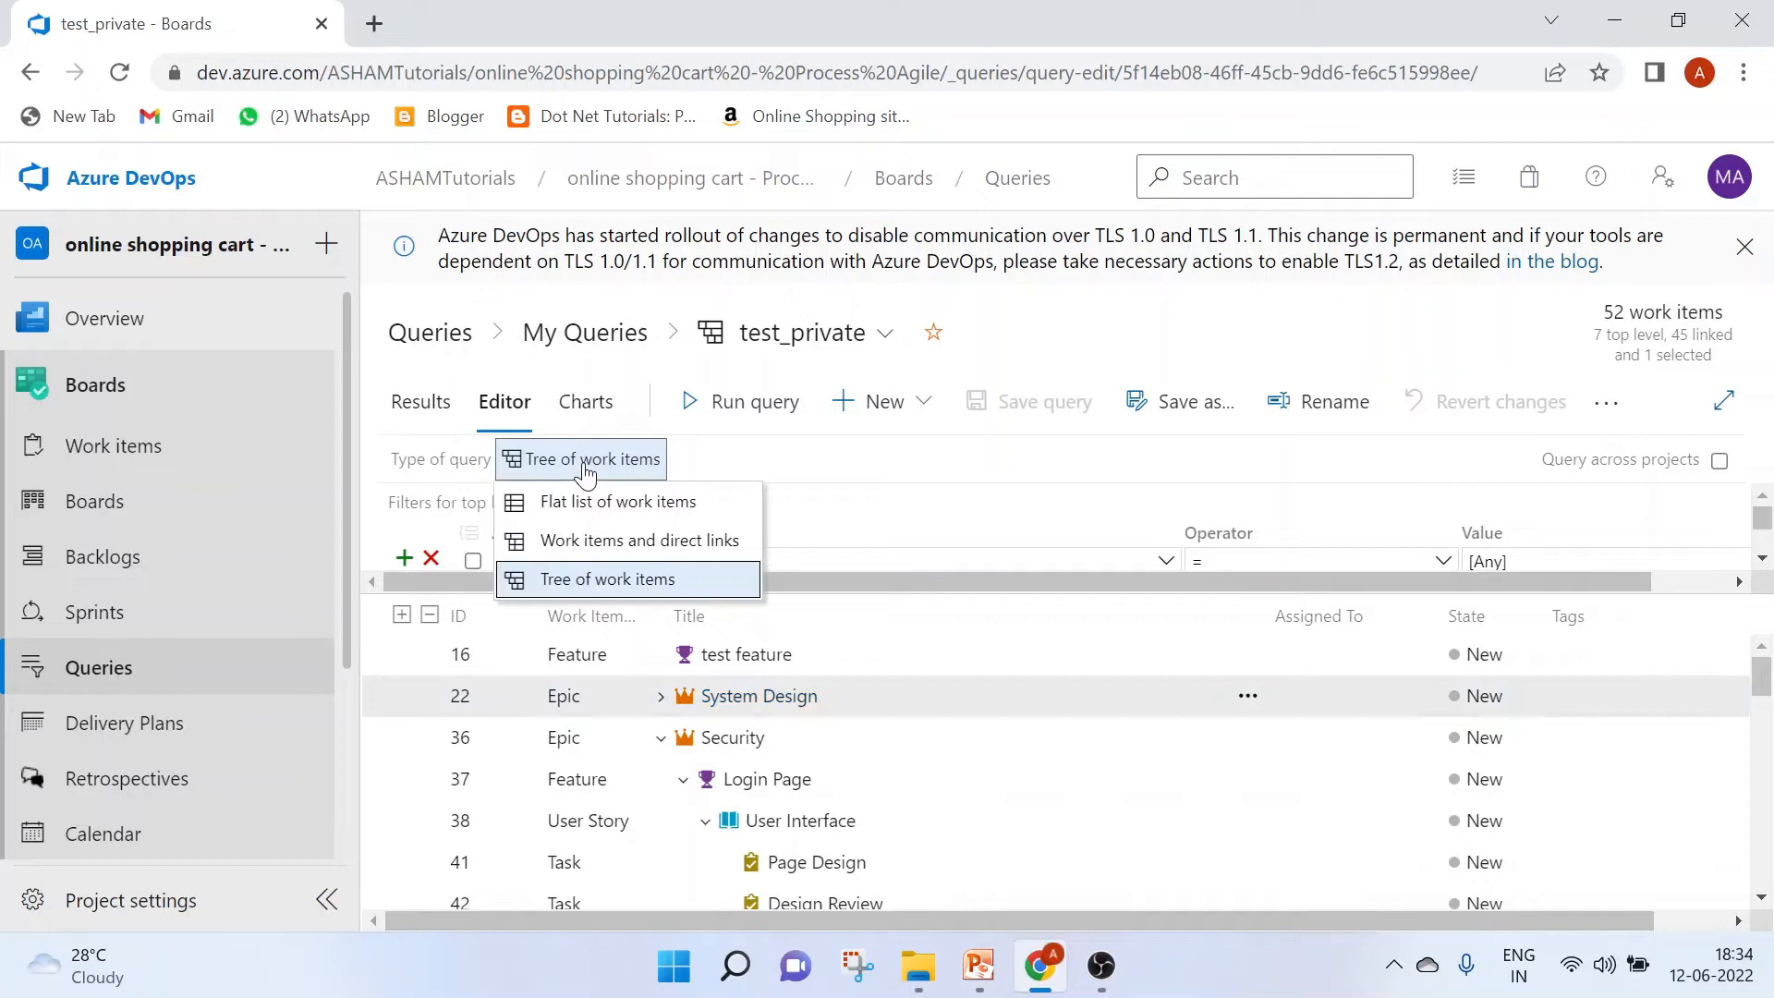
pyautogui.click(580, 545)
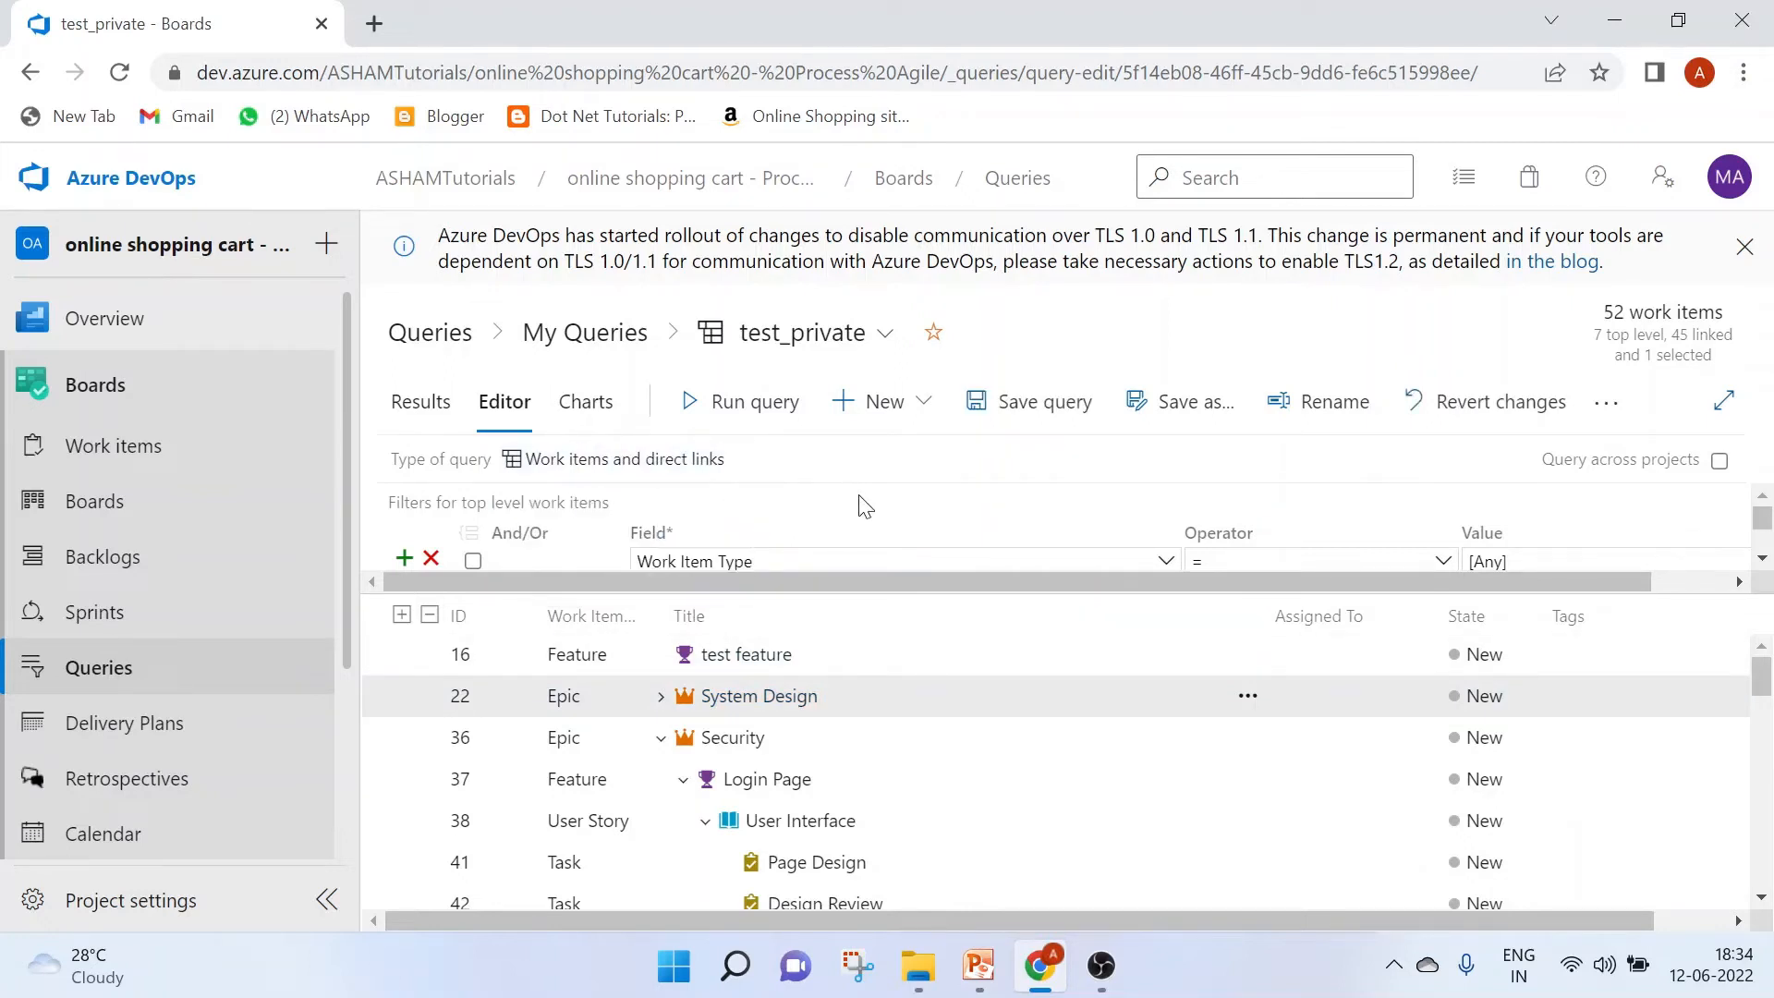
pyautogui.click(734, 401)
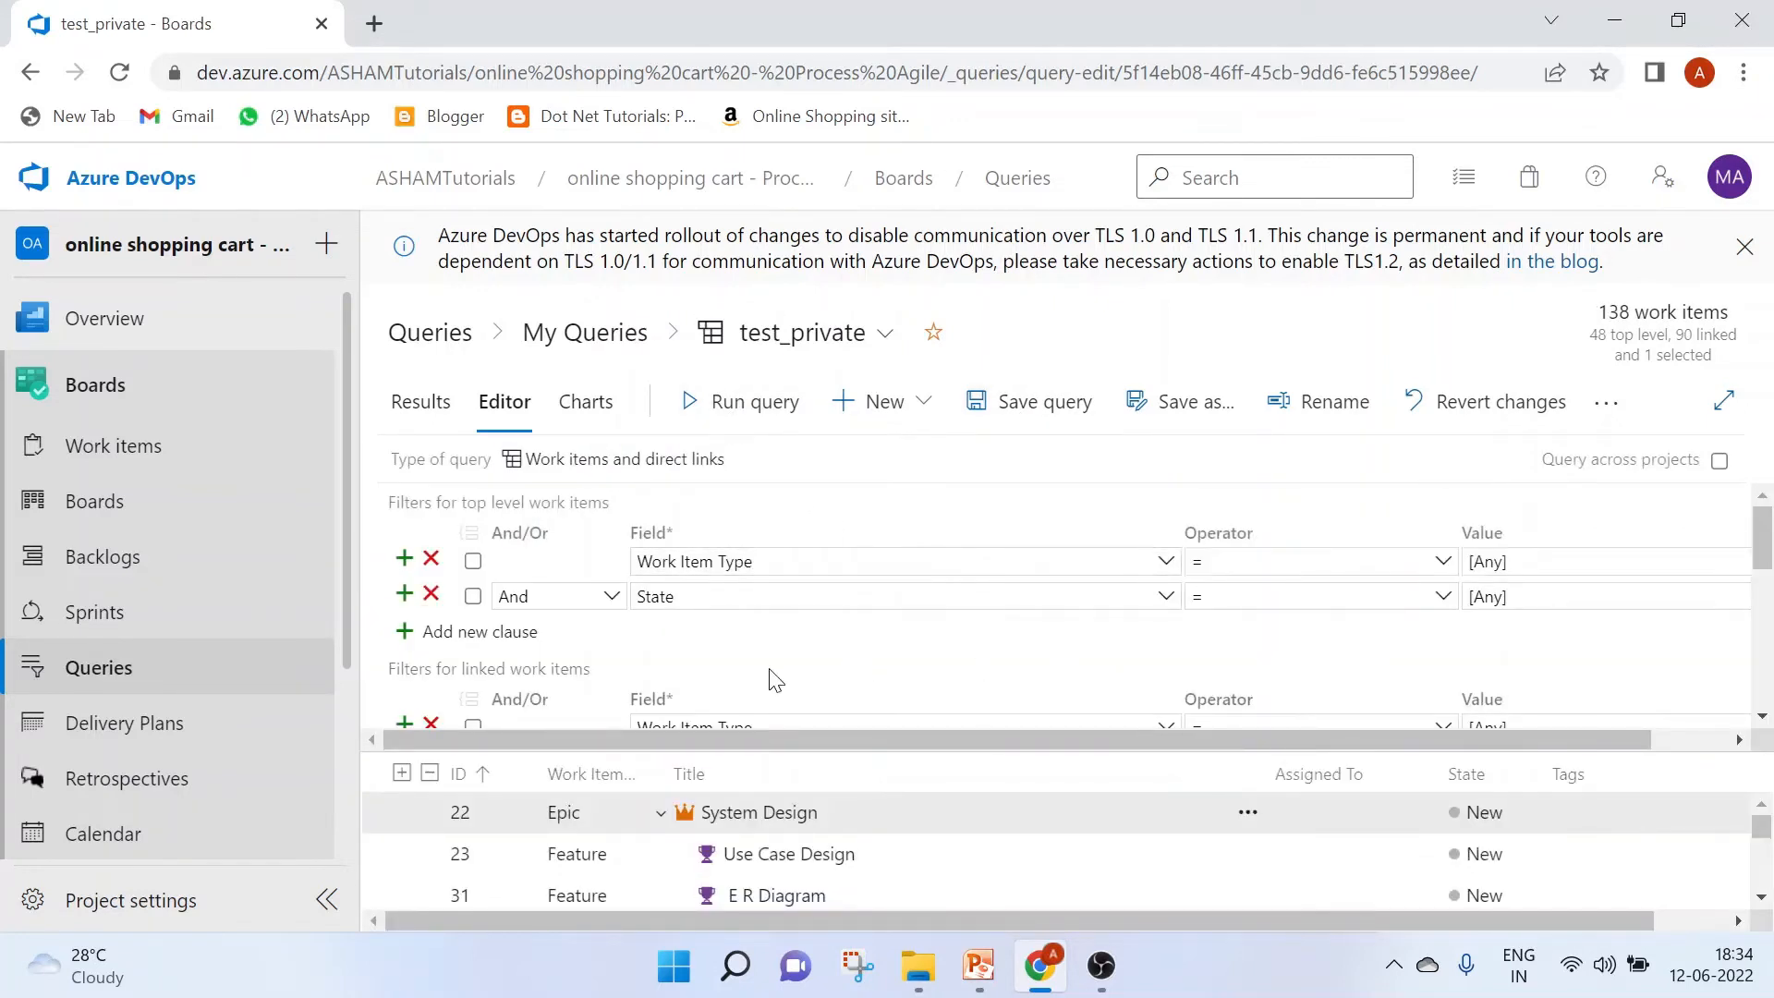
# Examine the linked work item filters, the filter options and the available link types.
pyautogui.scroll(-2, 758, 554)
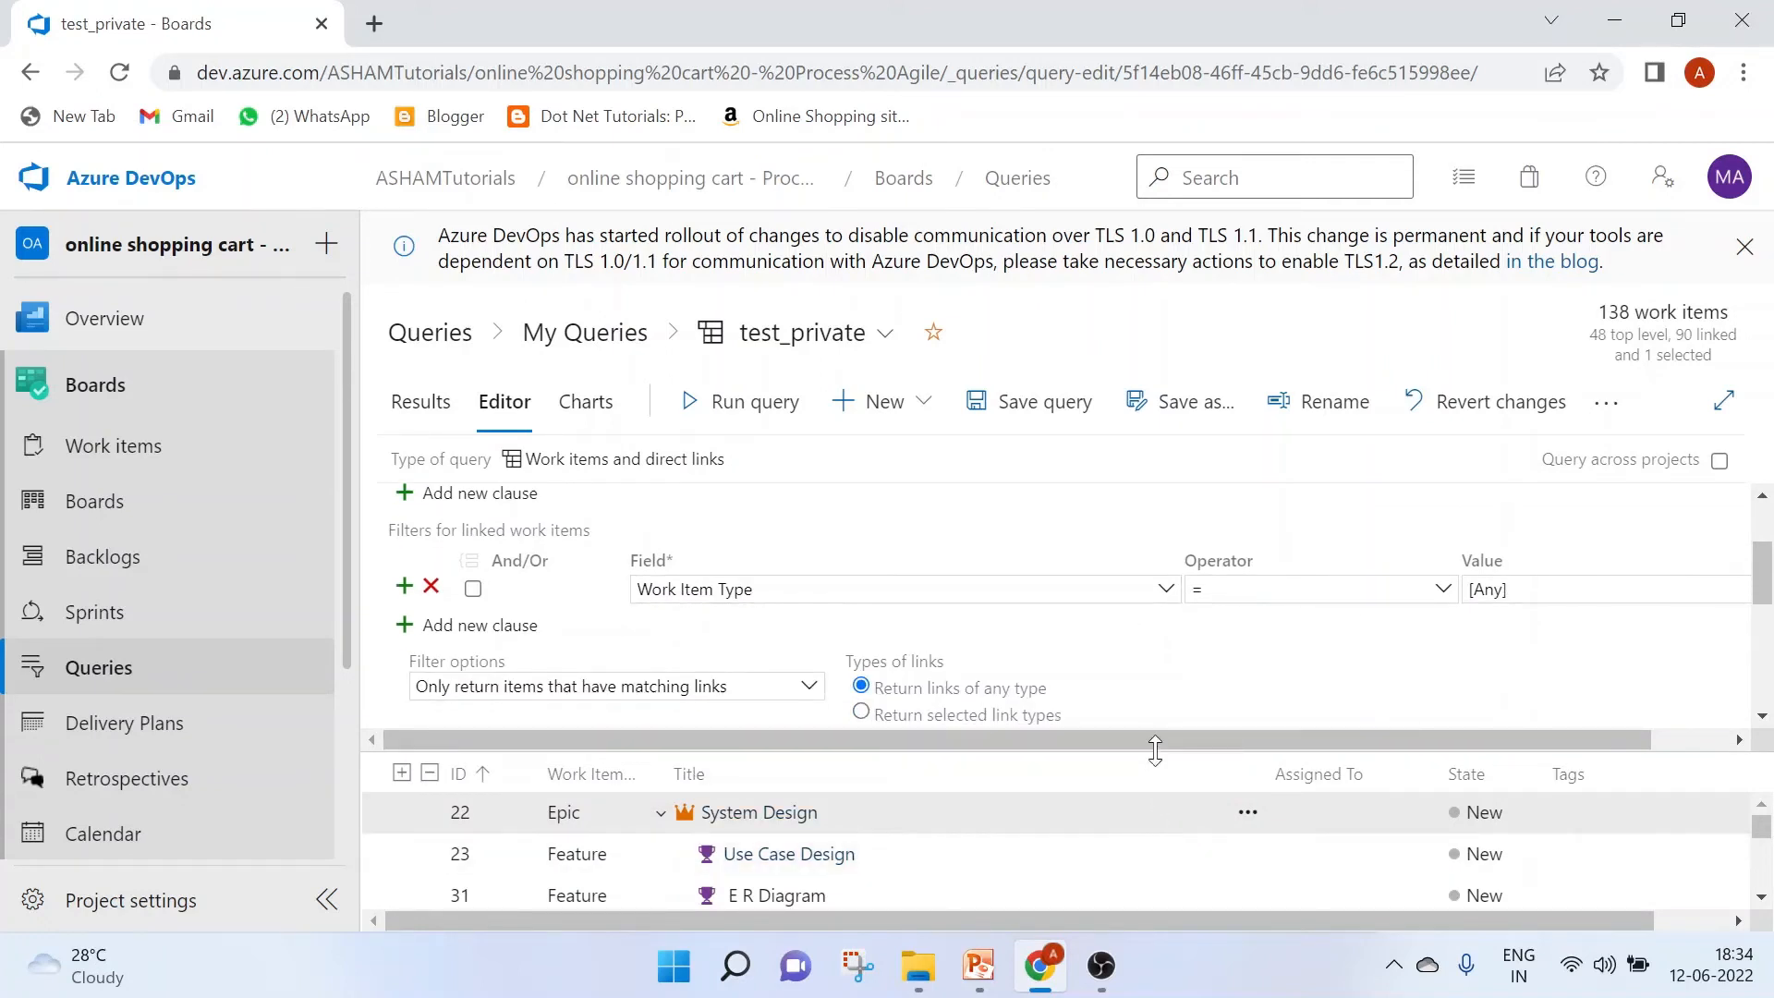
pyautogui.moveTo(1155, 748); pyautogui.dragTo(1169, 585)
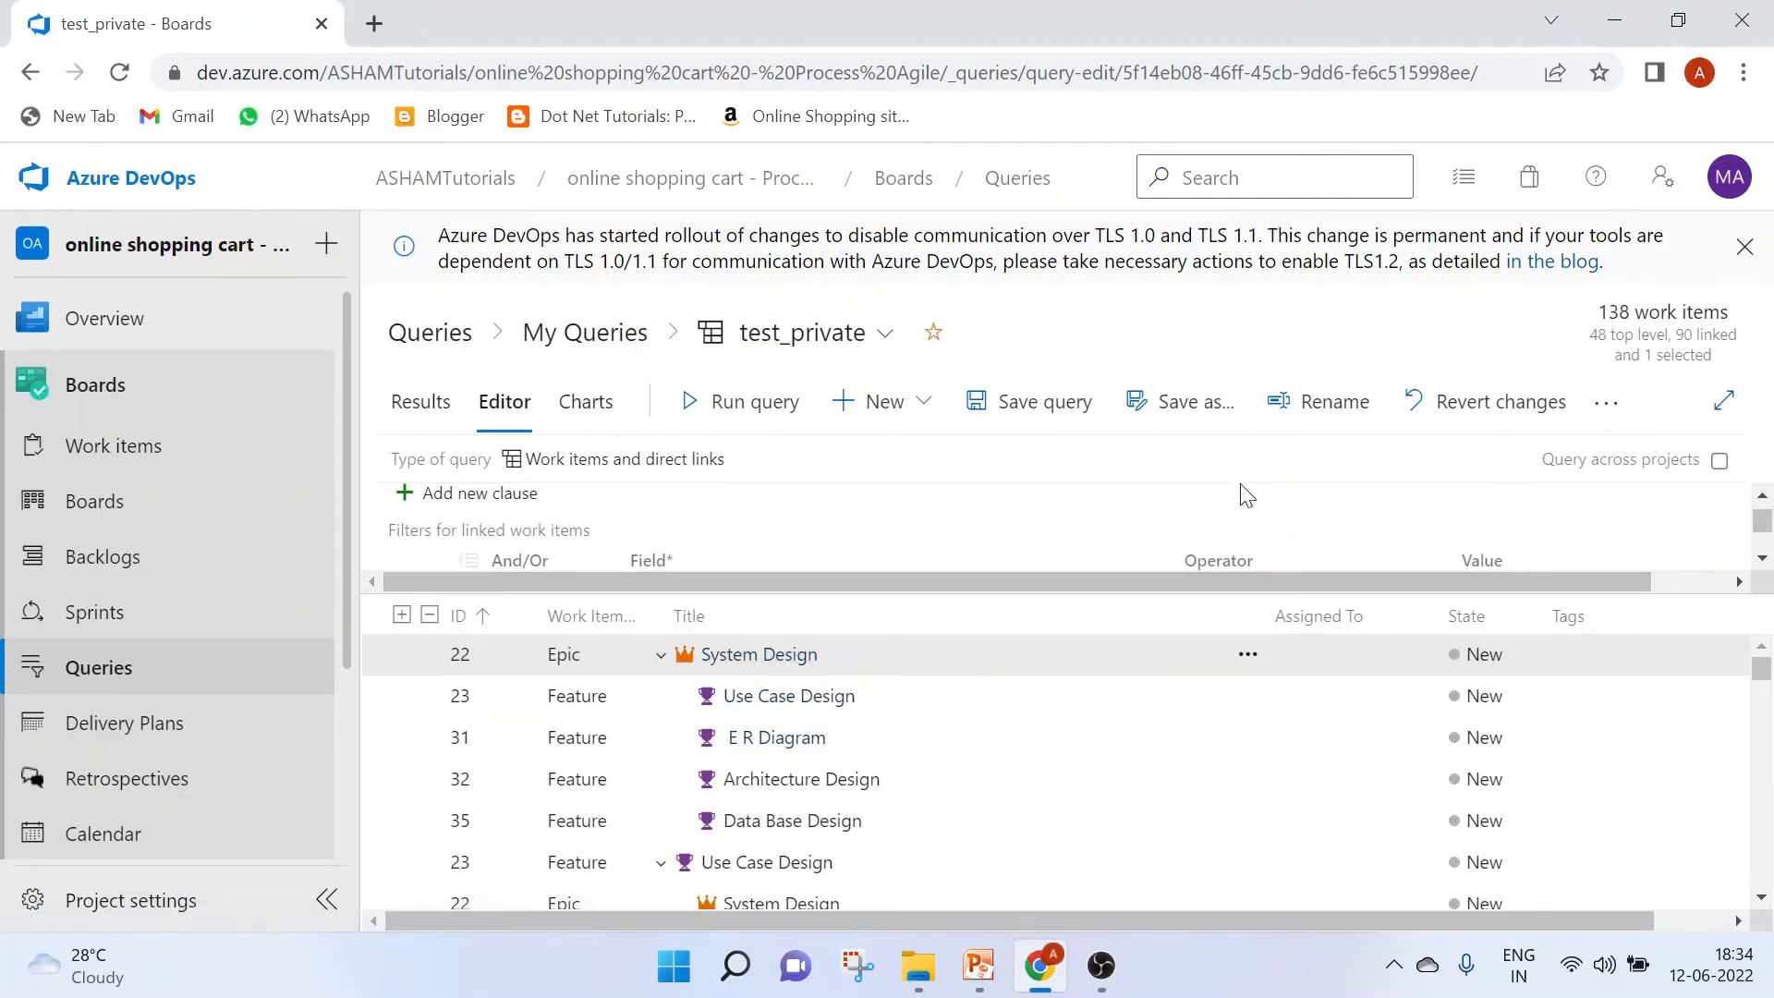
pyautogui.scroll(-5, 1136, 497)
pyautogui.scroll(5, 1136, 496)
pyautogui.moveTo(1157, 594); pyautogui.dragTo(1155, 747)
pyautogui.scroll(-5, 989, 647)
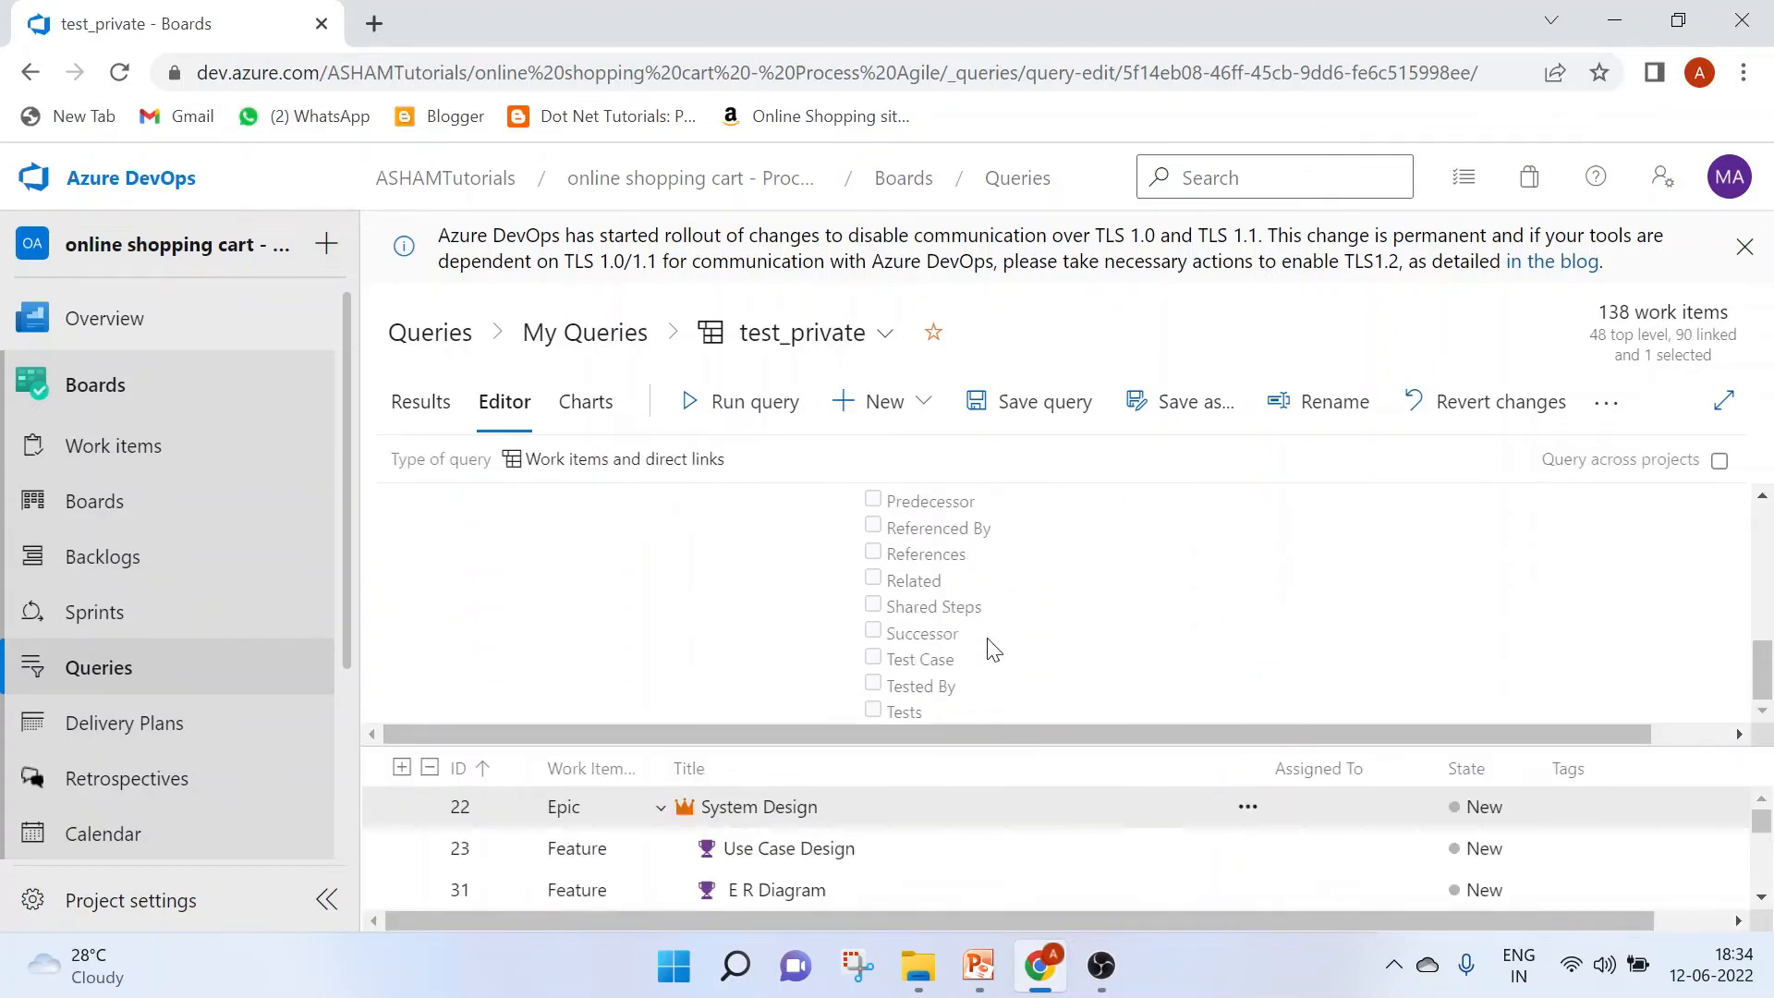
pyautogui.scroll(5, 991, 649)
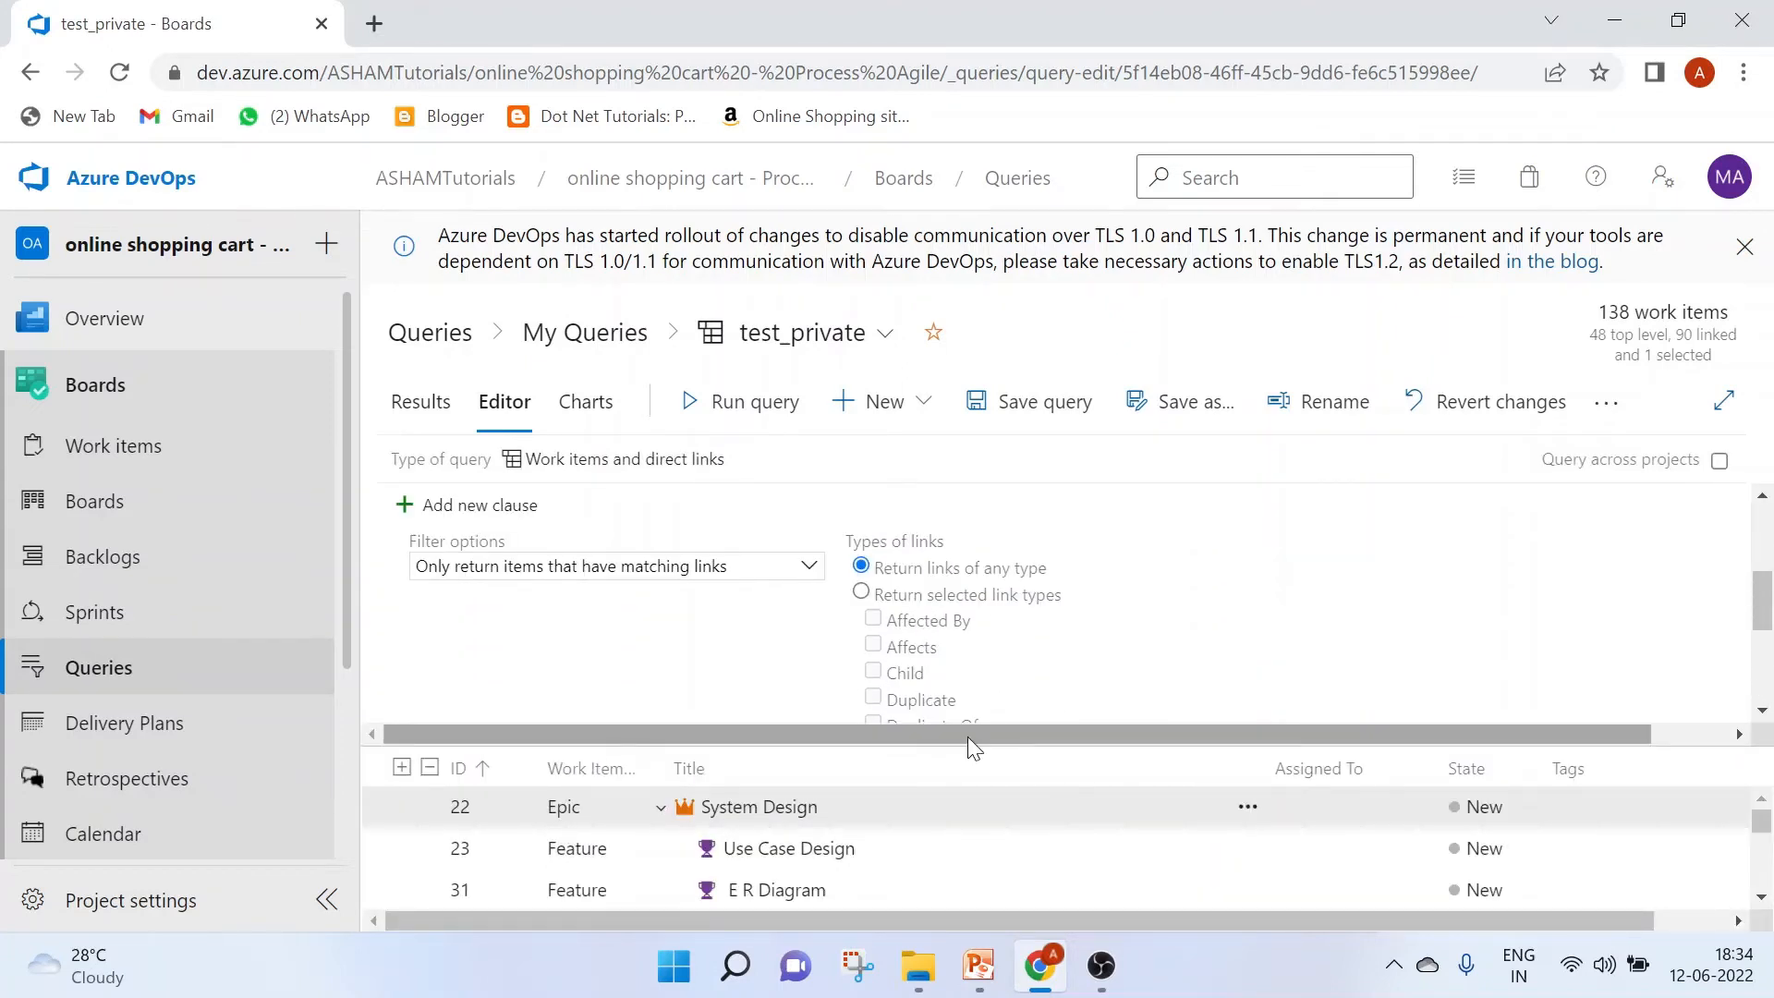
# Enlarge the results area and review which work items are directly linked to each other.
pyautogui.moveTo(989, 748); pyautogui.dragTo(1106, 626)
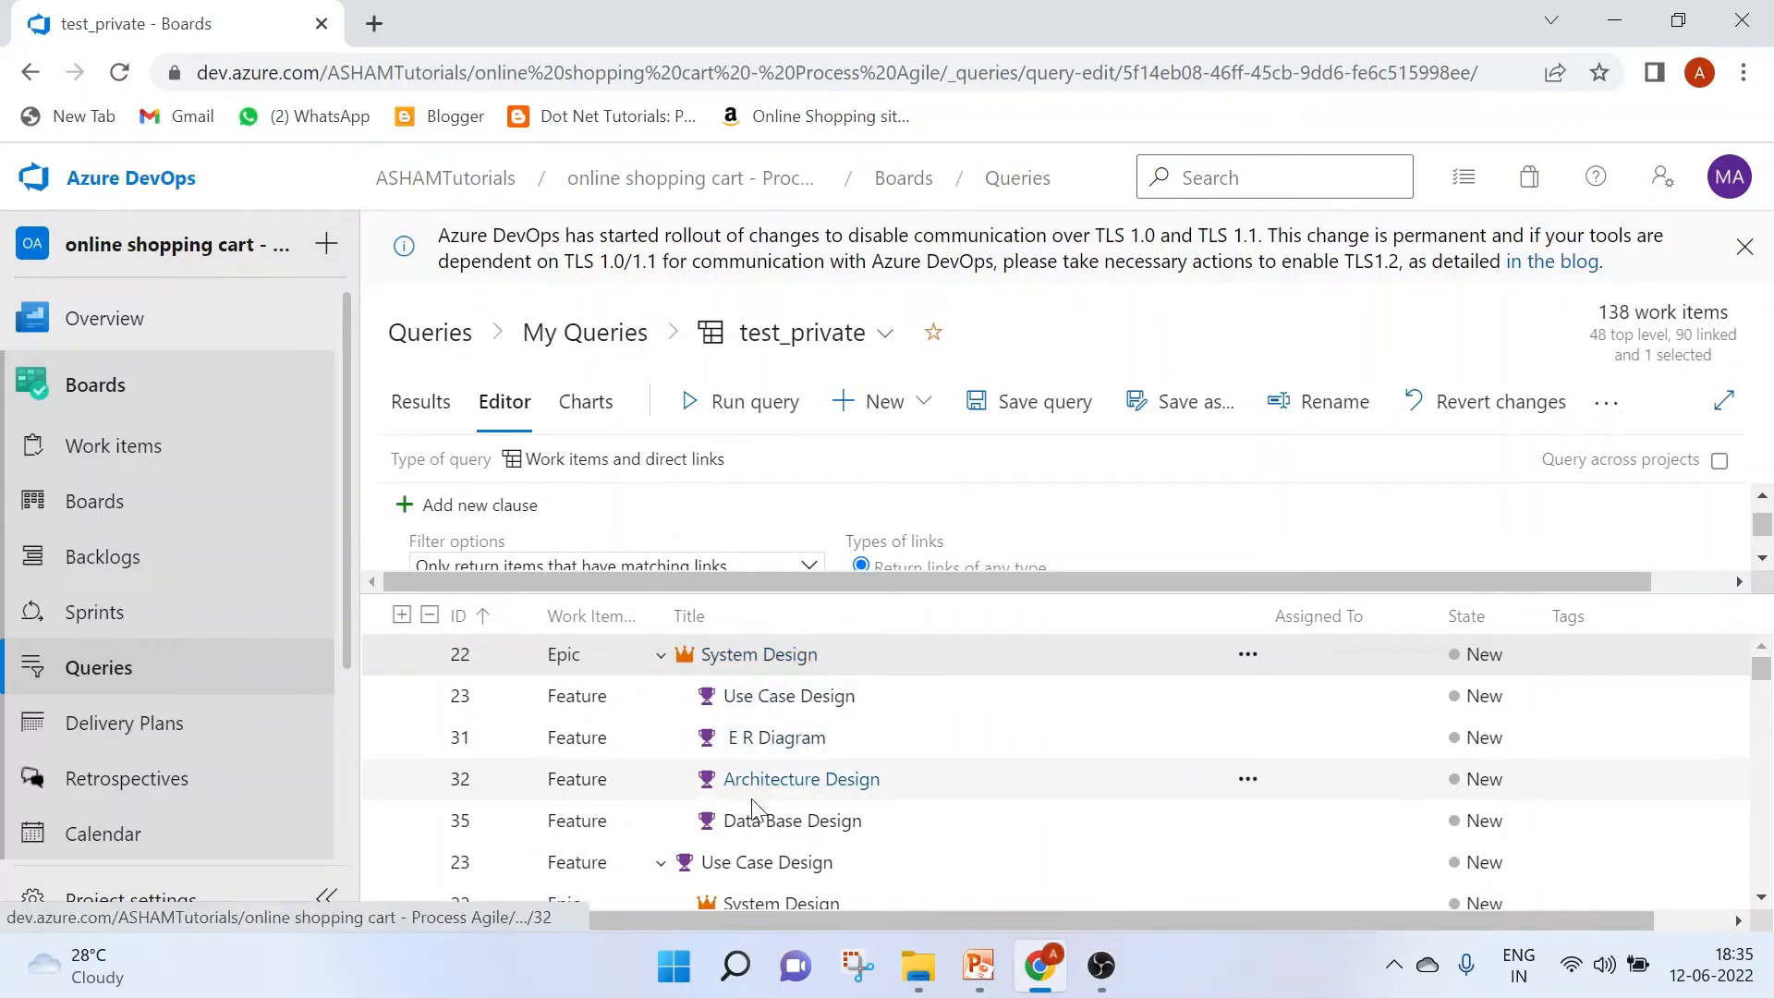
pyautogui.scroll(-1, 765, 879)
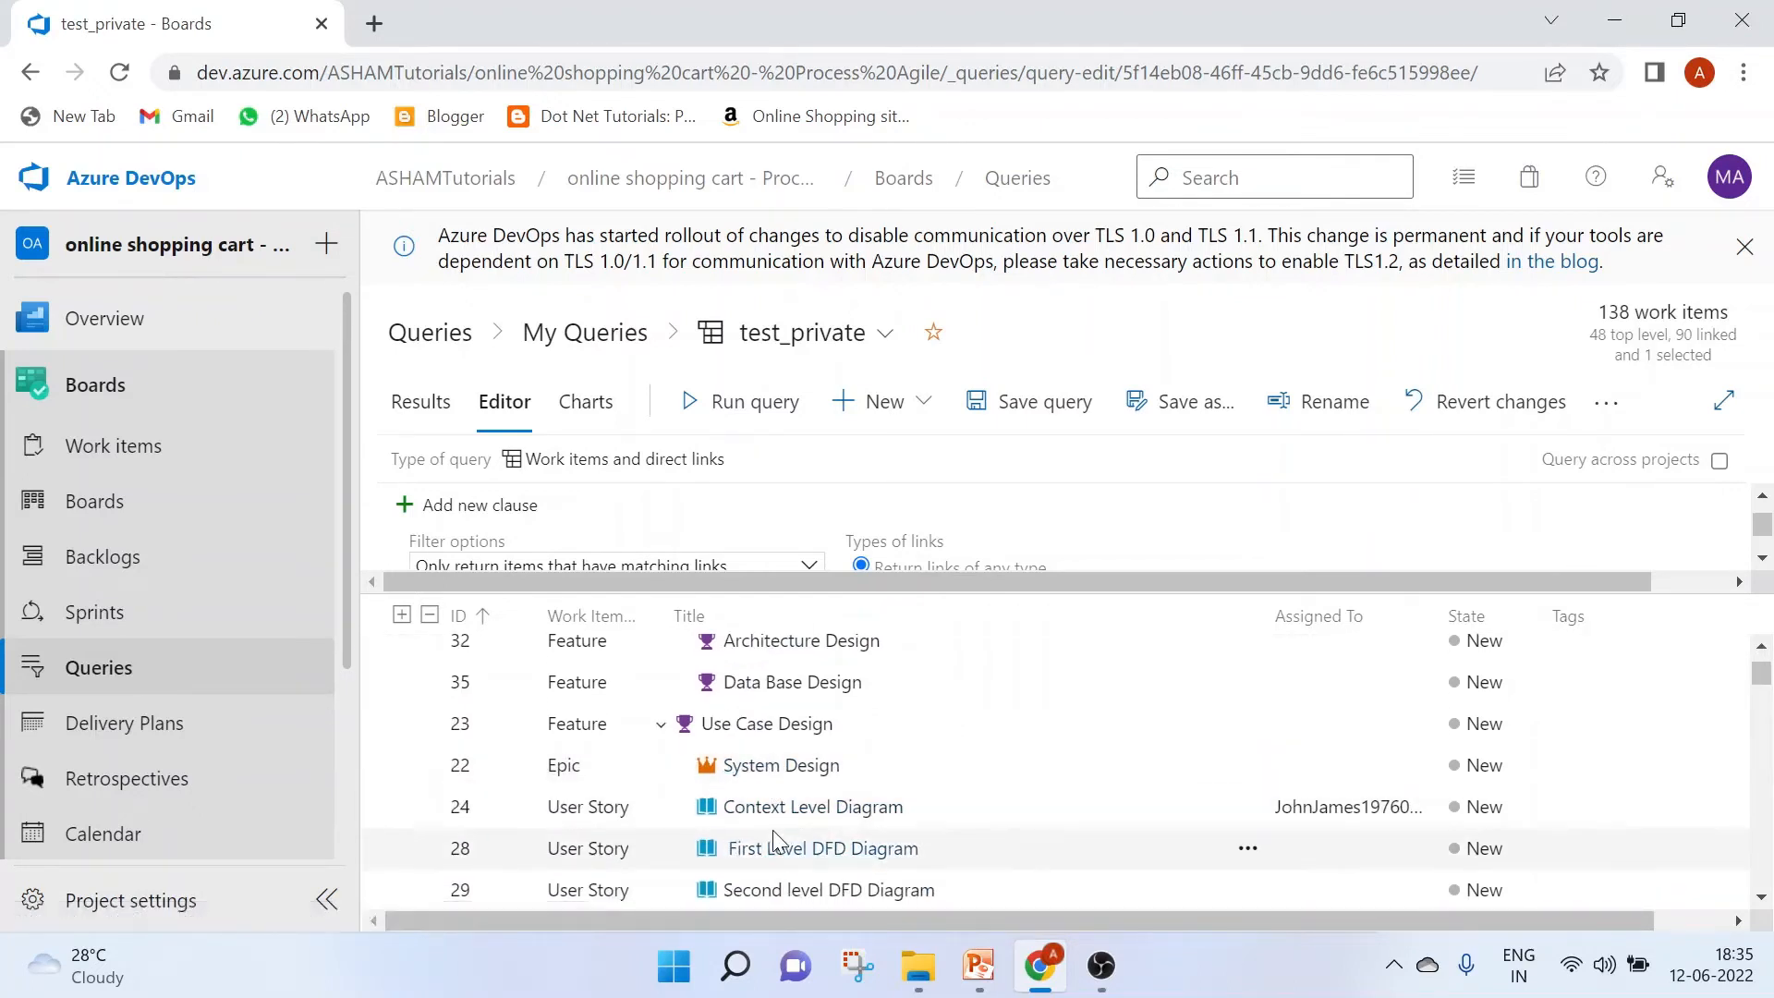
pyautogui.scroll(-2, 765, 813)
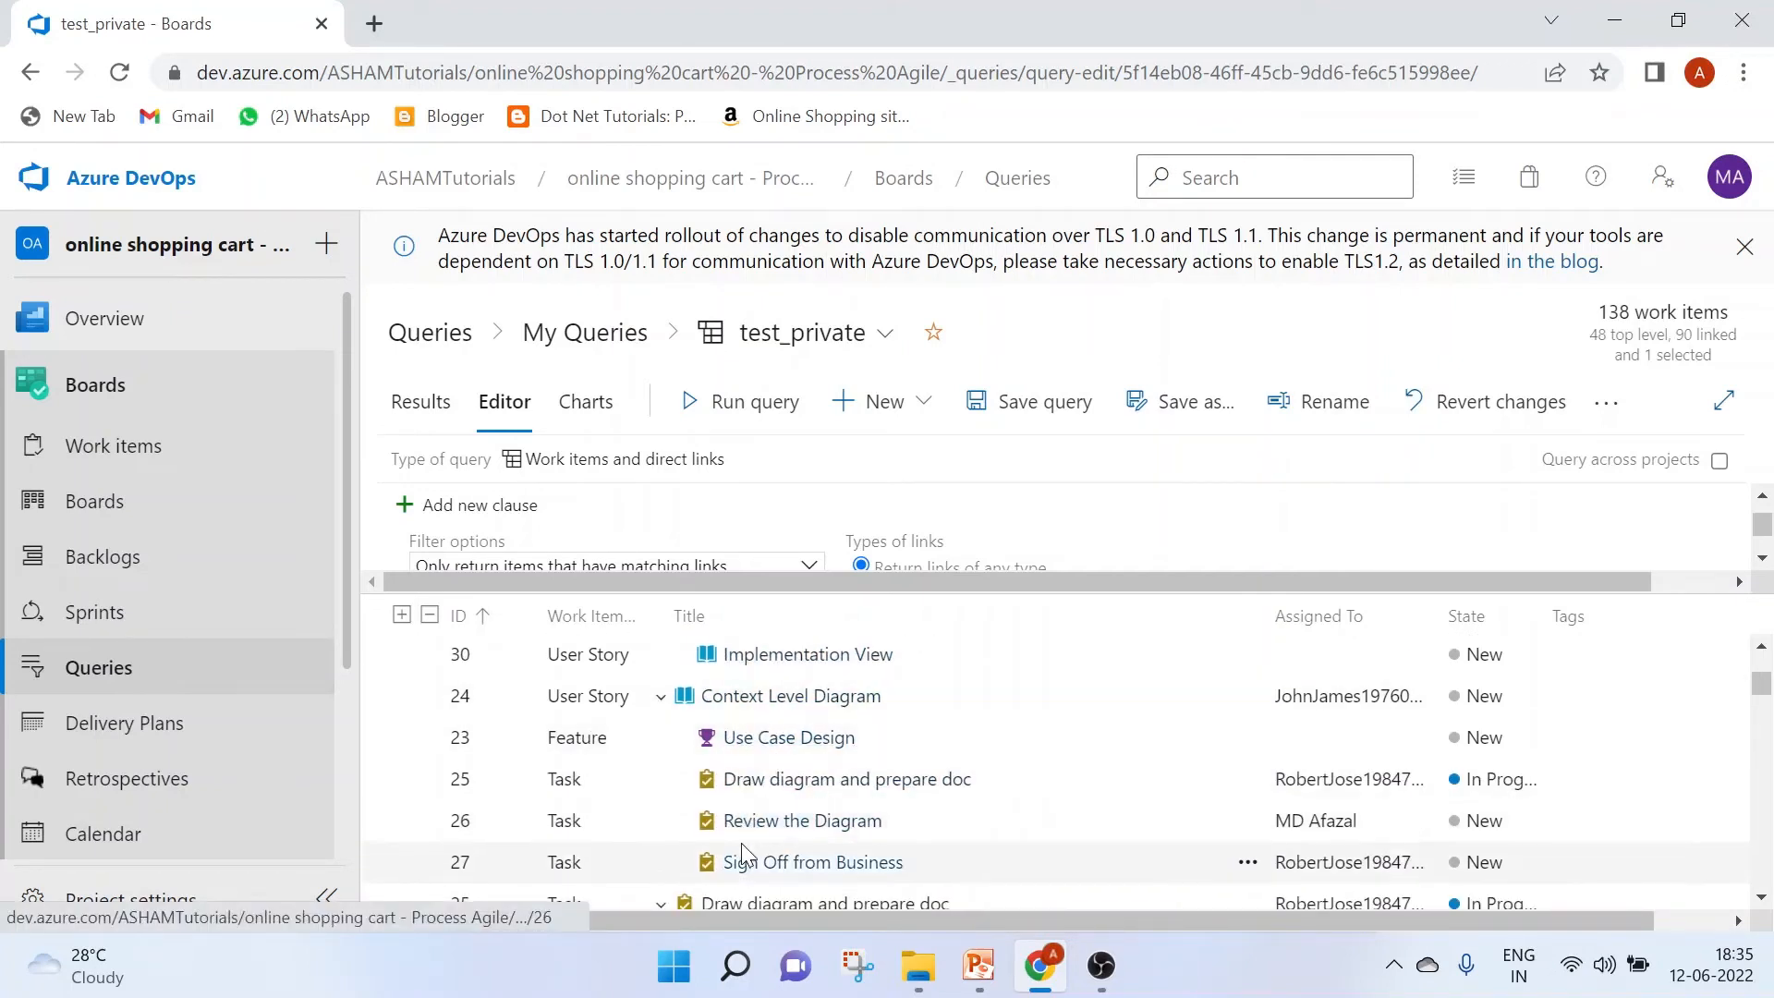
pyautogui.scroll(-3, 743, 843)
pyautogui.scroll(-2, 744, 842)
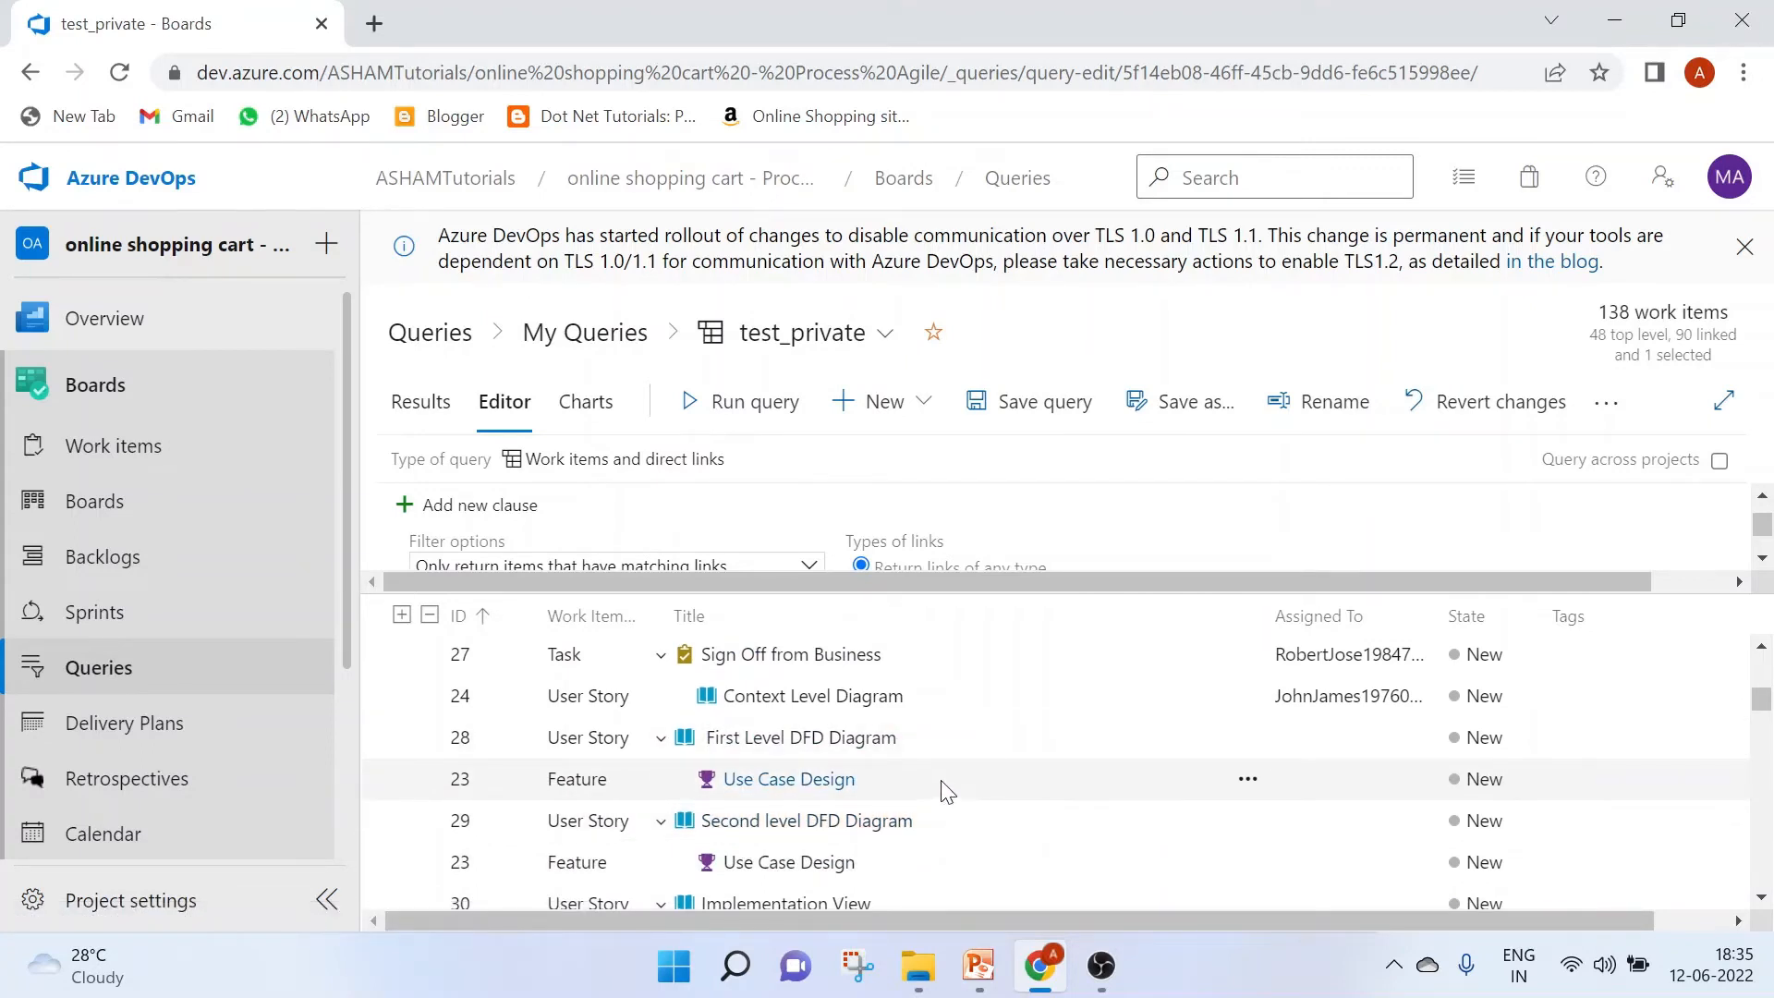
pyautogui.scroll(-2, 939, 788)
pyautogui.moveTo(939, 596); pyautogui.dragTo(936, 688)
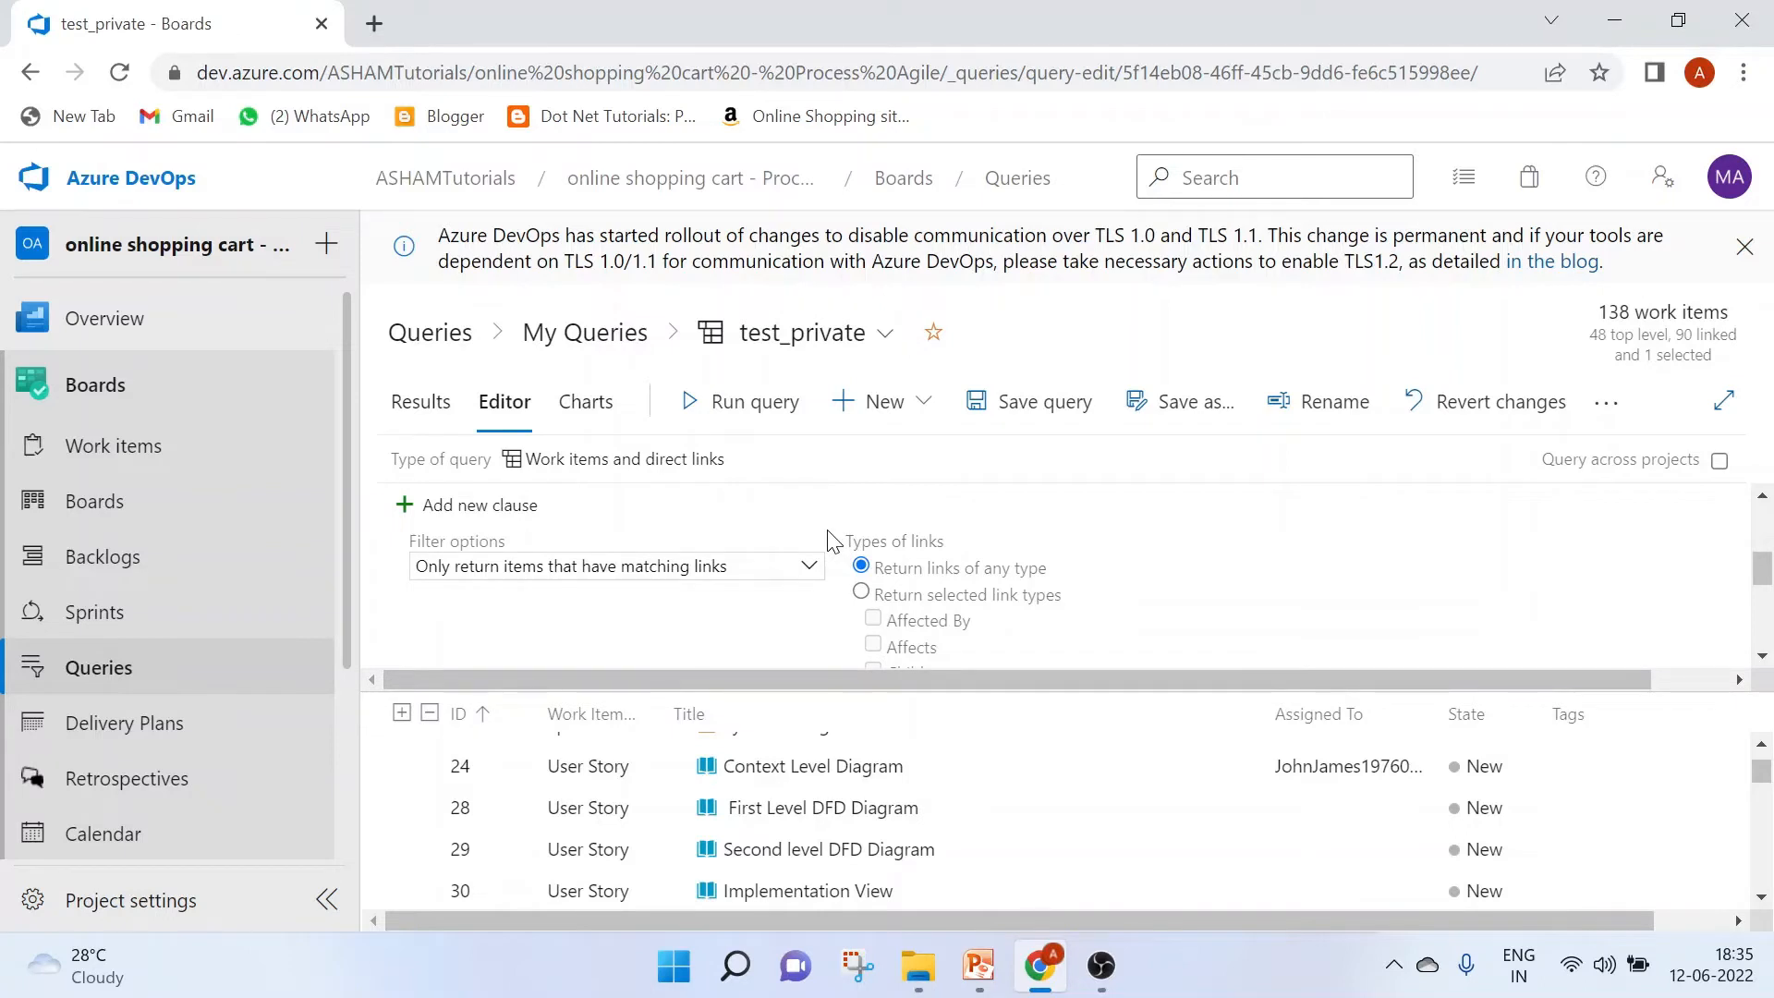
# Reload the page to discard the unsaved changes, and set the query type to Flat list of work items.
pyautogui.press('F5')
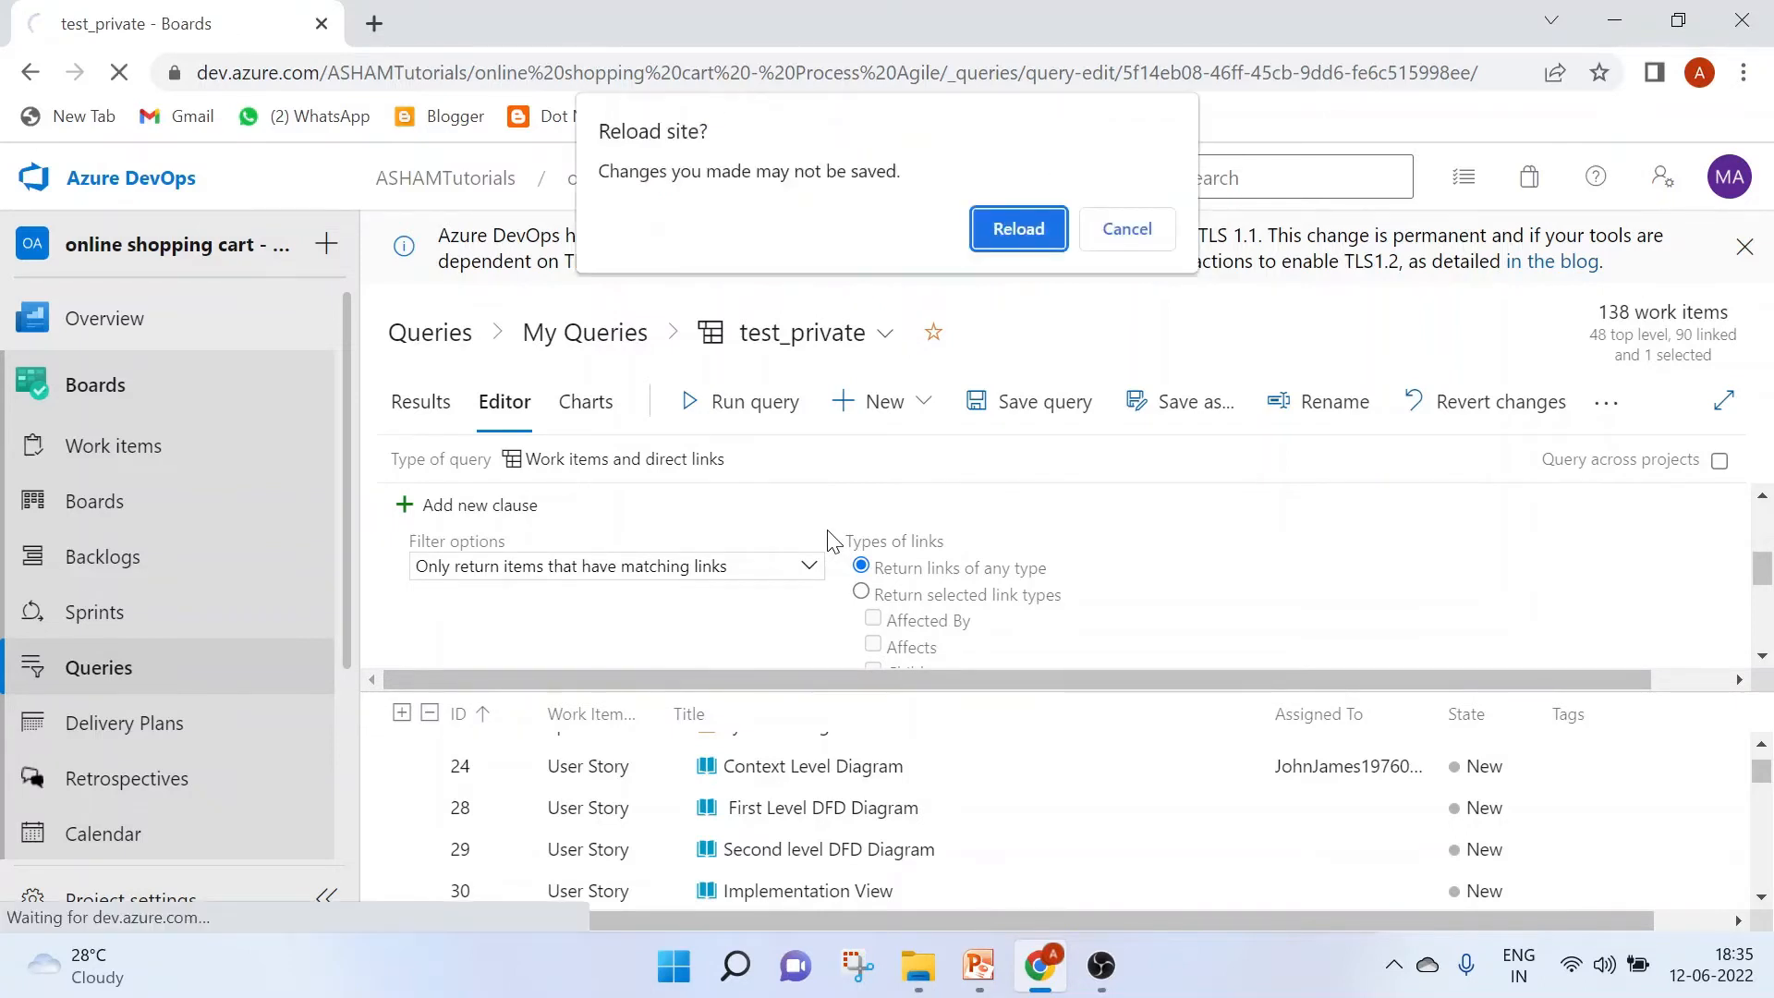
pyautogui.click(1049, 238)
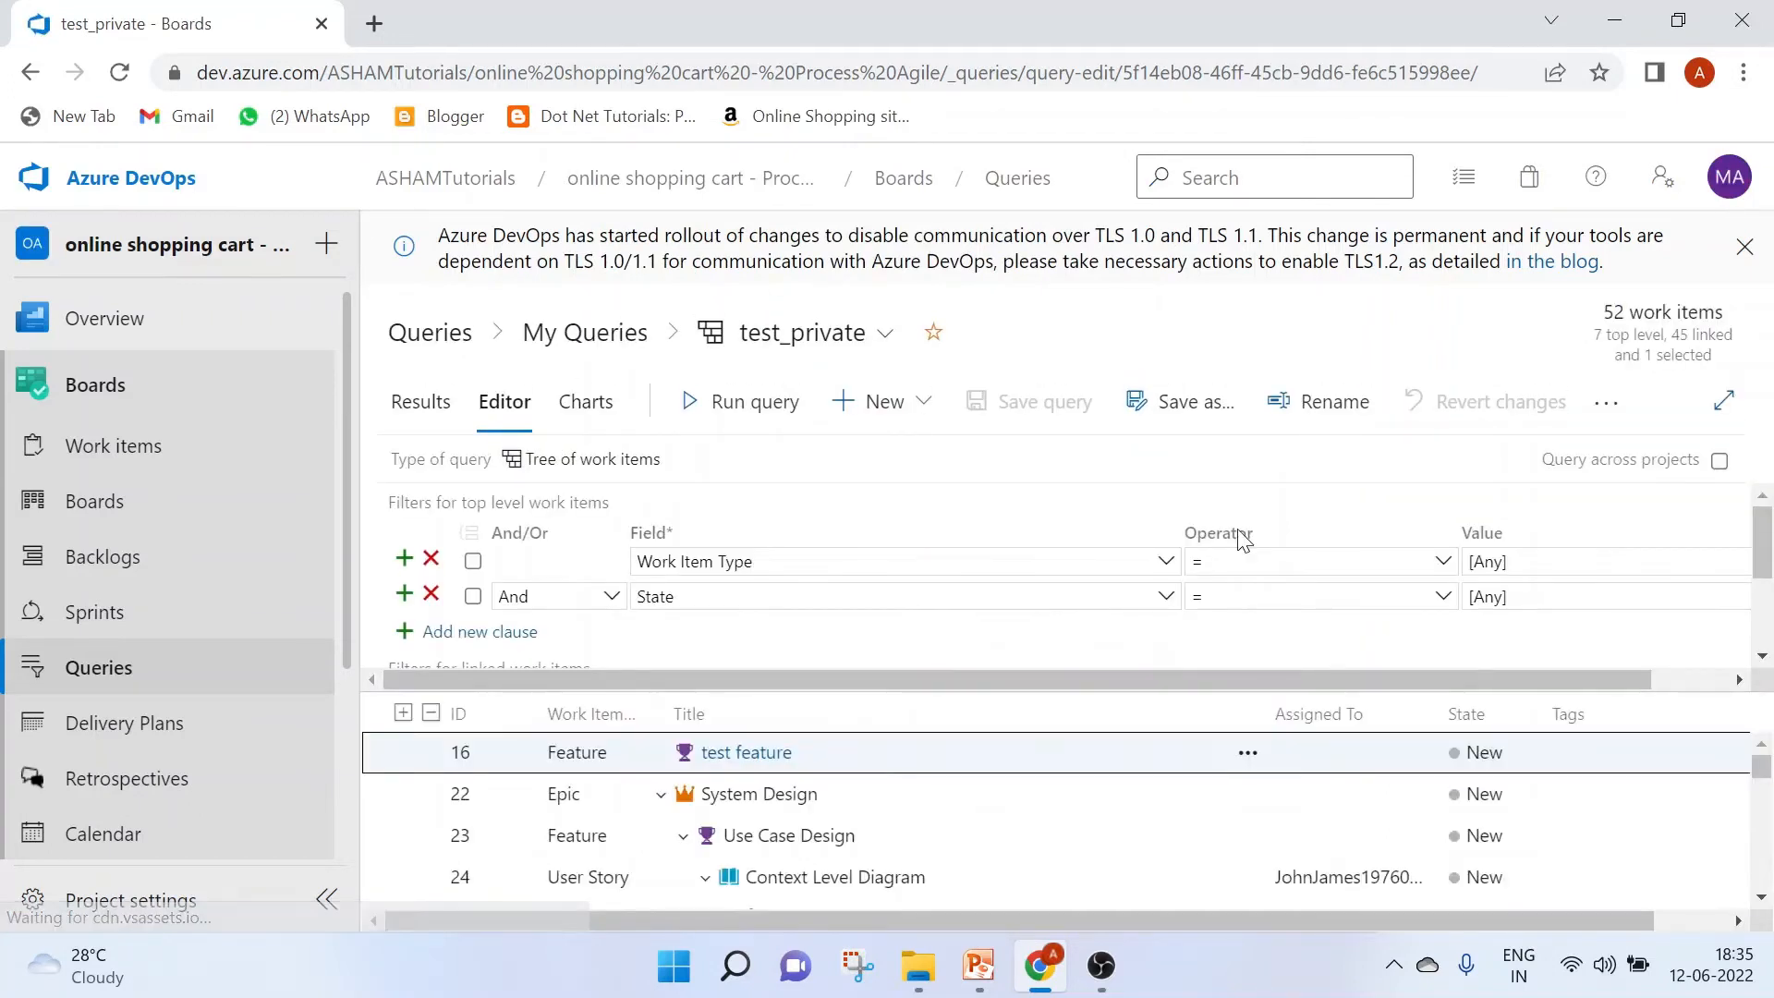
pyautogui.click(632, 465)
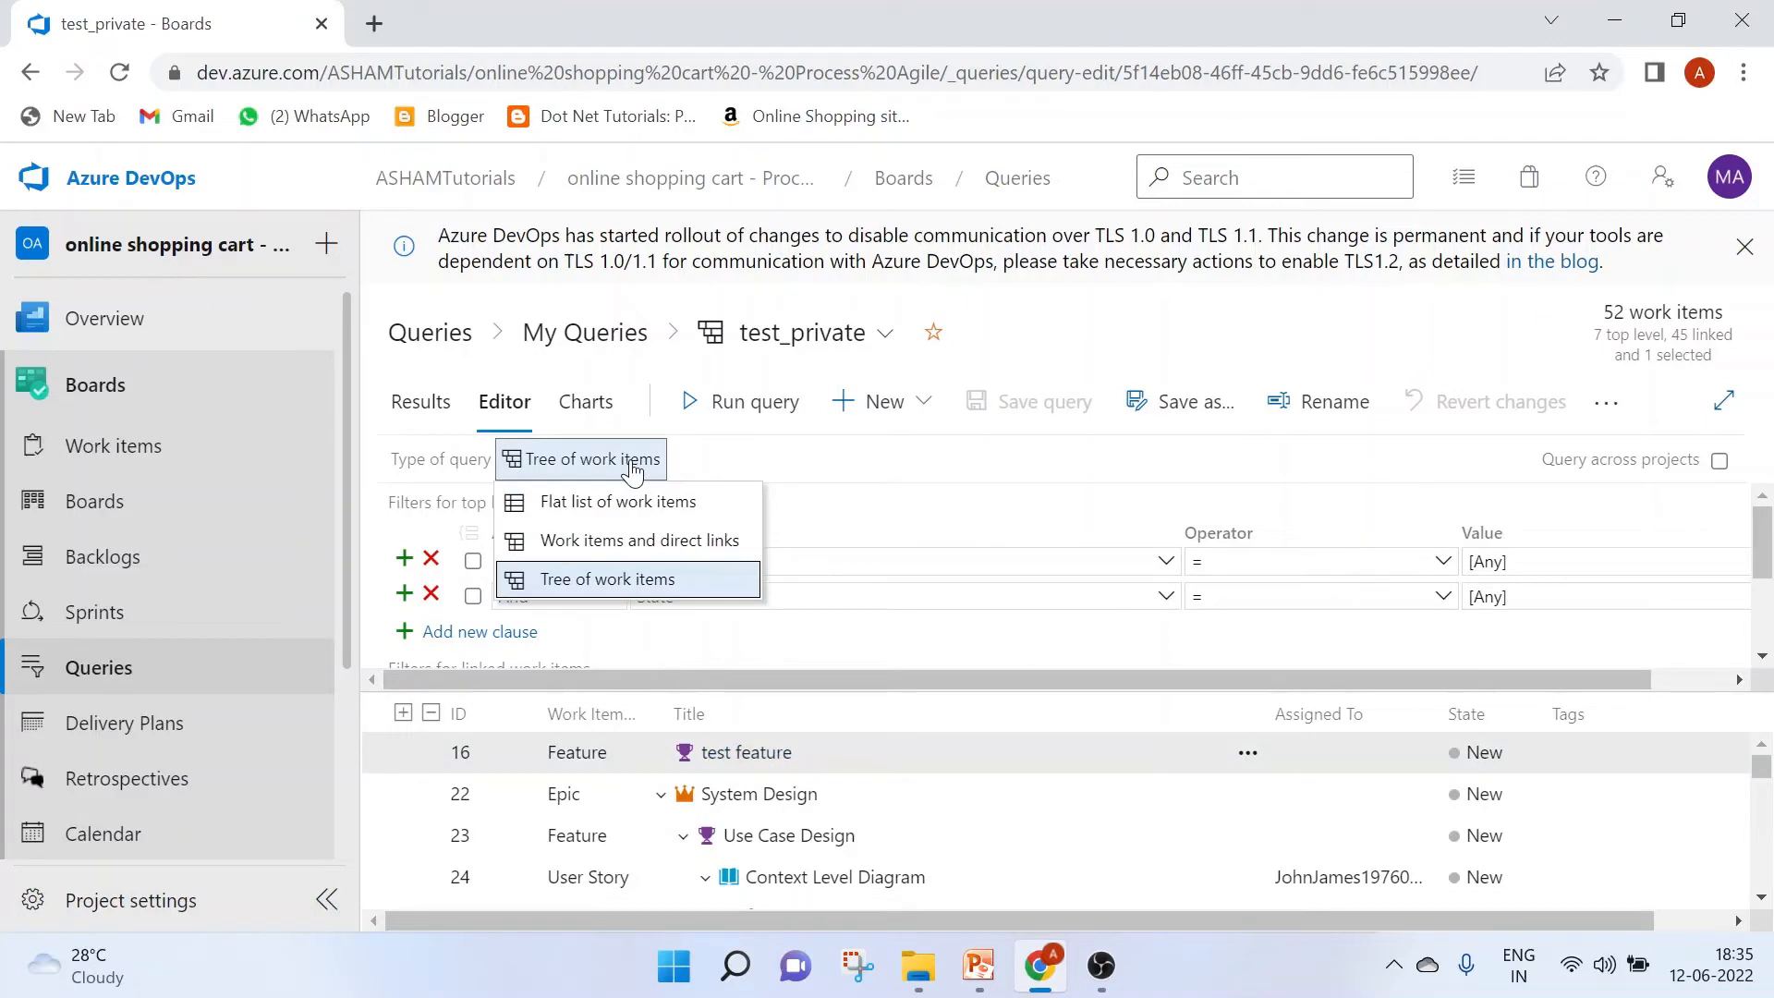
pyautogui.click(614, 512)
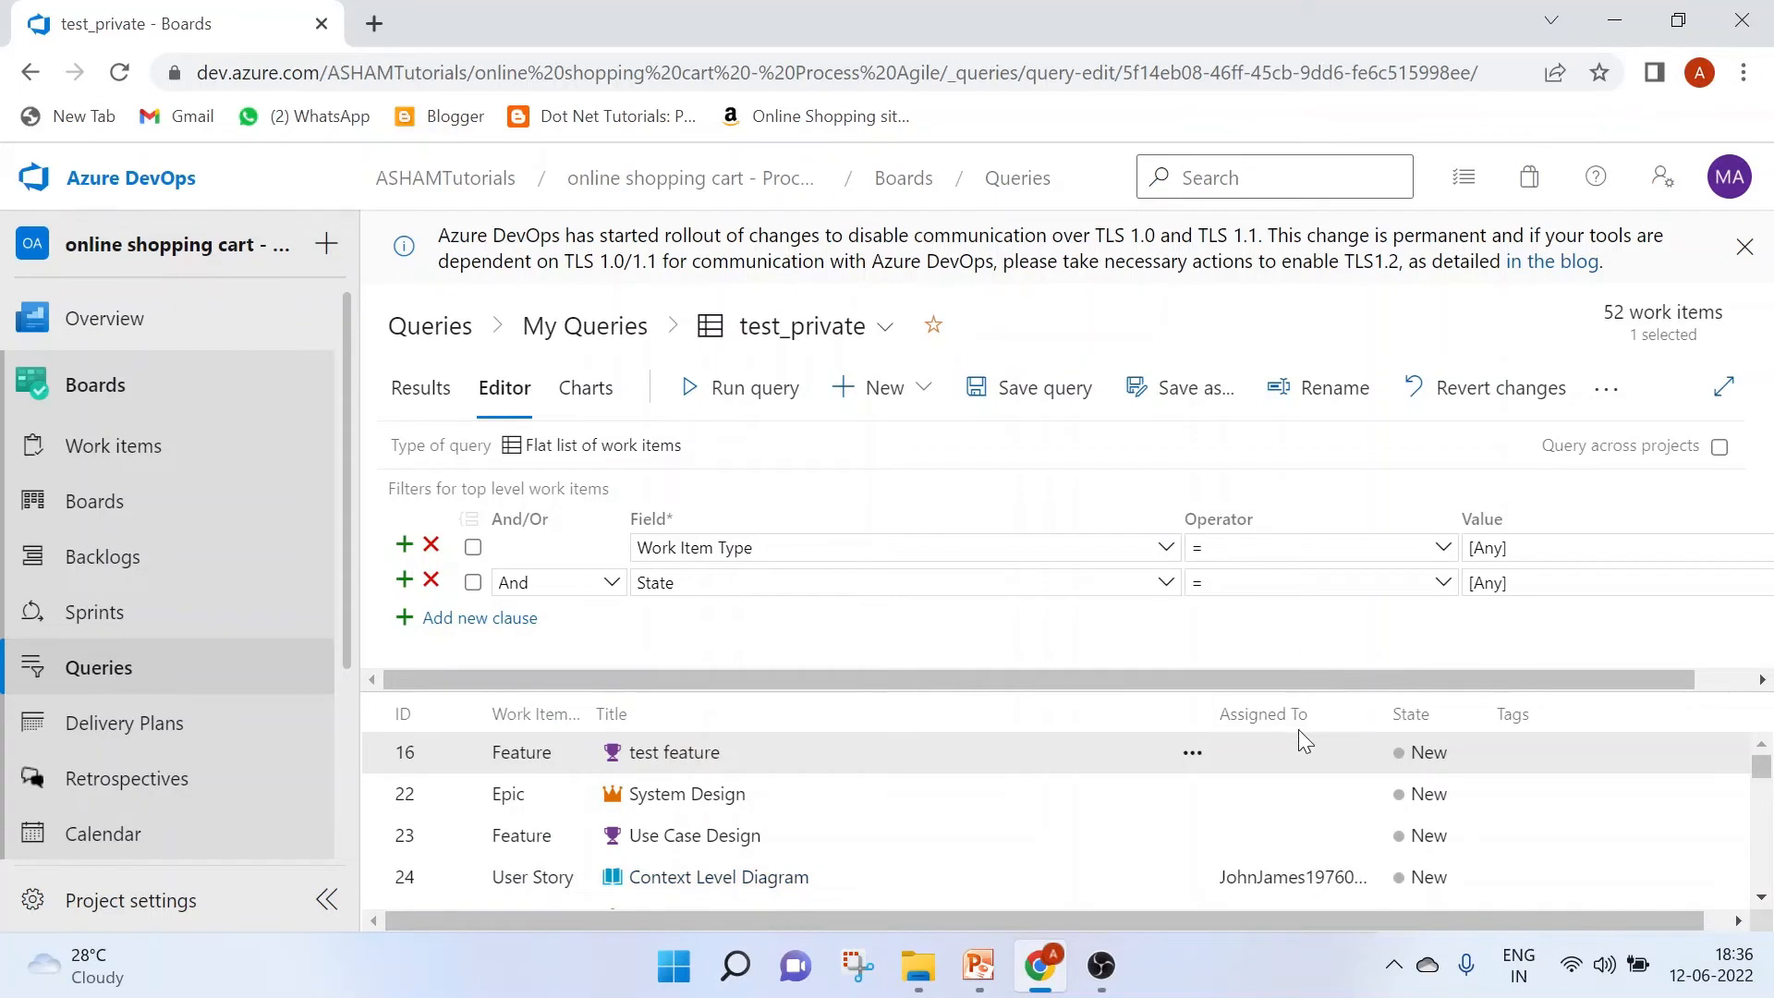
# Add an Activated By column to the query's result columns and apply it.
pyautogui.click(1604, 394)
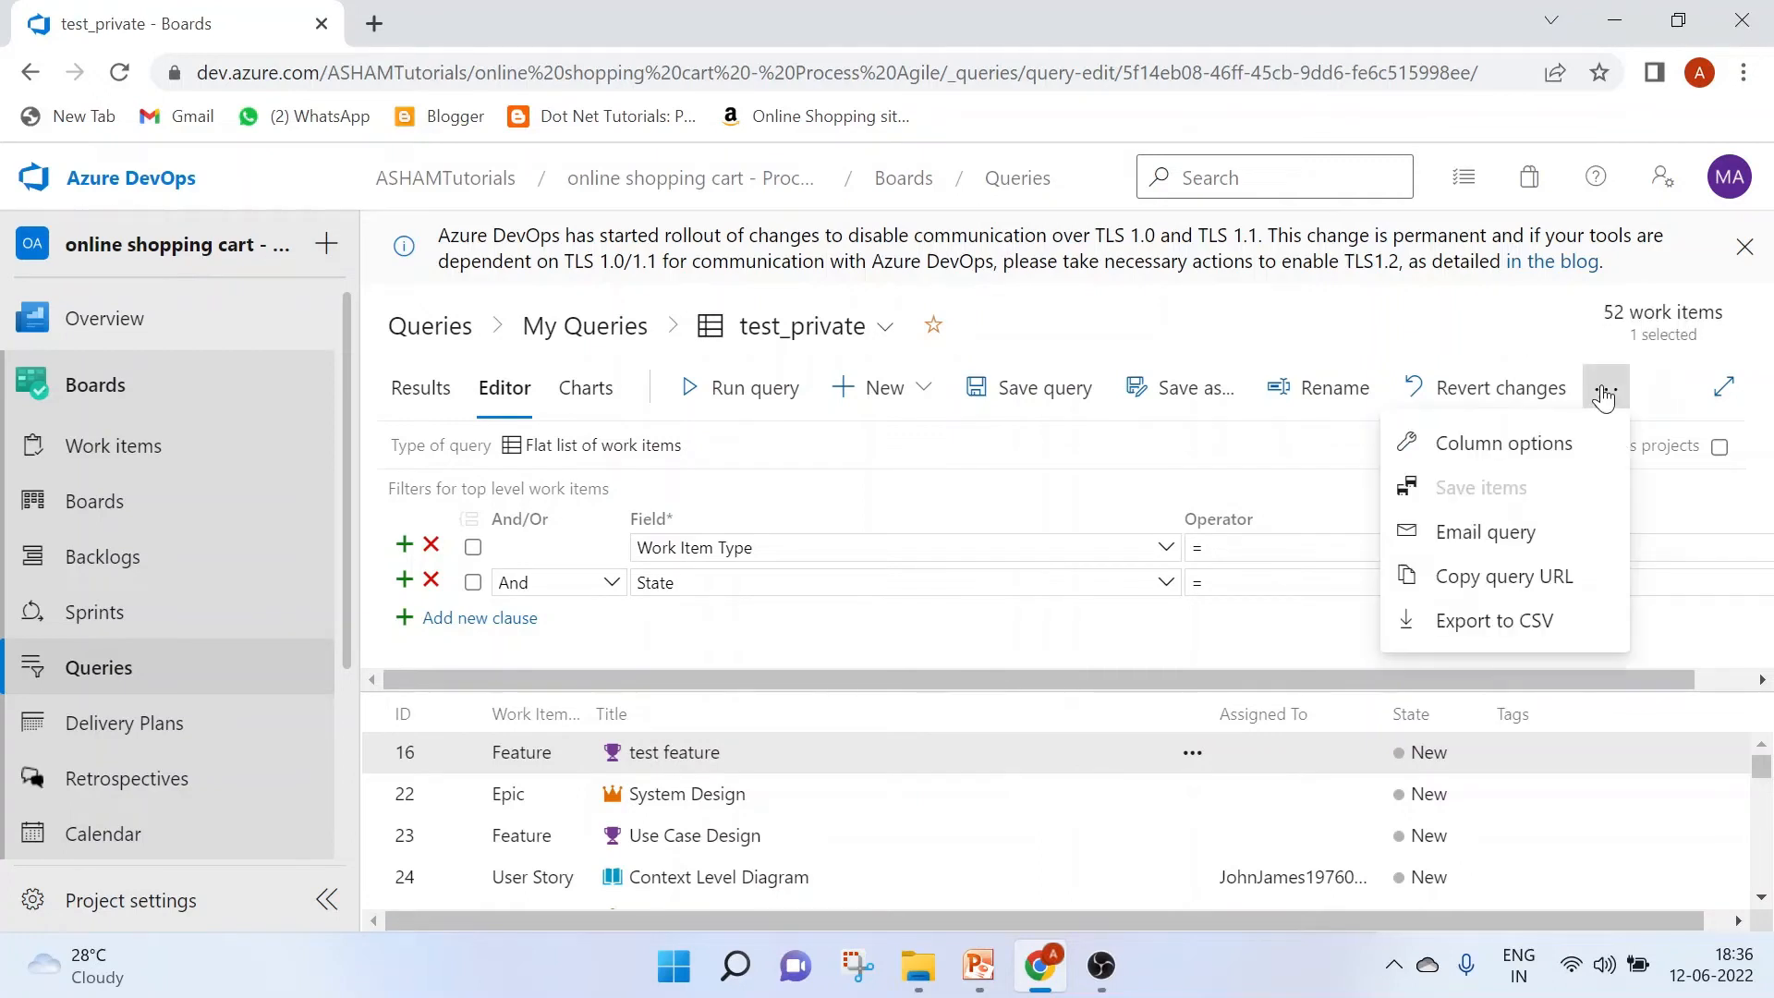
pyautogui.click(1494, 444)
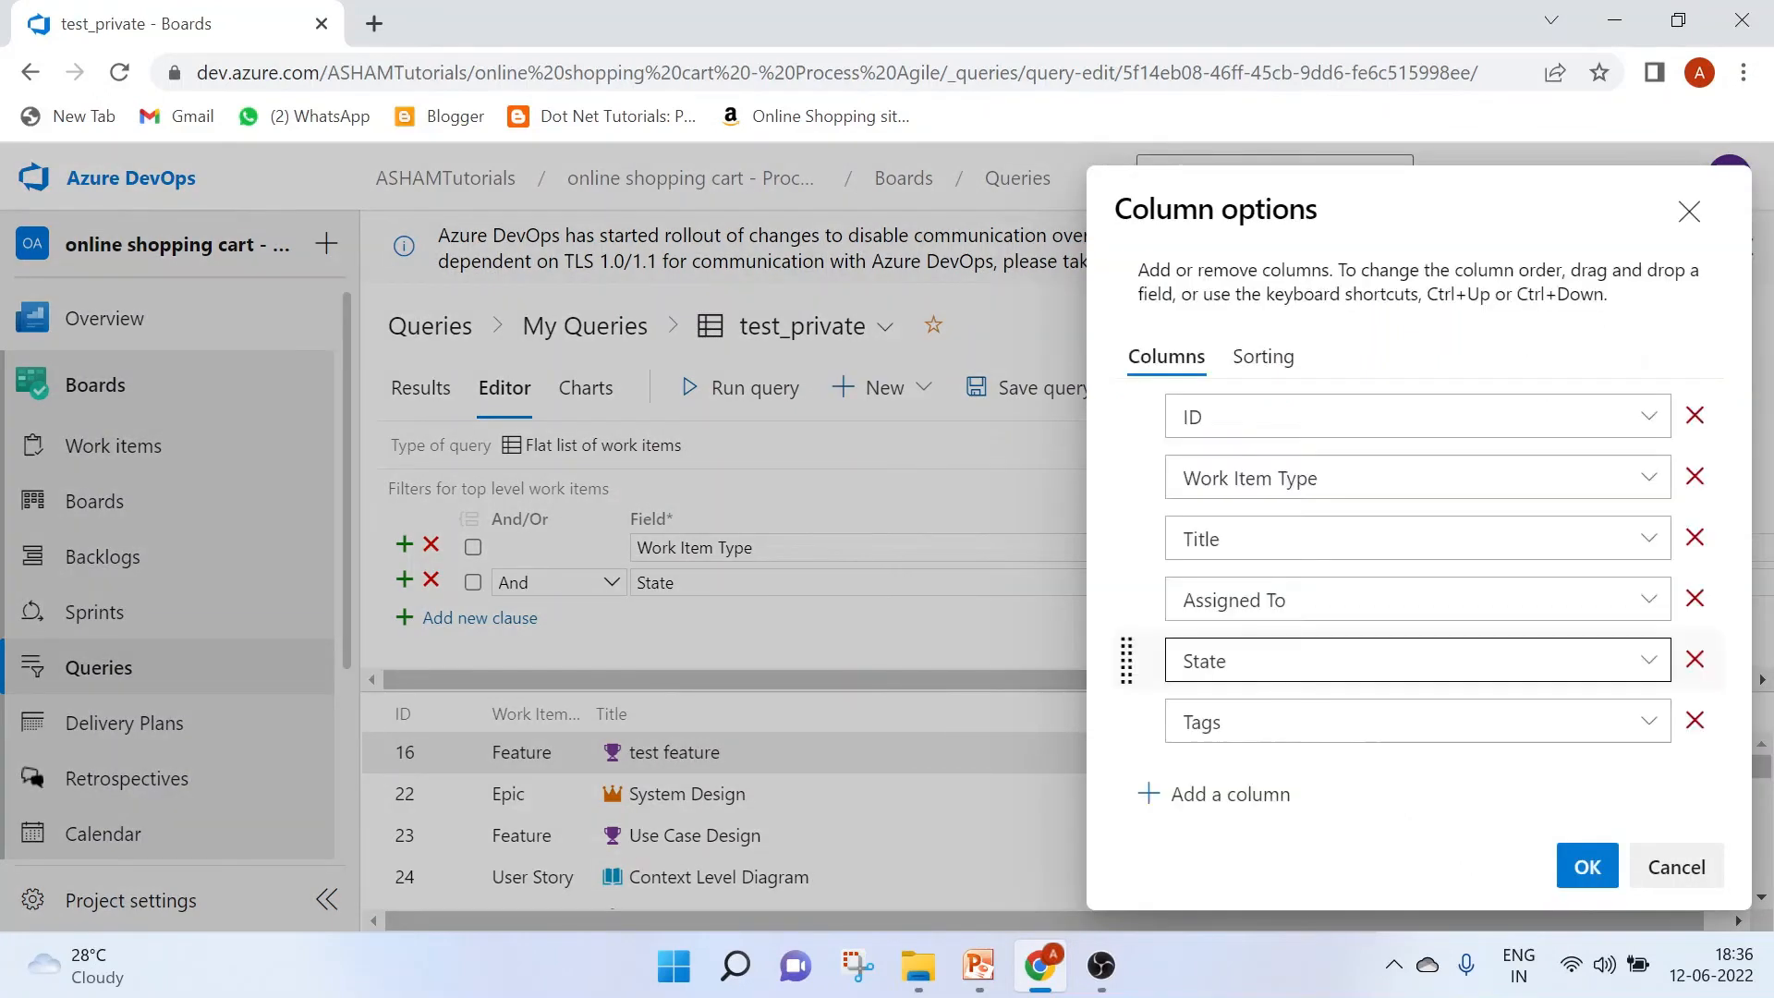
pyautogui.click(1227, 811)
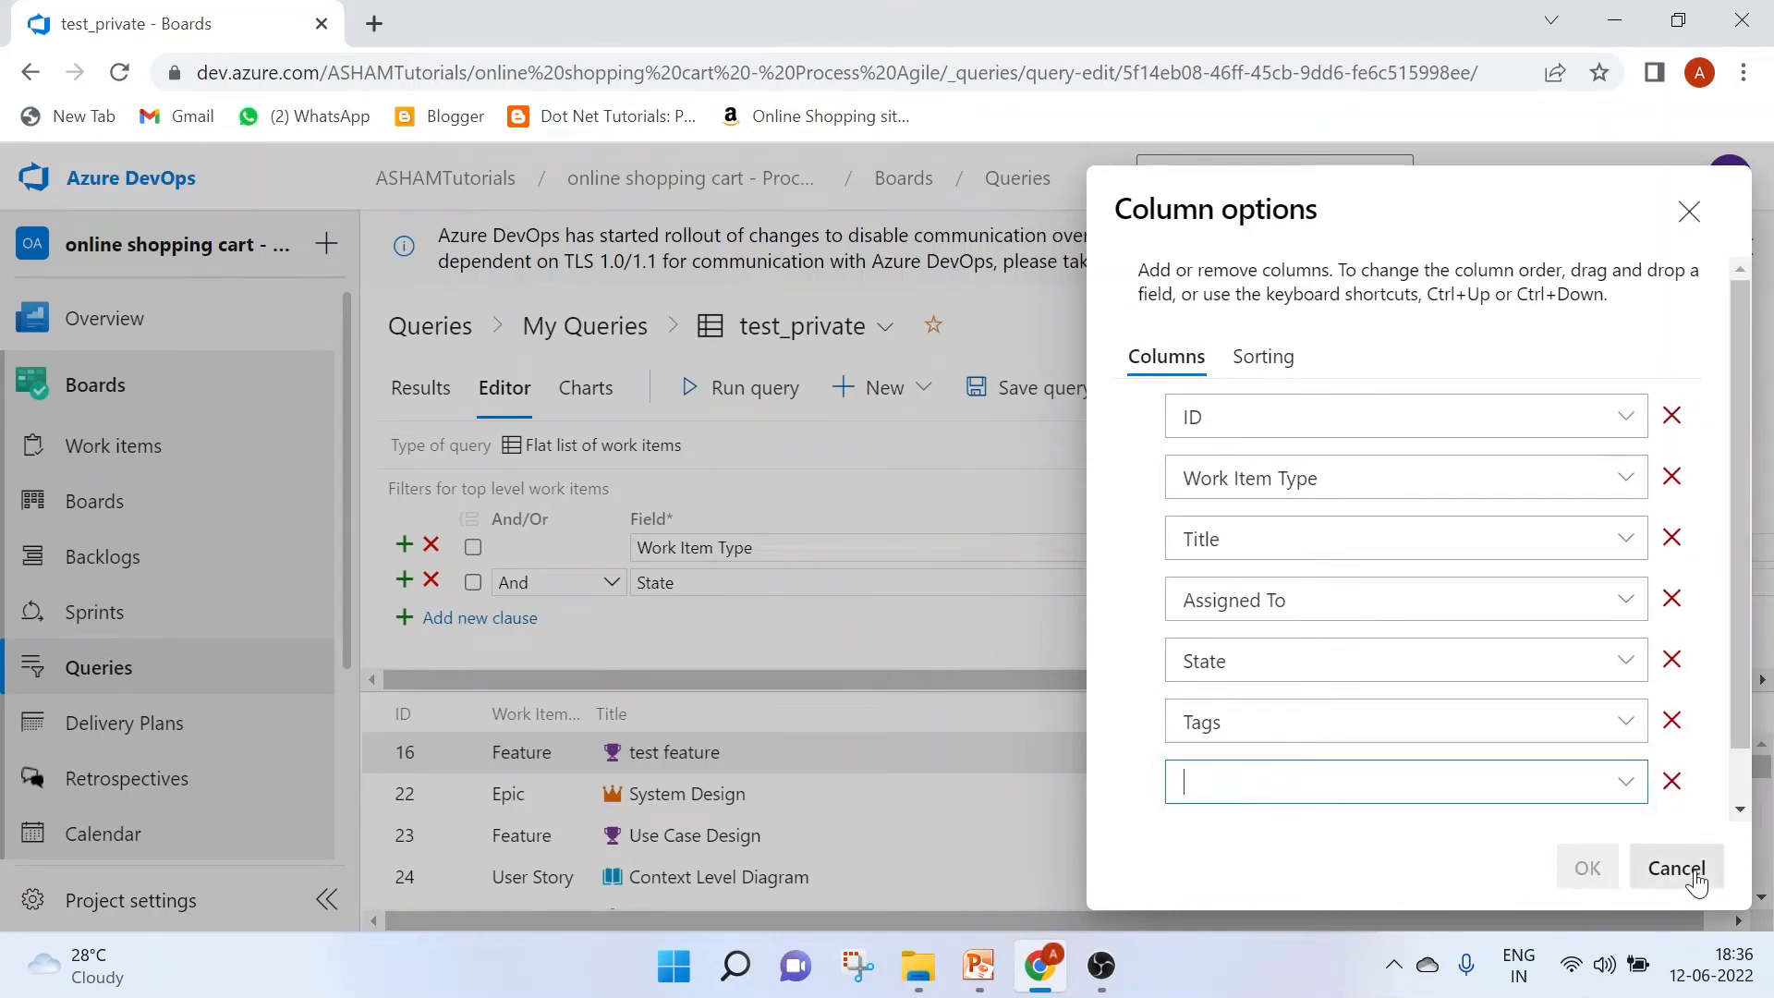
pyautogui.click(1624, 783)
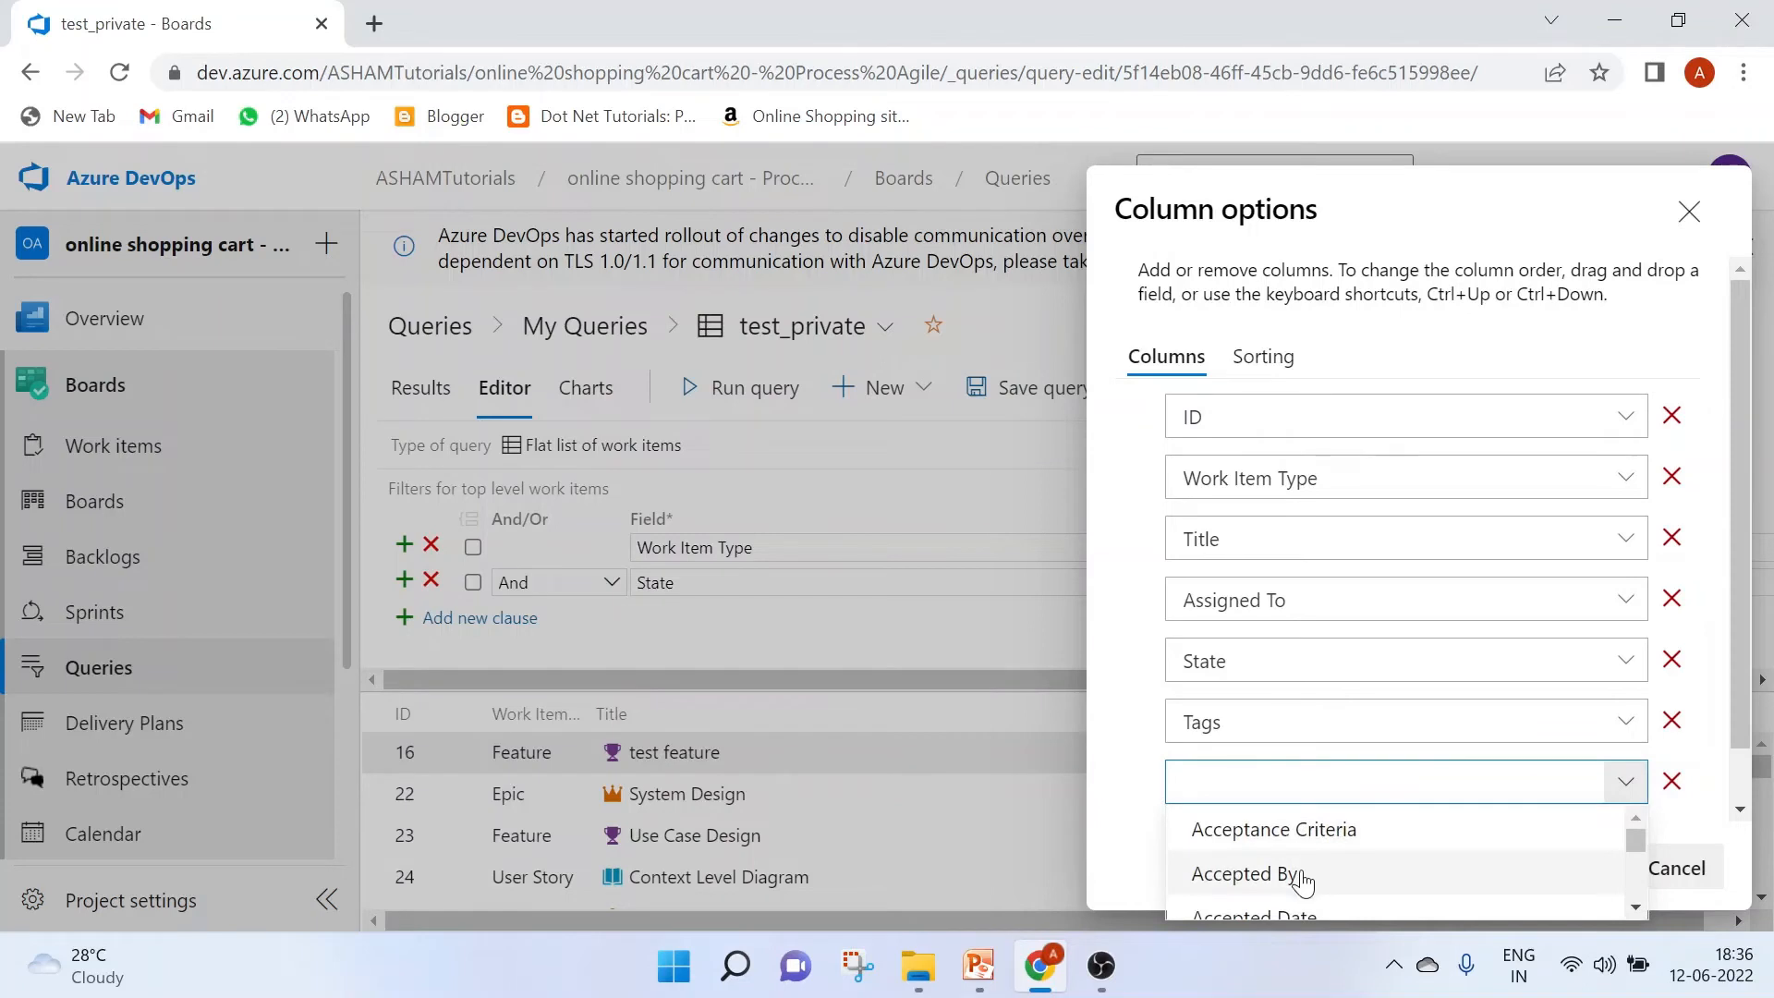
pyautogui.click(1634, 907)
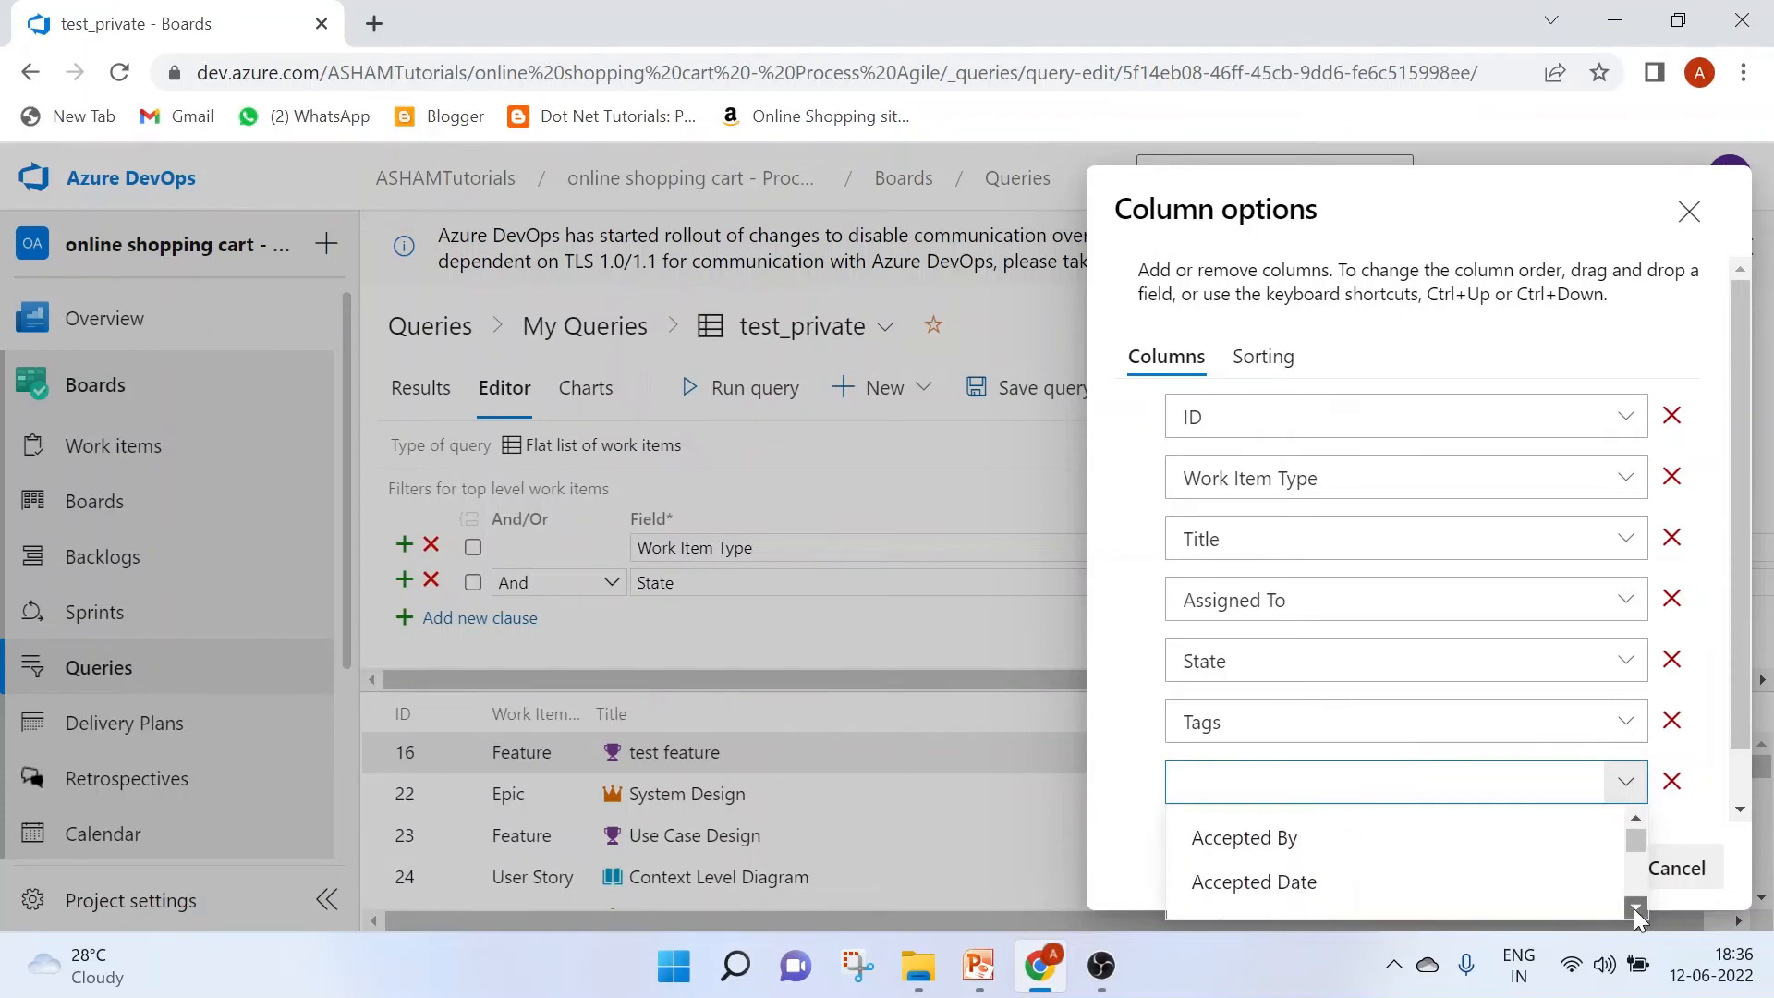
pyautogui.click(1634, 907)
pyautogui.click(1633, 907)
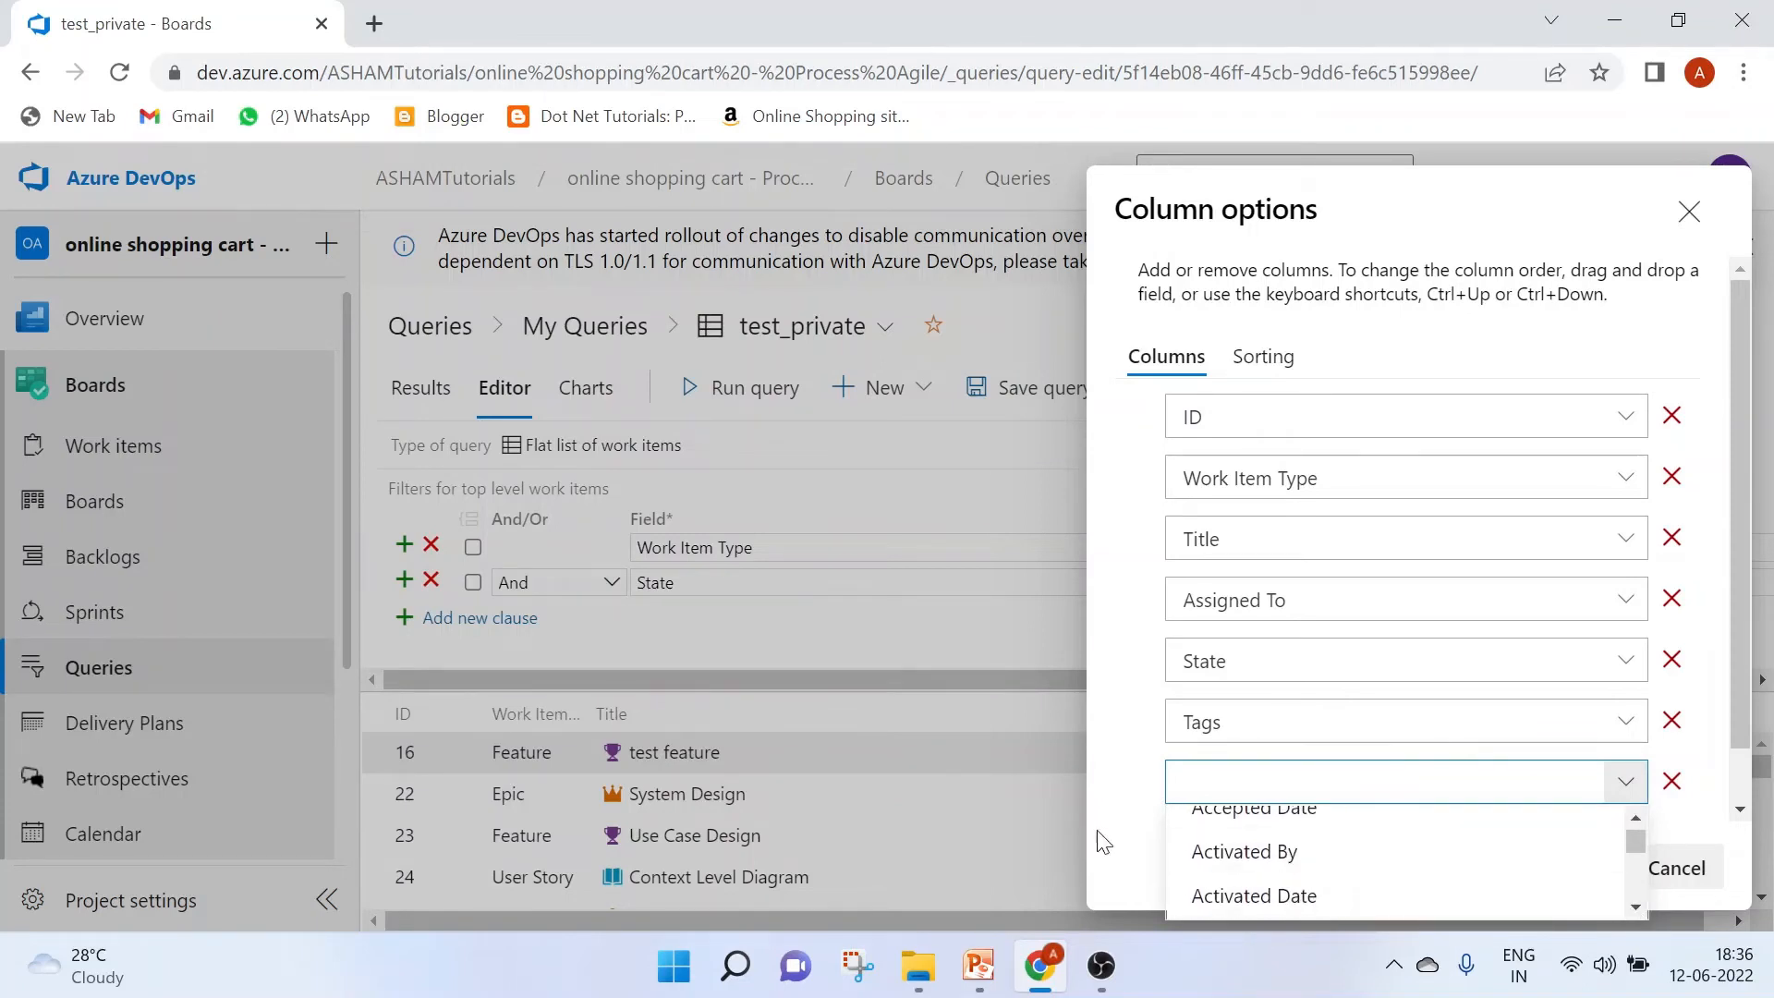
pyautogui.click(1238, 855)
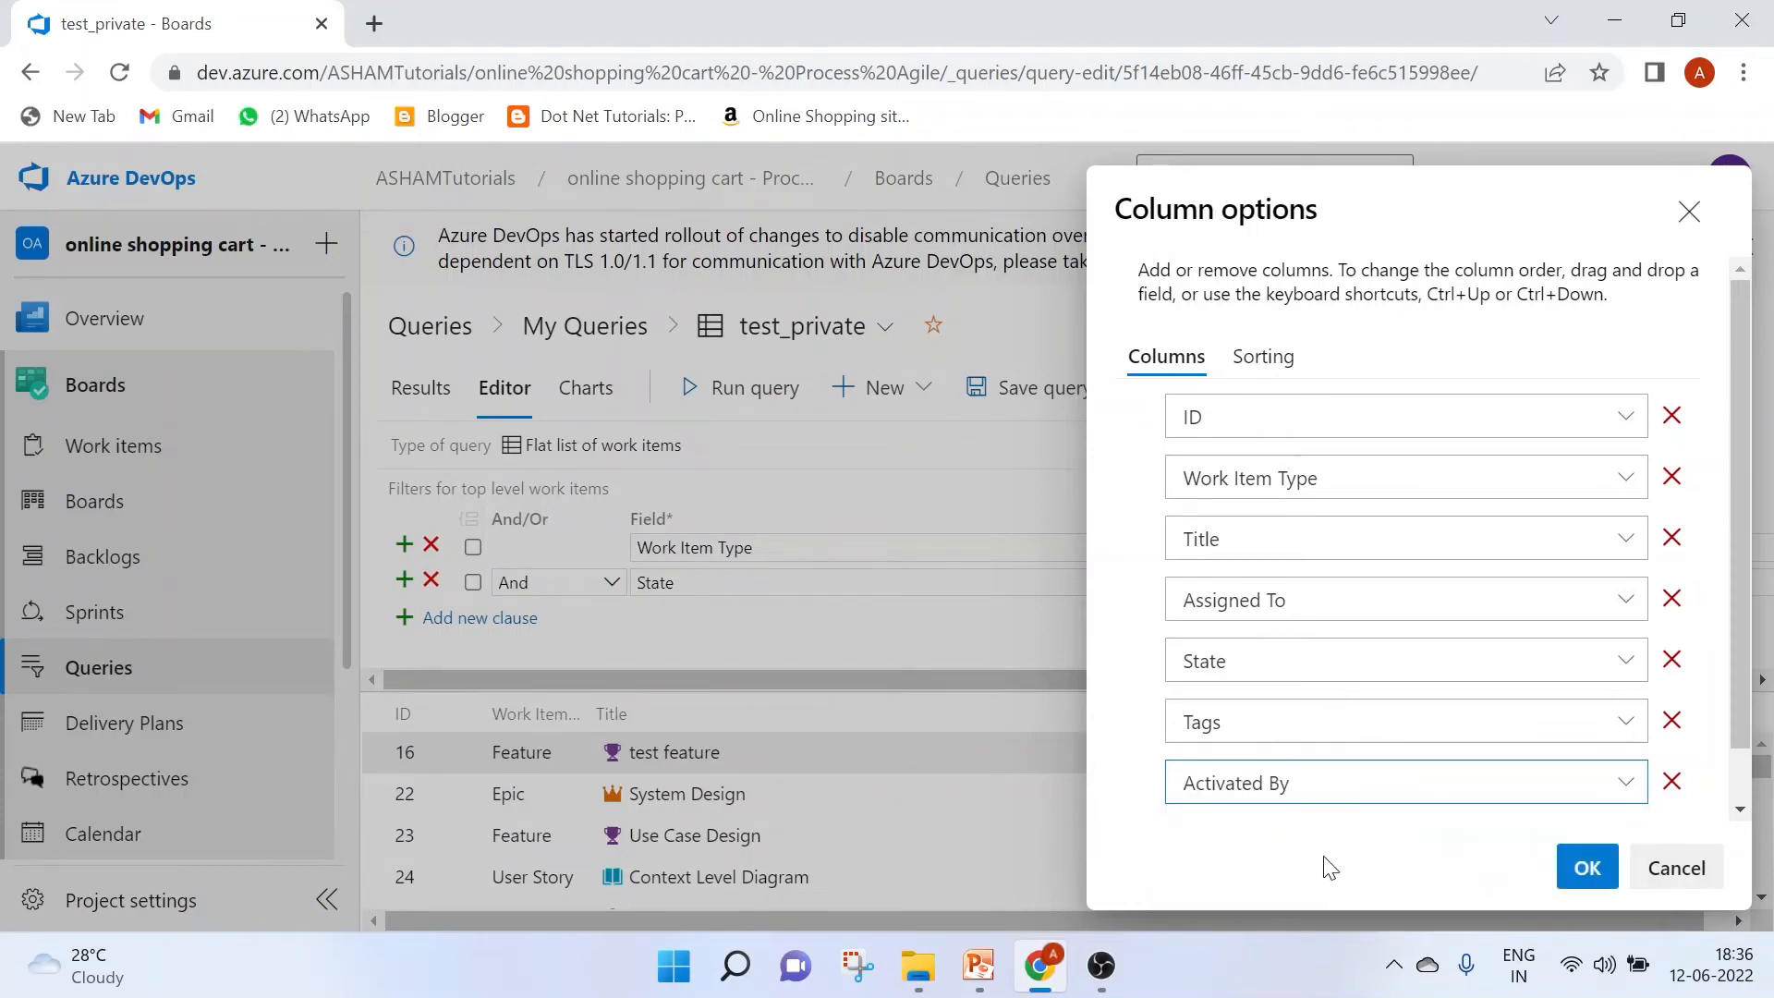
pyautogui.click(1586, 866)
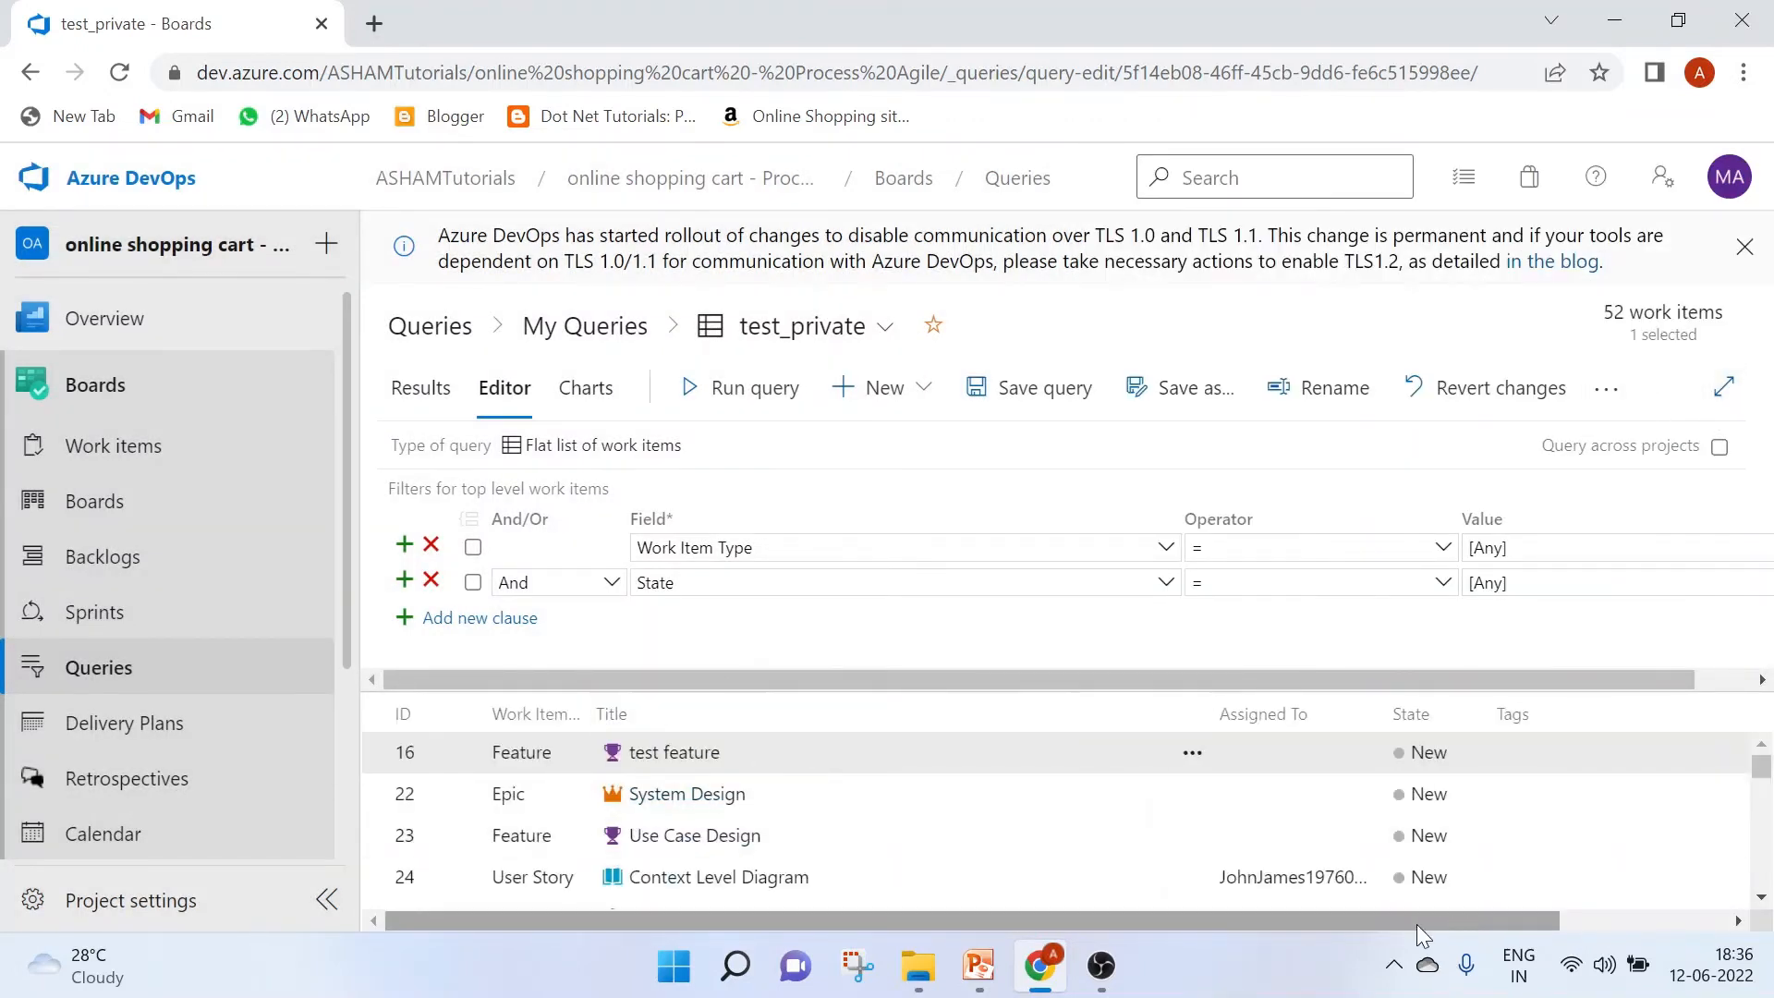
pyautogui.moveTo(1416, 921); pyautogui.dragTo(1582, 920)
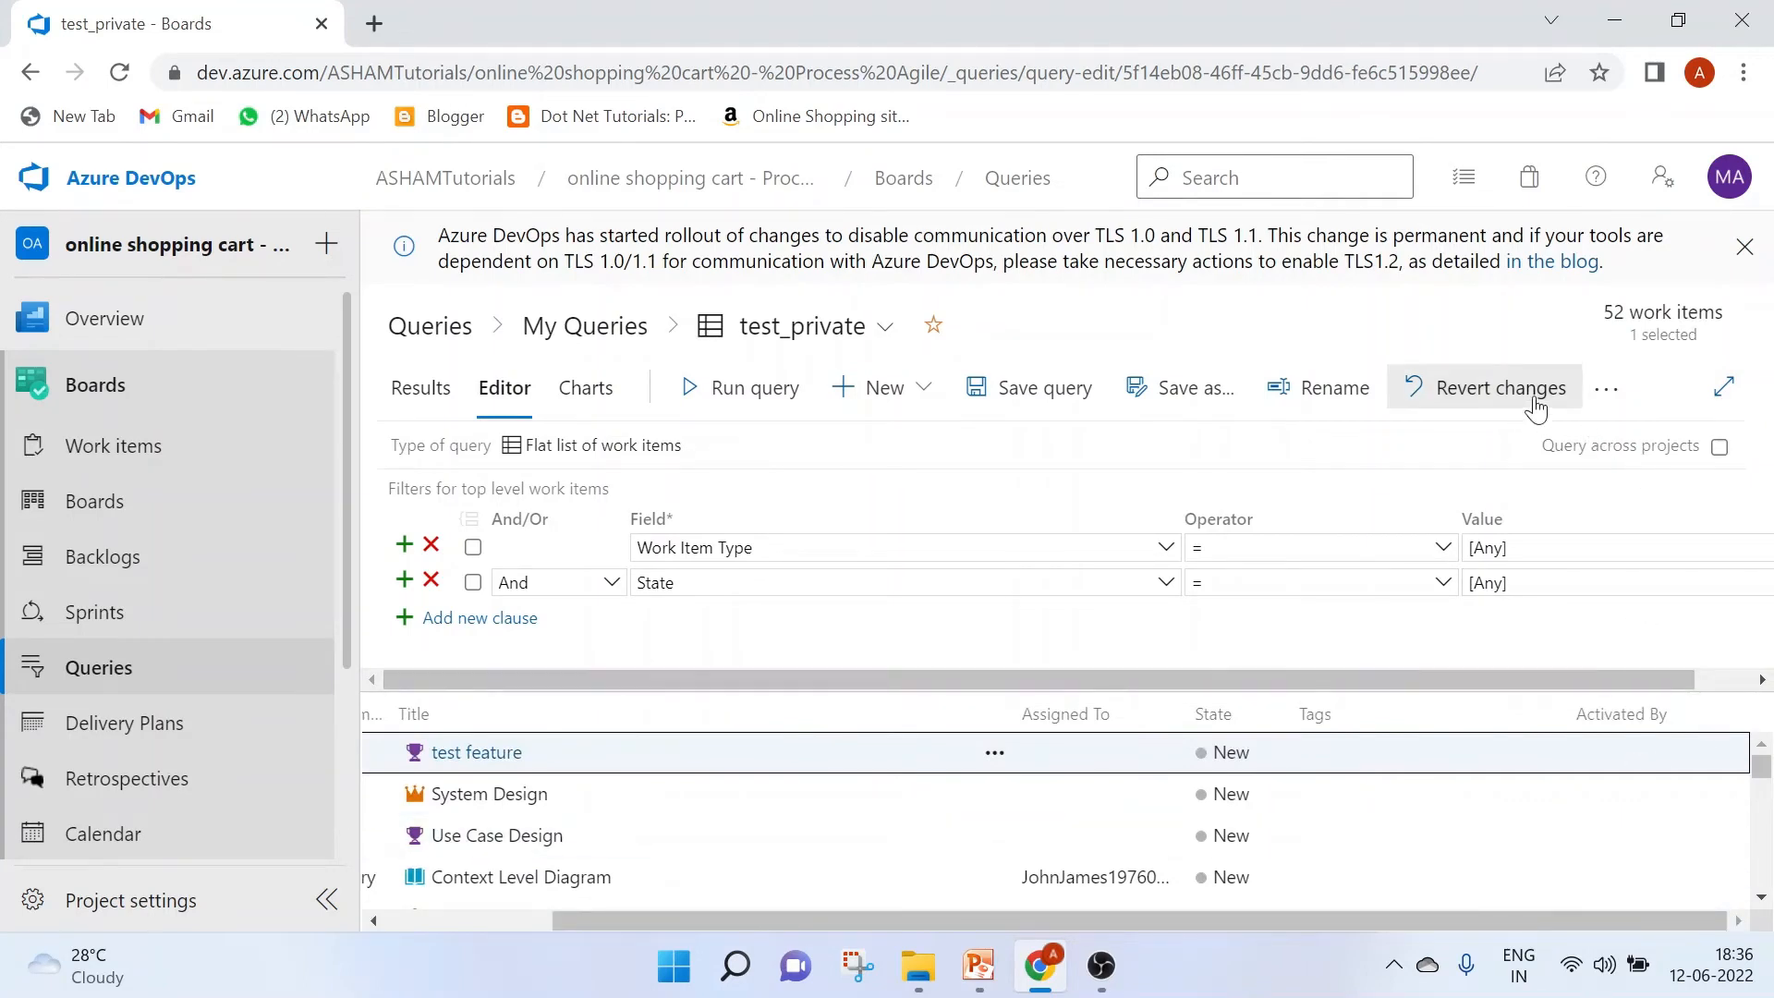
# Reorder the result columns to put Activated By before Title and State before Assigned To, and remove the Tags column.
pyautogui.click(1606, 390)
pyautogui.click(1483, 446)
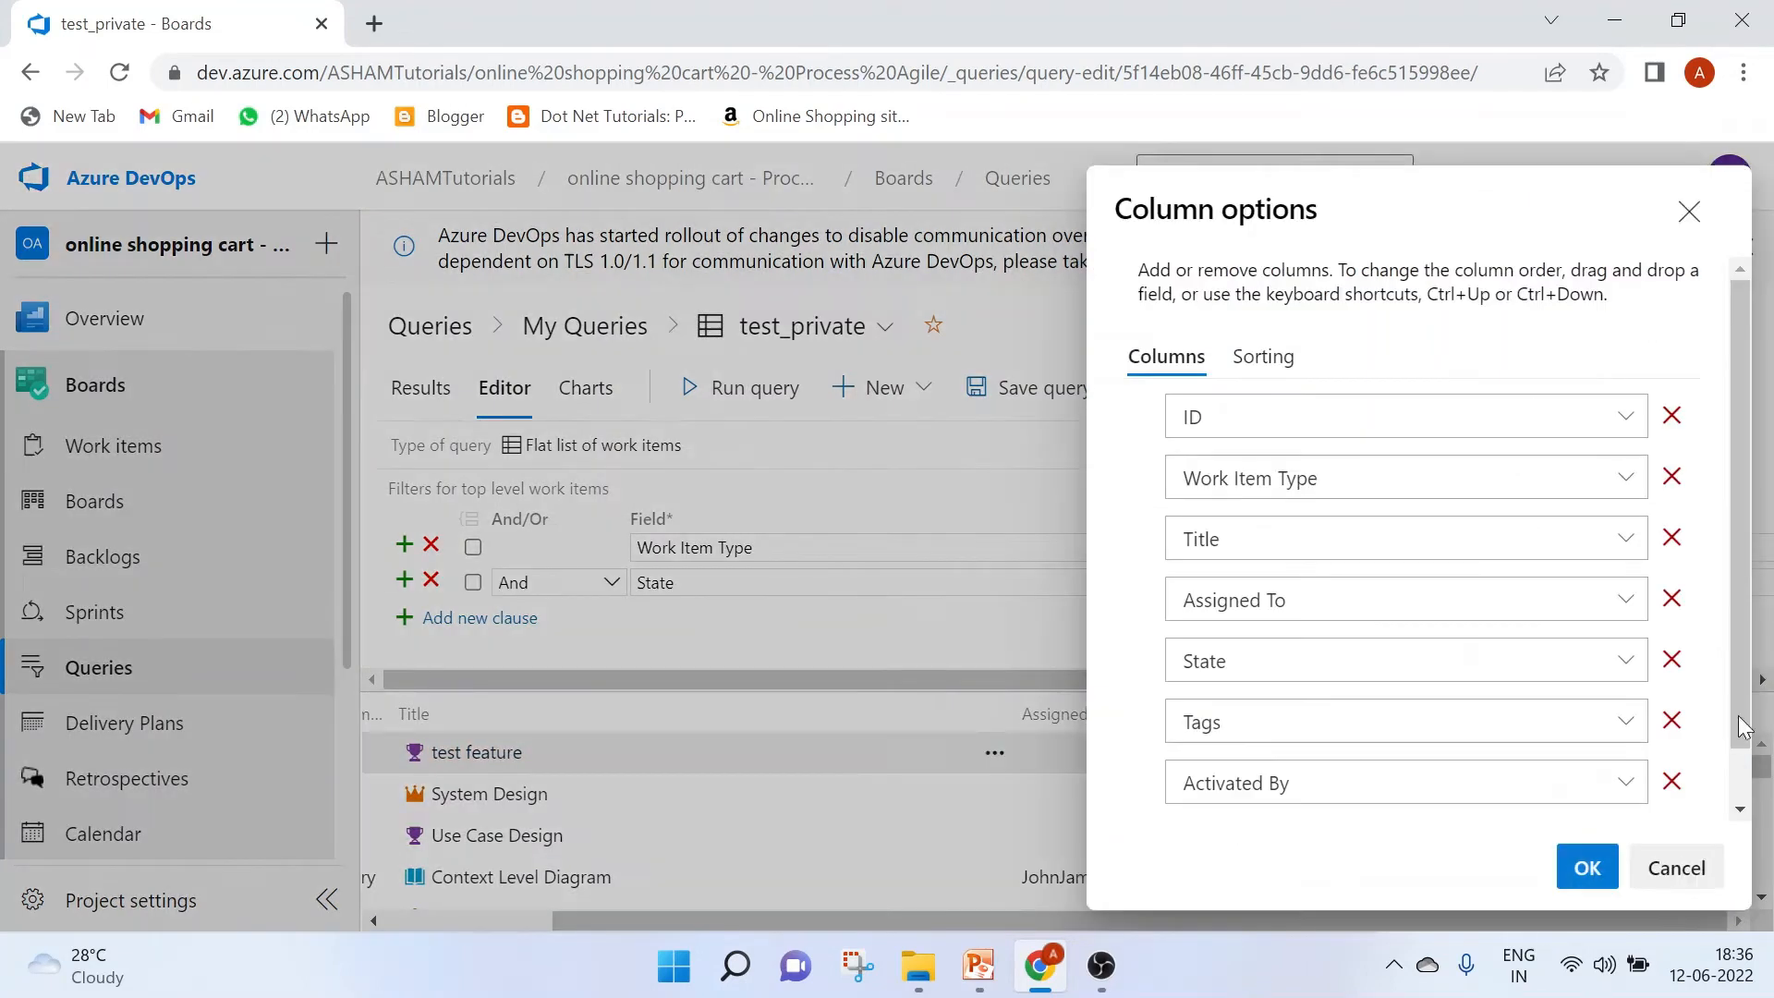
pyautogui.moveTo(1126, 783); pyautogui.dragTo(1161, 540)
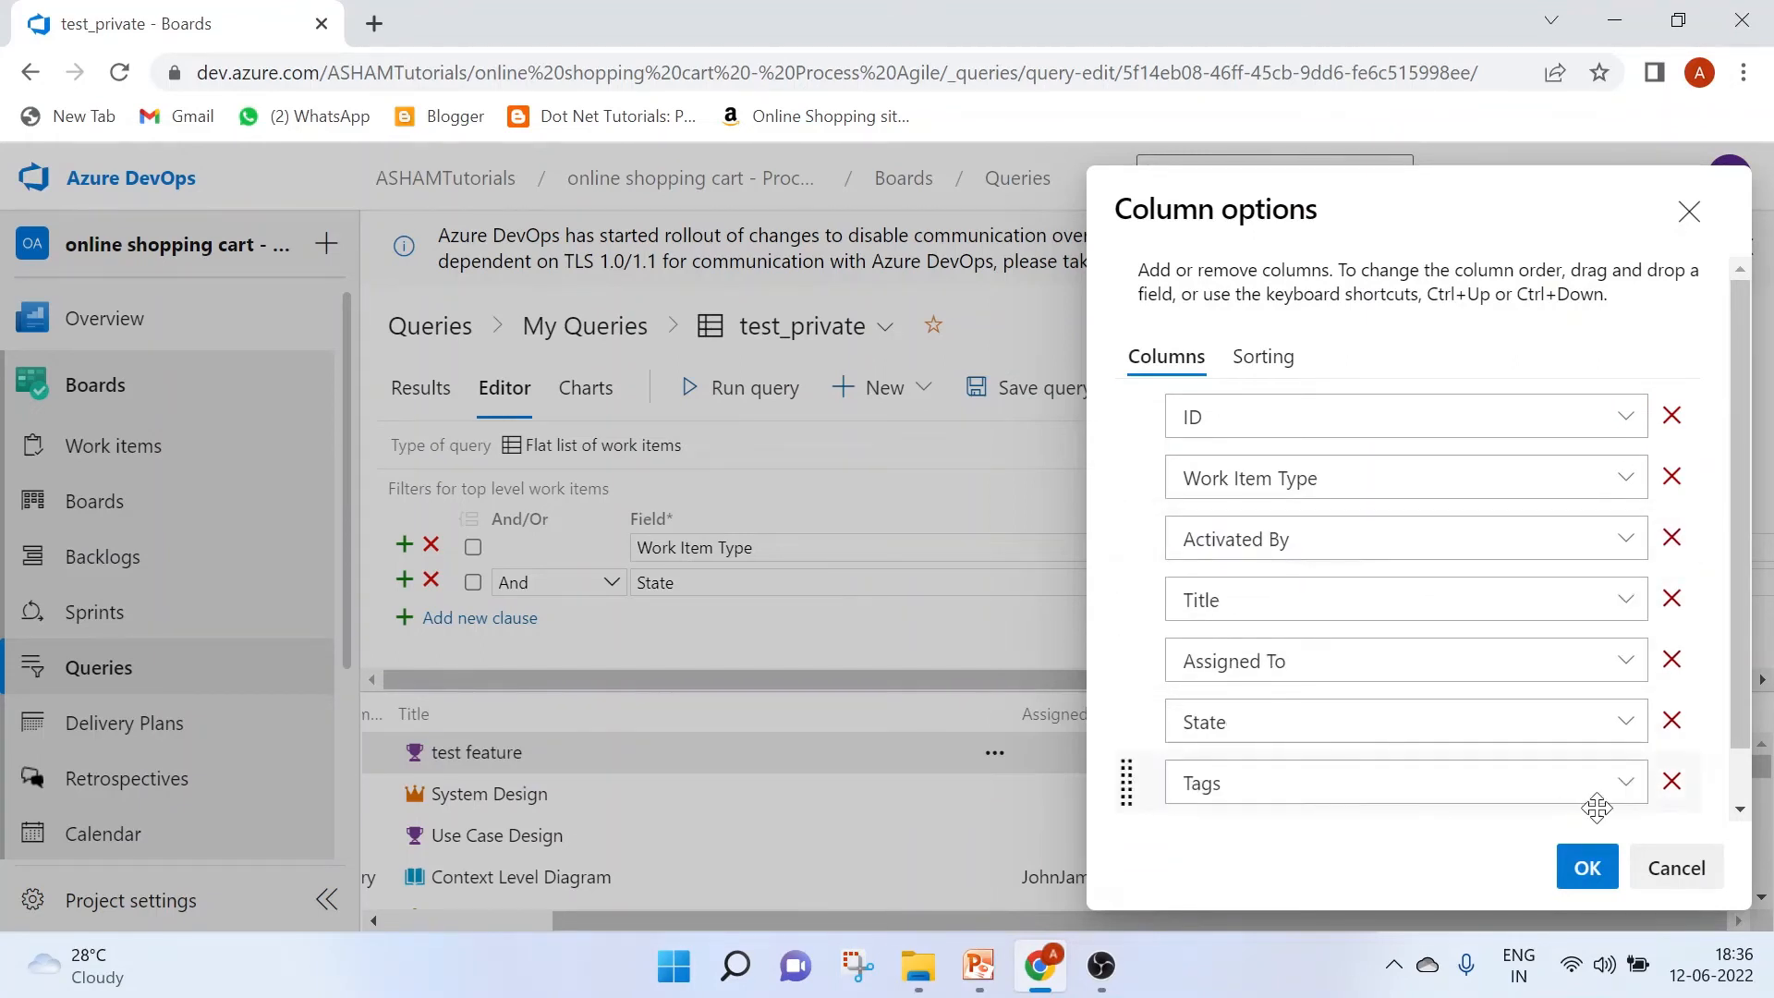
pyautogui.click(1672, 782)
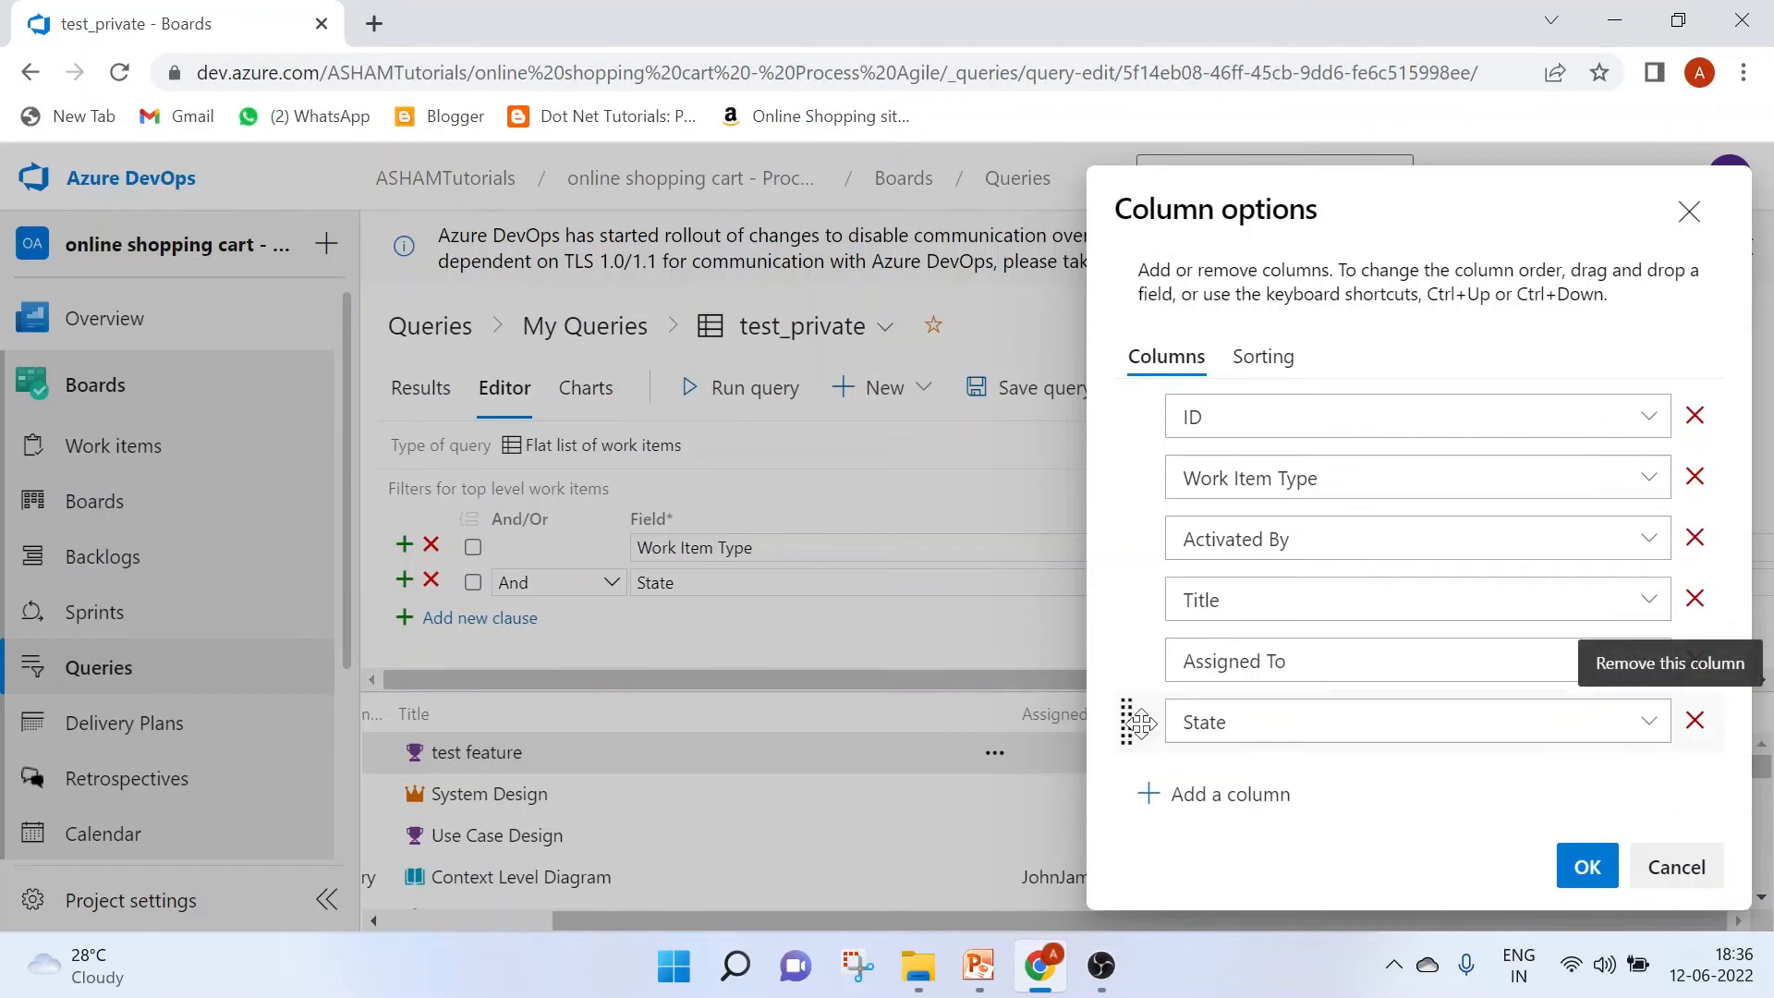
pyautogui.moveTo(1128, 720); pyautogui.dragTo(1135, 658)
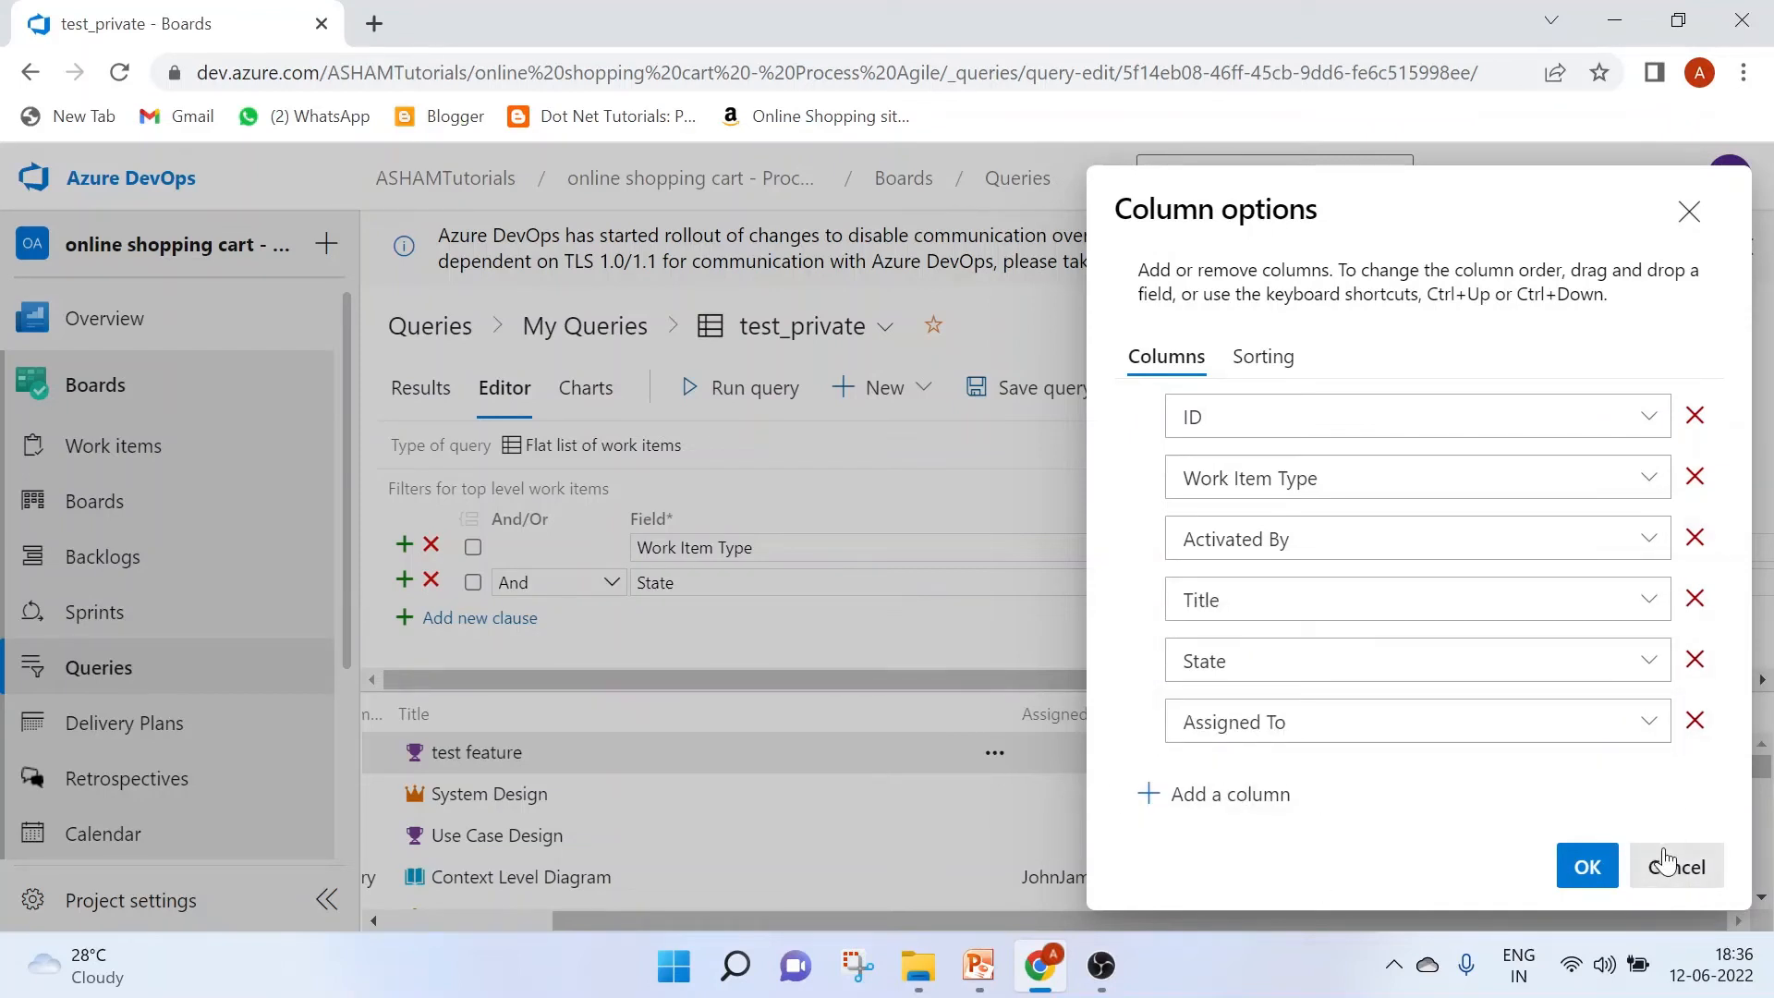
# Add Accepted By as an ascending sort column and apply the column options.
pyautogui.click(1272, 367)
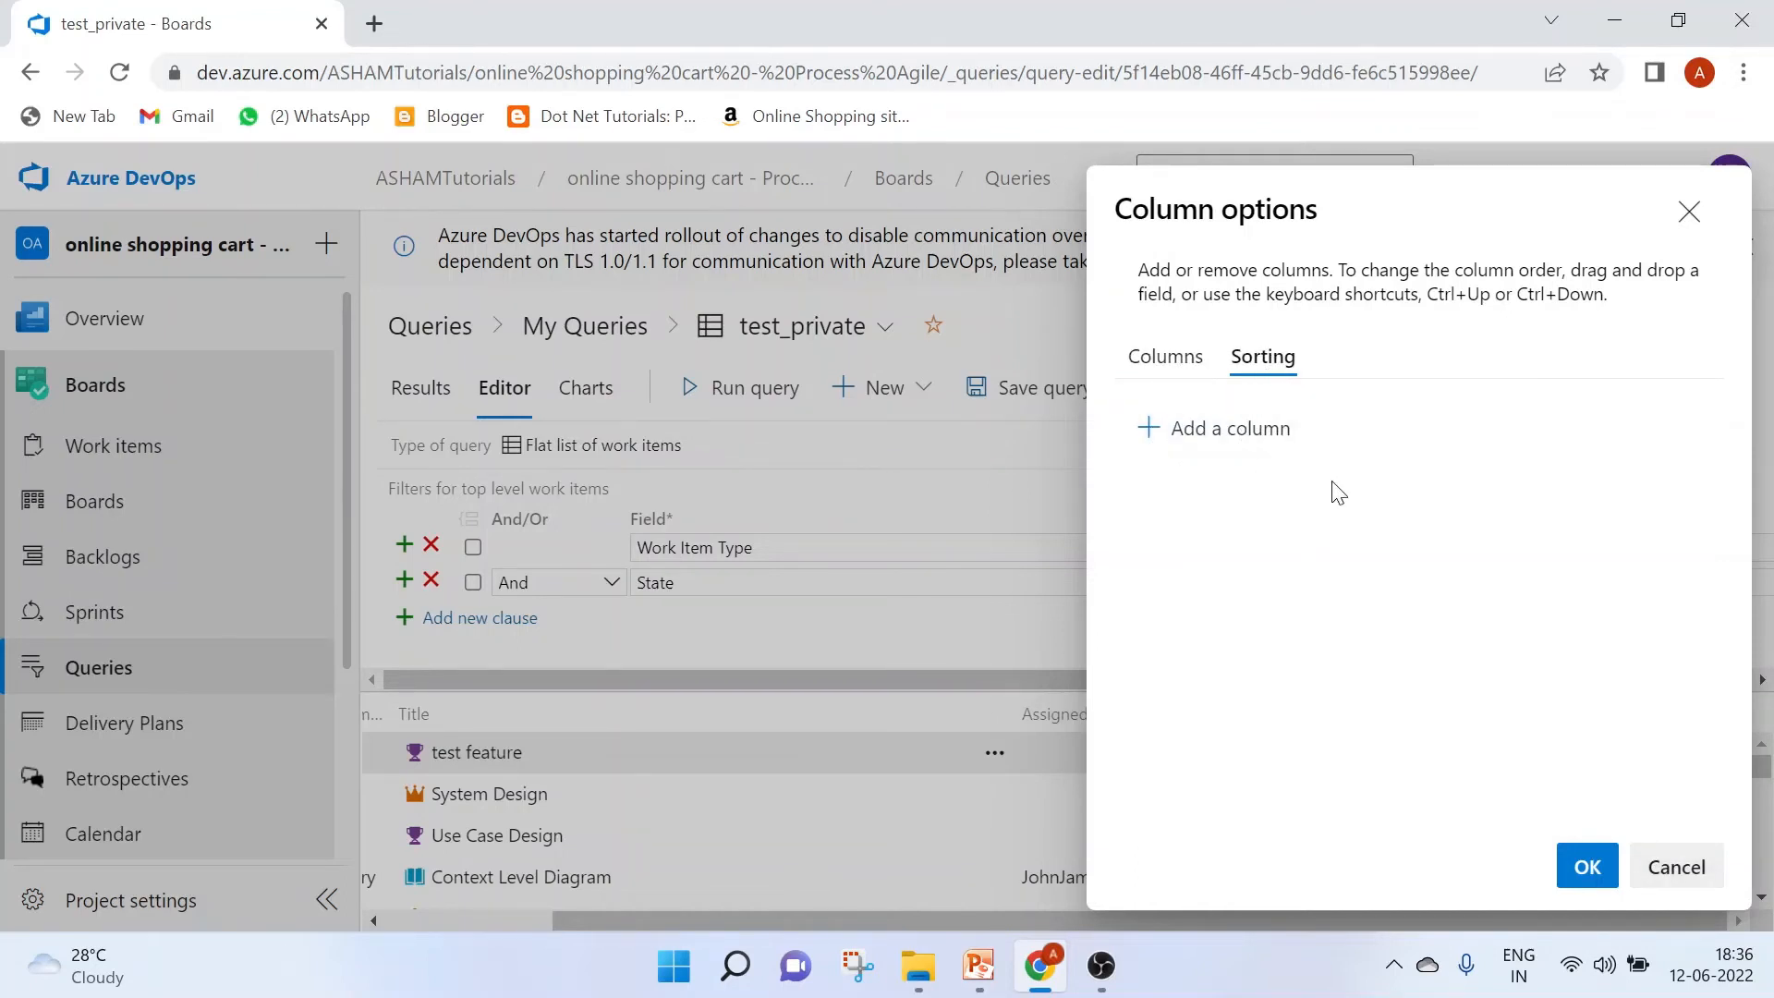
pyautogui.click(1222, 448)
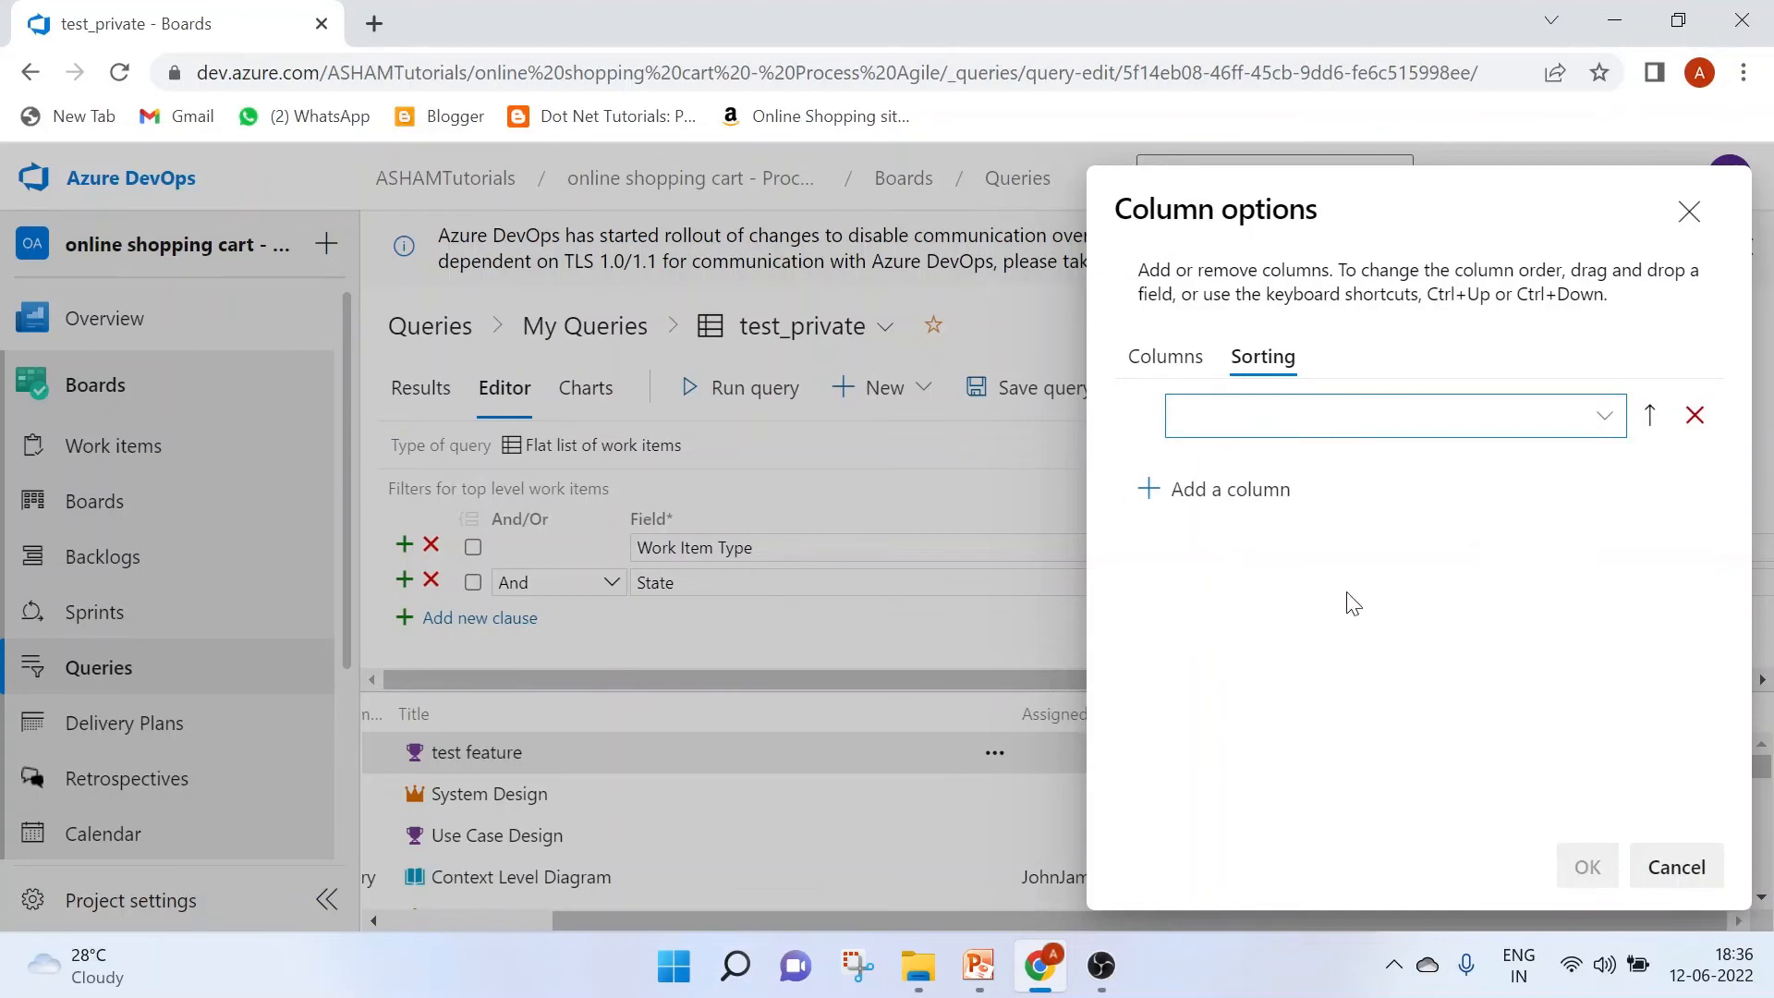
pyautogui.click(1604, 425)
pyautogui.click(1291, 475)
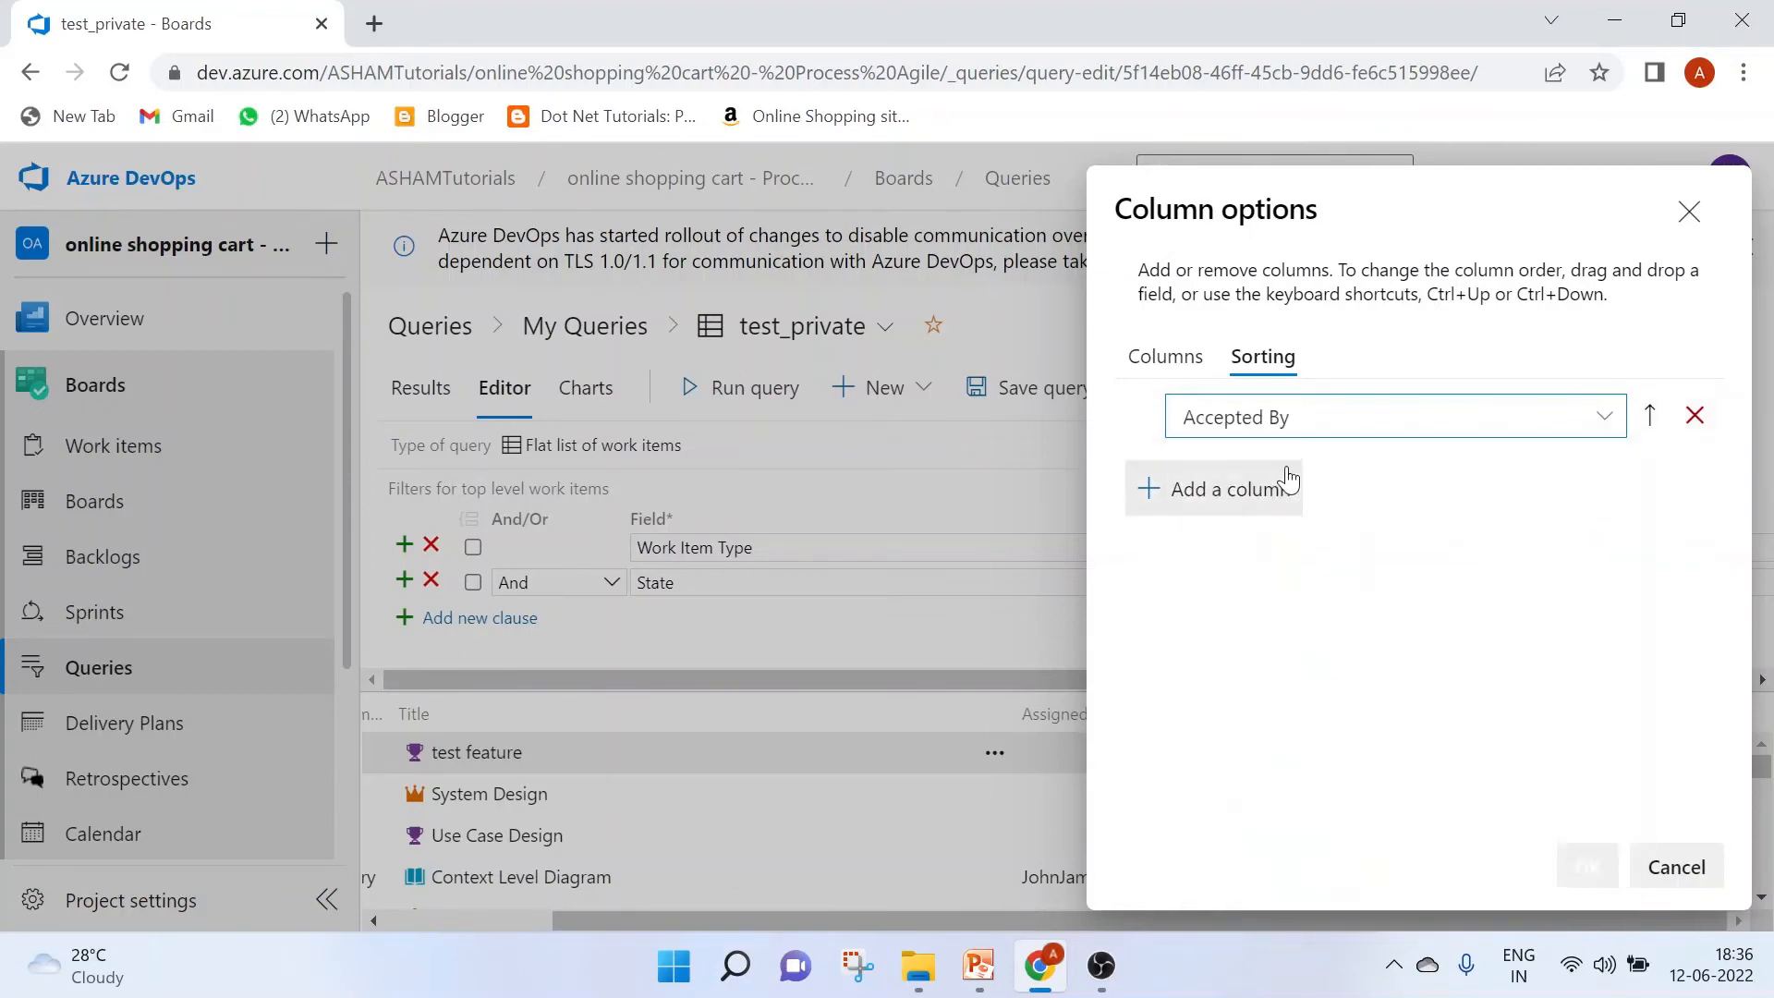
pyautogui.click(1605, 417)
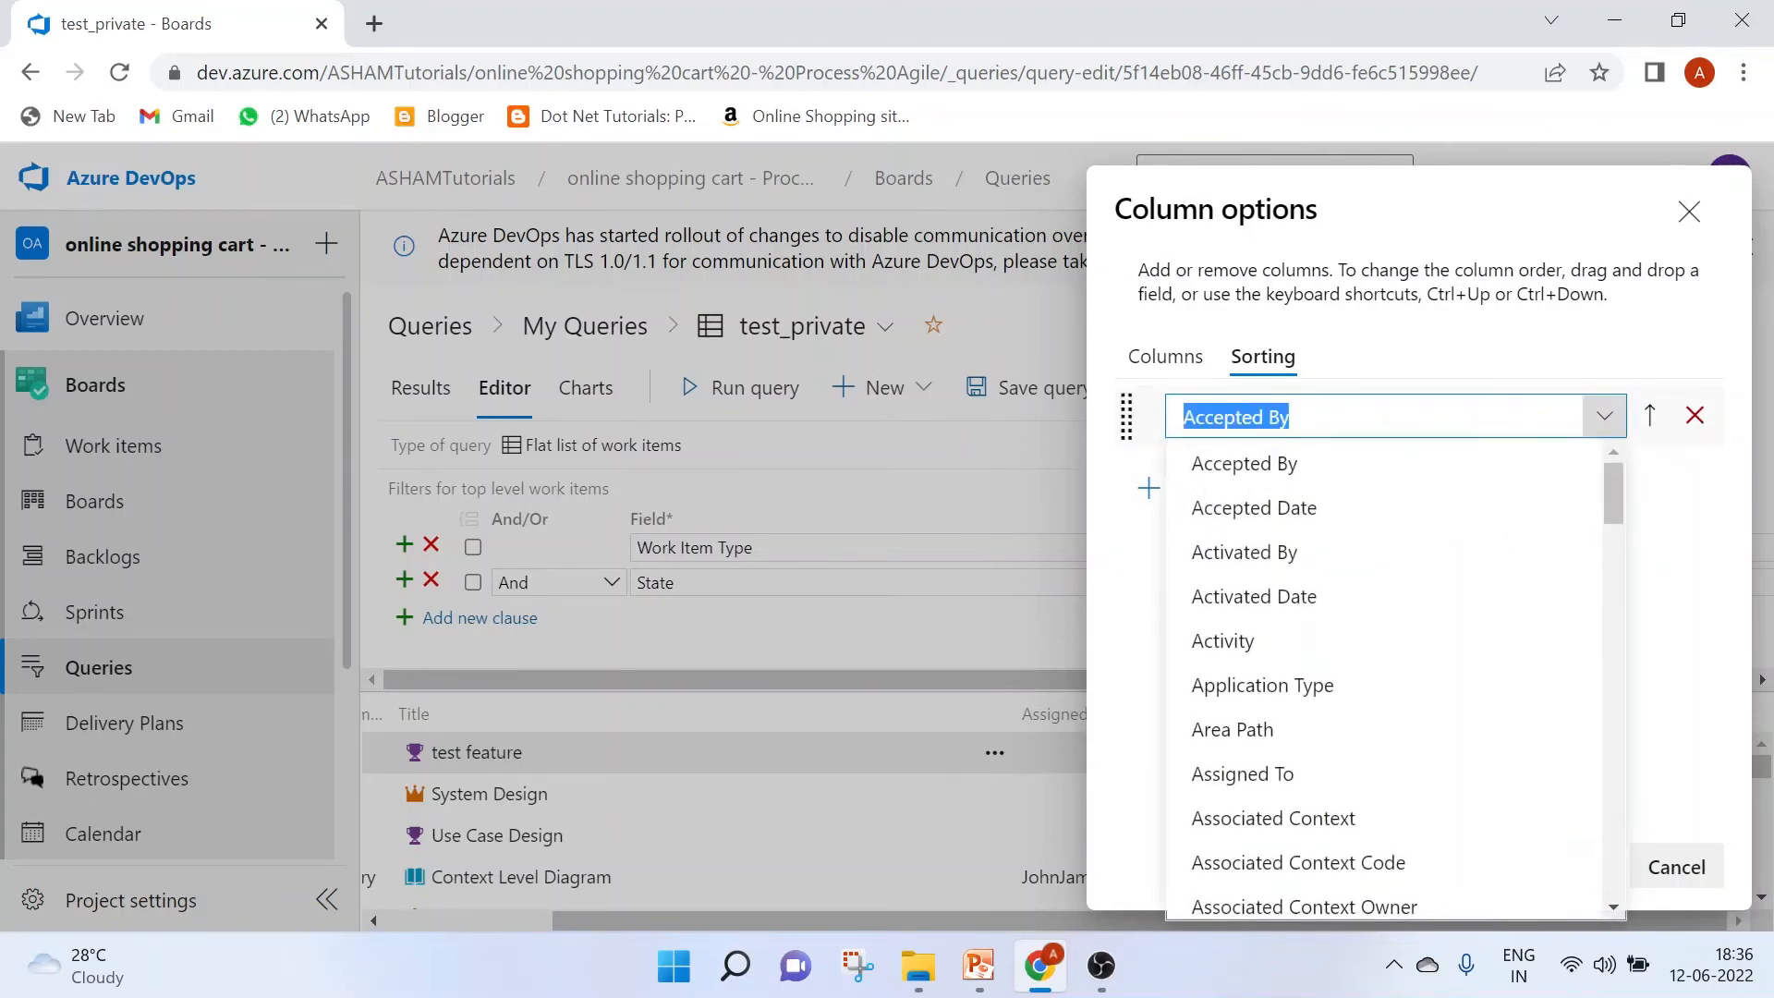
pyautogui.click(1165, 357)
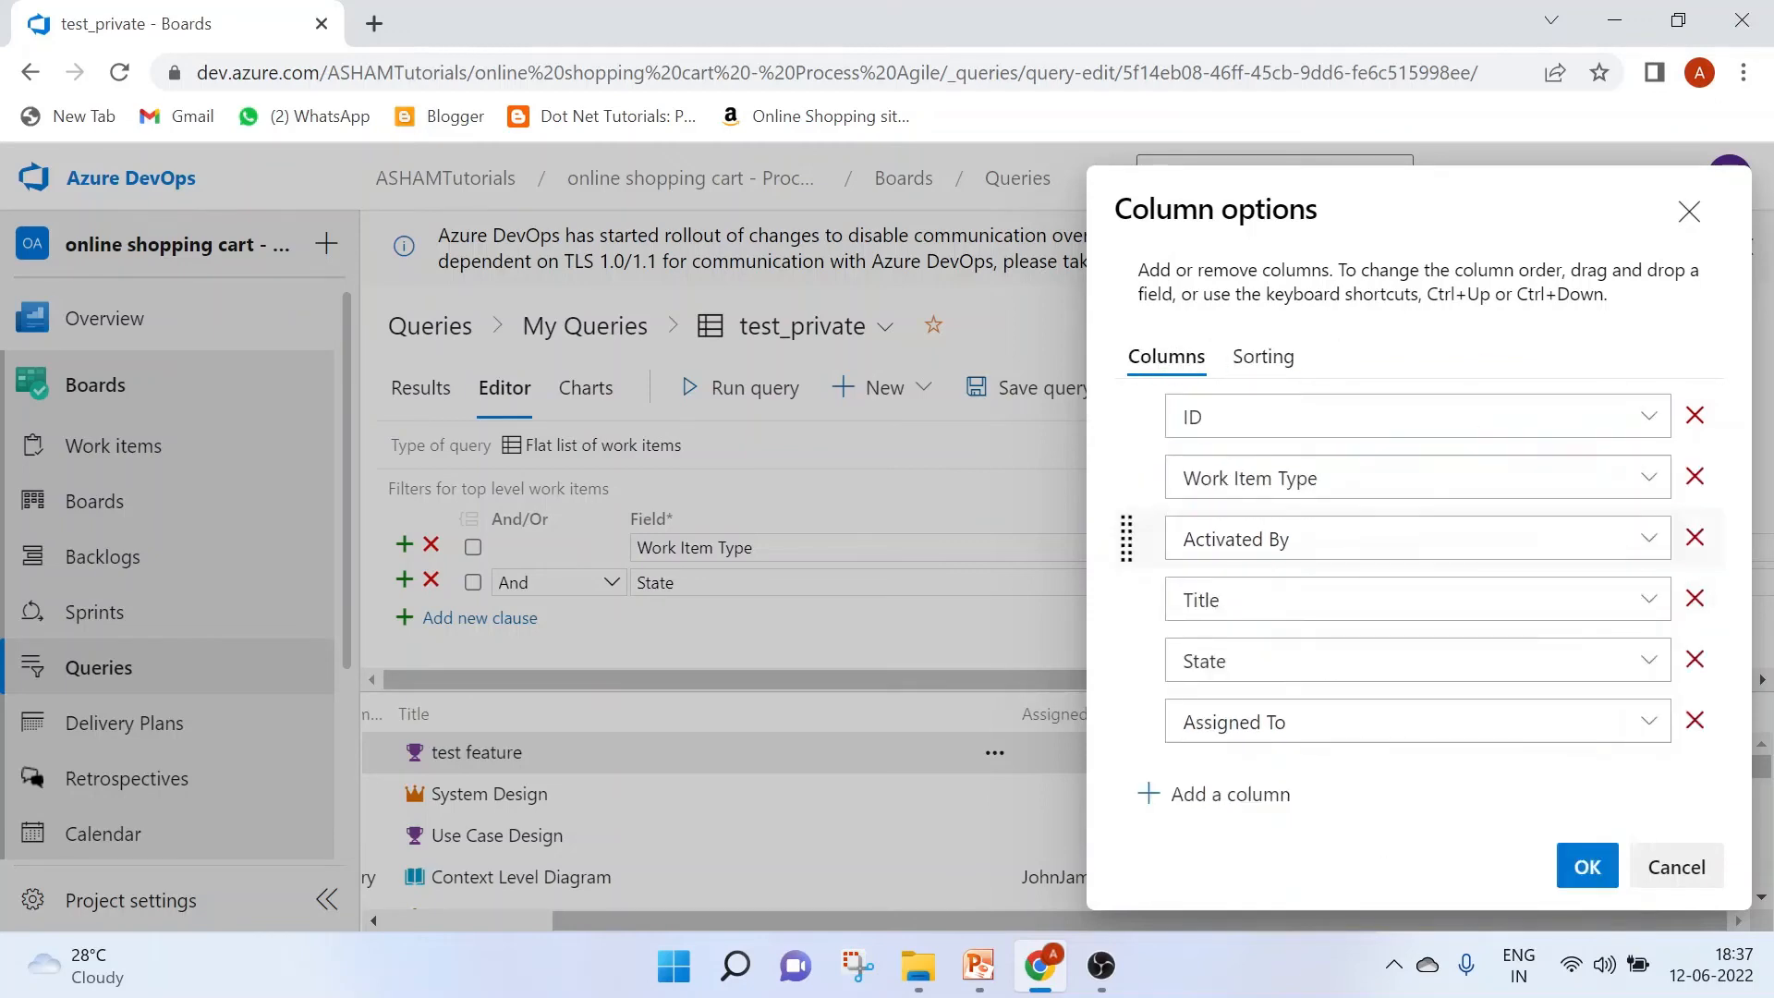
pyautogui.click(1587, 867)
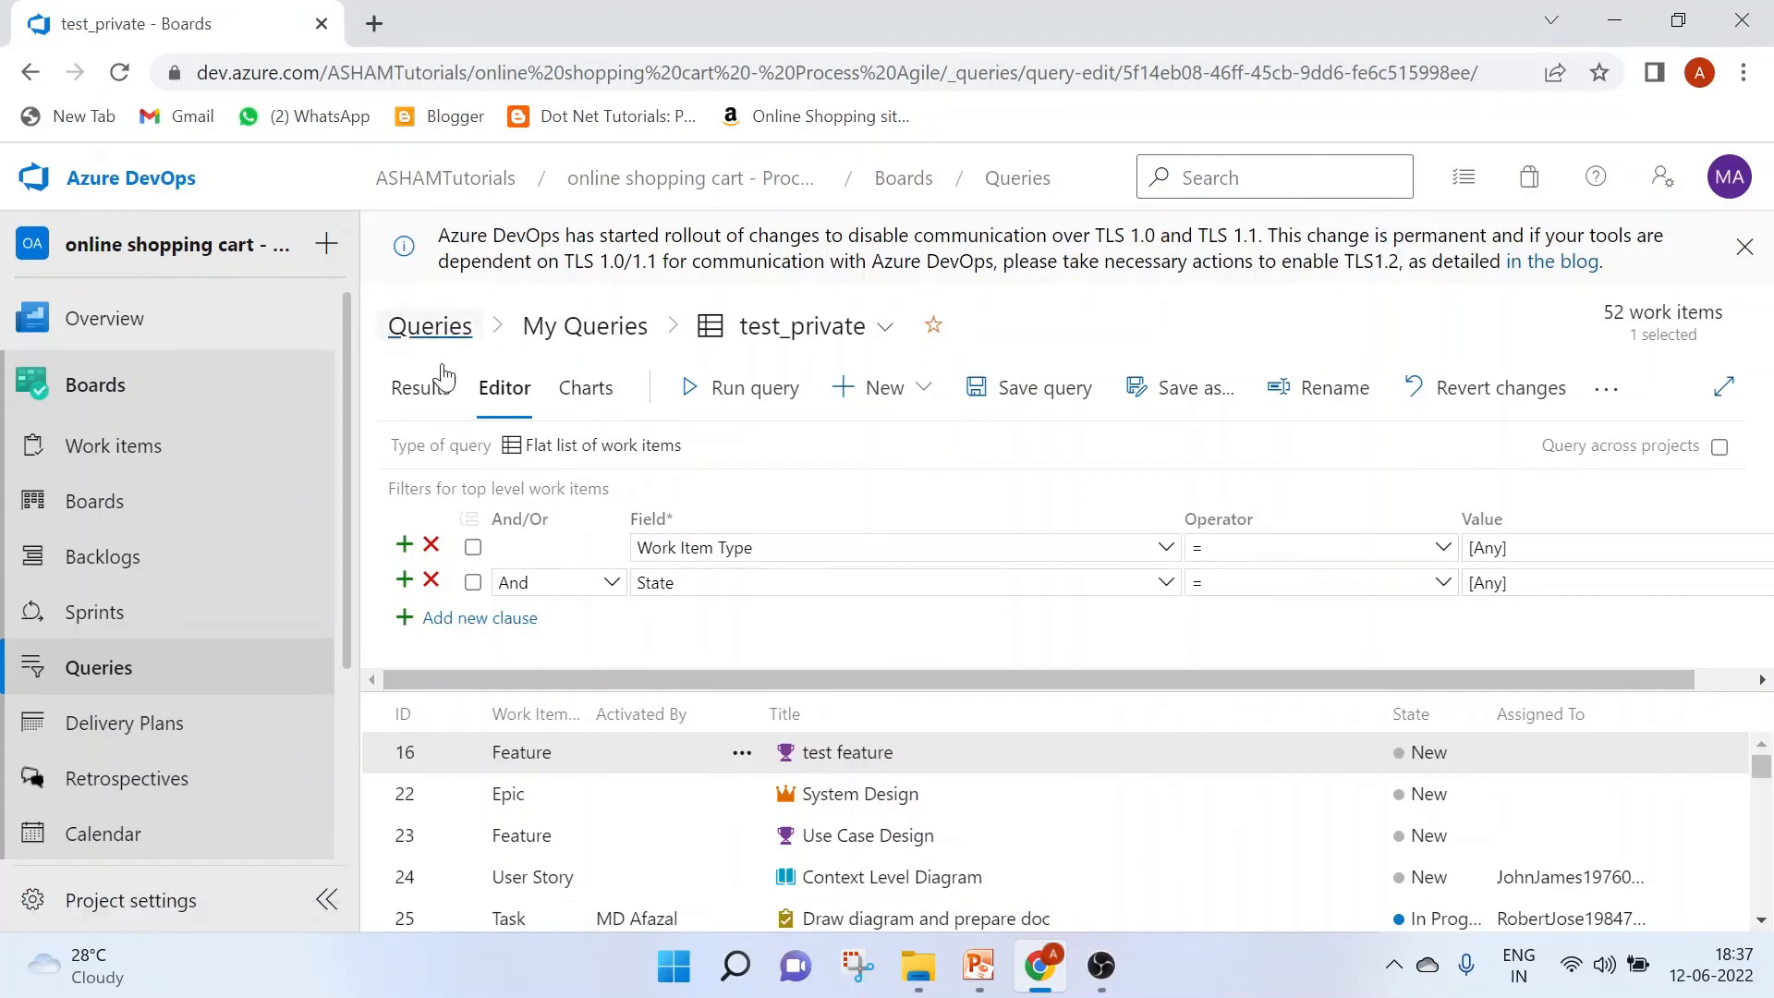
# Save the column changes to the test_private query and return to the list of all queries.
pyautogui.click(429, 326)
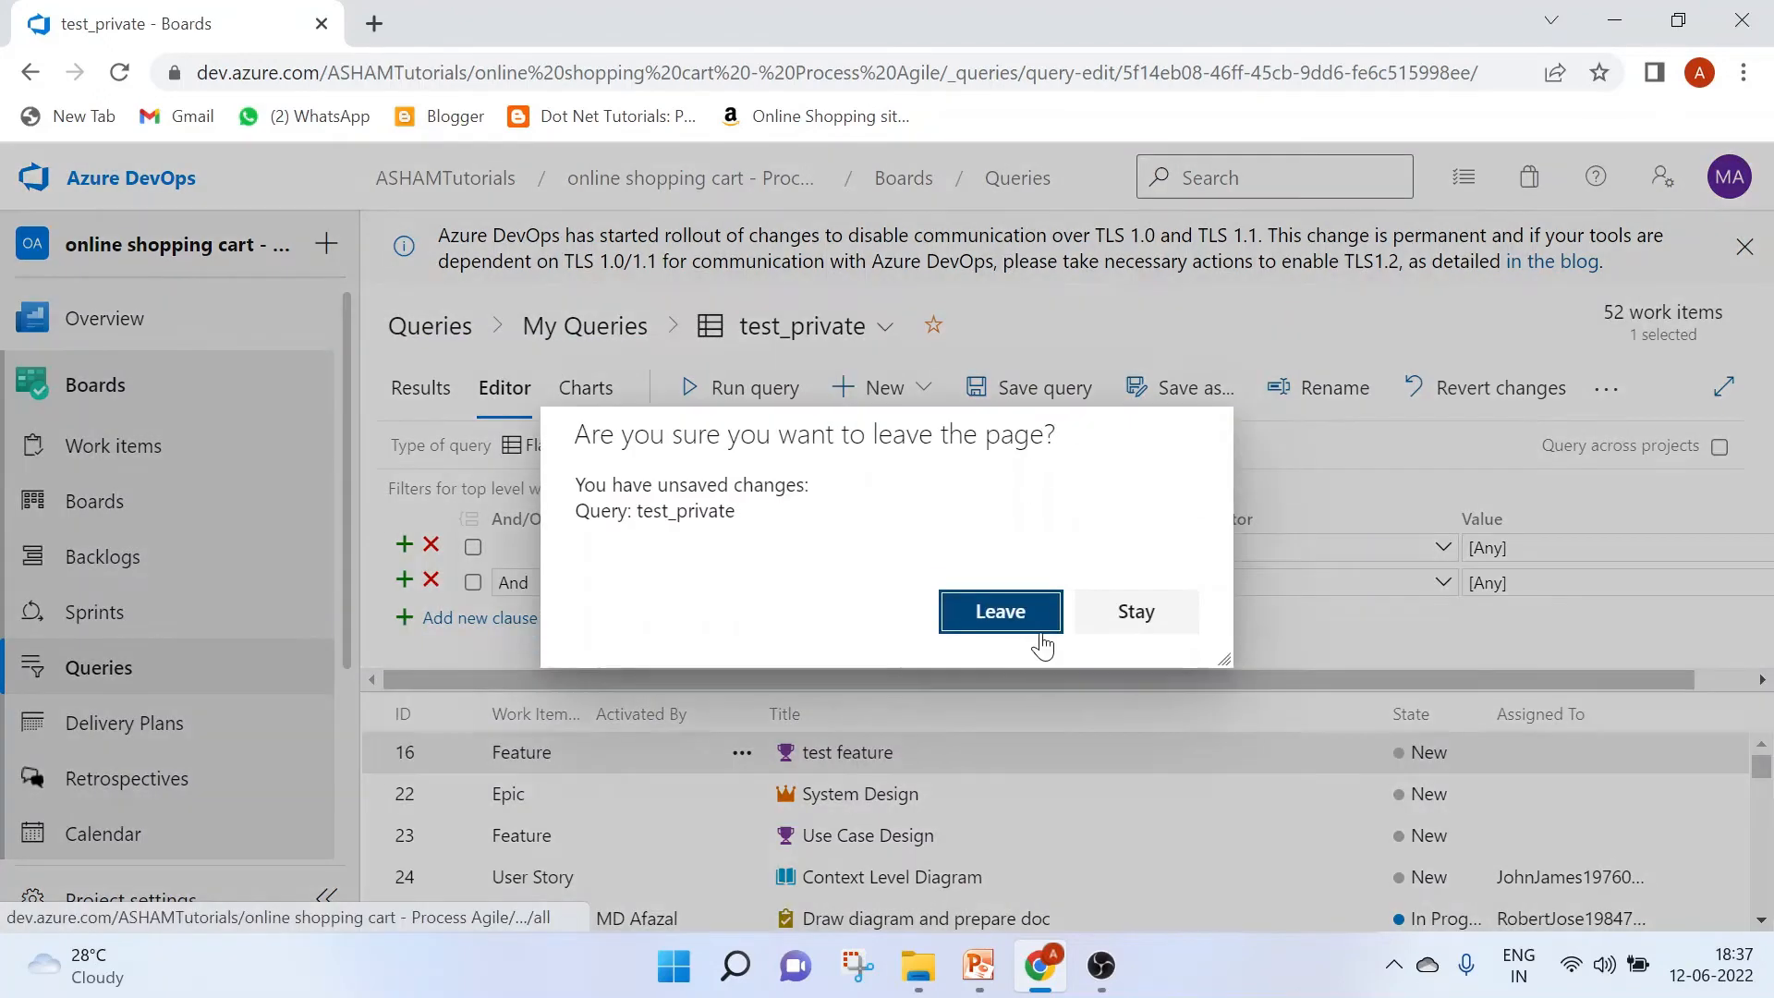
pyautogui.click(1139, 628)
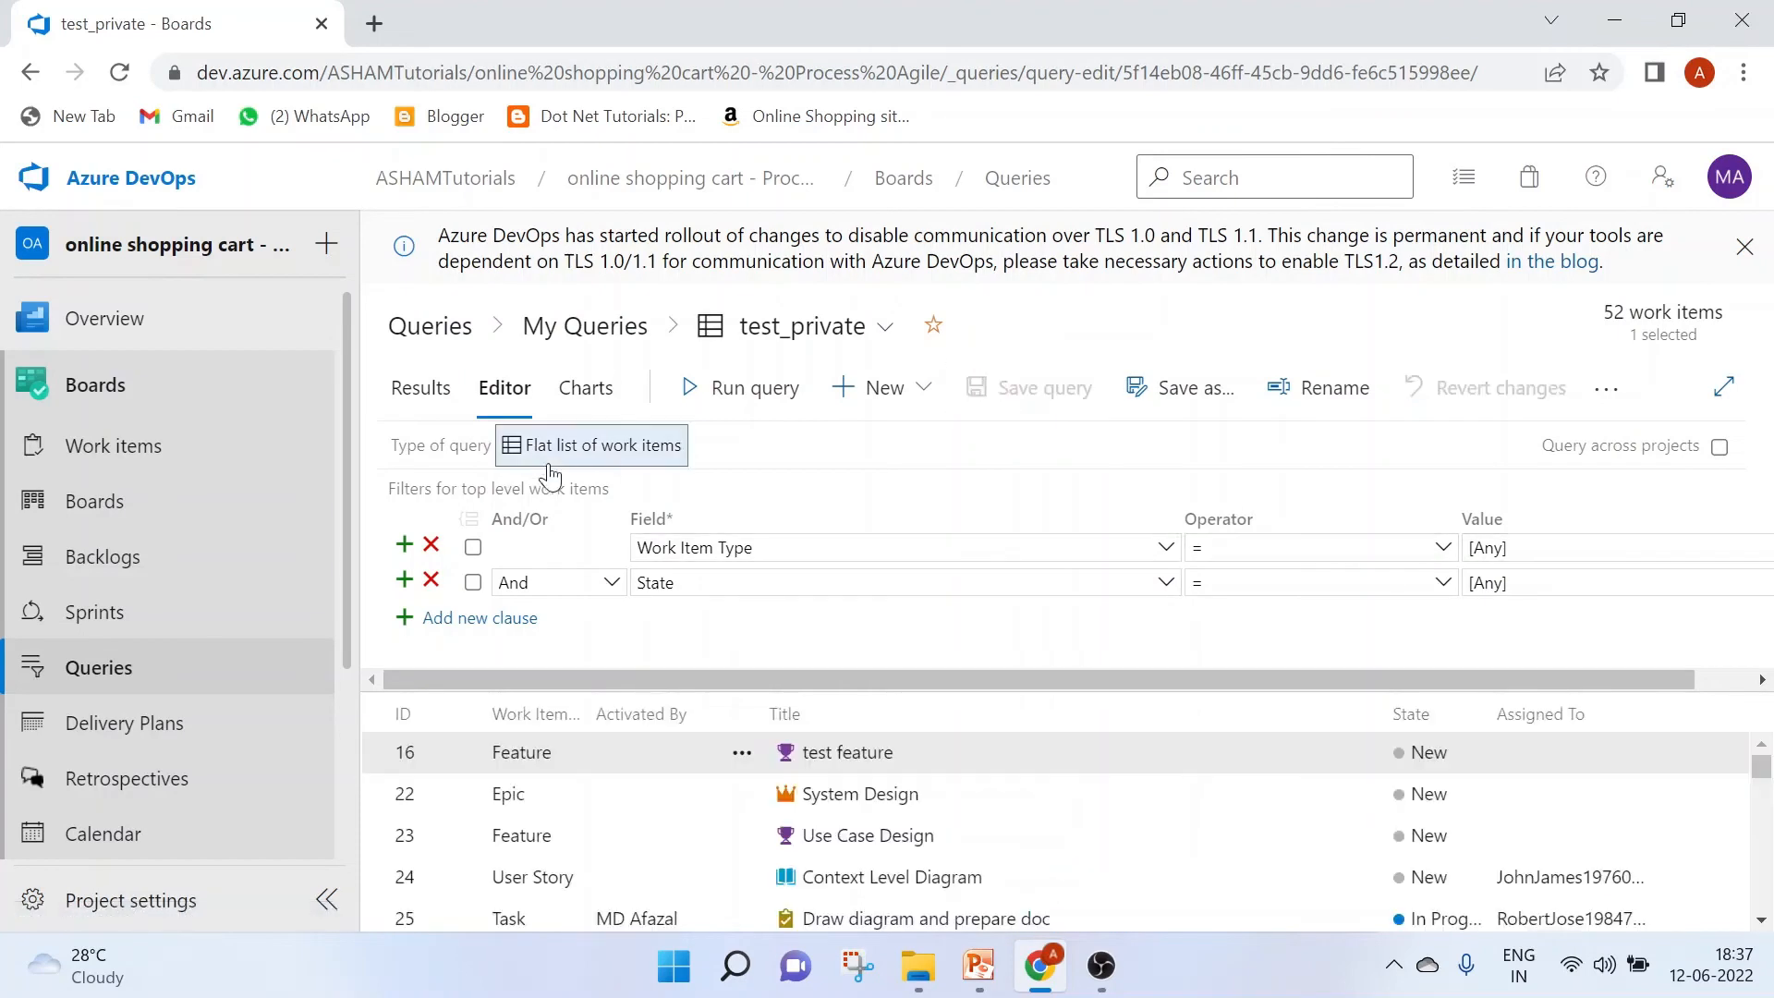
pyautogui.click(430, 326)
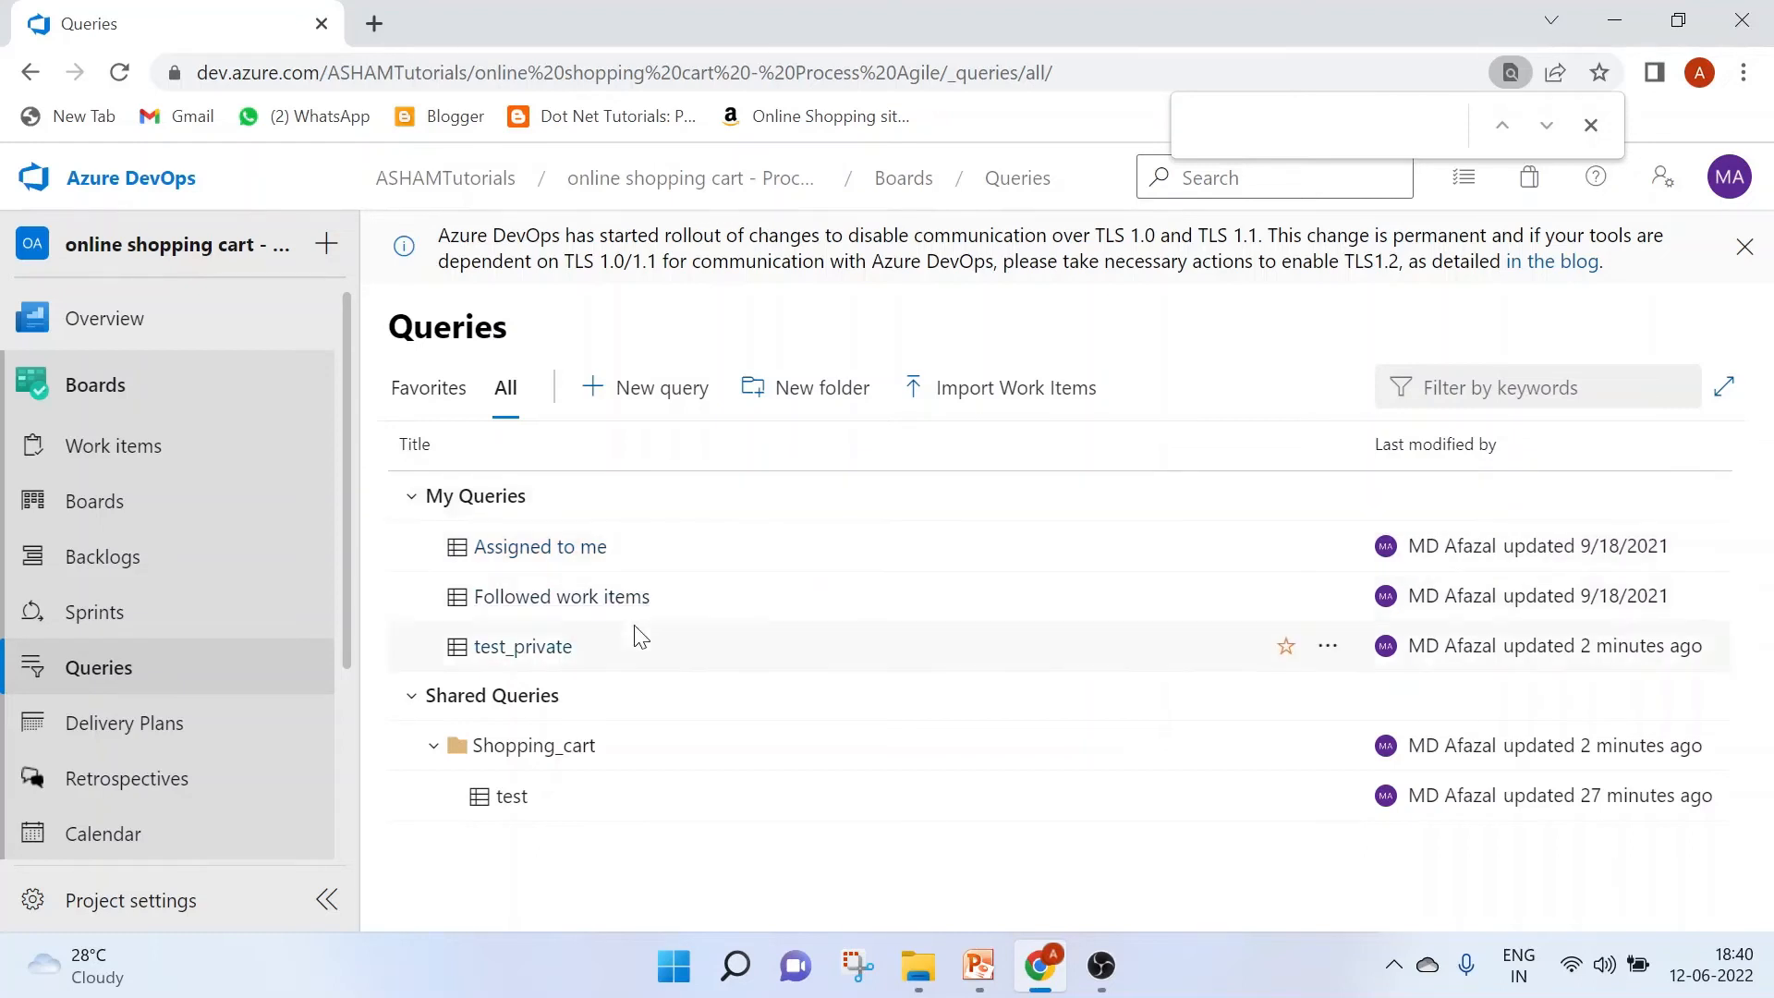
# Create a new query and set the value of its Work Item Type clause to Bug.
pyautogui.click(646, 395)
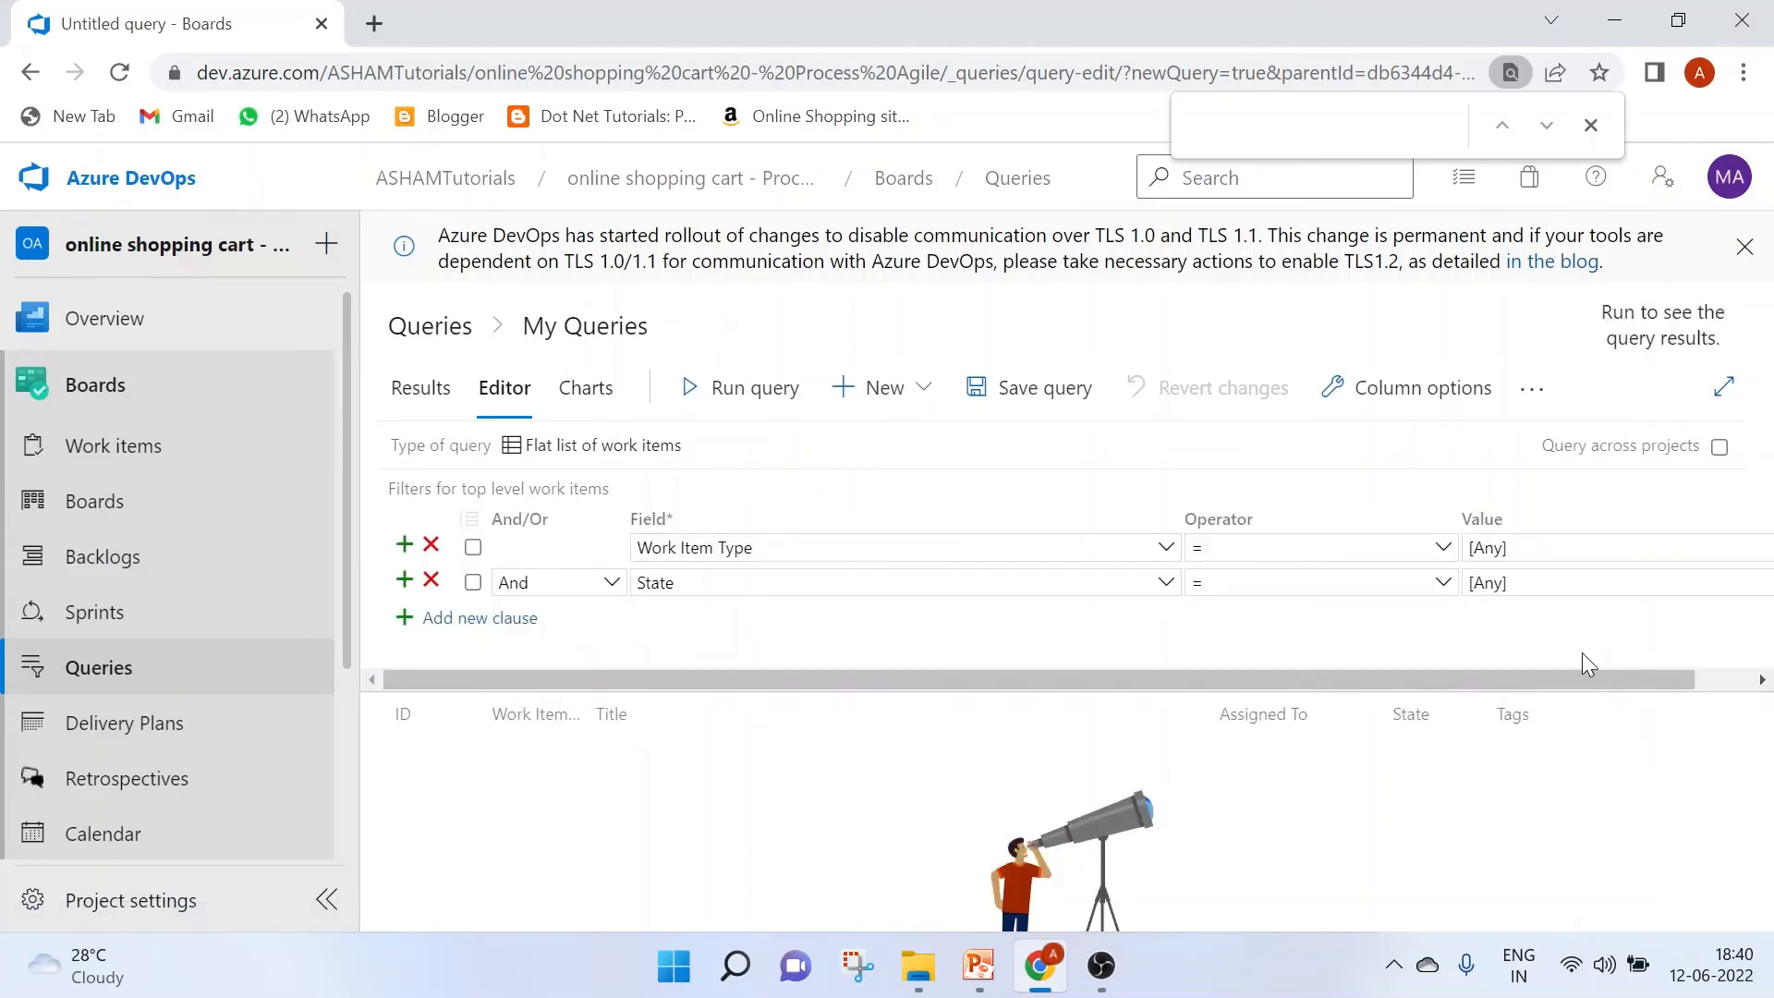
pyautogui.moveTo(1234, 680); pyautogui.dragTo(1308, 676)
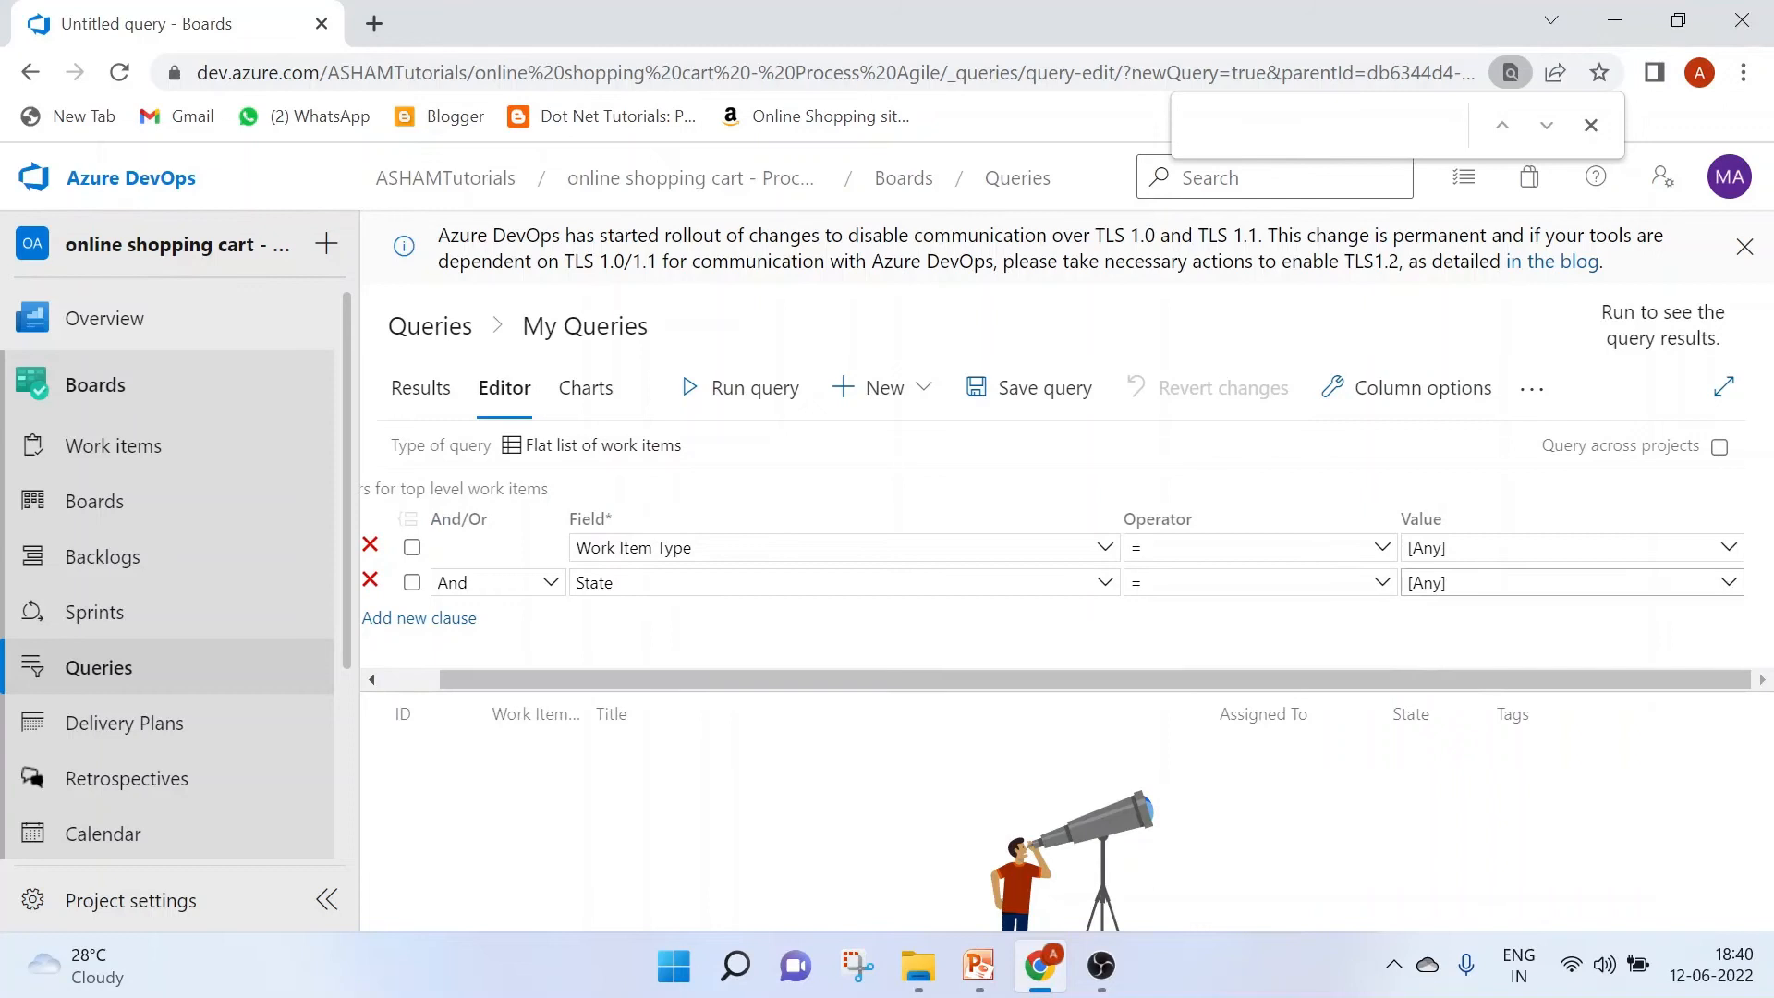
pyautogui.click(1728, 581)
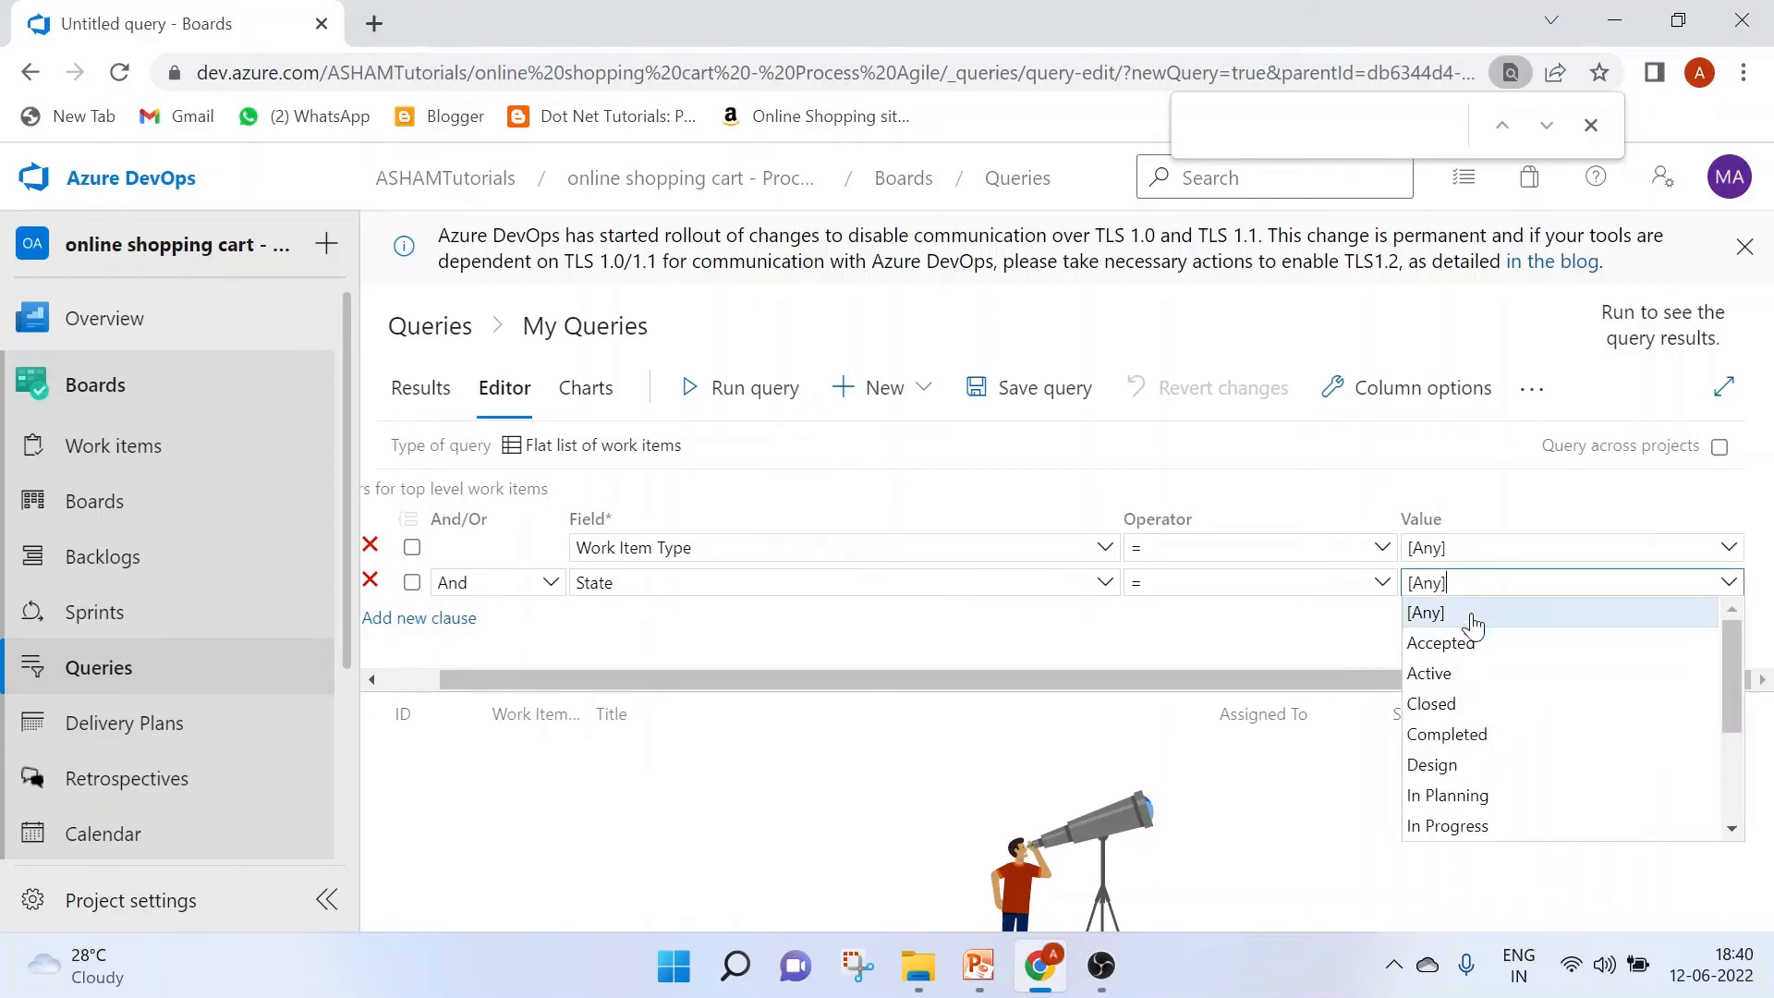
pyautogui.click(1570, 548)
pyautogui.click(1729, 547)
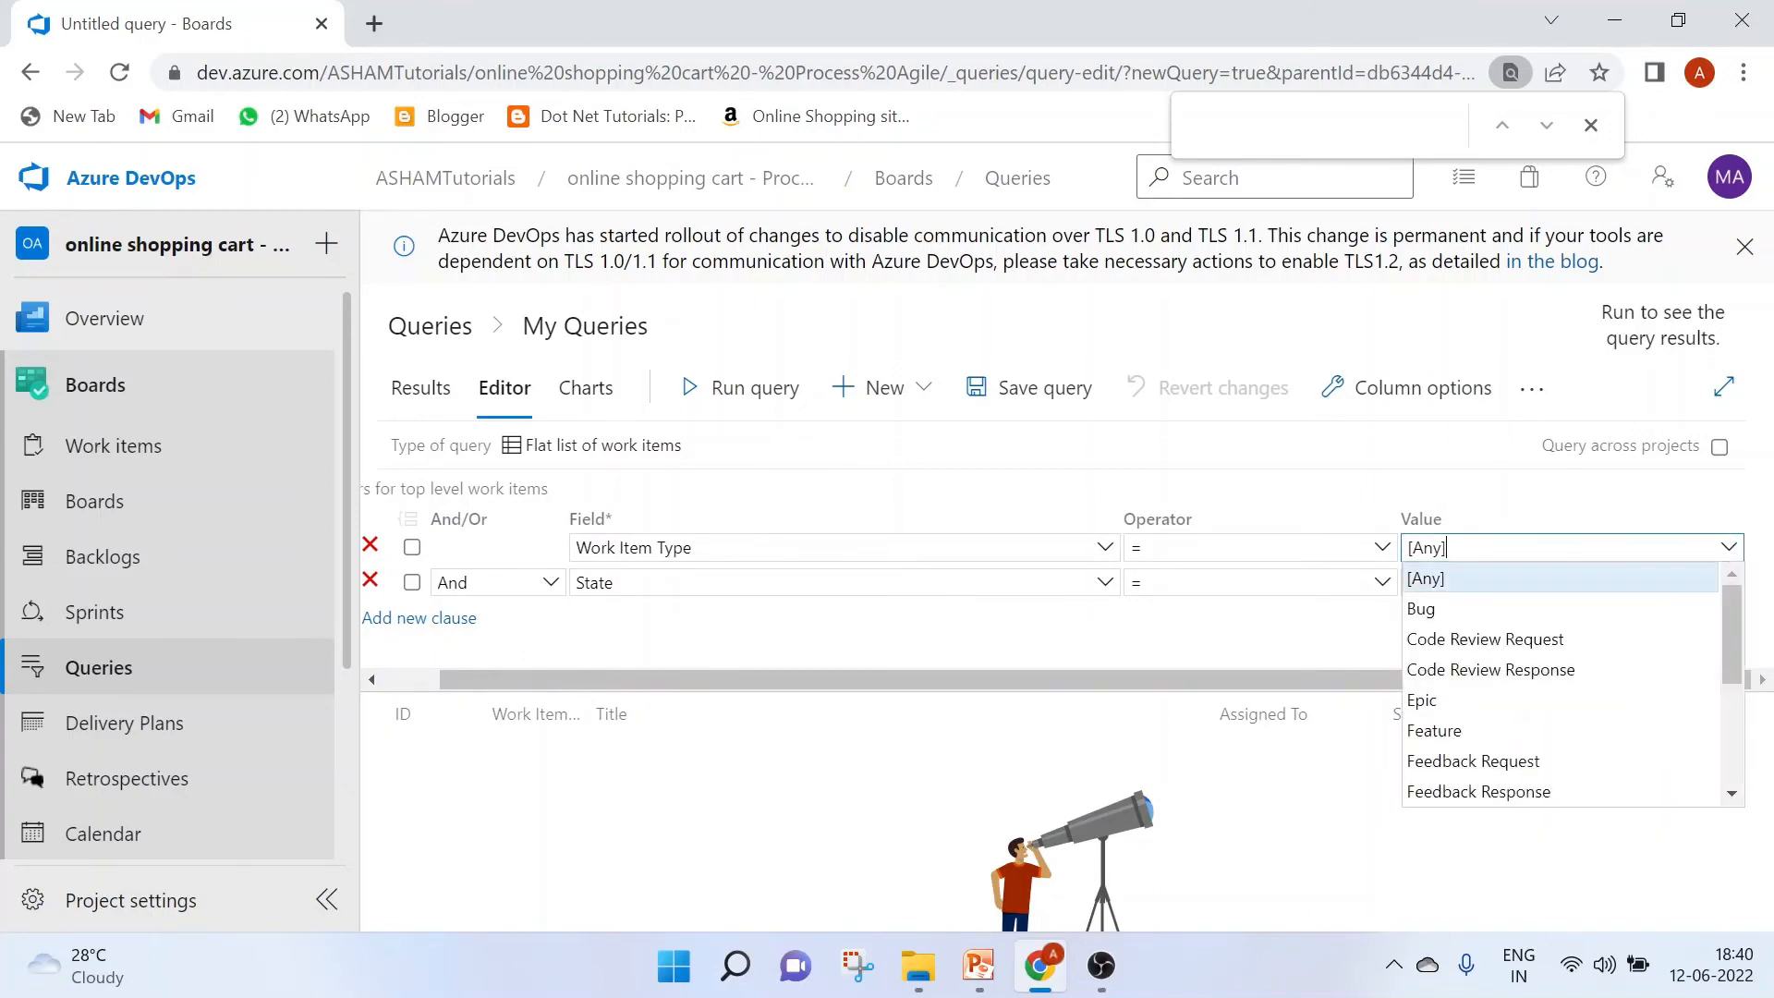
pyautogui.click(1418, 605)
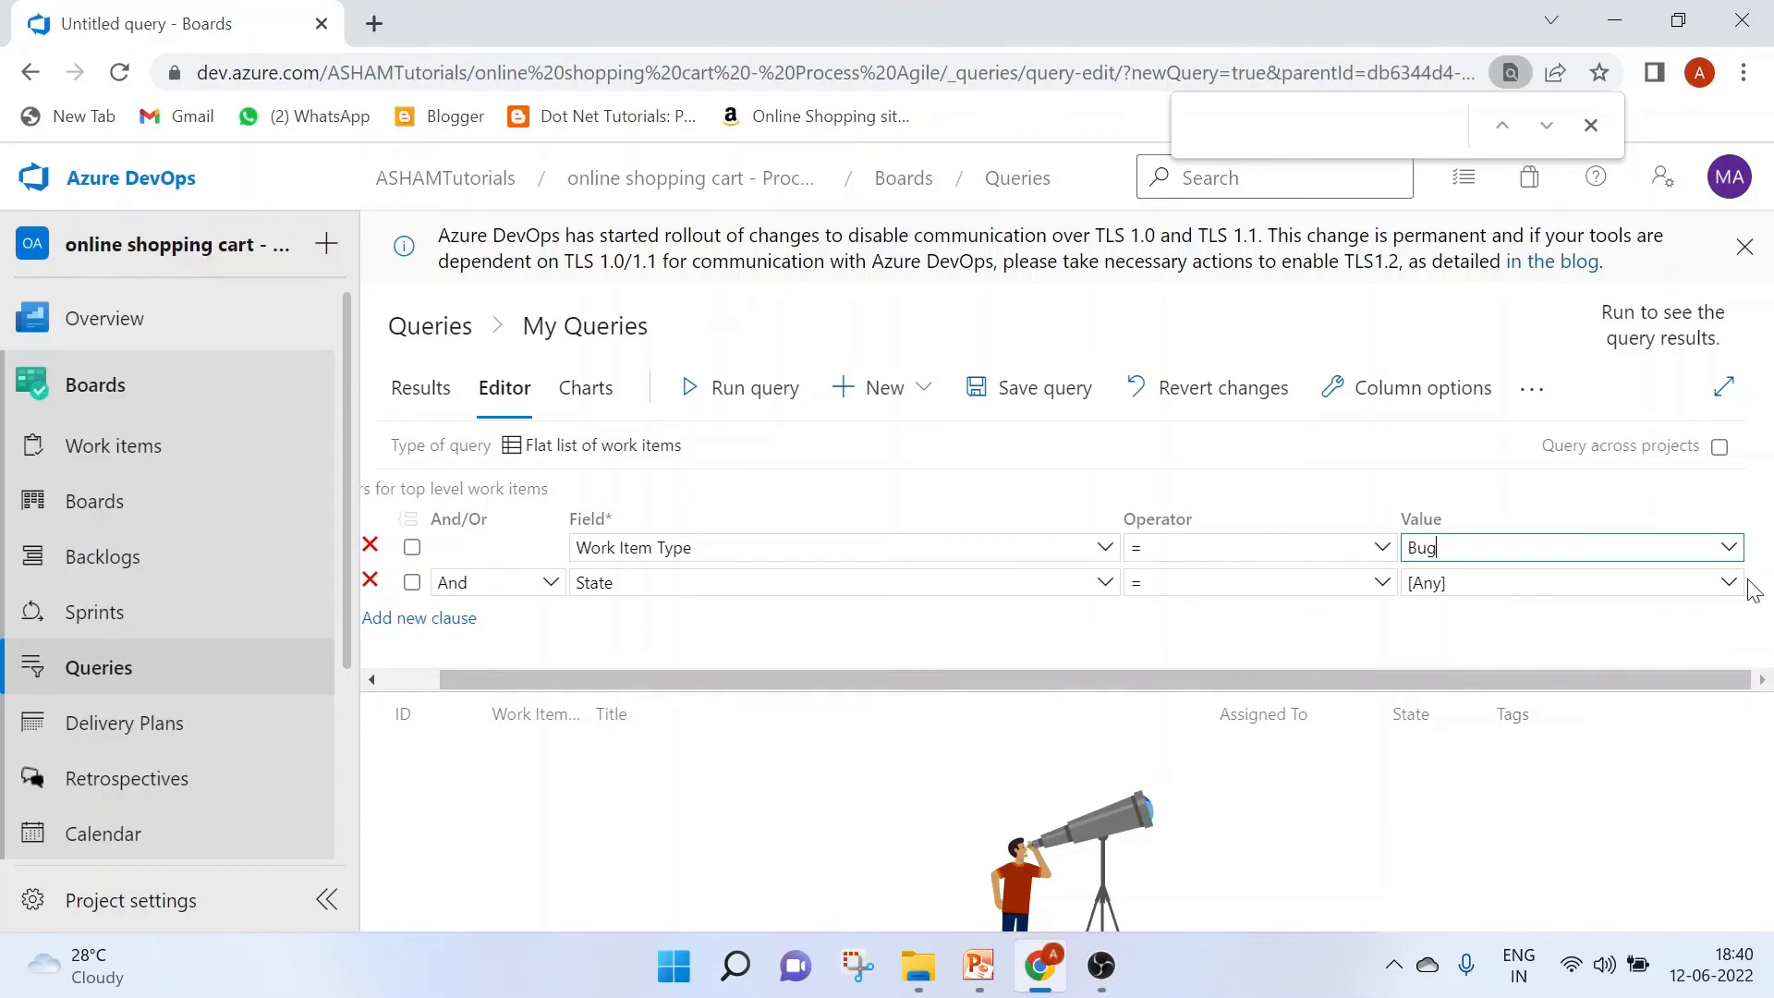
# Set the value of the State clause to In Progress and run the query.
pyautogui.click(1729, 582)
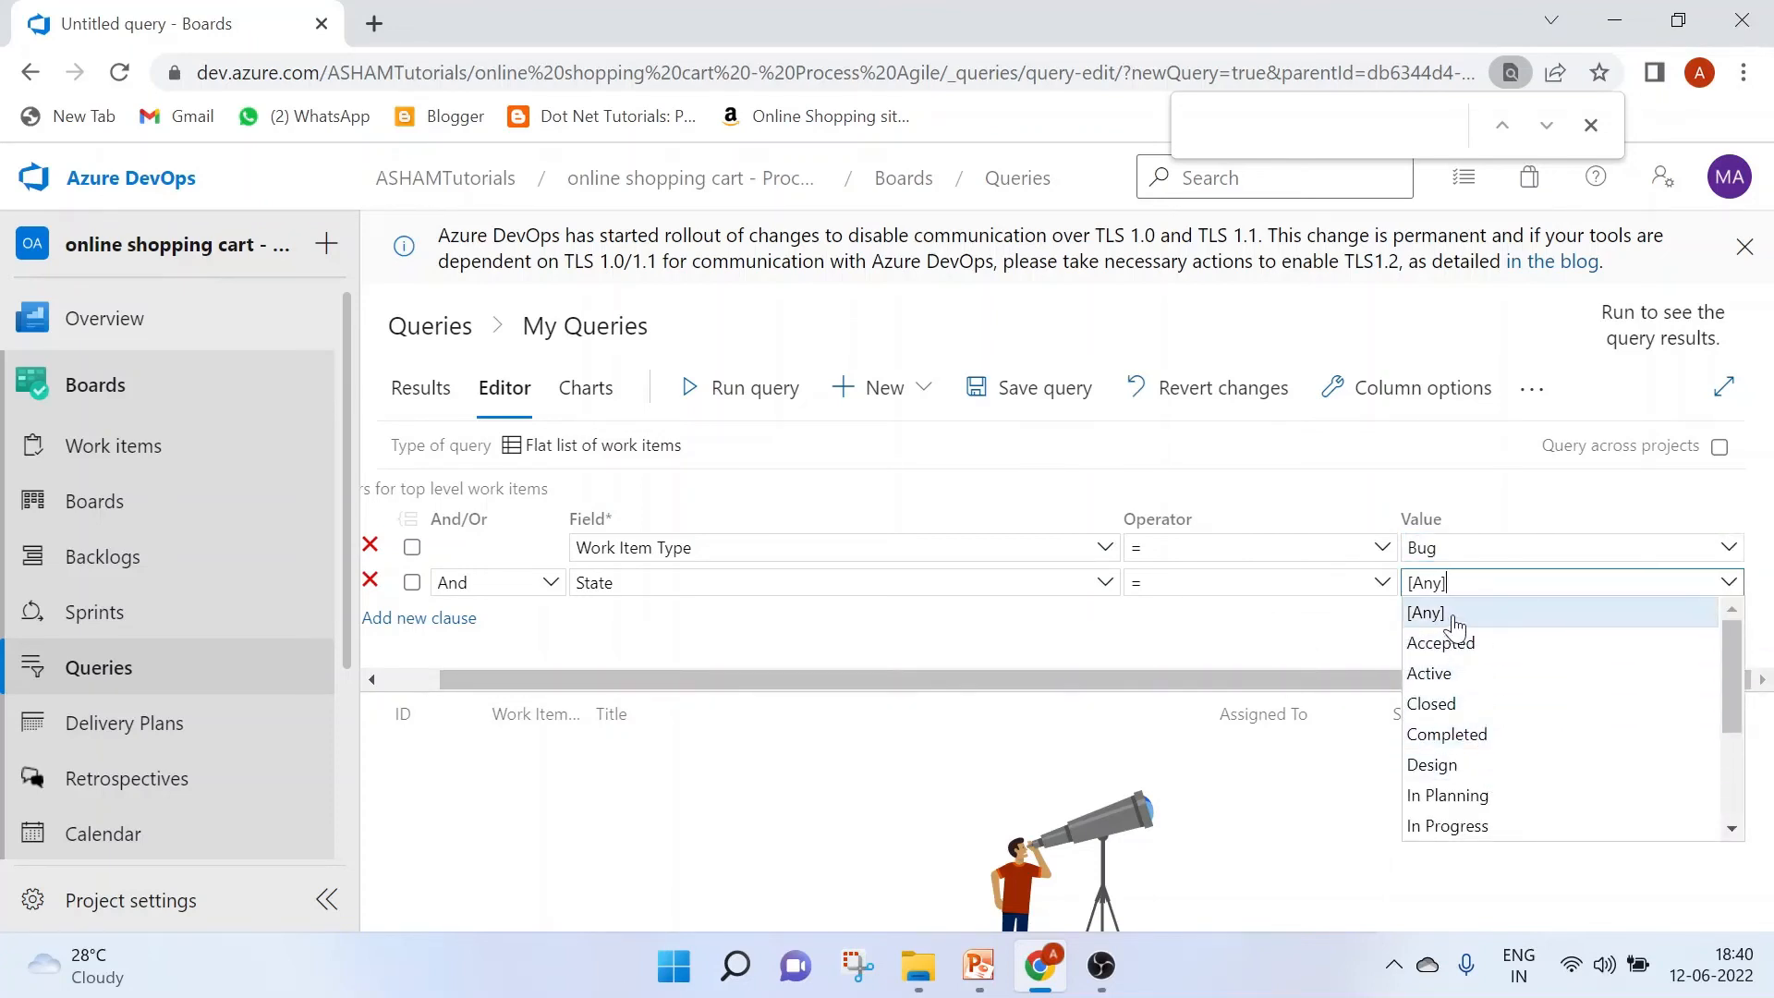
pyautogui.scroll(-1, 1508, 825)
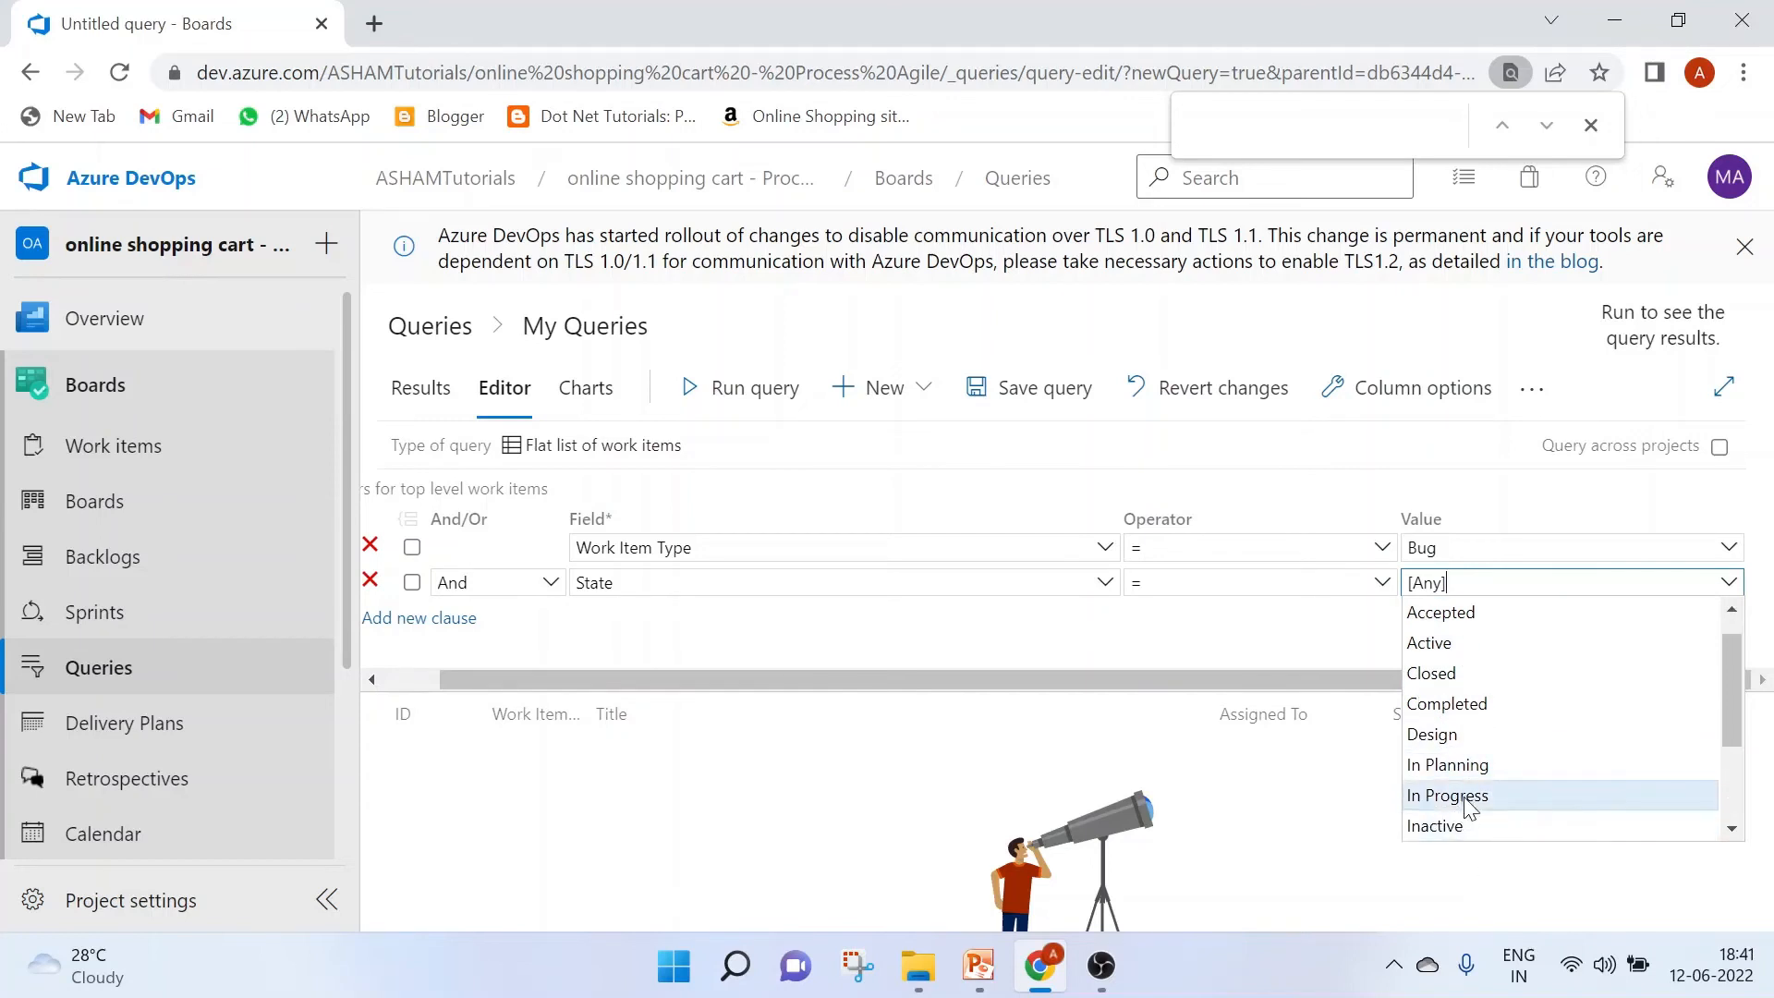
pyautogui.click(1466, 800)
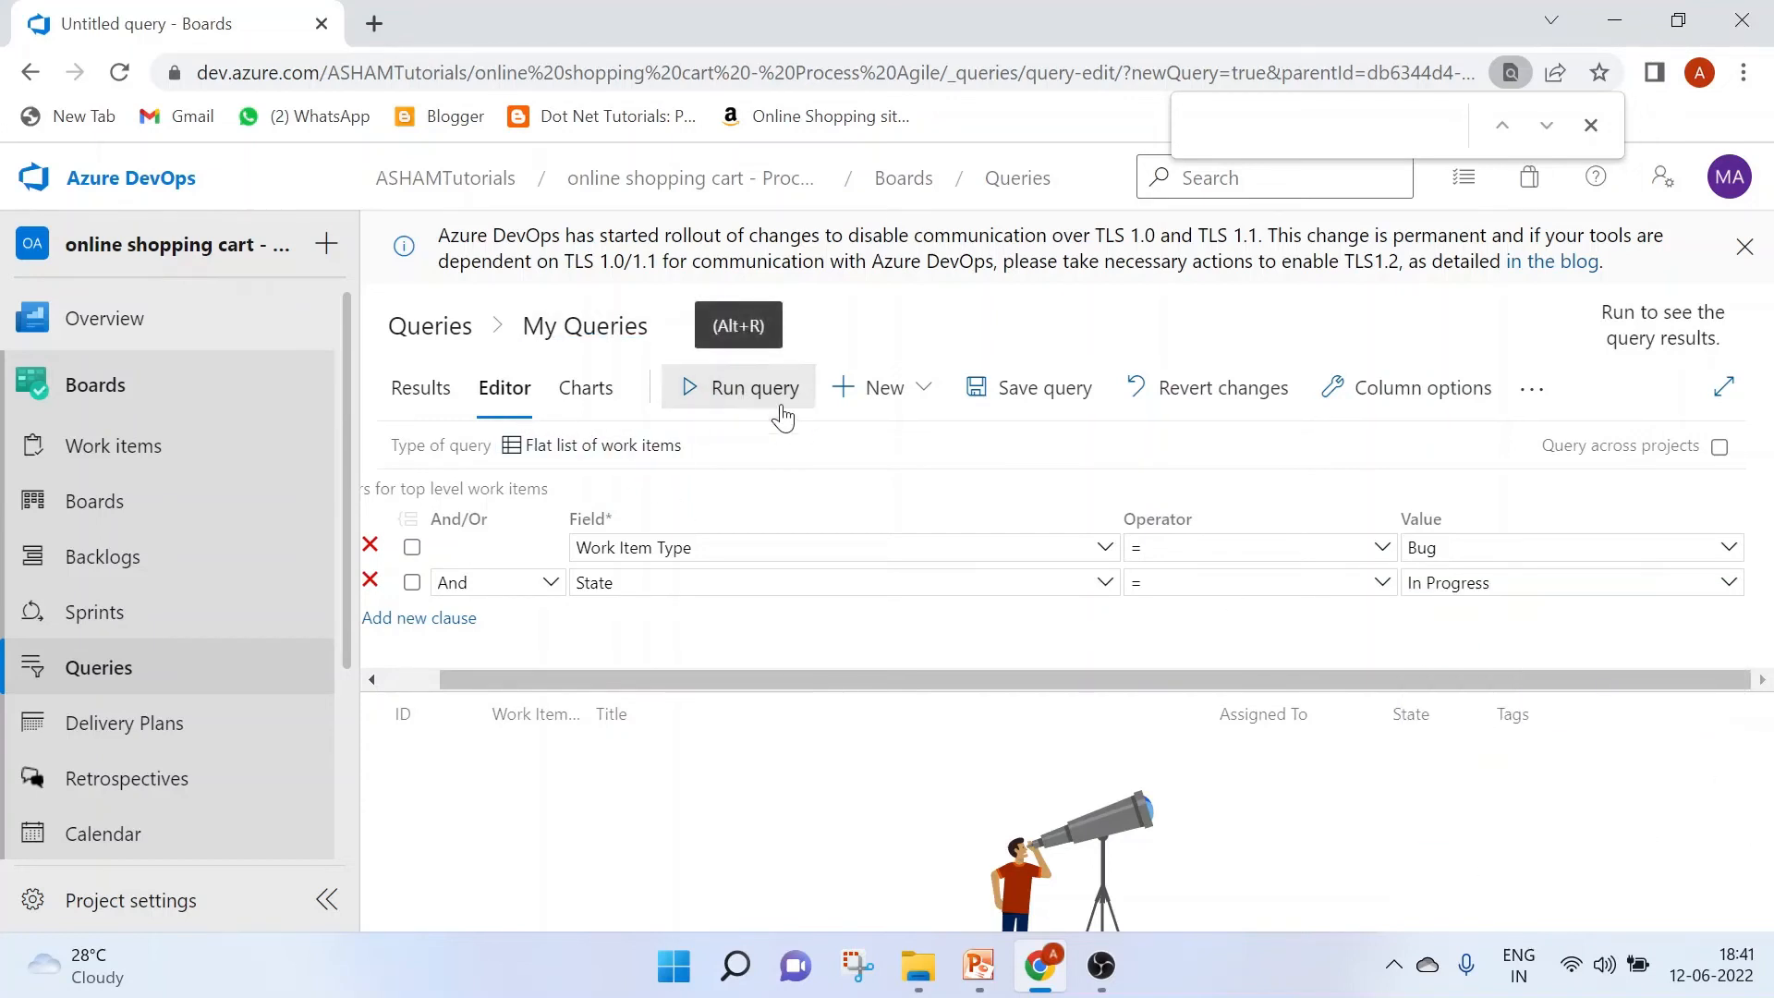
pyautogui.click(781, 409)
# Set the State clause to [Any] and run the query again.
pyautogui.click(1728, 588)
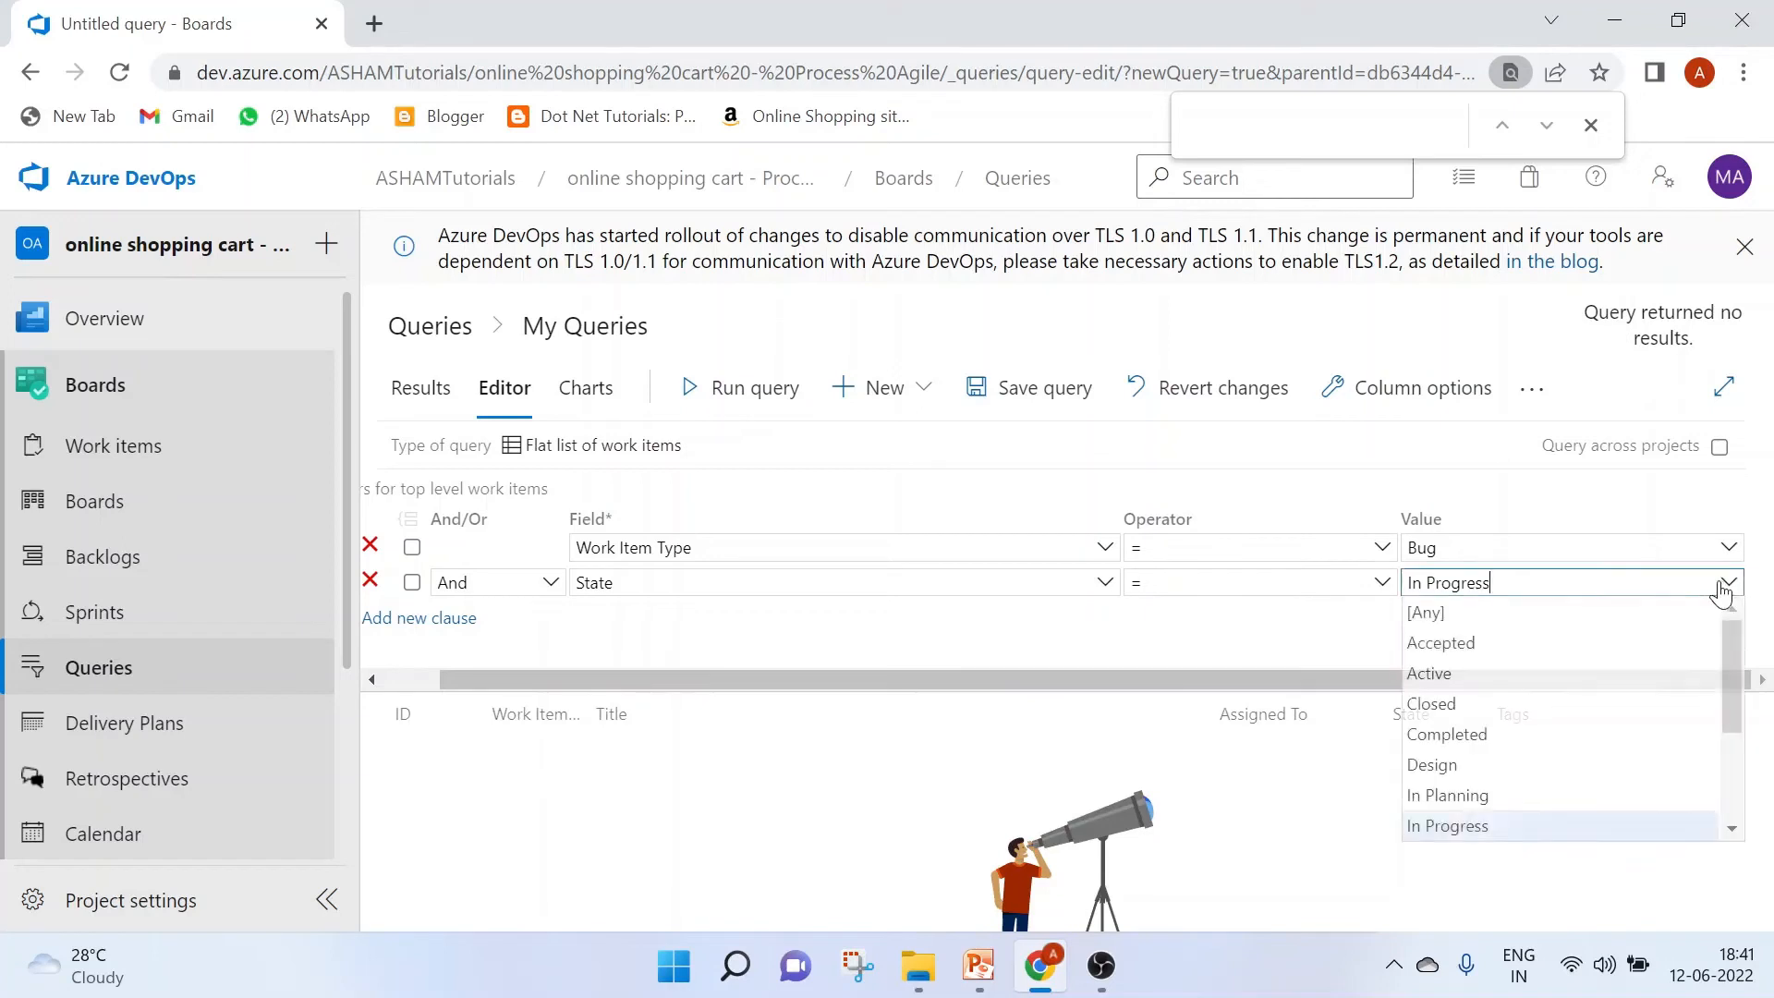
pyautogui.click(1420, 614)
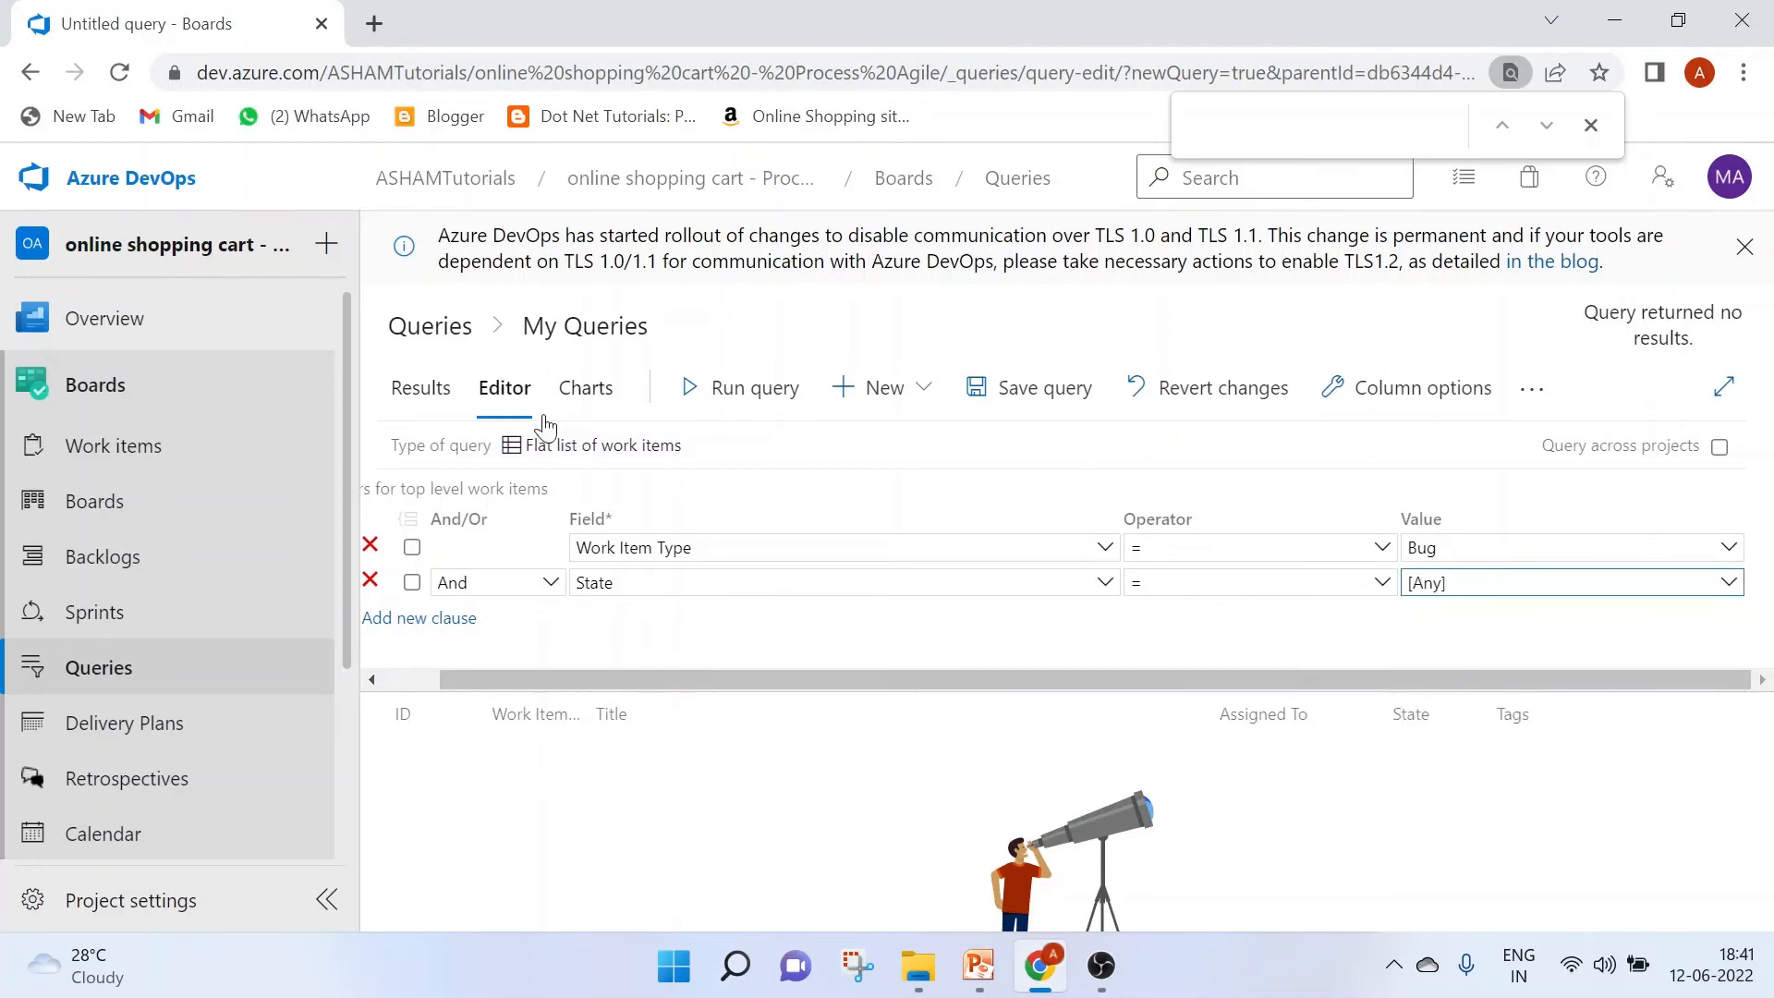
pyautogui.click(756, 399)
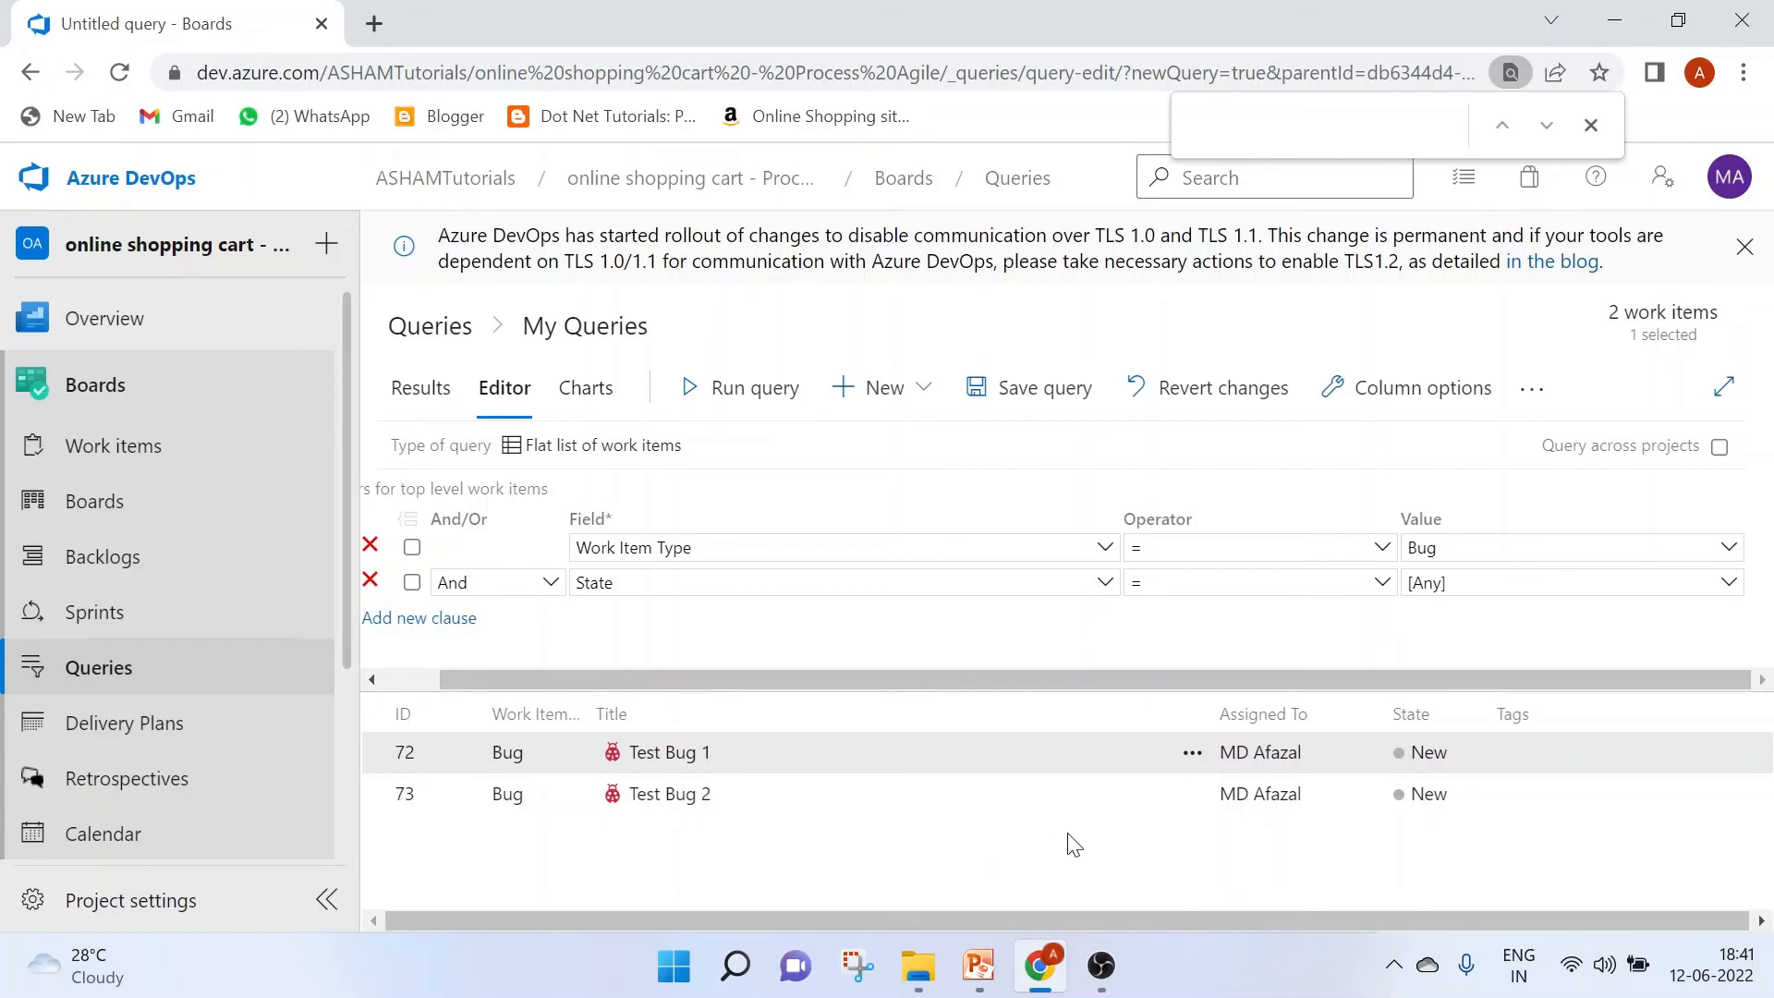
# Save the bug query as All_open_bugs in the Shared Queries/Shopping_cart folder.
pyautogui.click(1042, 388)
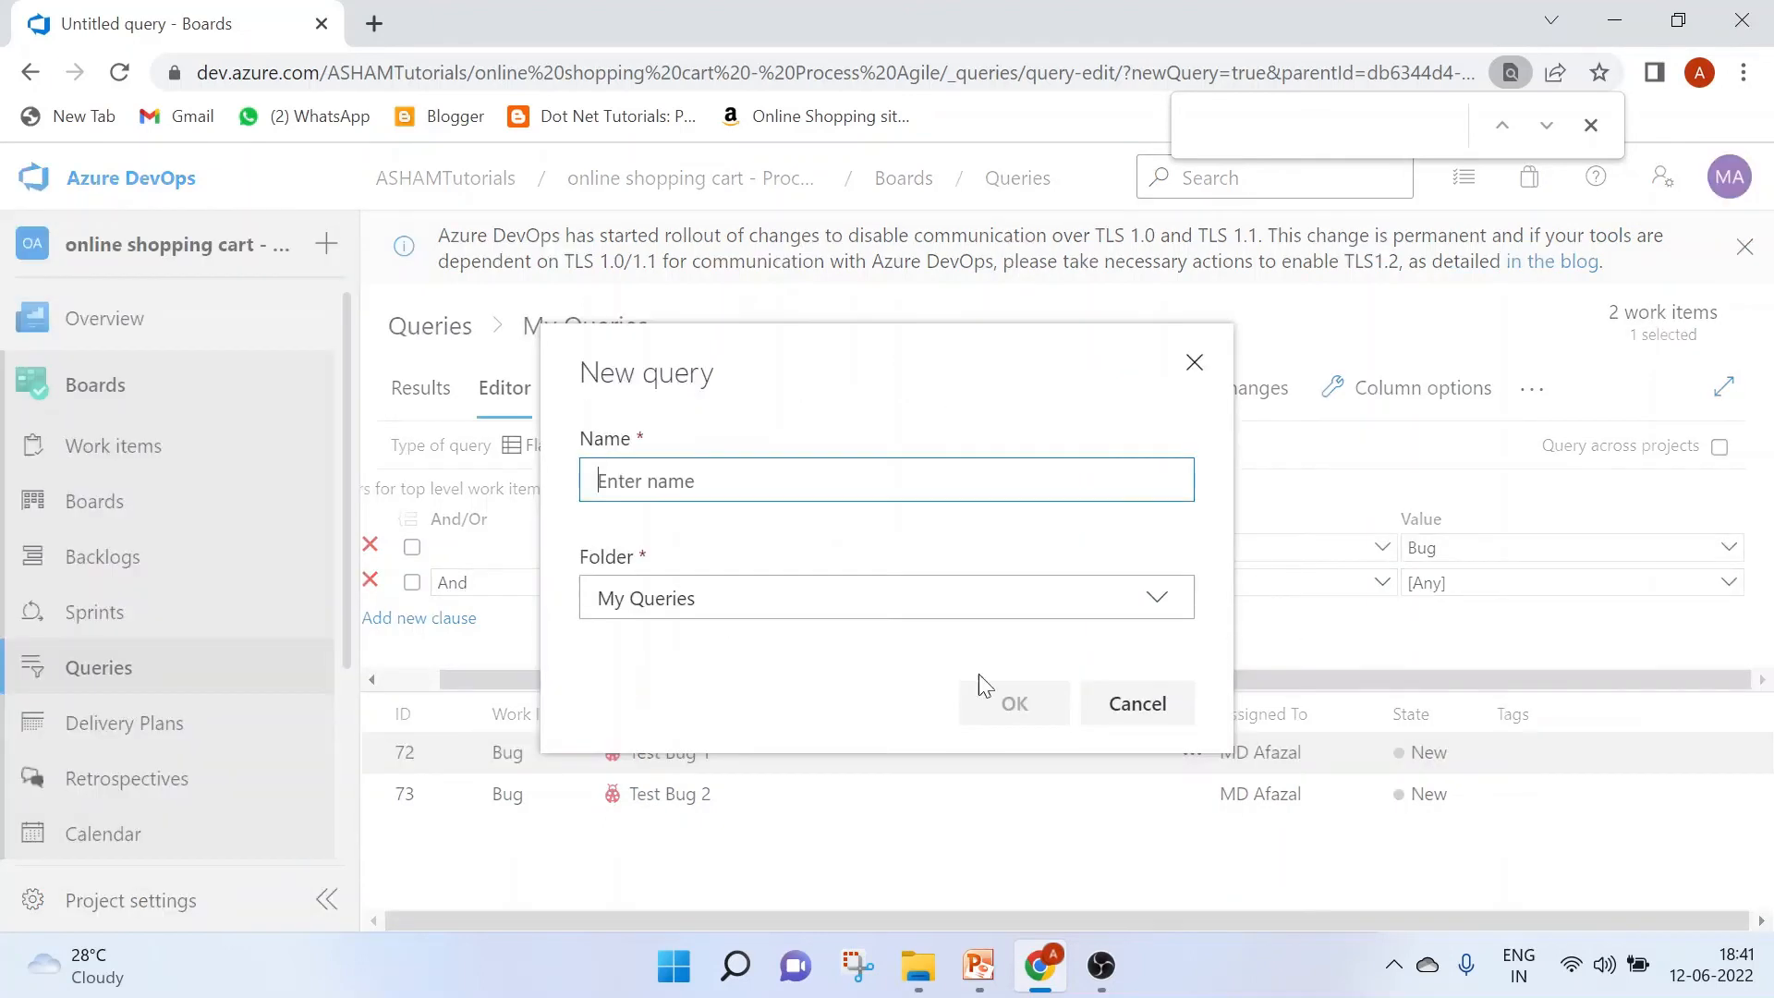
pyautogui.click(1155, 600)
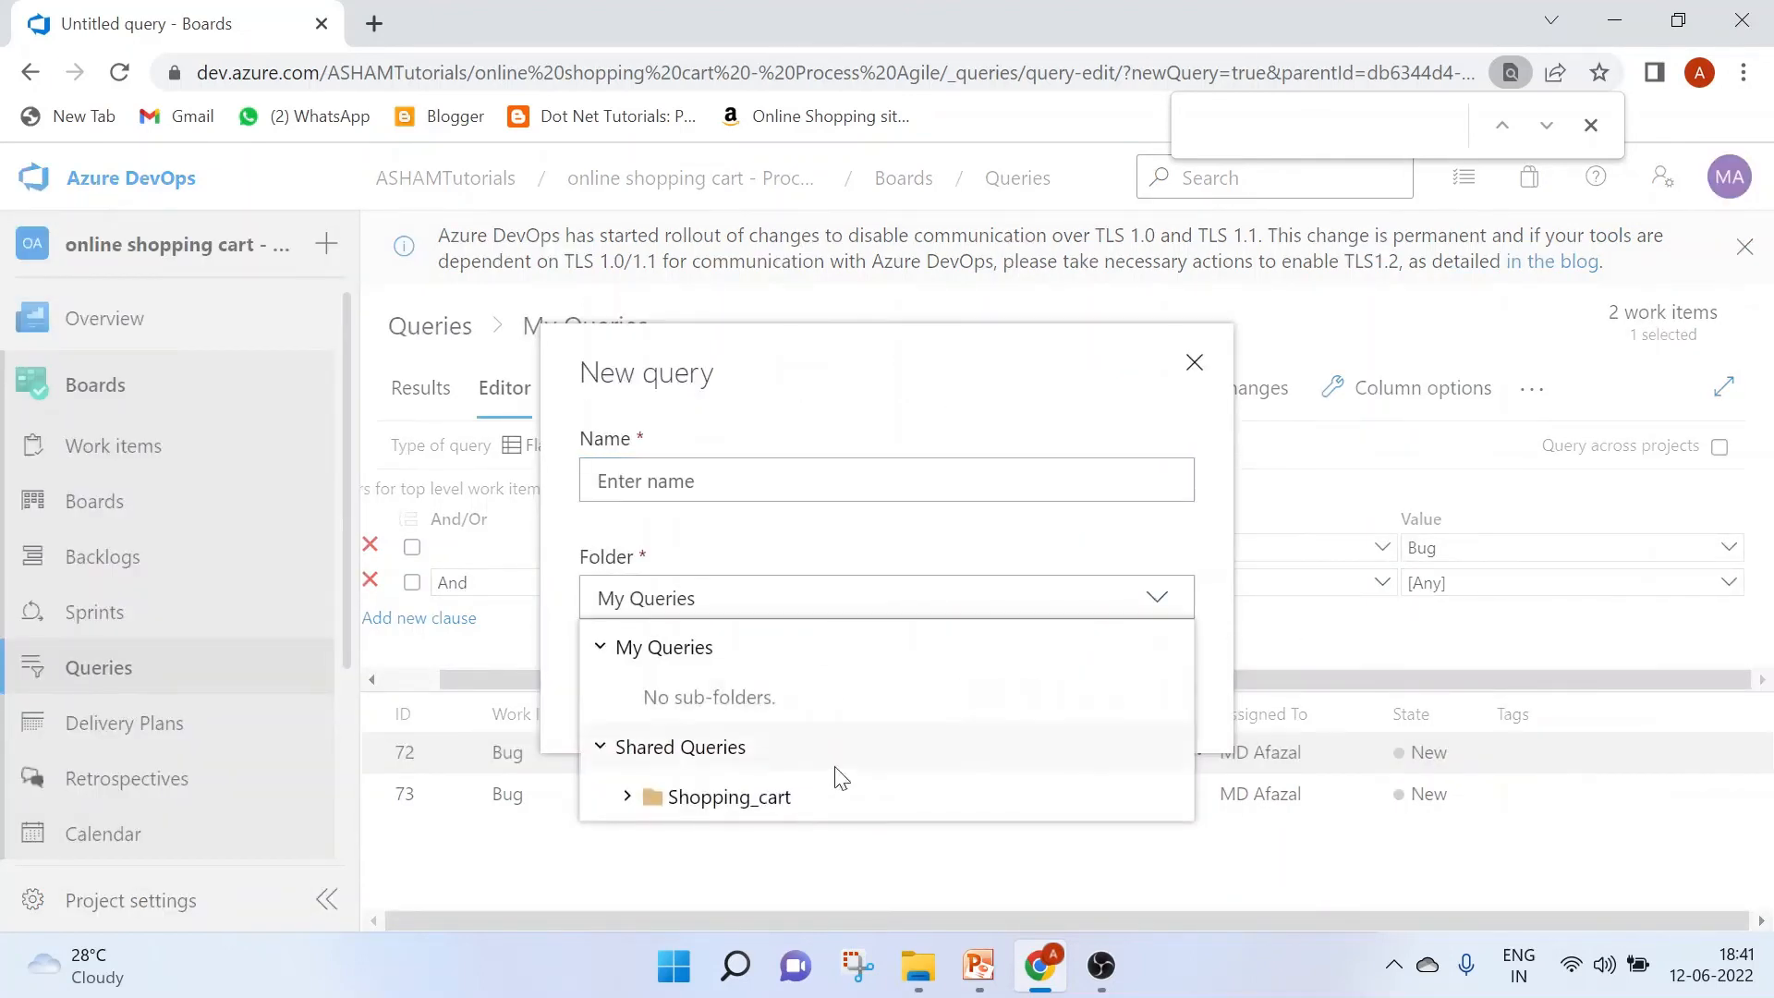
pyautogui.click(732, 799)
pyautogui.hotkey('shift', 'Tab')
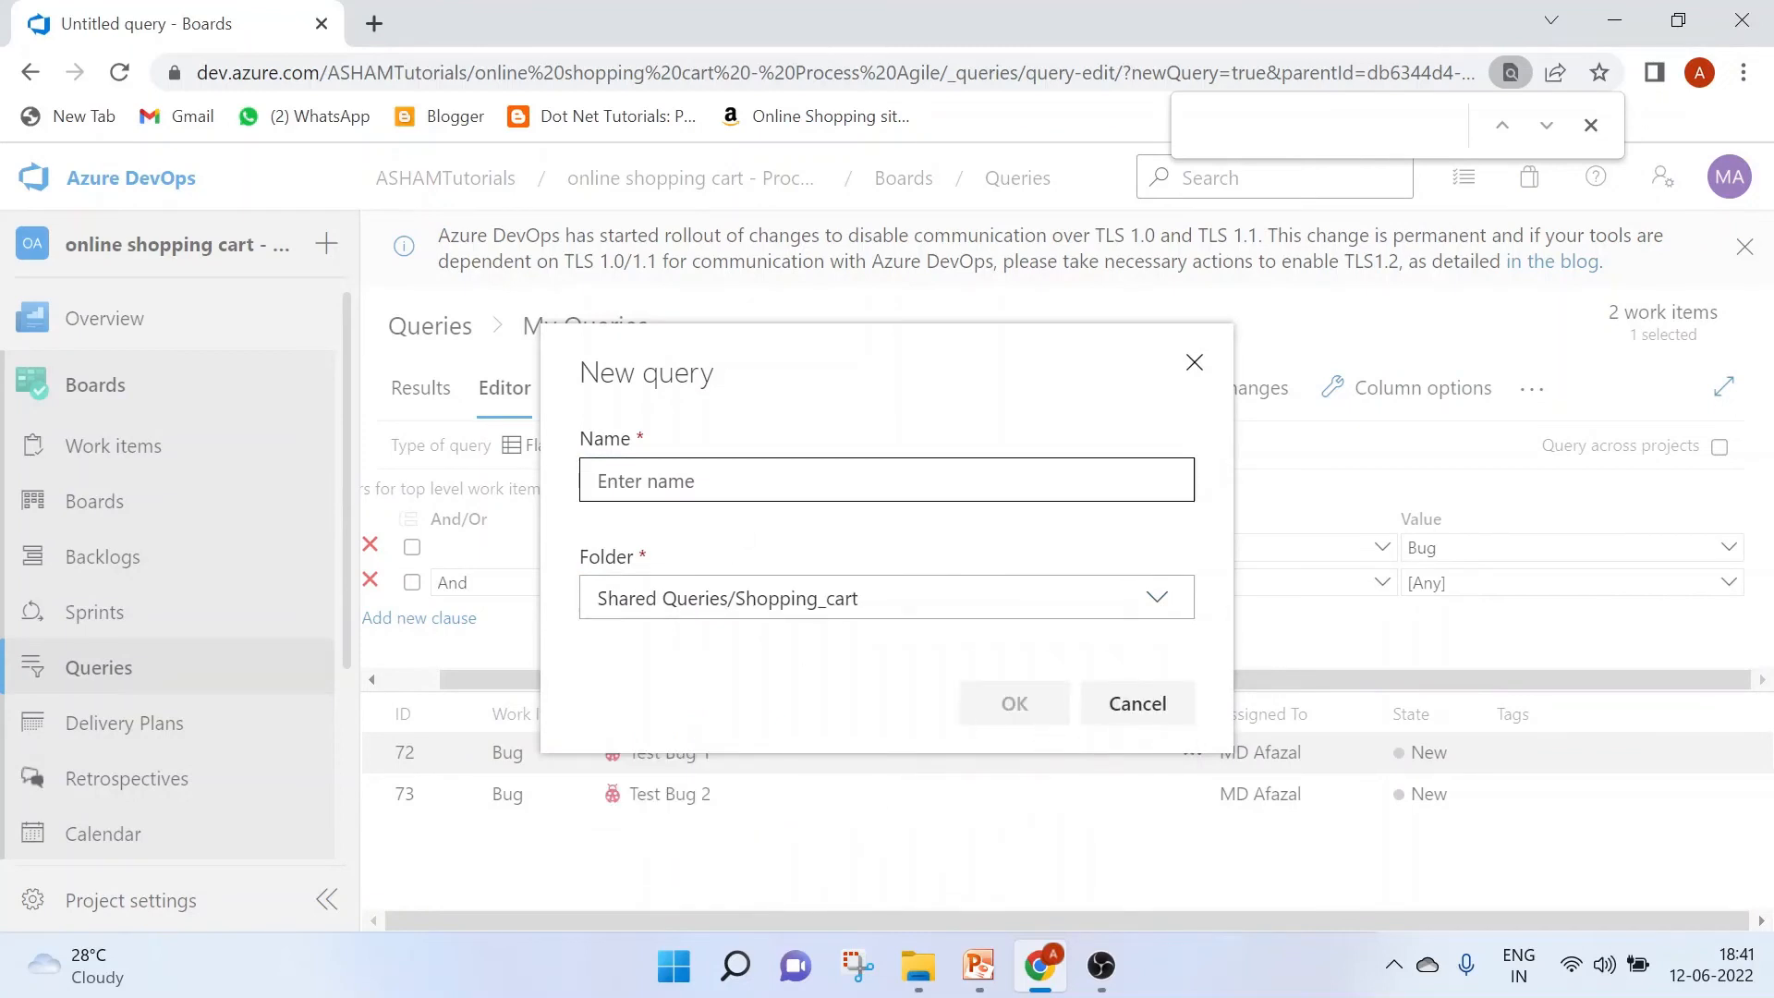
pyautogui.click(580, 480)
pyautogui.write('All_open_bugs')
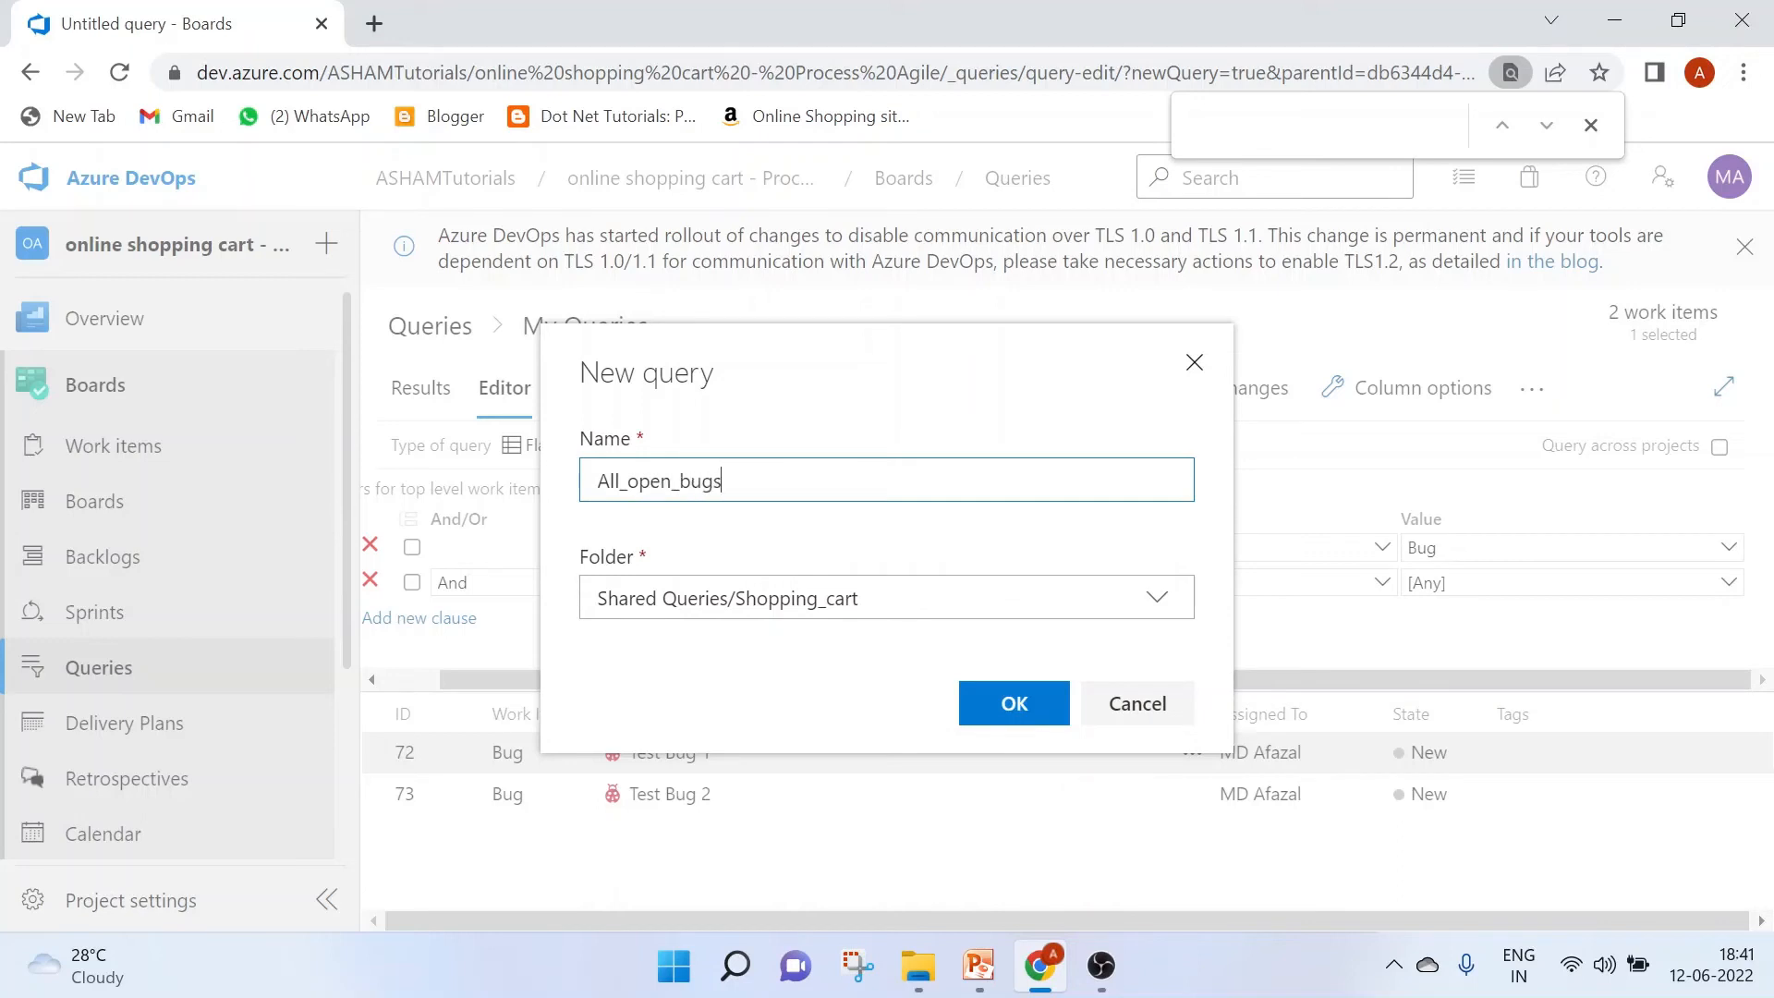
pyautogui.click(1013, 704)
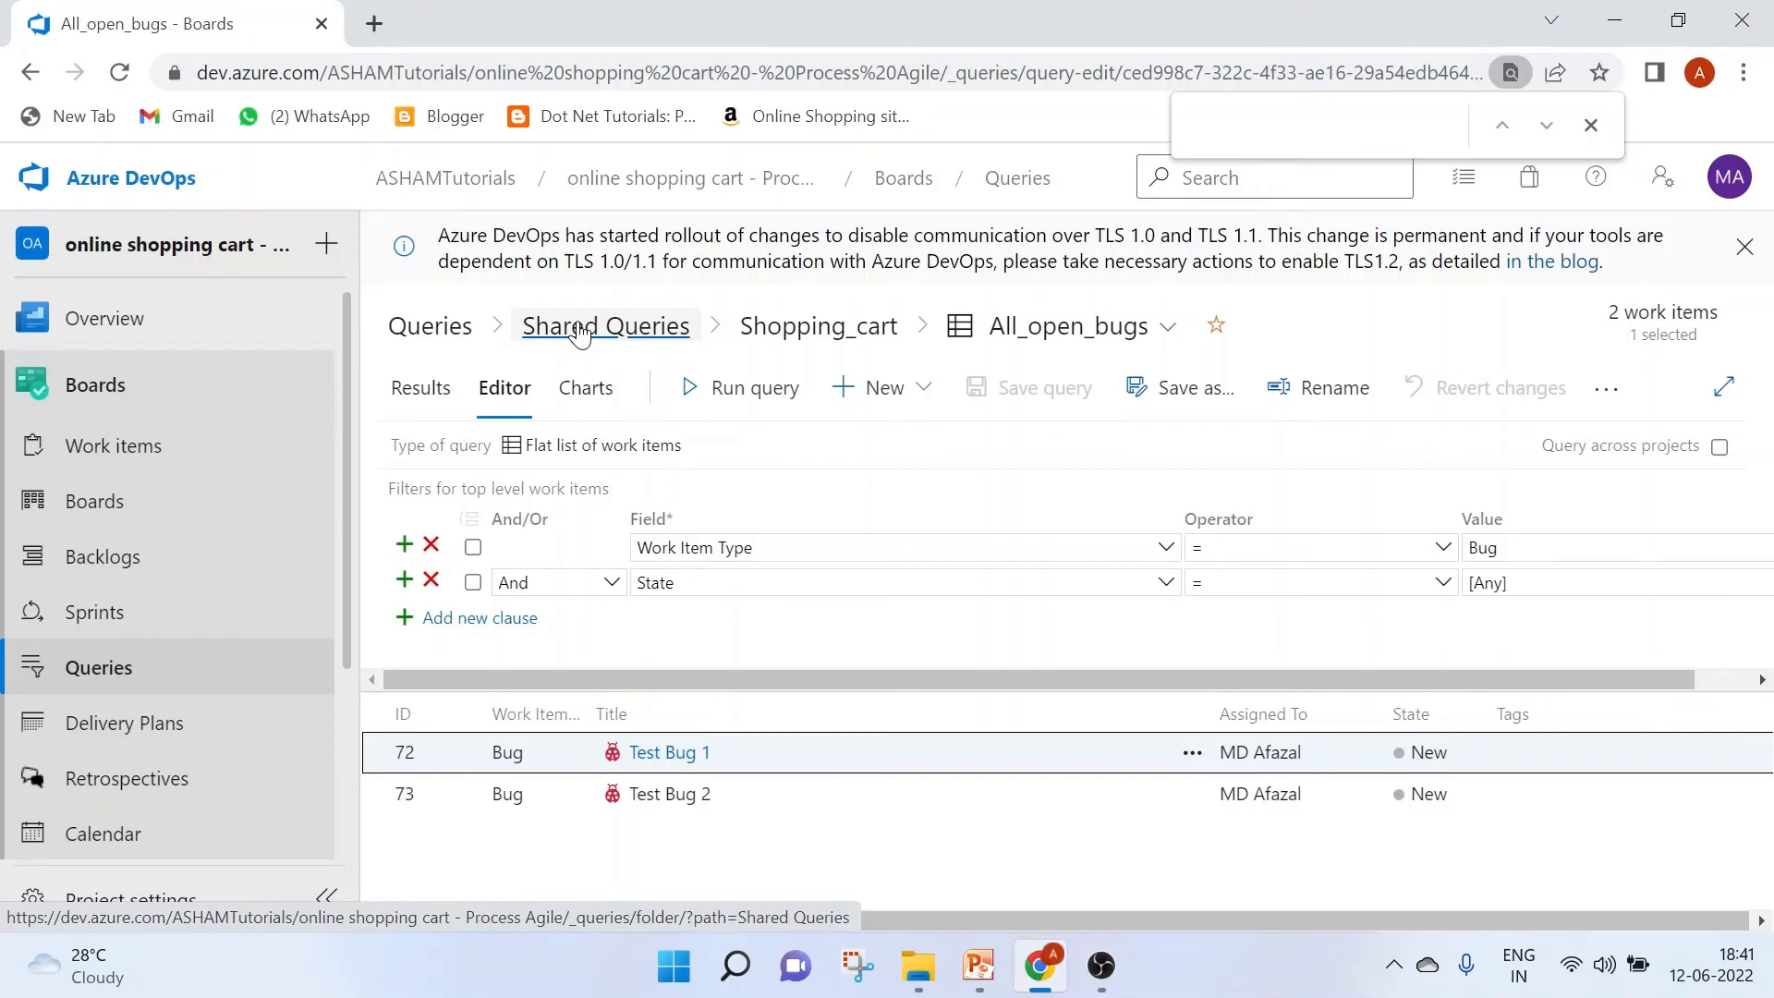
# Return to the list of all queries and open the security permissions of All_open_bugs.
pyautogui.click(441, 337)
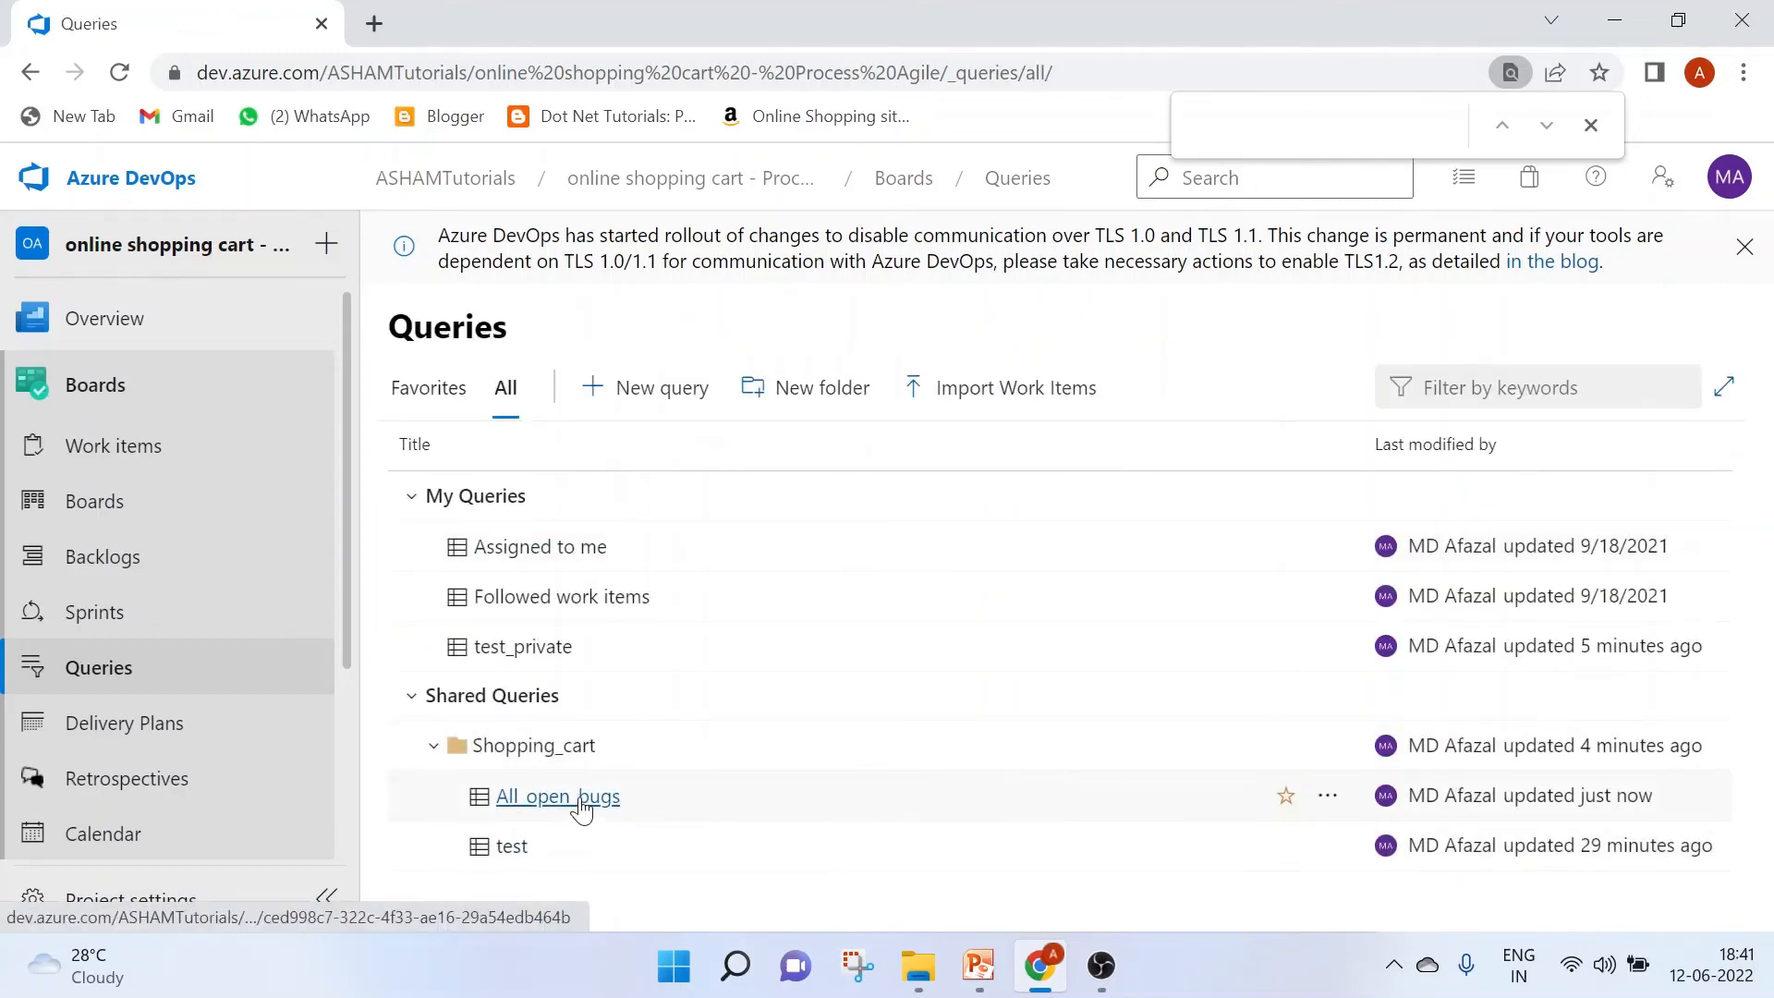
pyautogui.click(1327, 798)
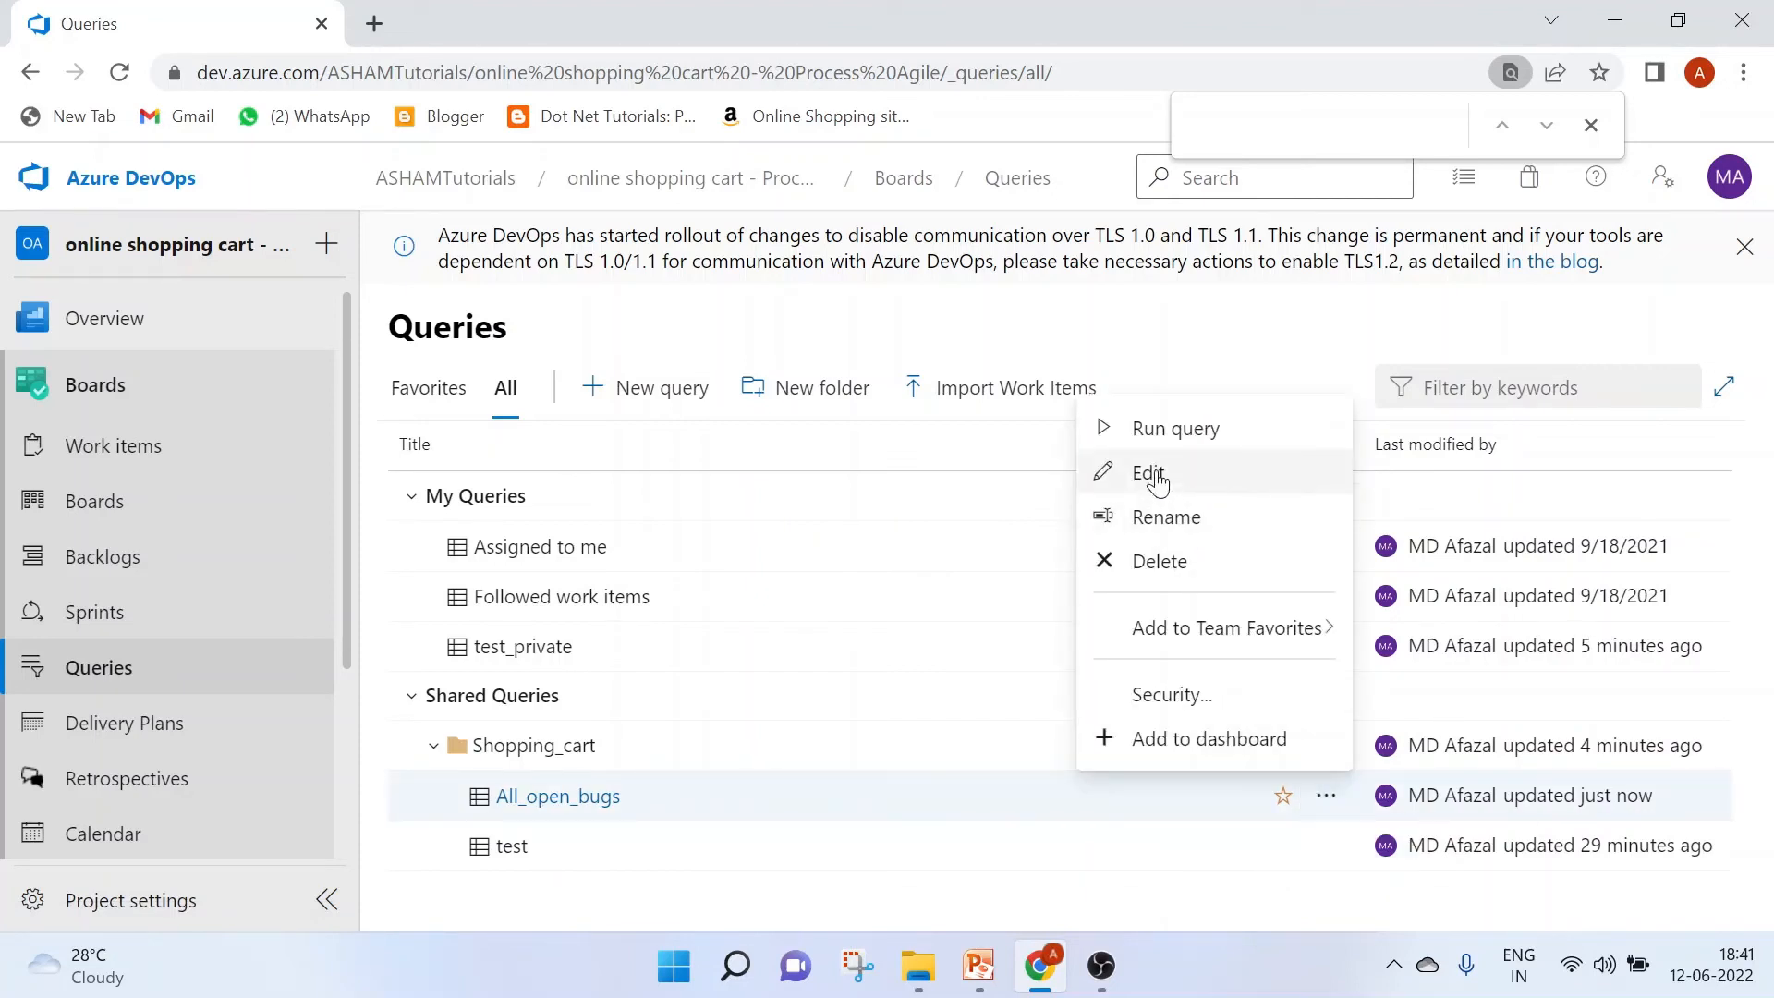
pyautogui.click(1666, 750)
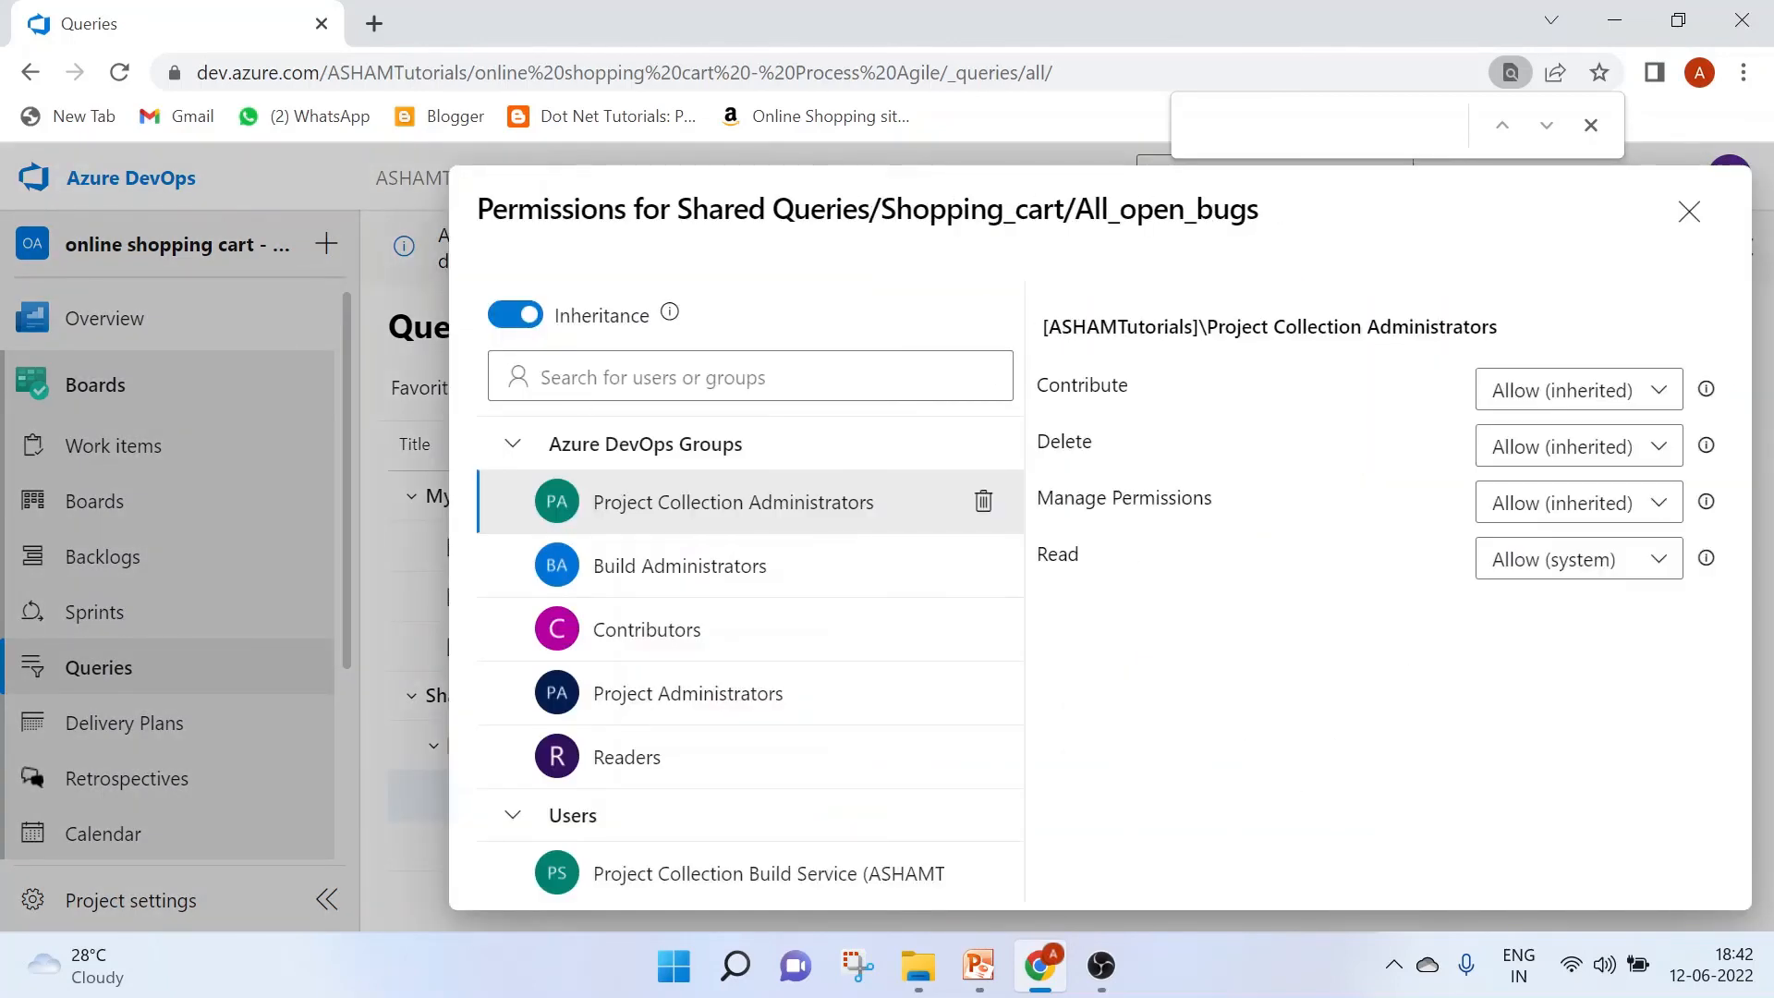
# Find a user by name in the All_open_bugs permissions, set Contribute to Not set for that user and close the permissions.
pyautogui.click(750, 377)
pyautogui.write('r')
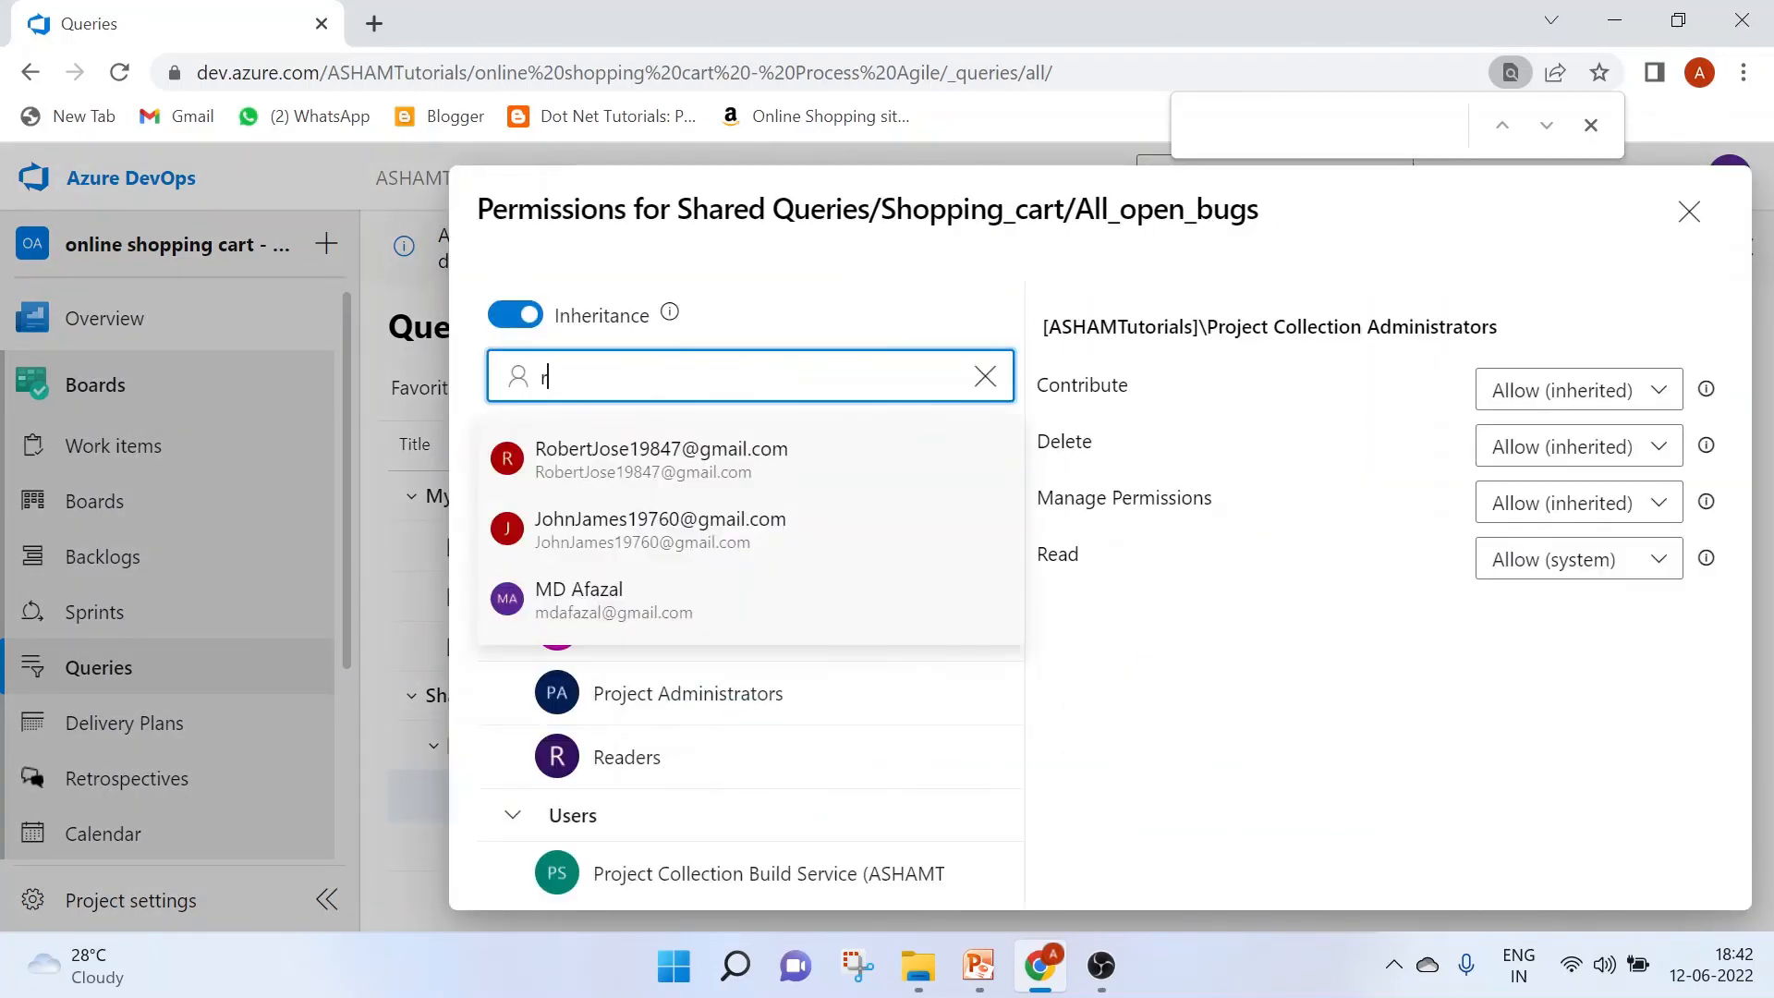
pyautogui.write('obe')
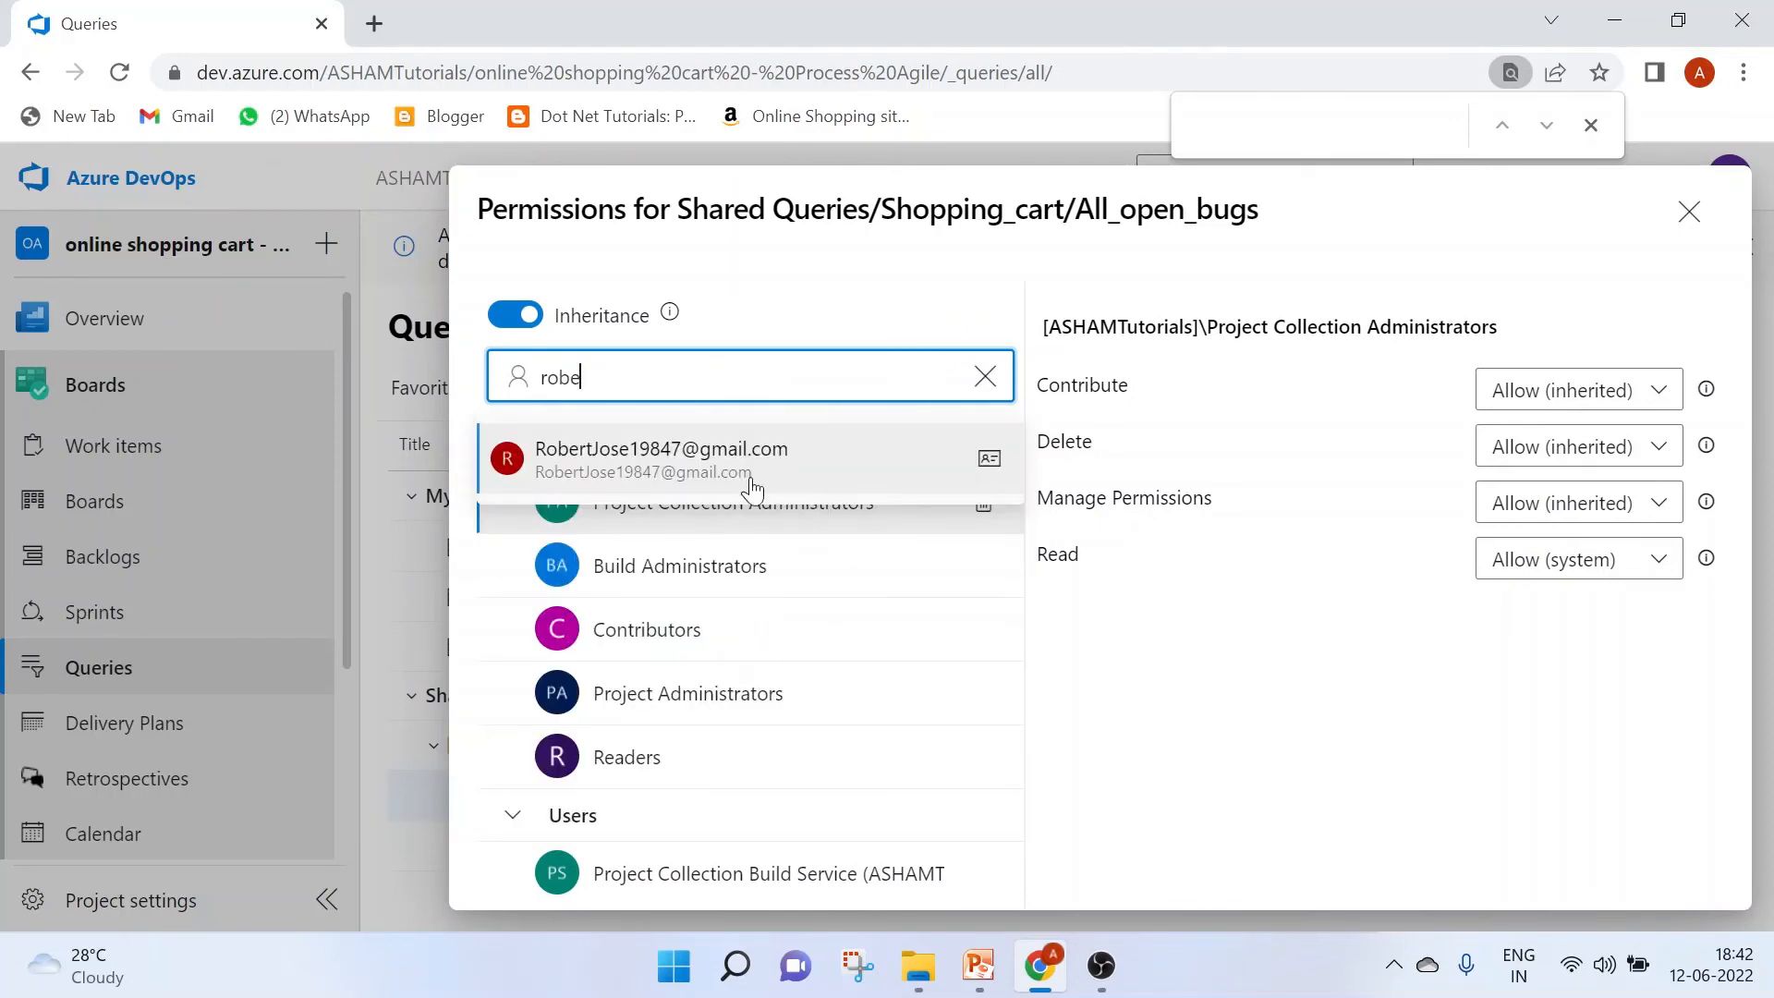
pyautogui.click(691, 476)
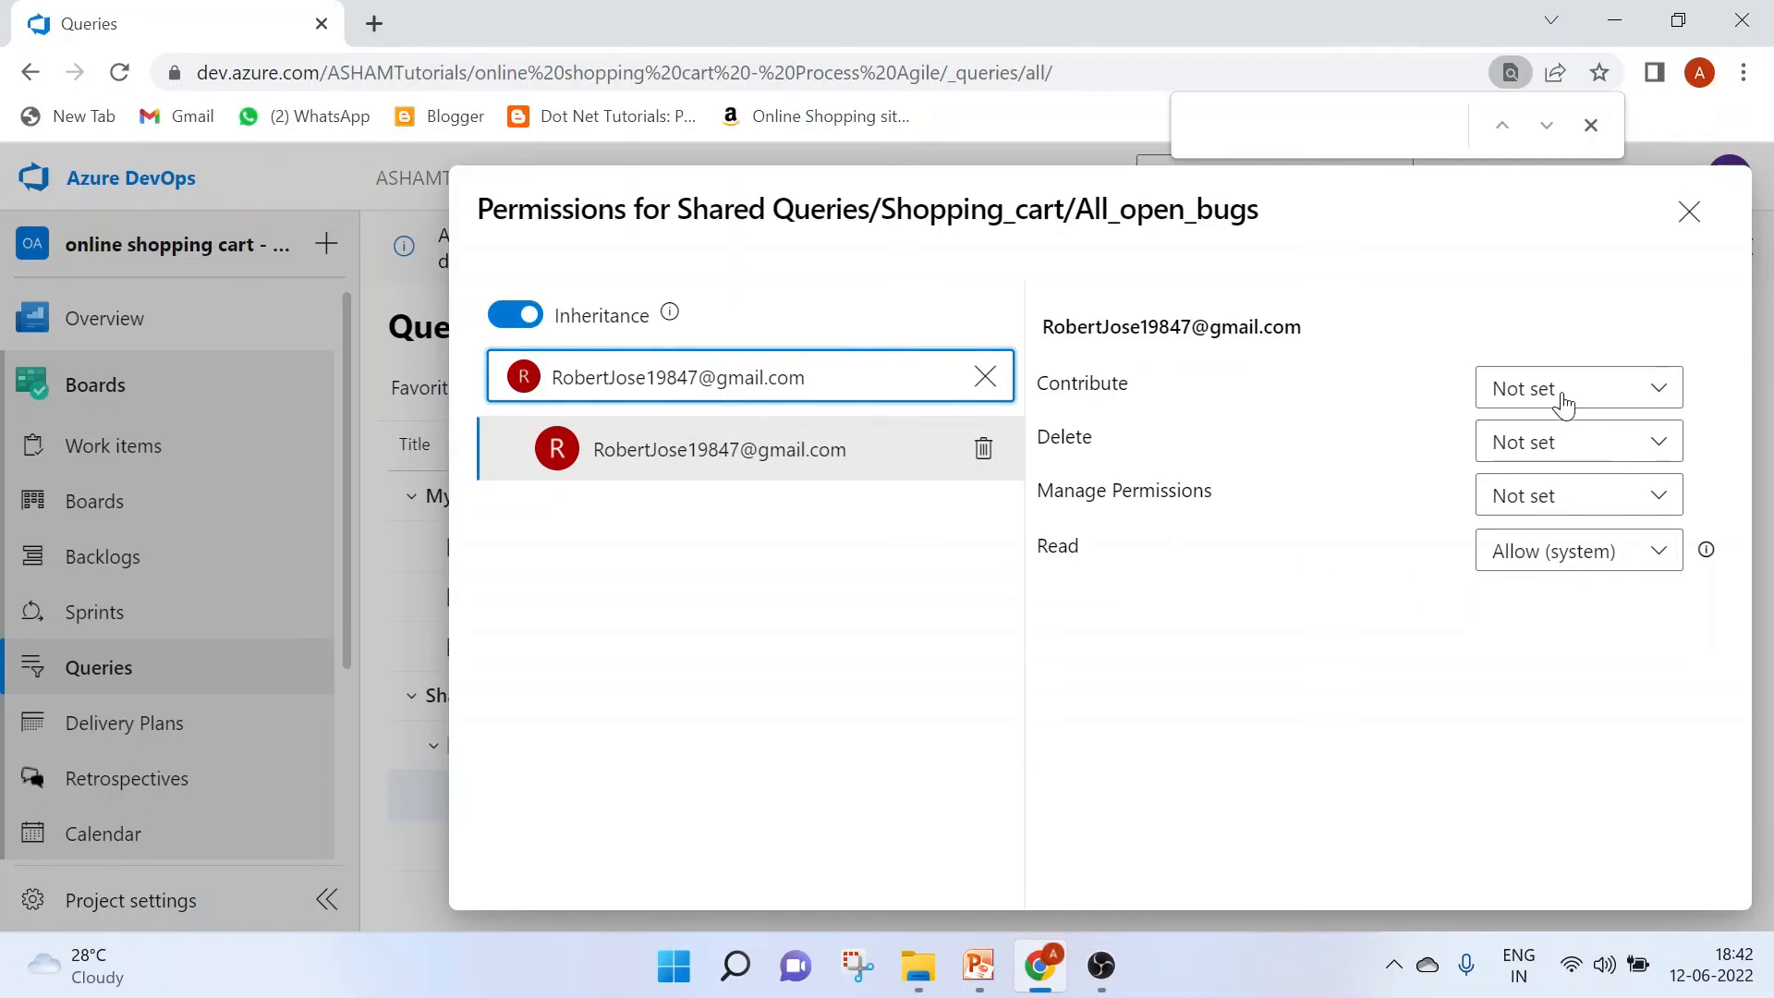
pyautogui.click(1561, 402)
pyautogui.click(1564, 494)
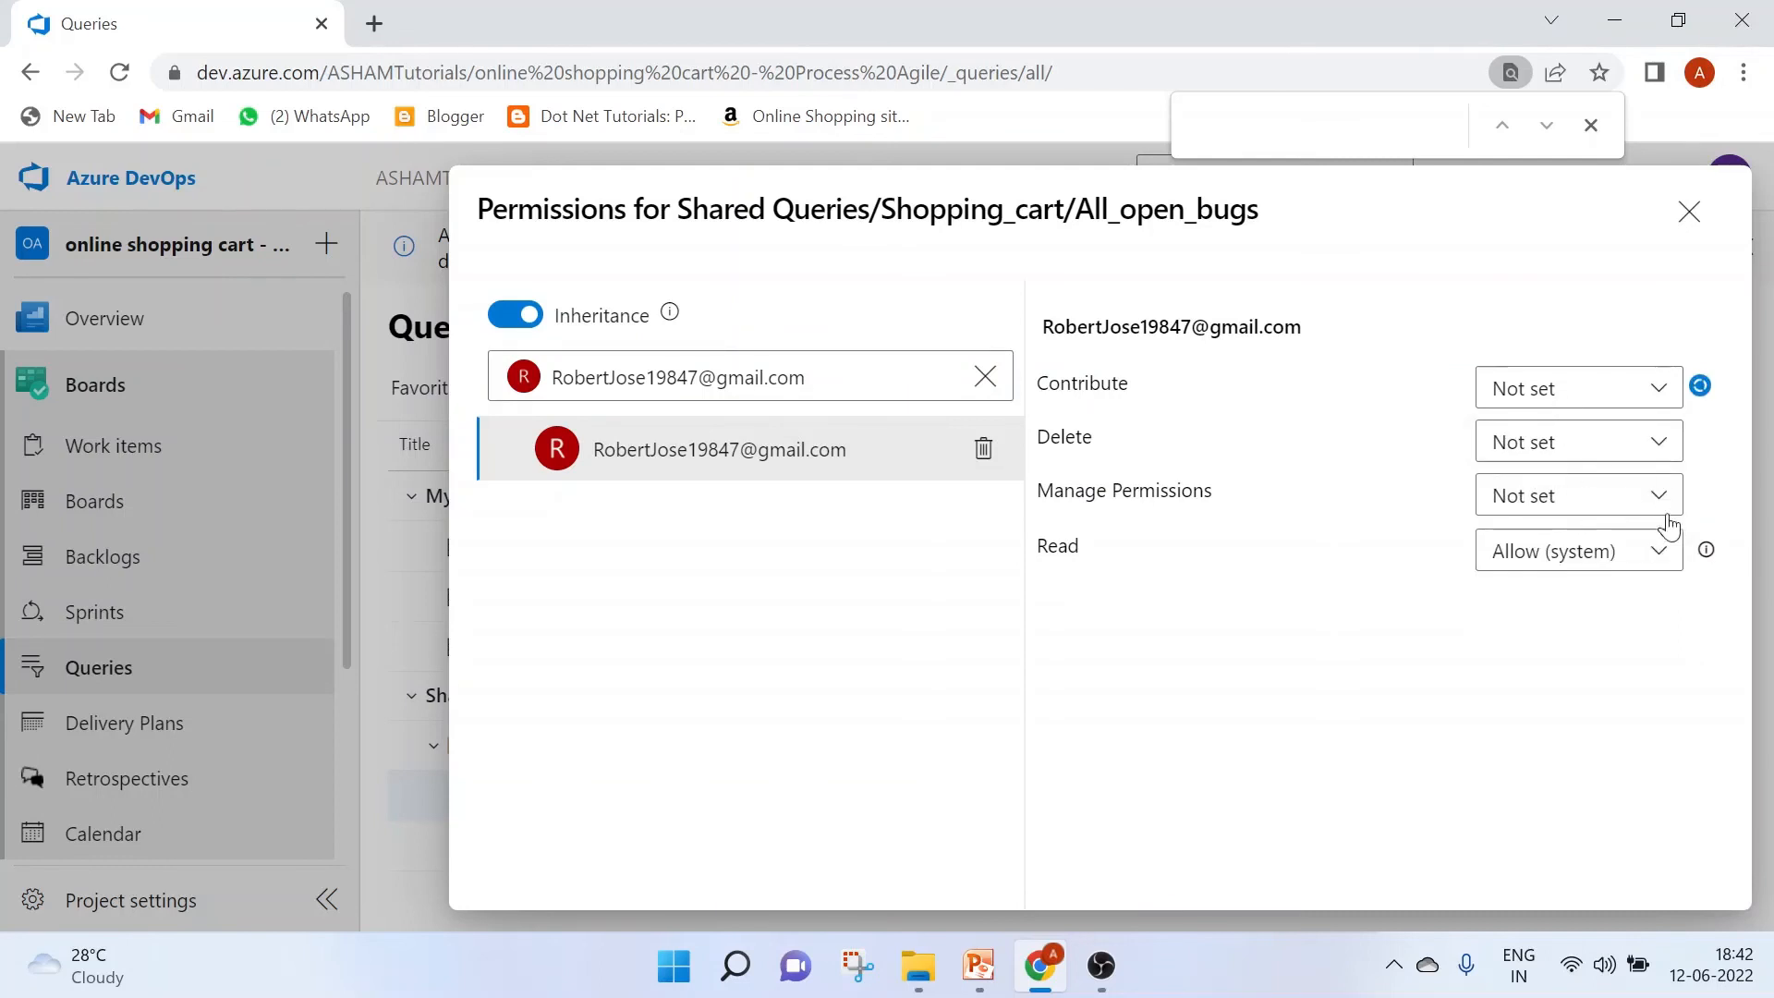
pyautogui.click(1688, 211)
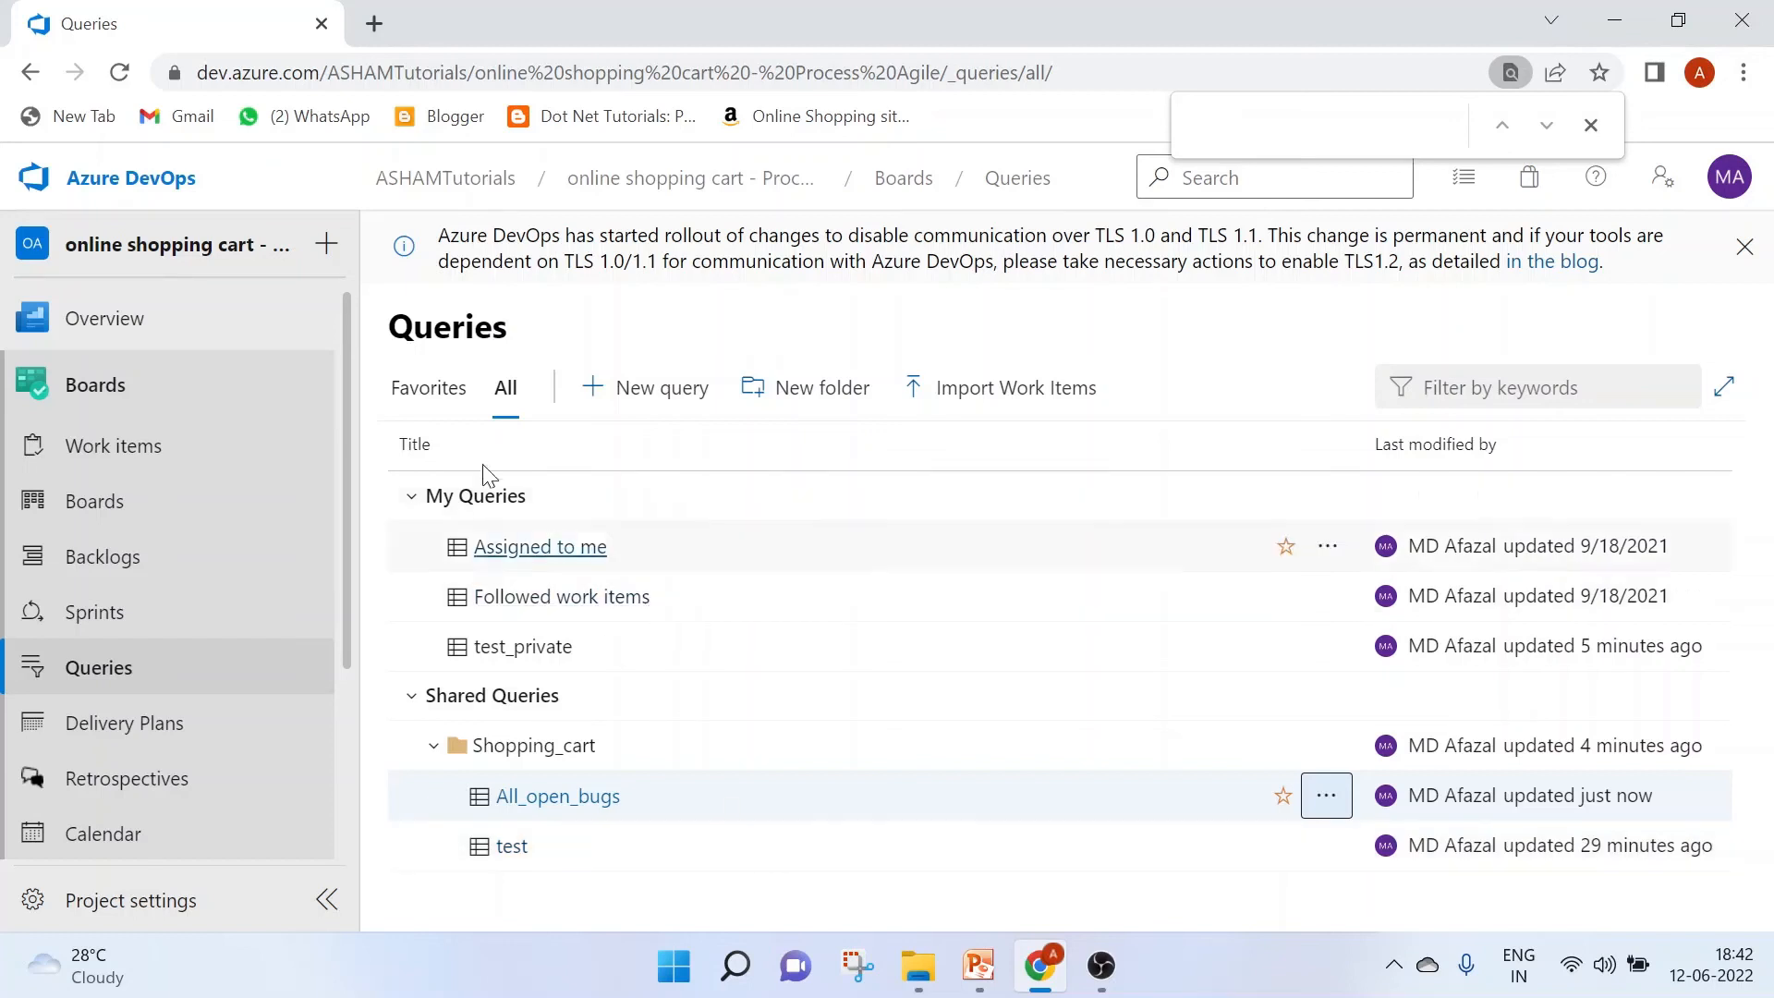
# Check the favorite queries and open test_private from the list of all queries.
pyautogui.click(426, 388)
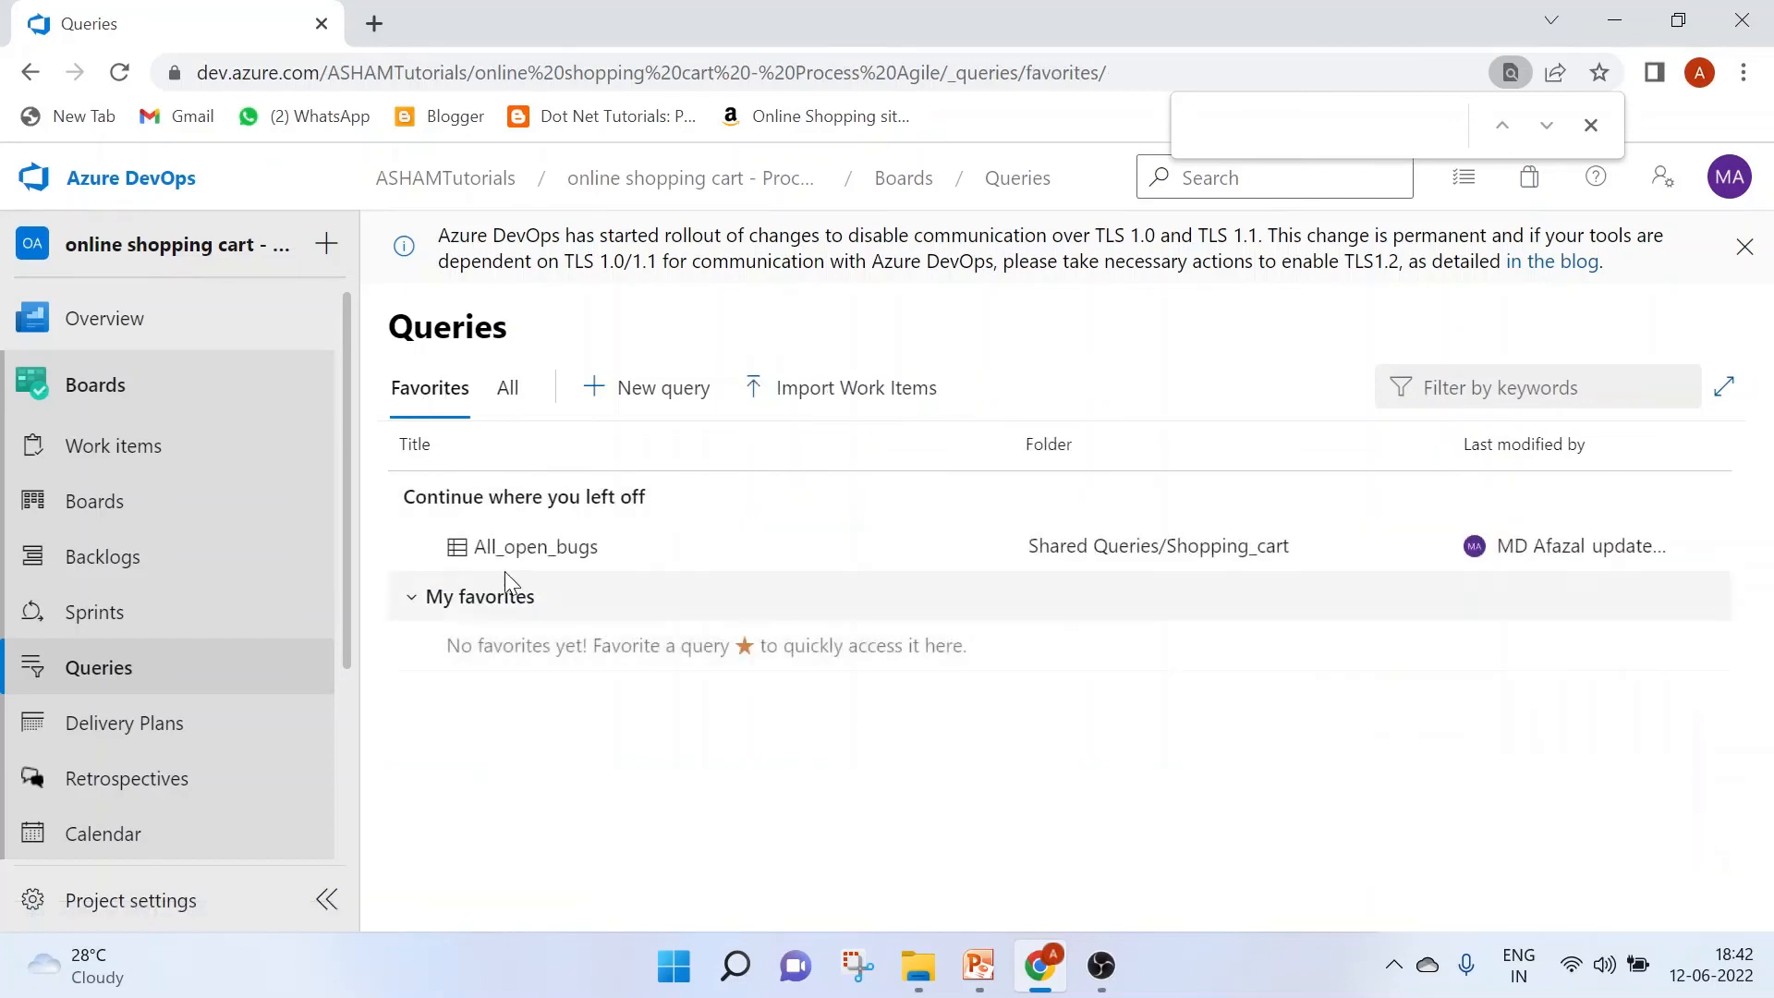
pyautogui.click(508, 393)
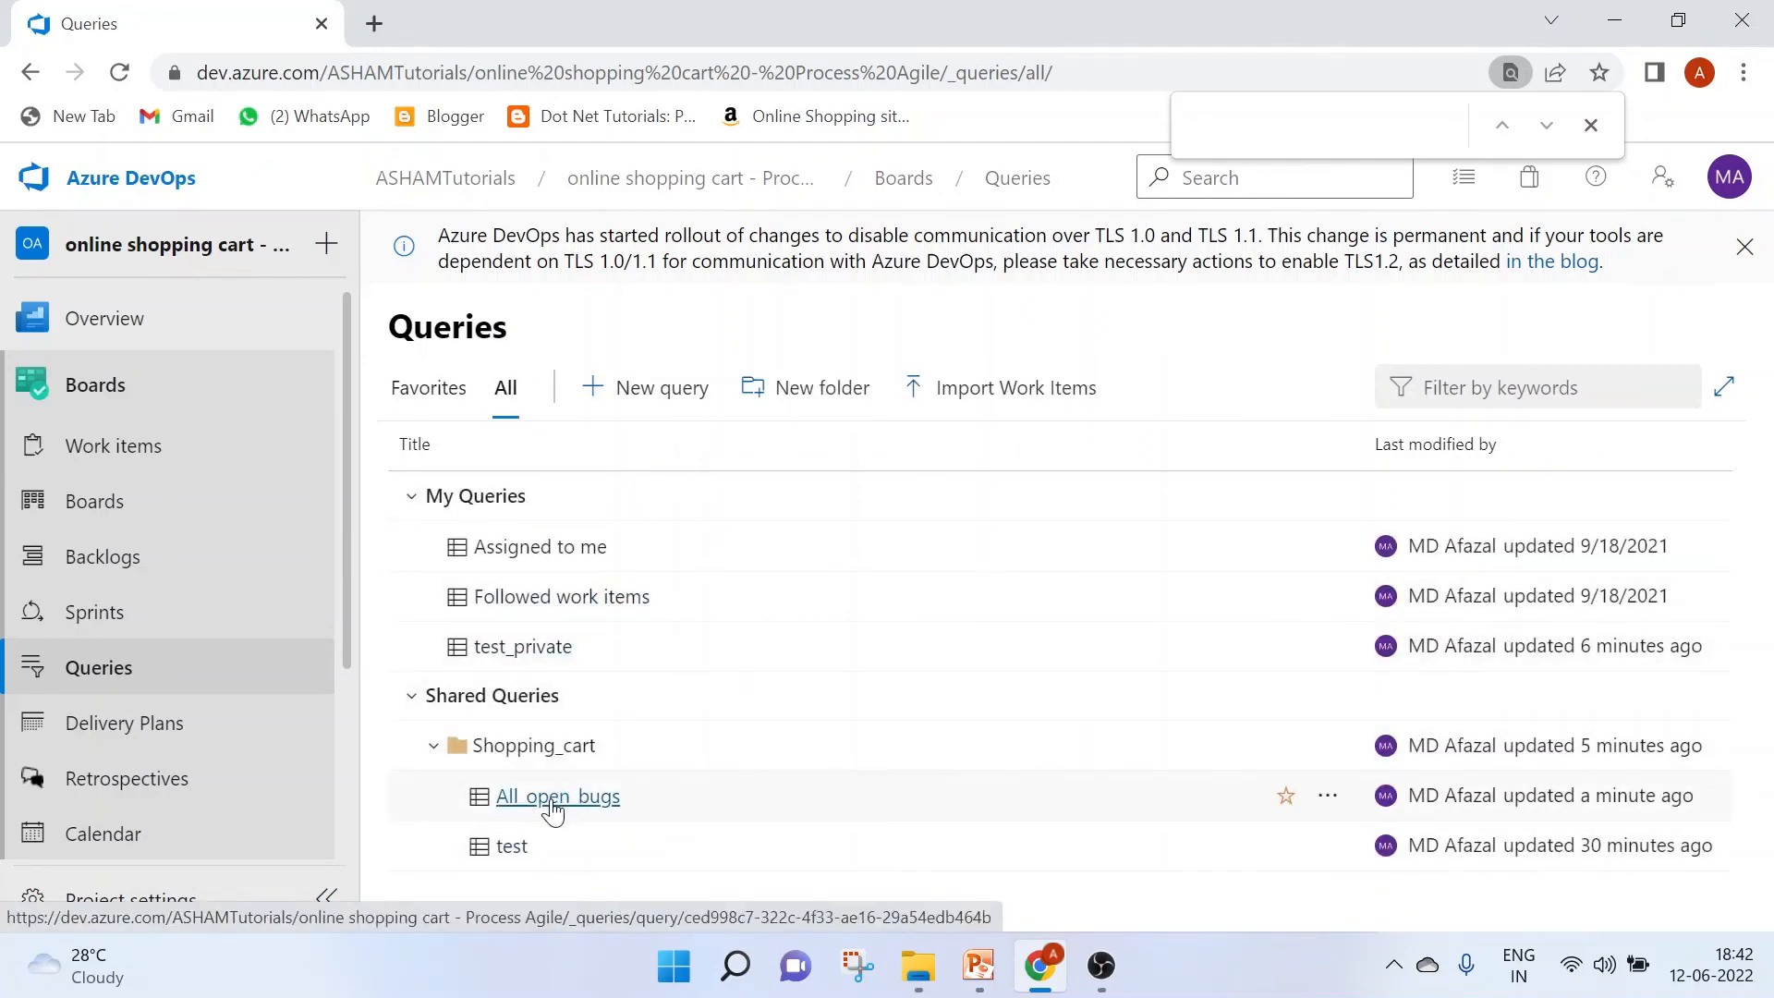
pyautogui.click(539, 657)
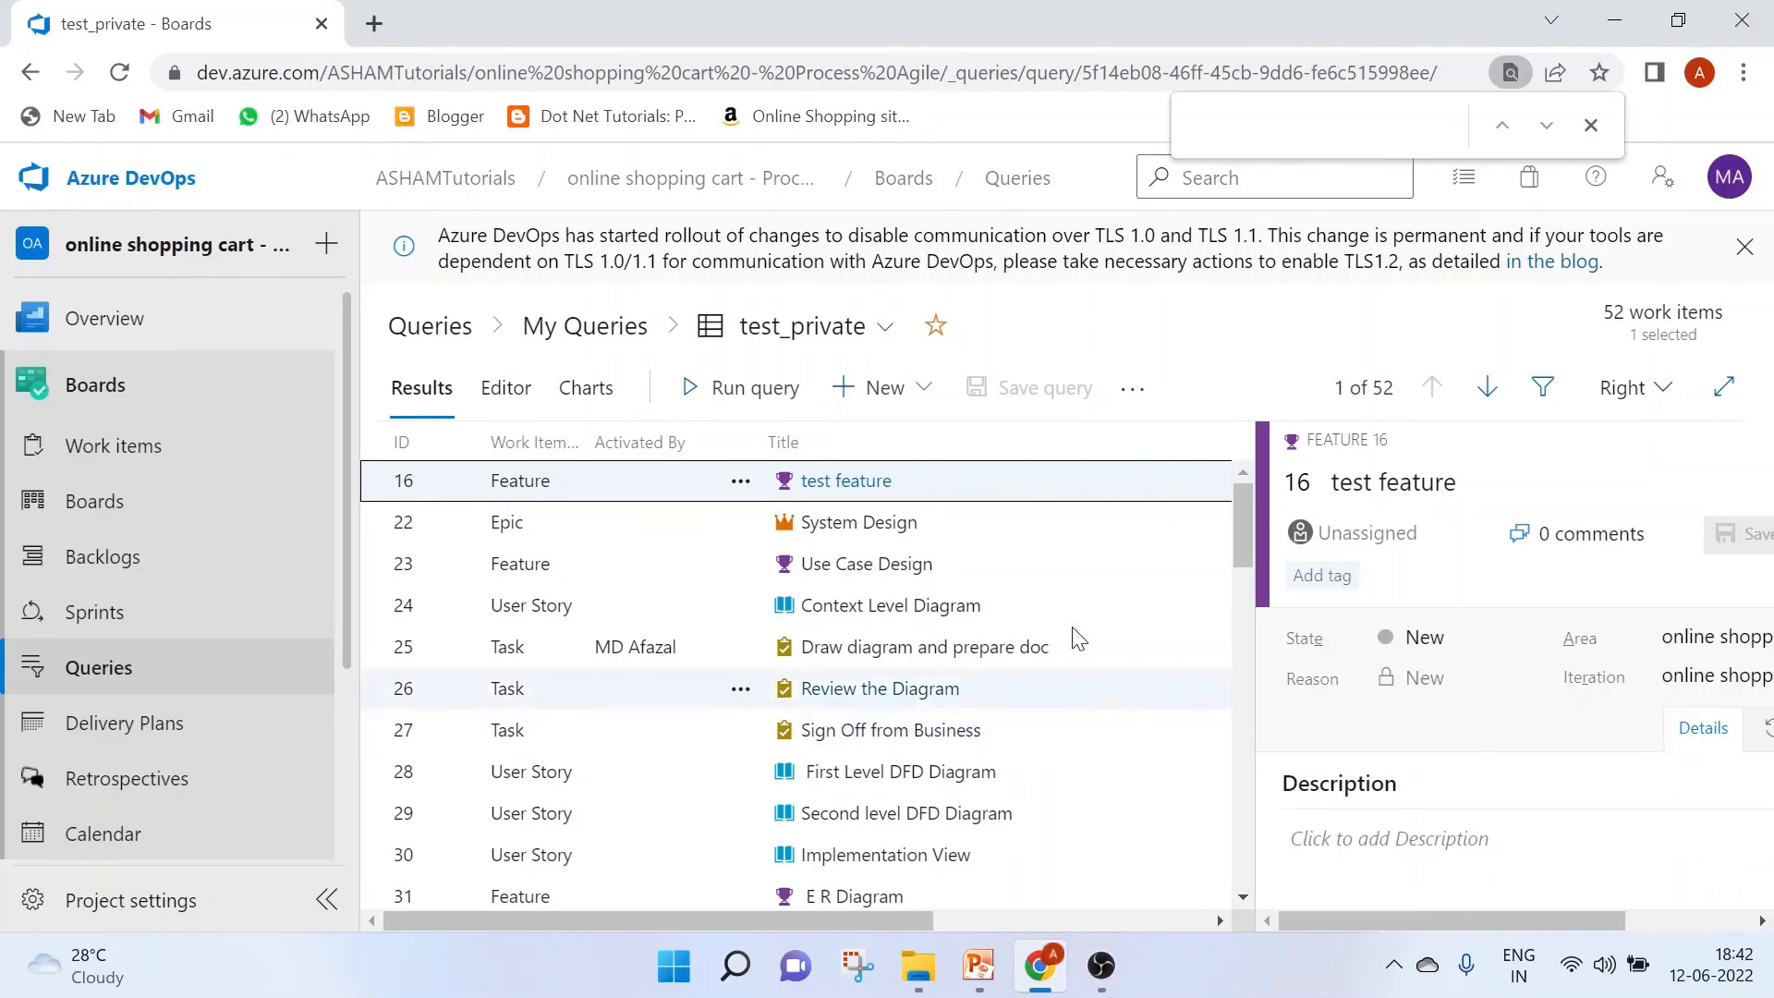
# Try to email the test_private work items to a user with the subject test_private, and cancel the email.
pyautogui.click(1133, 390)
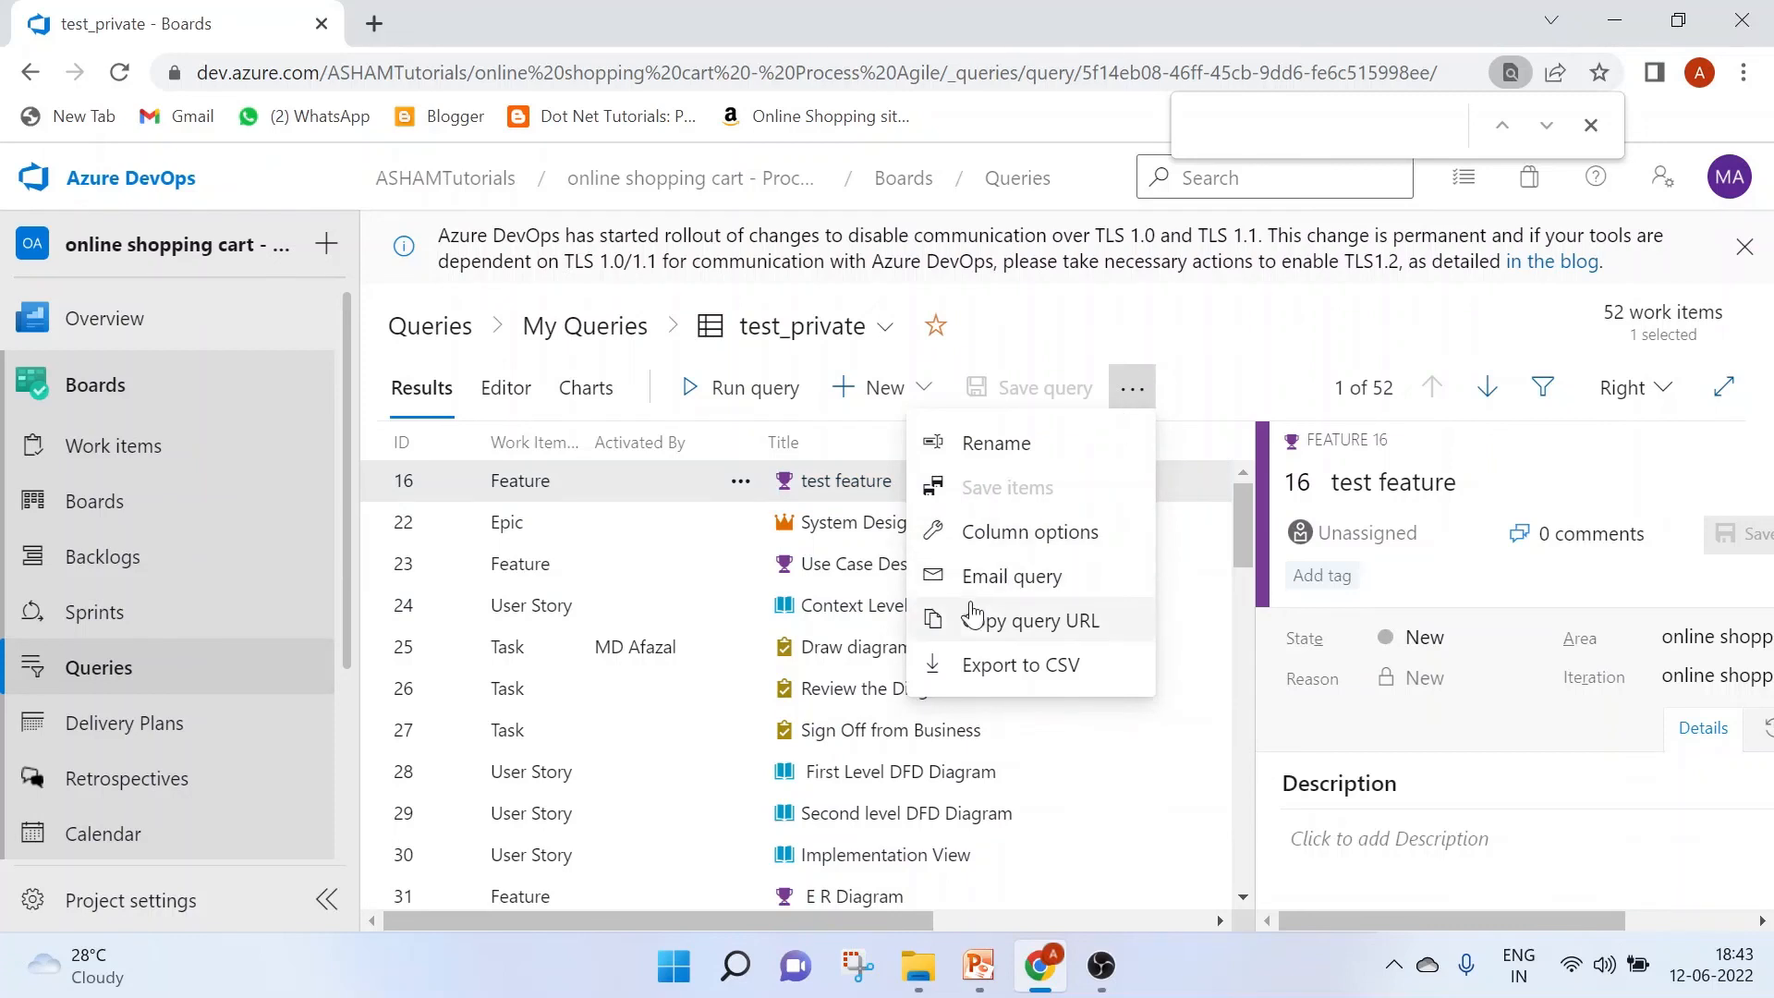
pyautogui.click(1025, 620)
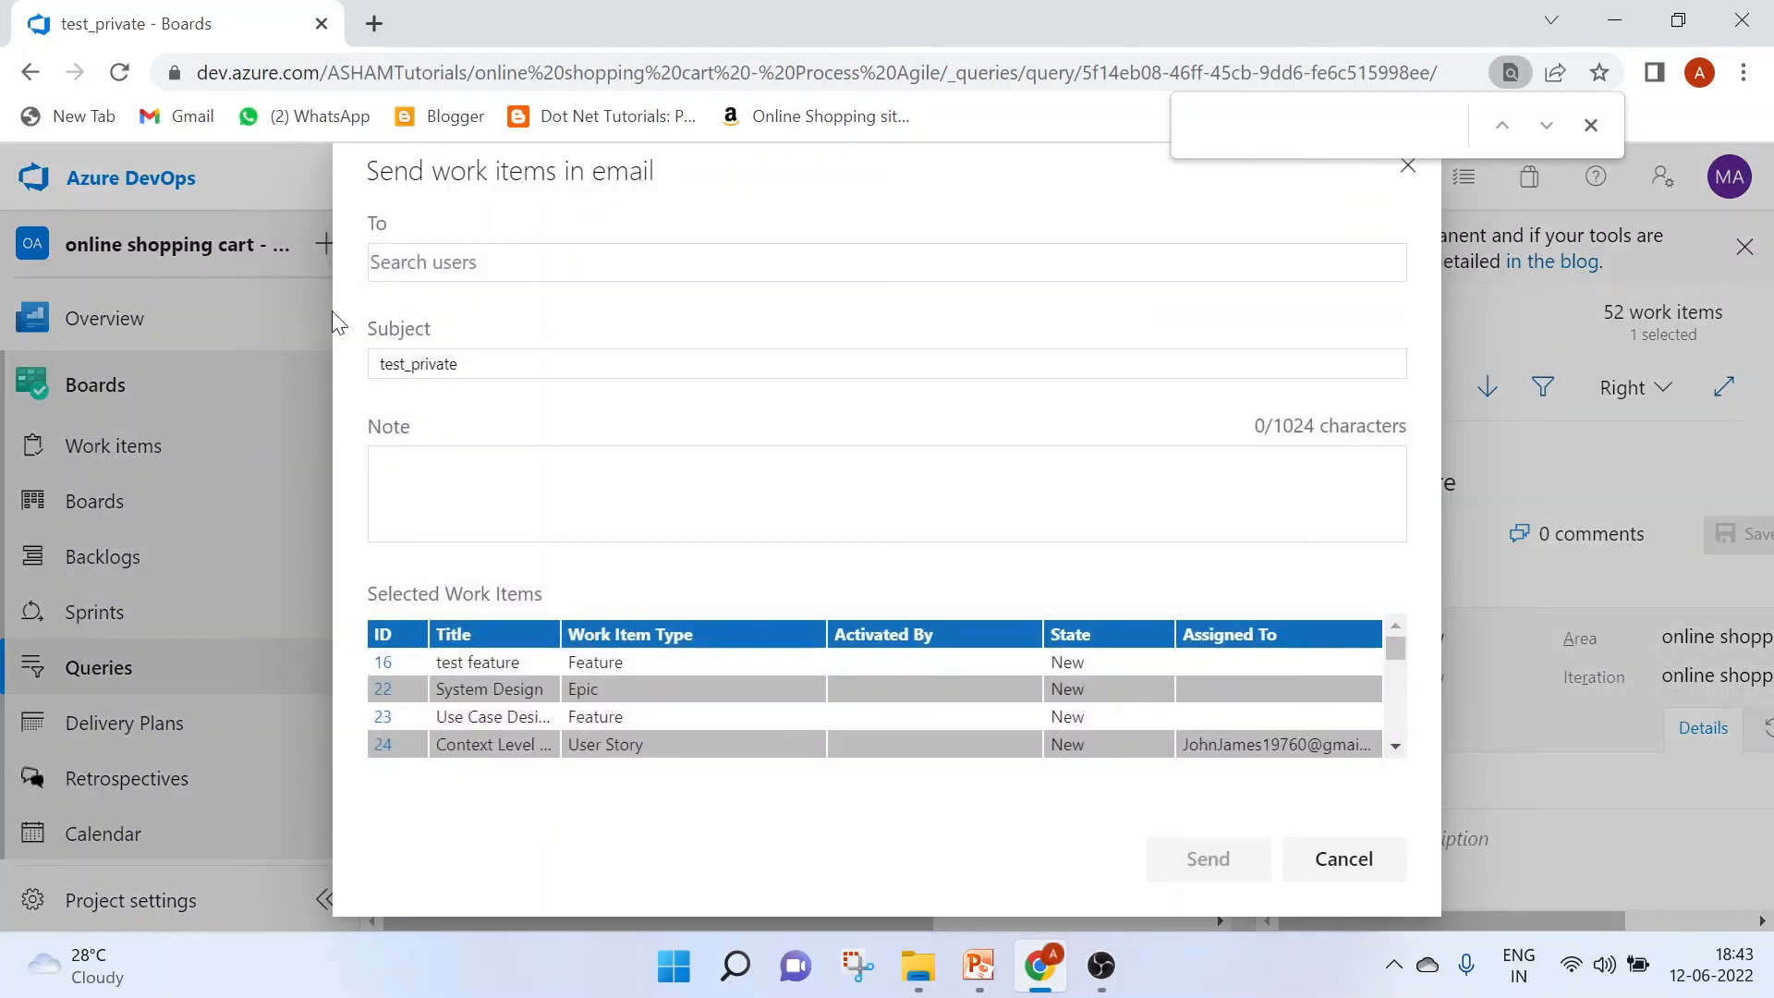
pyautogui.click(469, 365)
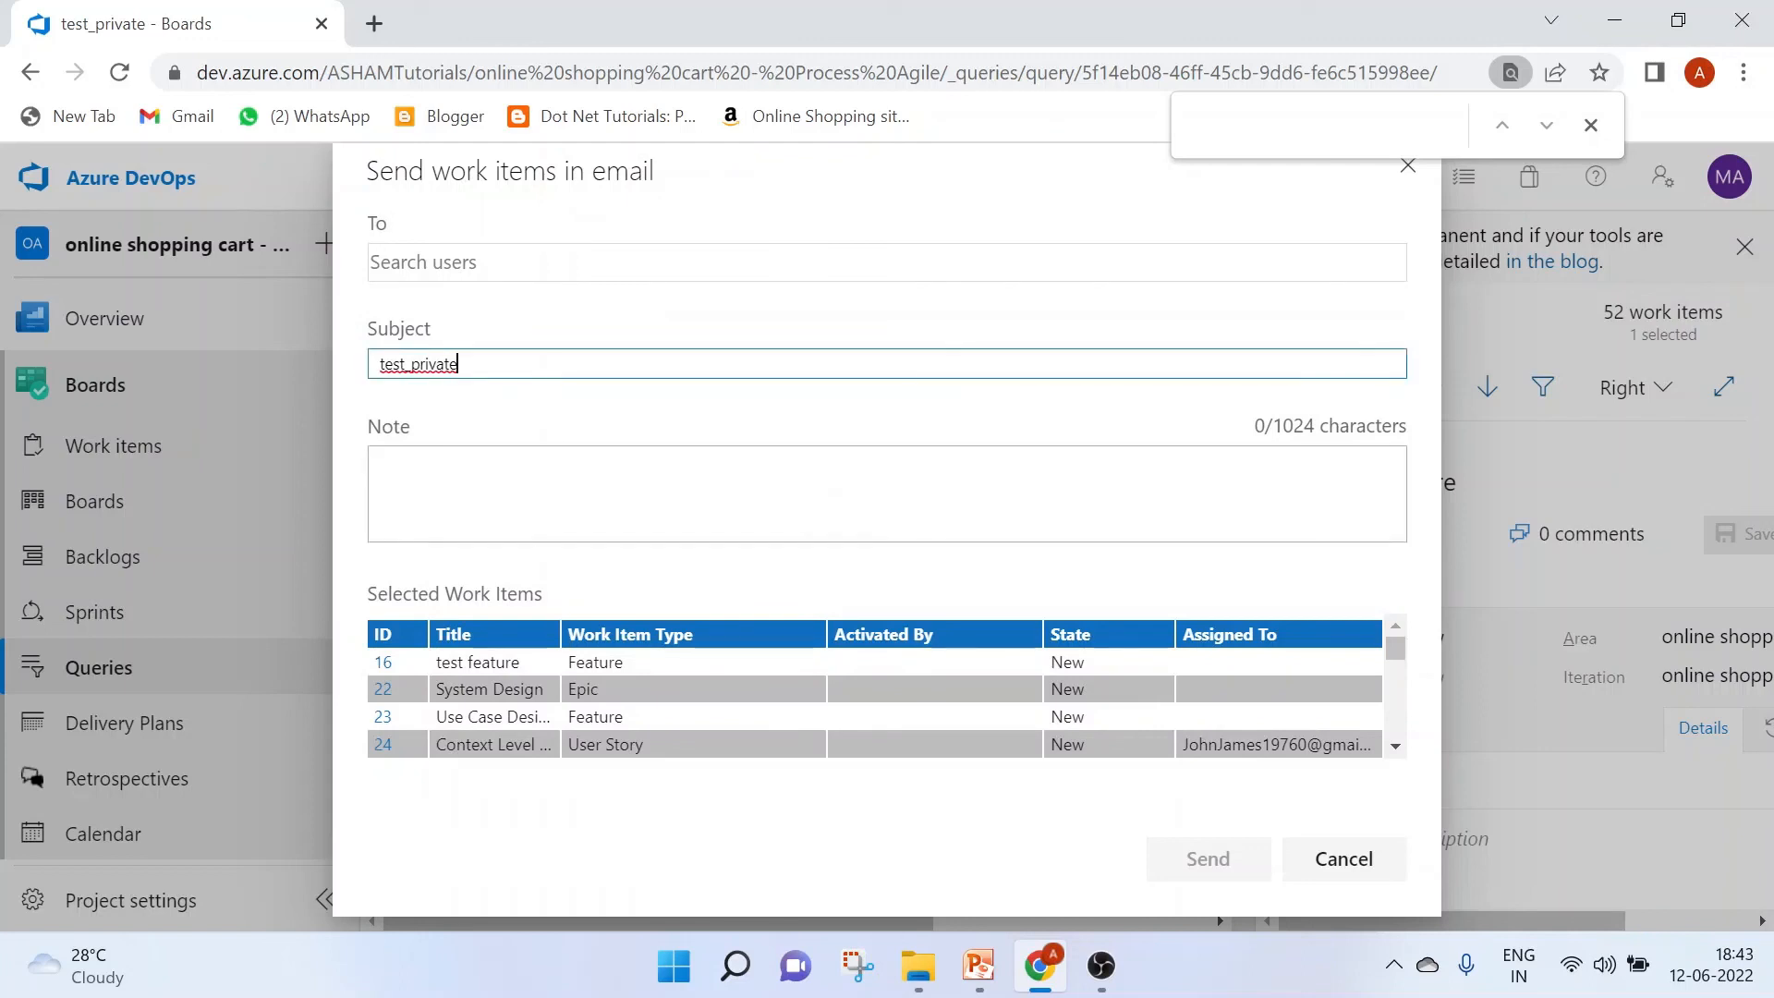
pyautogui.click(462, 478)
pyautogui.click(452, 263)
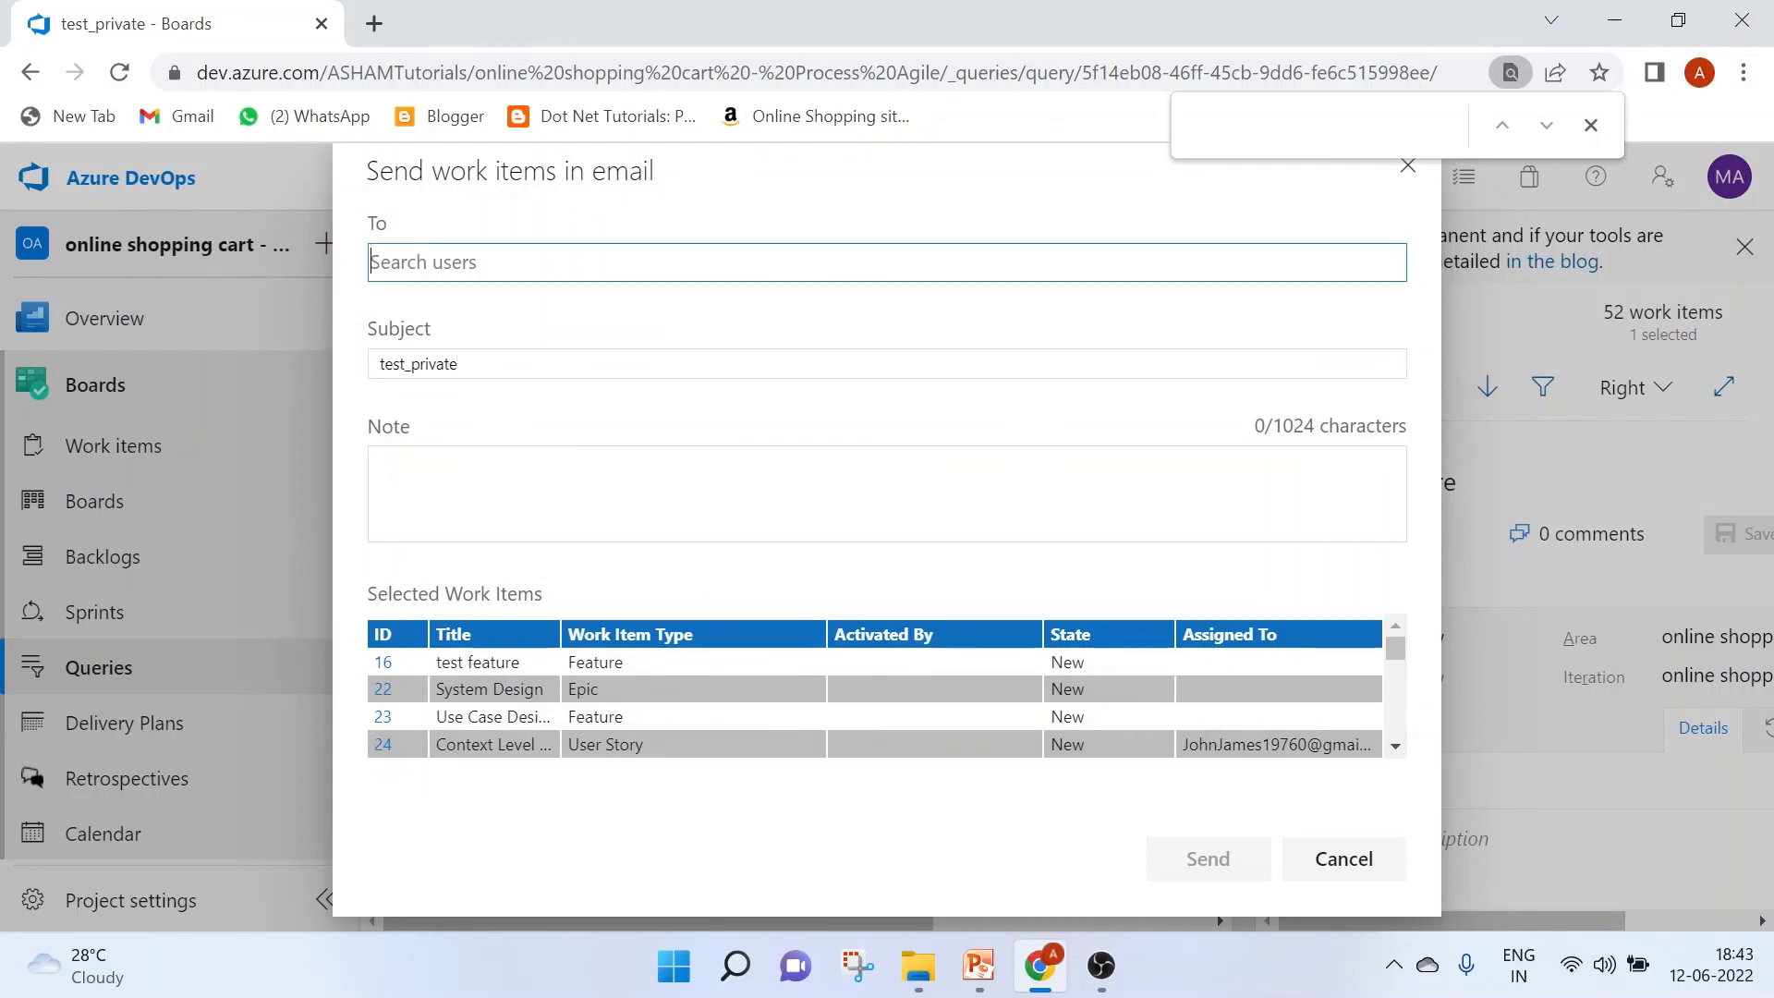
pyautogui.write('ro')
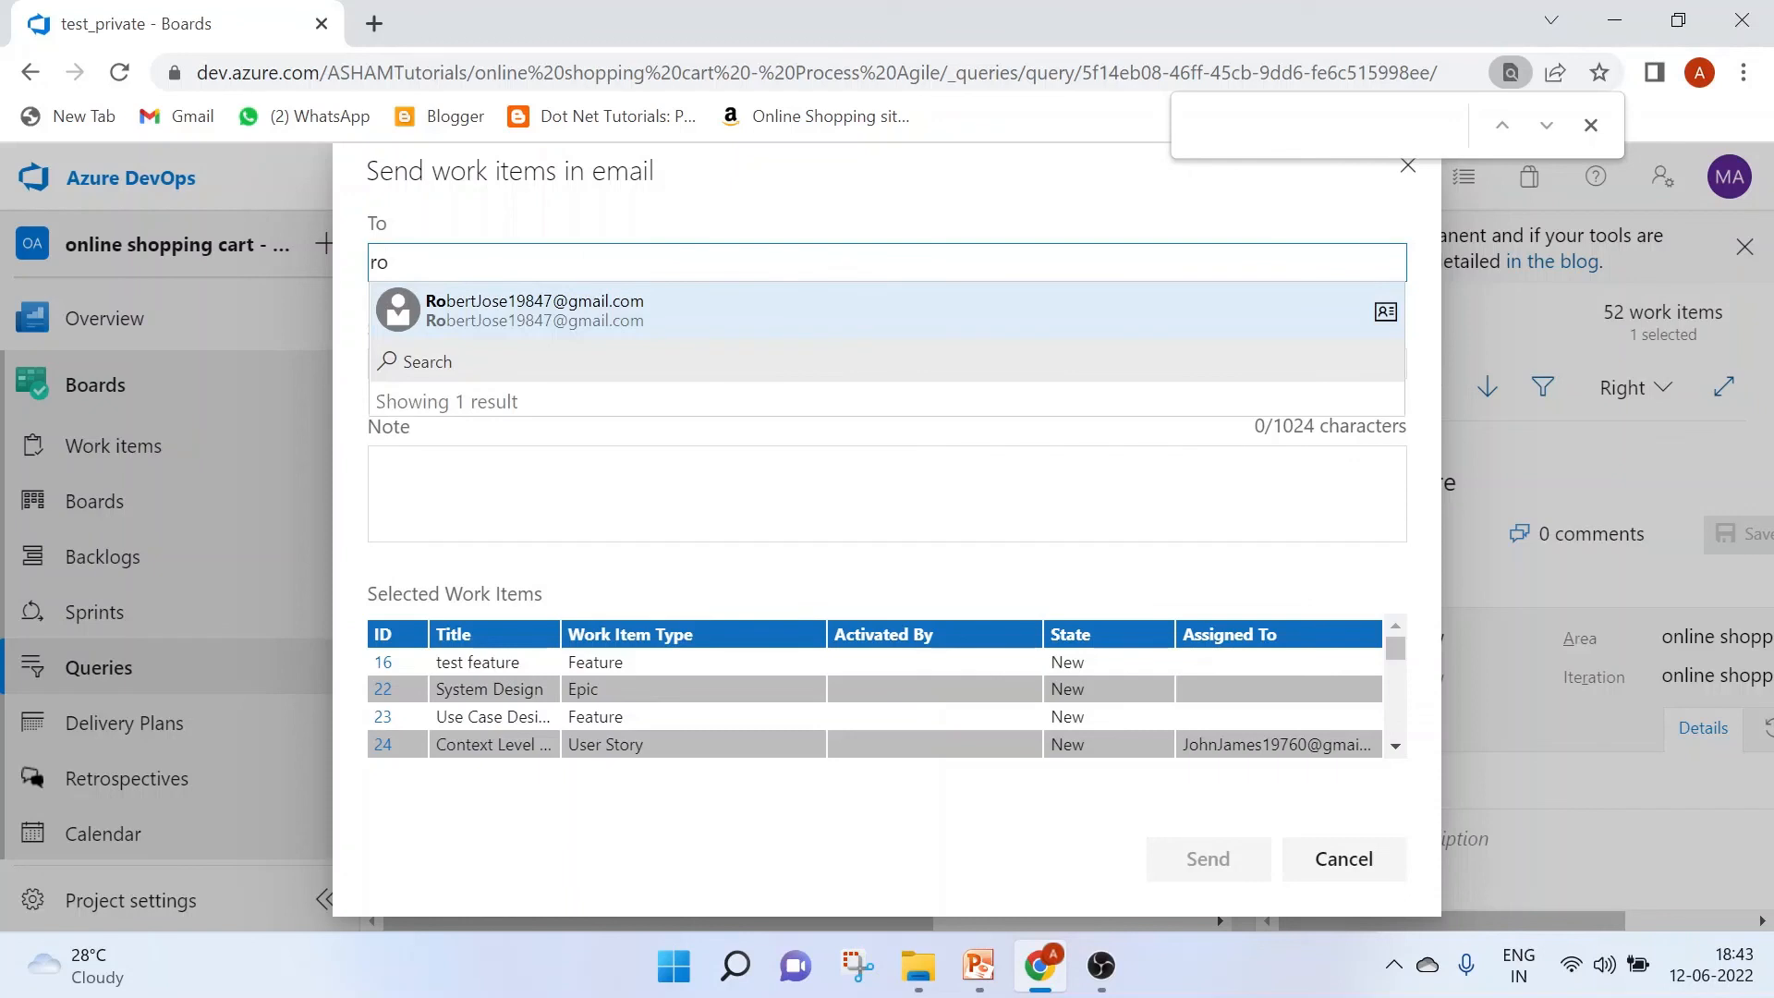
pyautogui.click(471, 312)
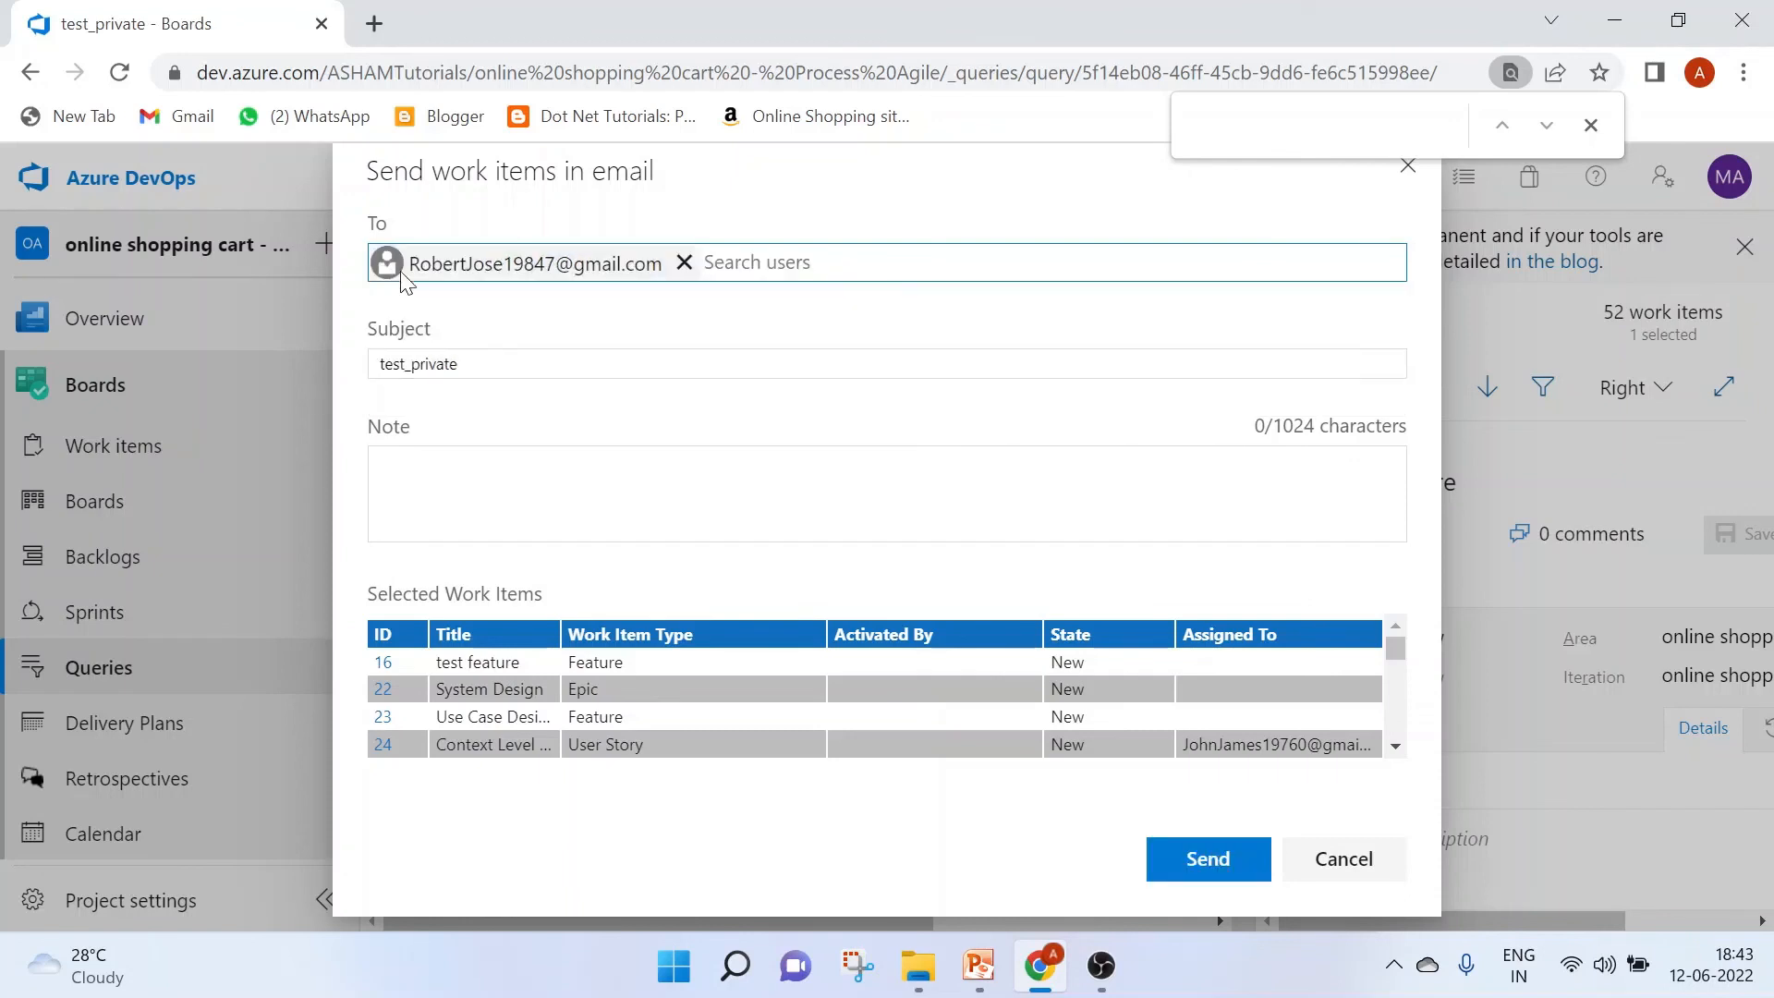
pyautogui.click(1200, 861)
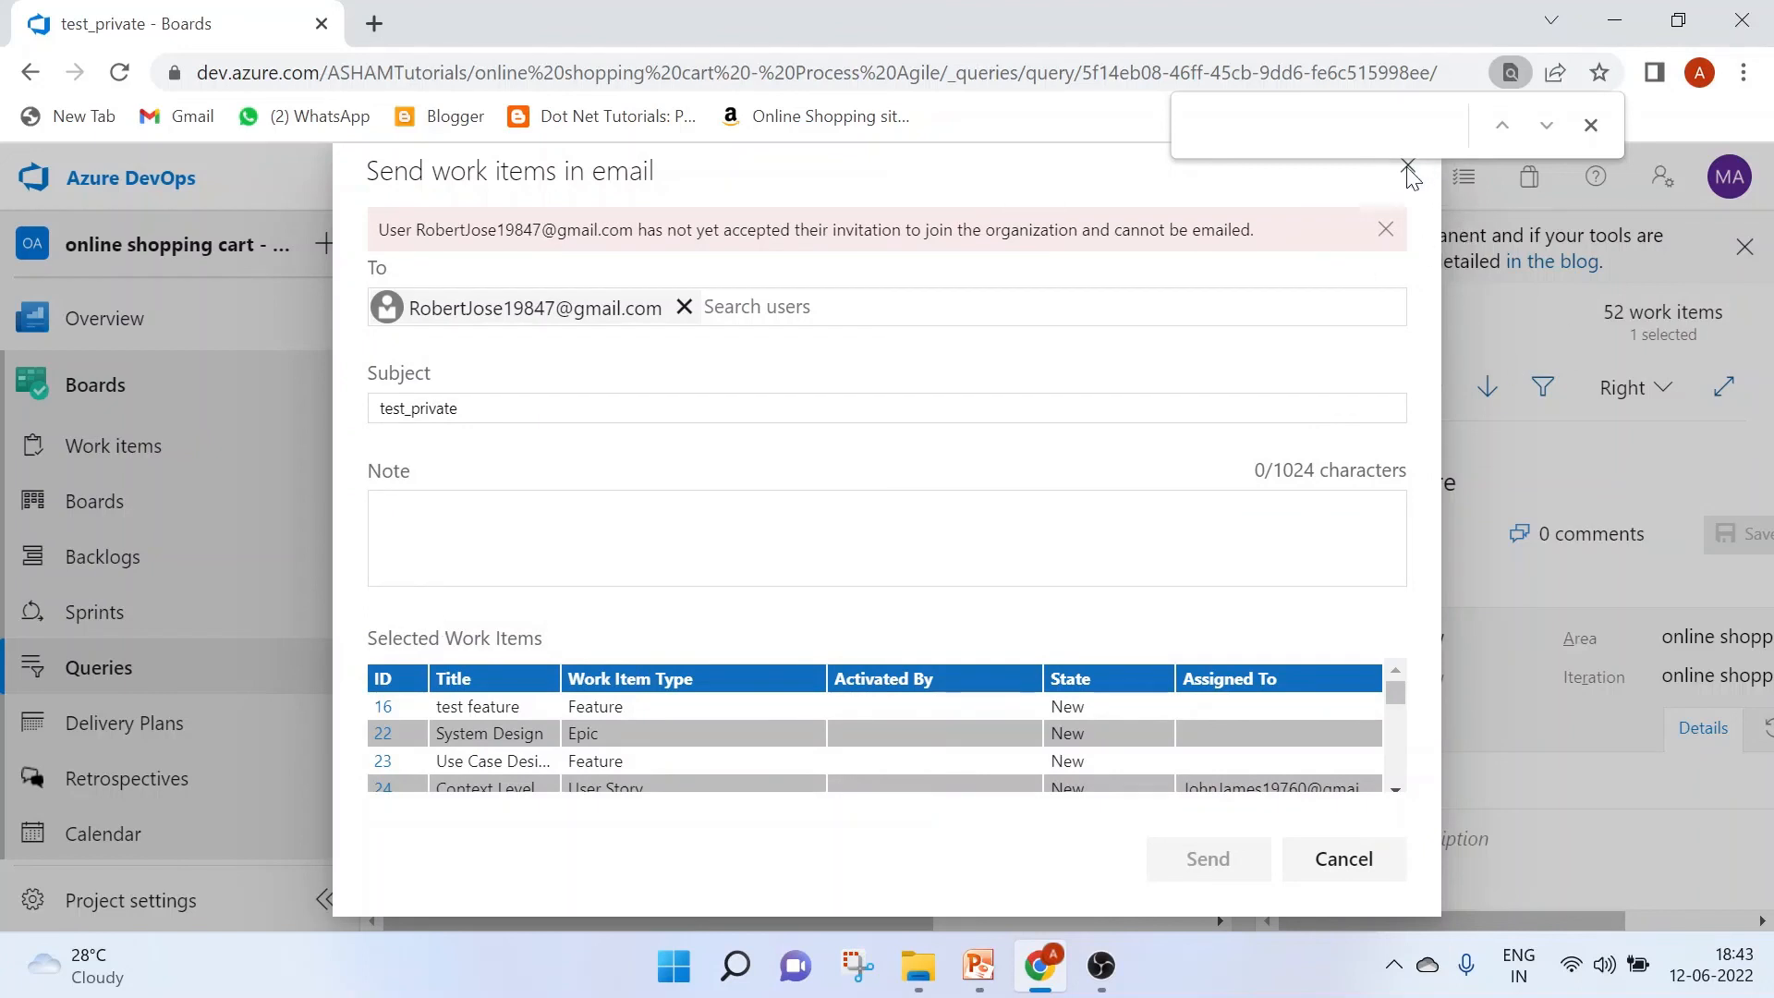
pyautogui.click(1385, 229)
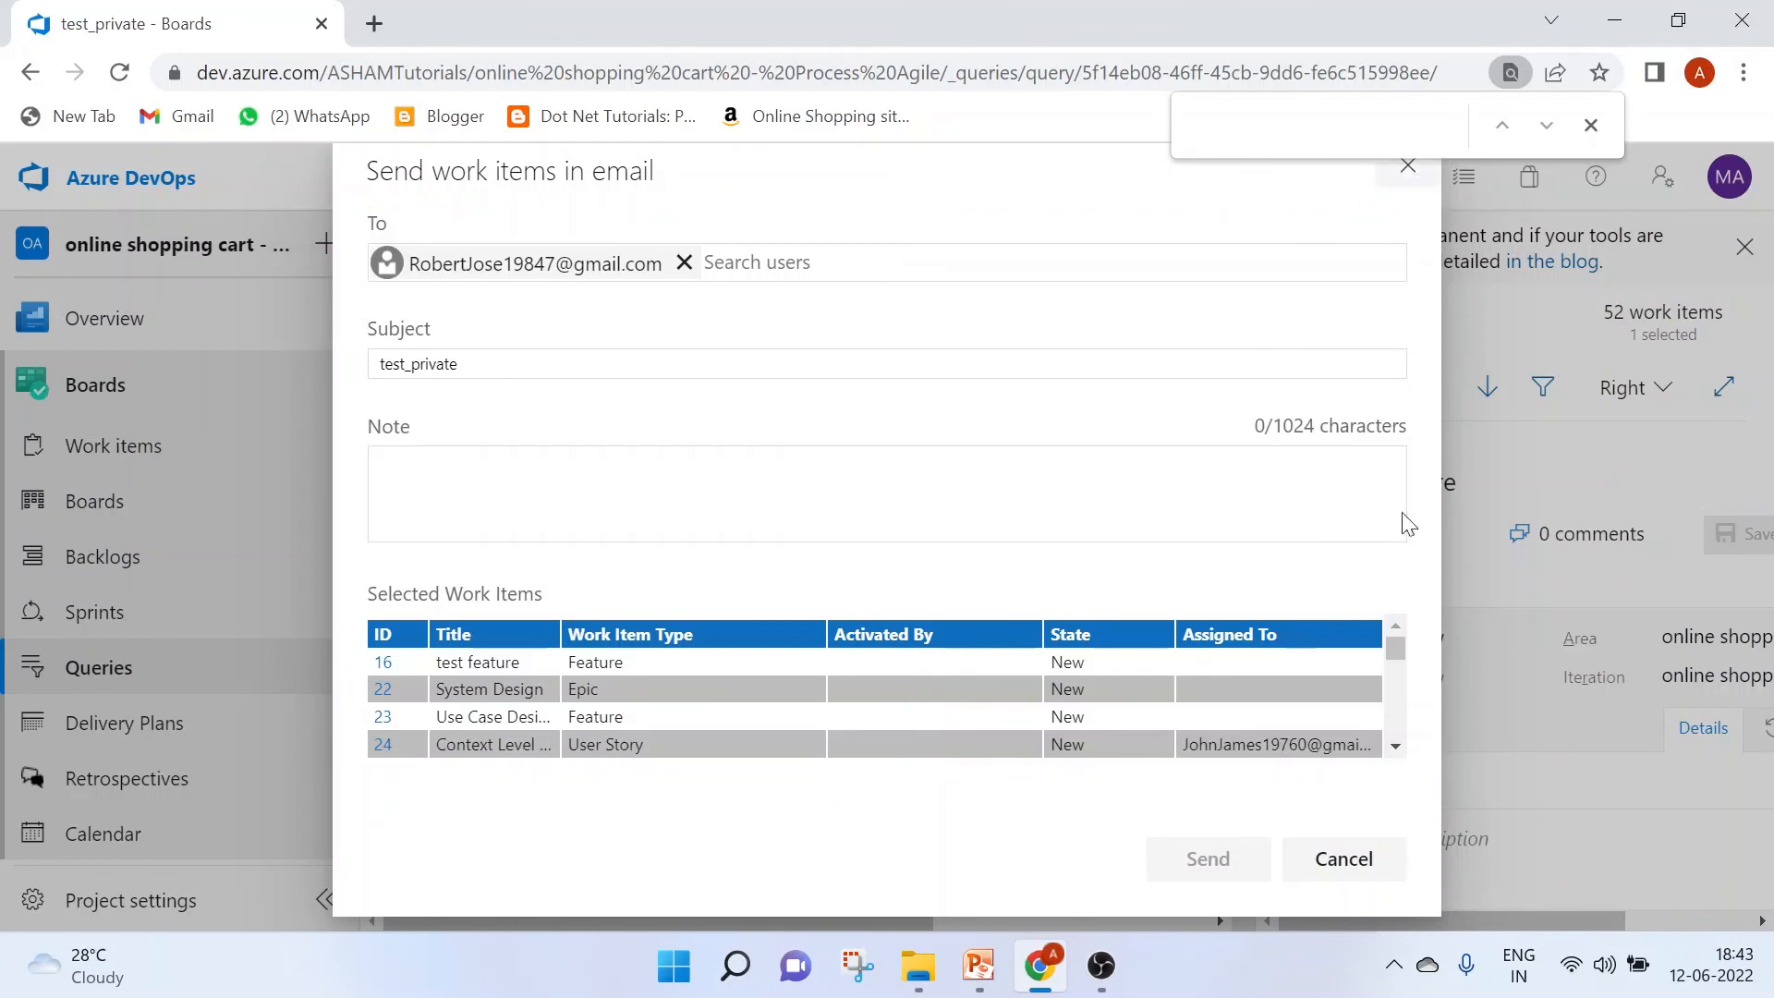
pyautogui.click(1344, 858)
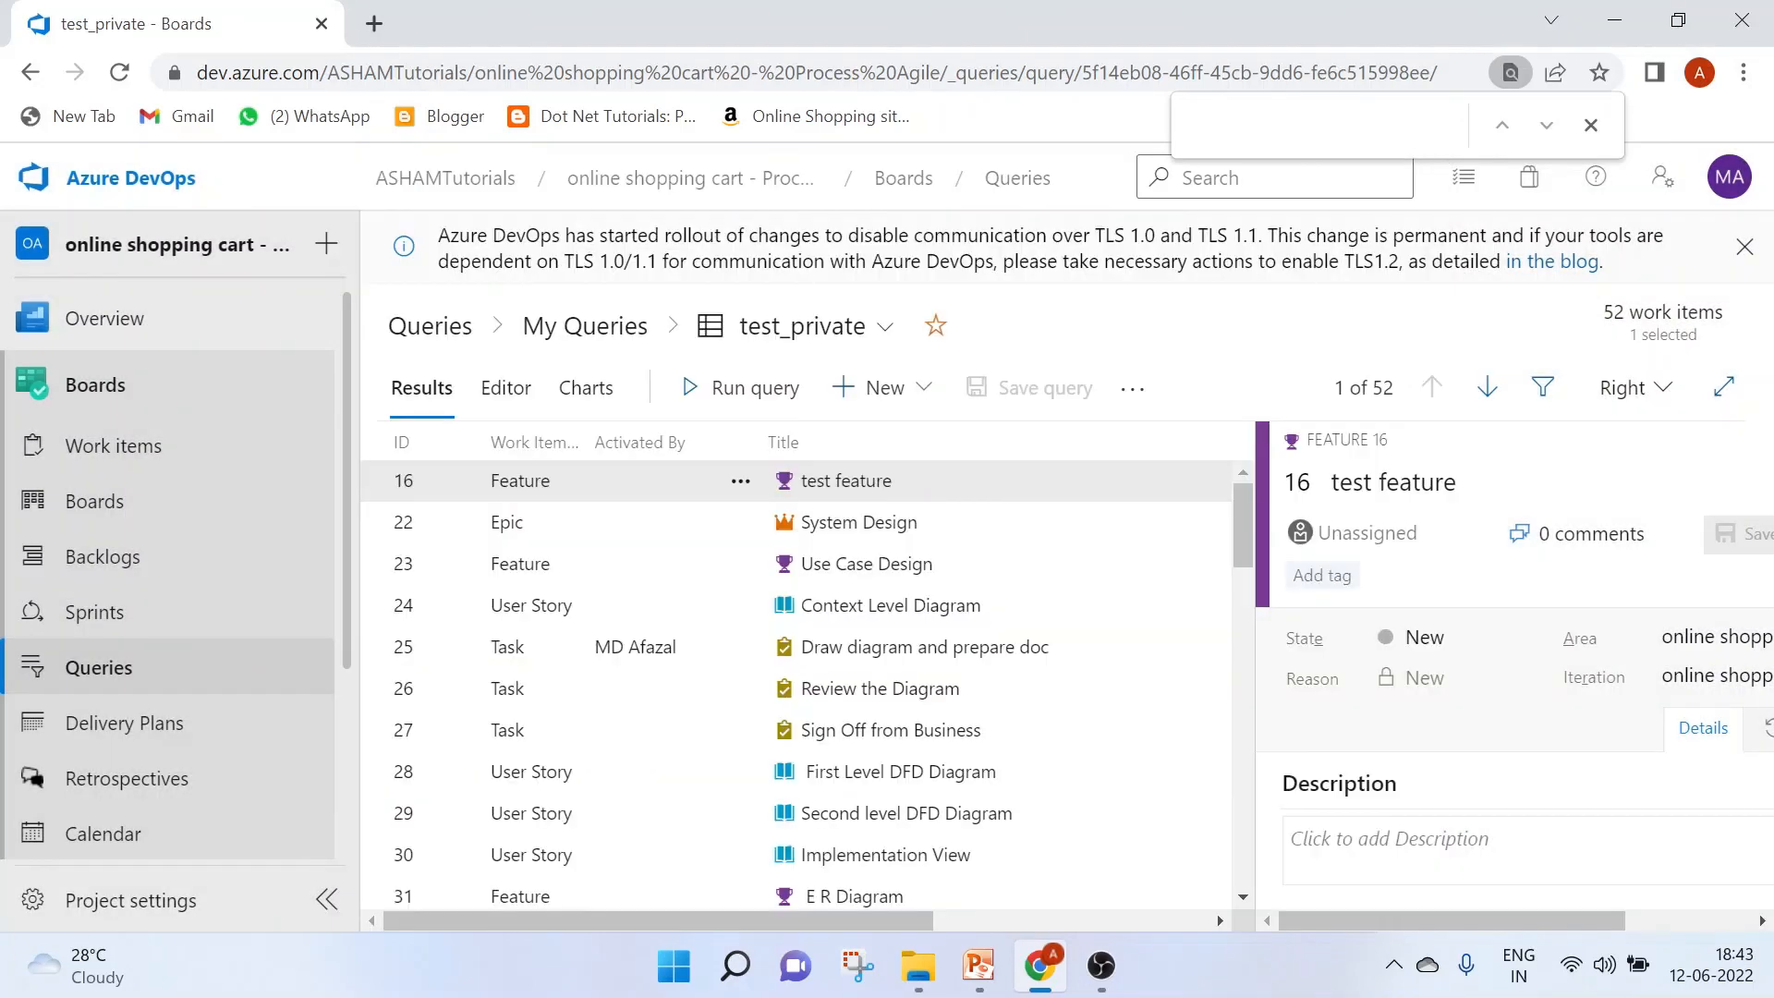
# Export the test_private query results to CSV and show the downloaded file in its folder.
pyautogui.click(1131, 388)
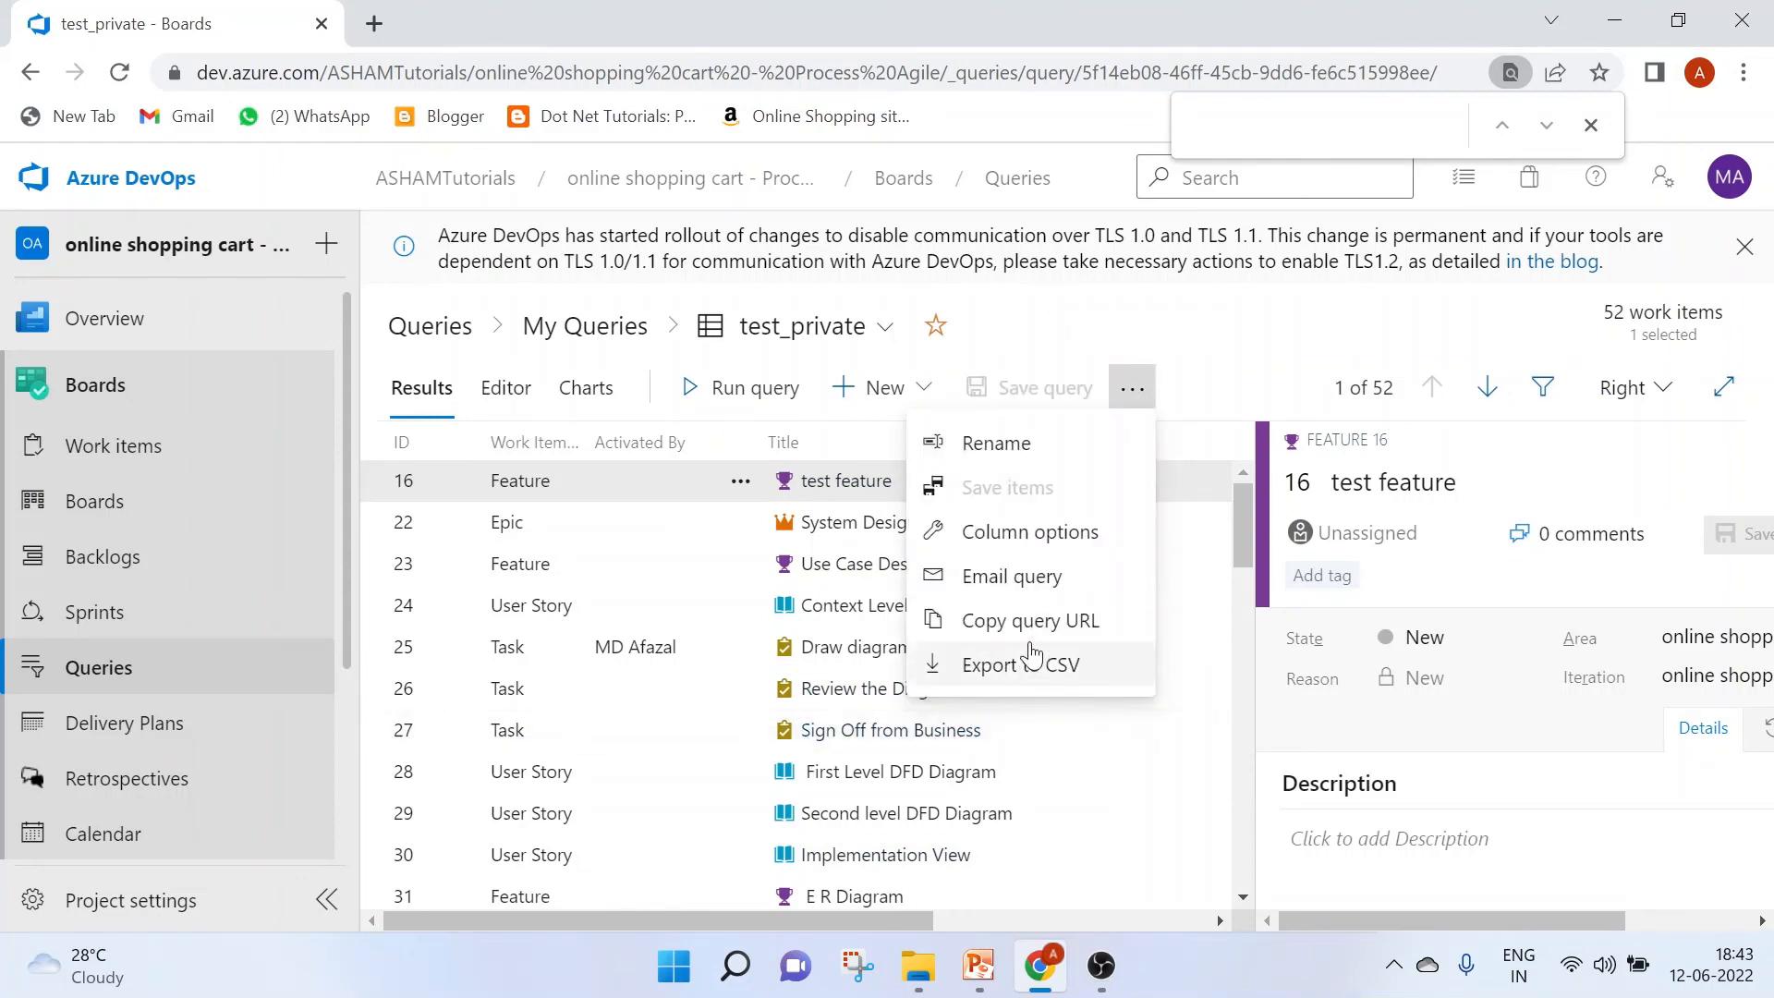
pyautogui.click(1007, 681)
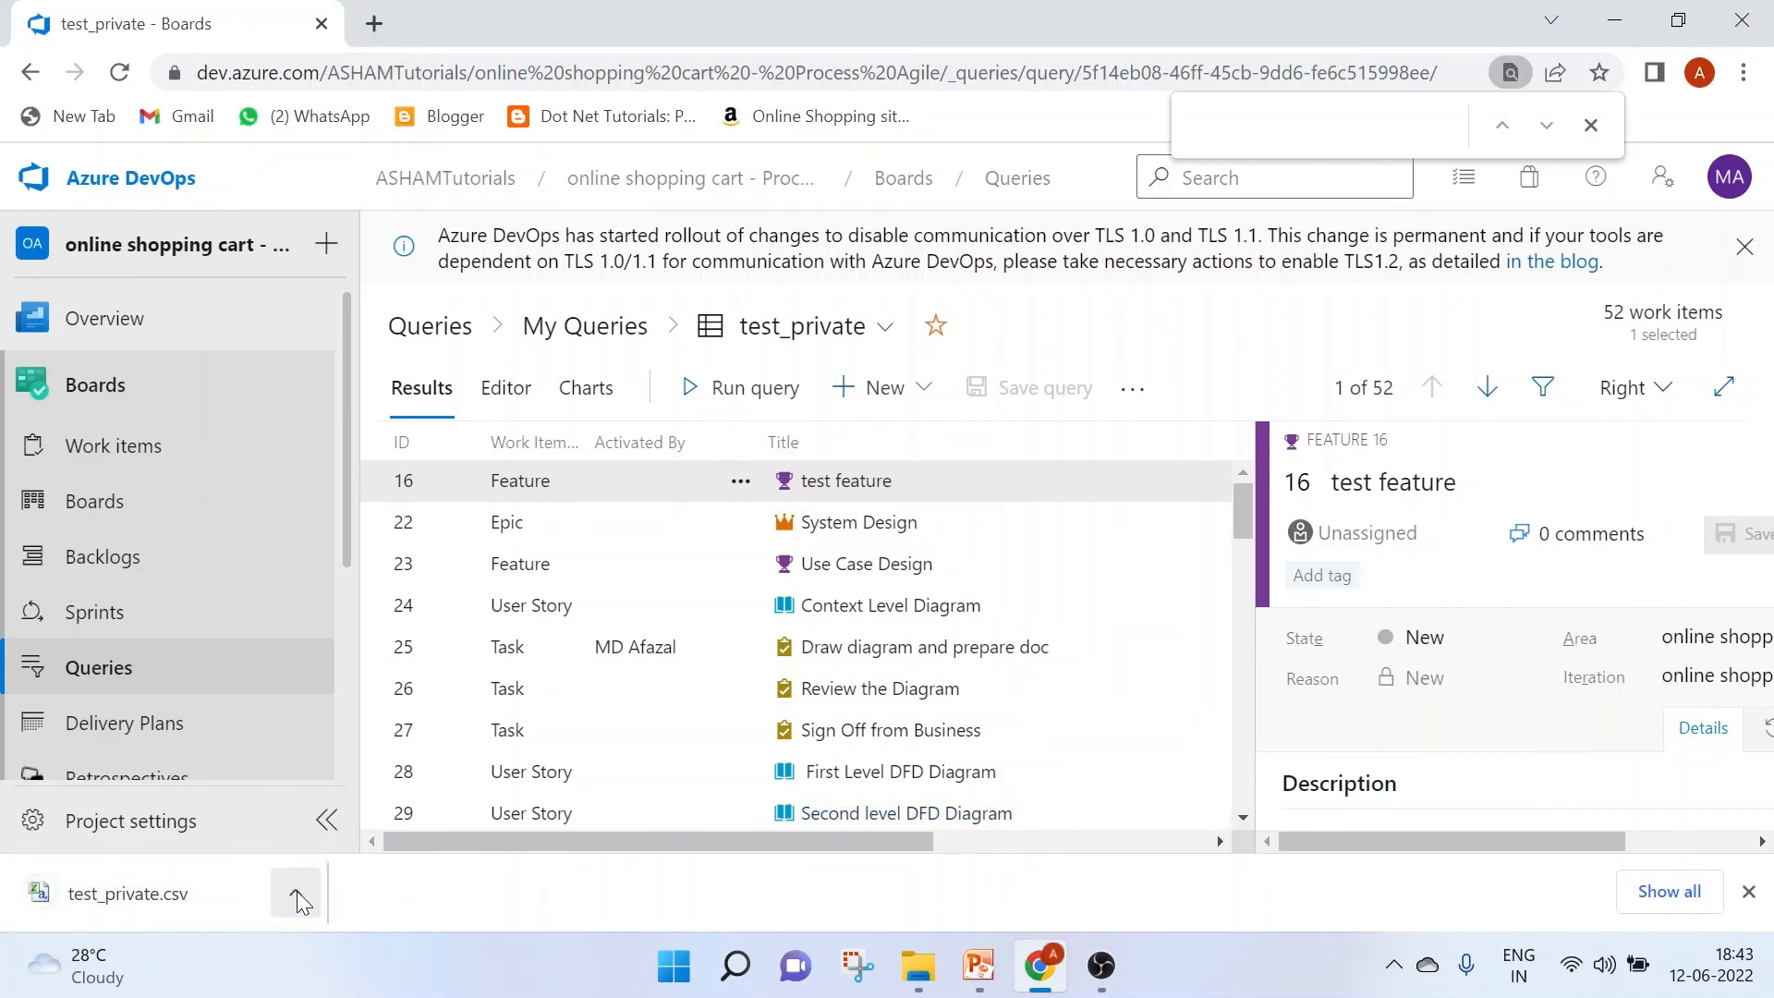
pyautogui.click(296, 891)
pyautogui.click(368, 796)
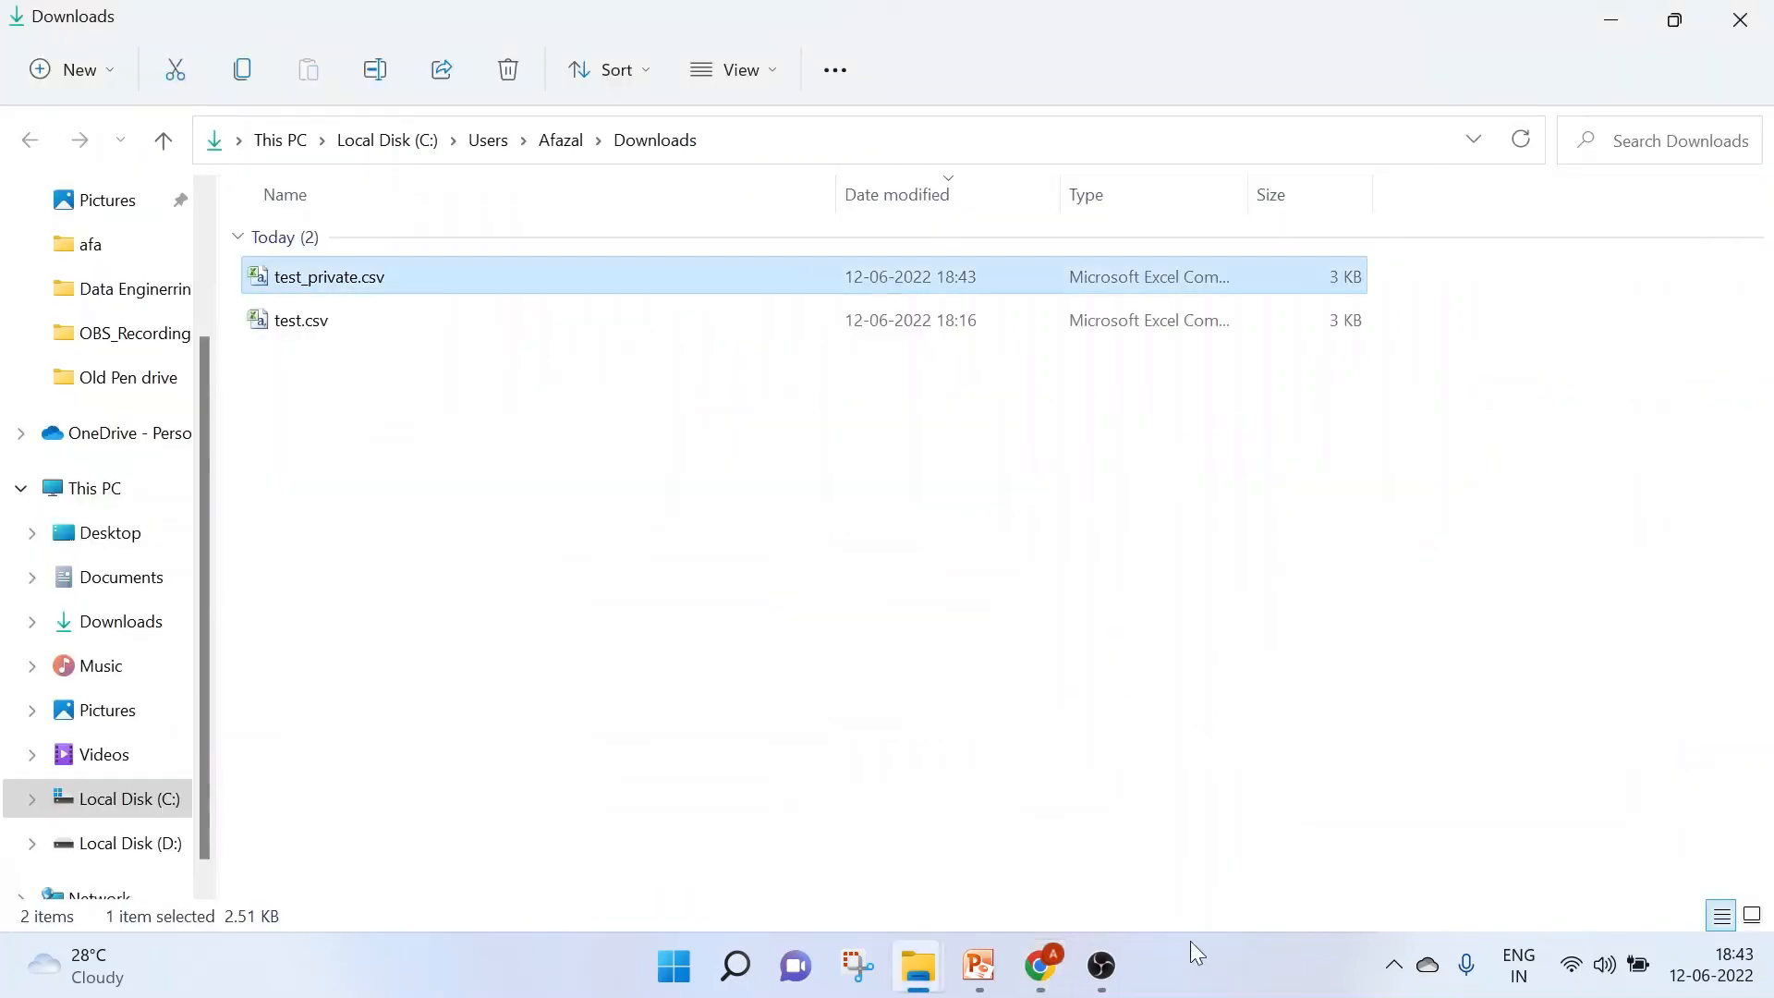
# Open test_private.csv in Excel and dismiss the Office activation wizard to view the exported work items.
pyautogui.doubleClick(364, 285)
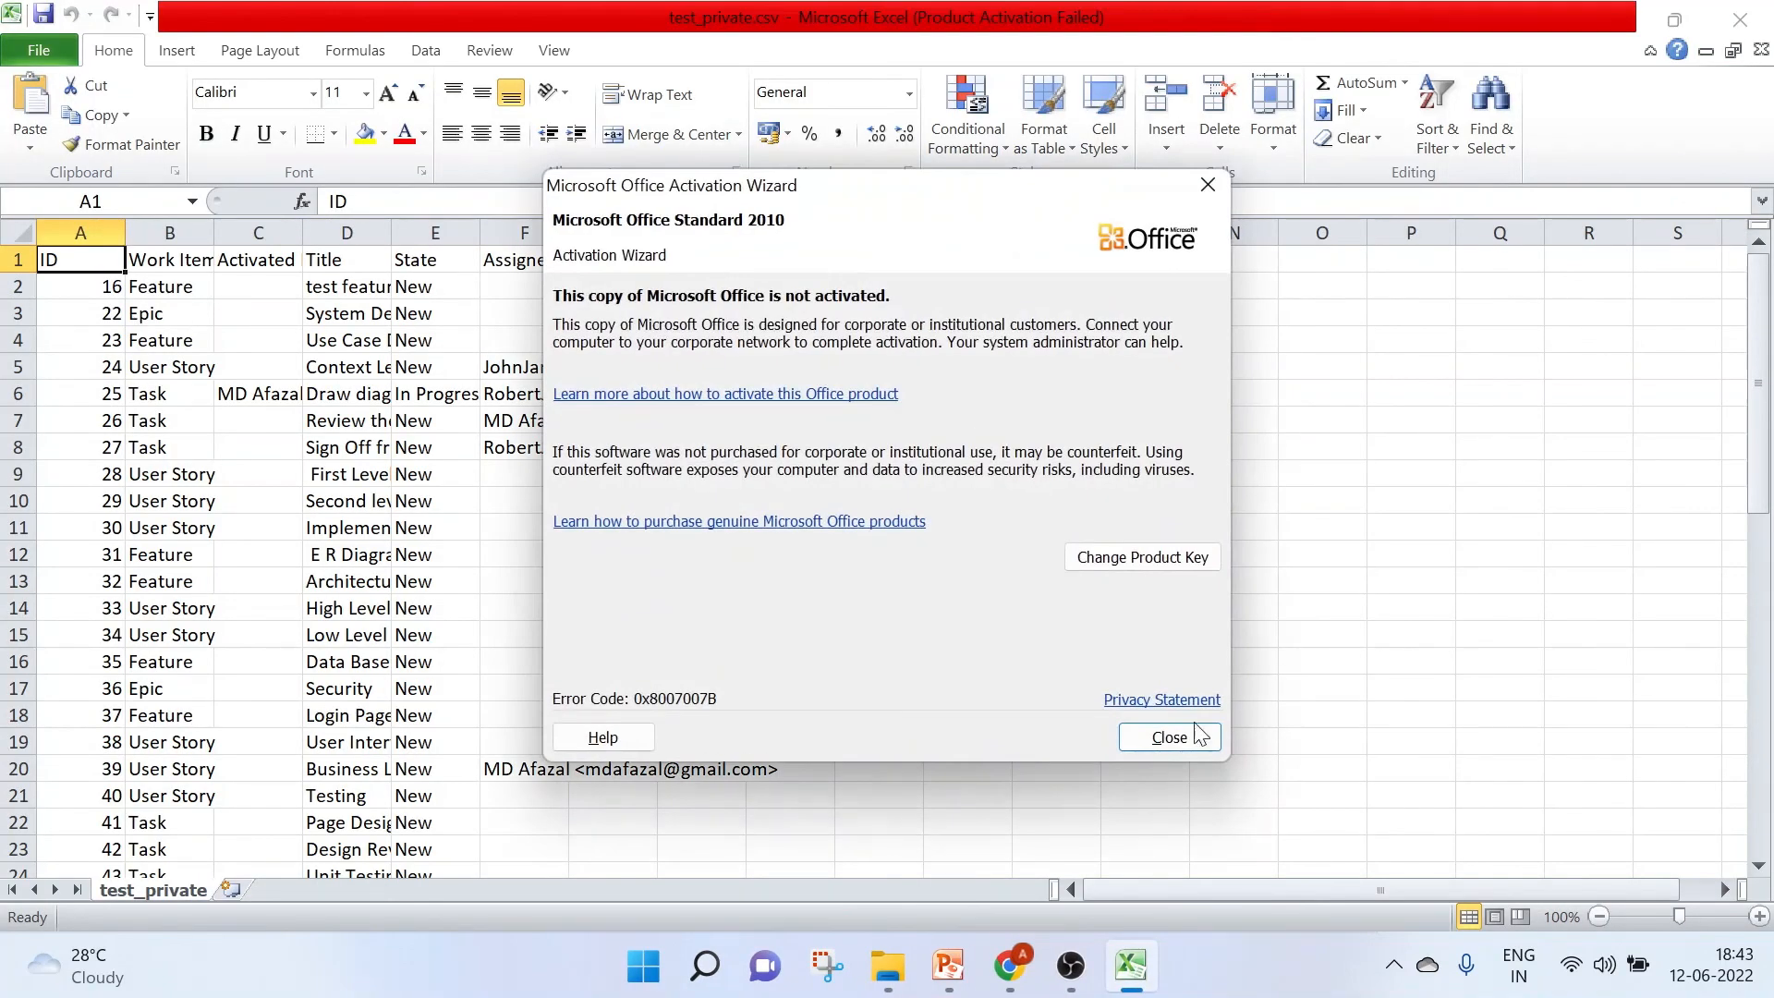
pyautogui.click(1169, 737)
pyautogui.hotkey('alt', 'Tab')
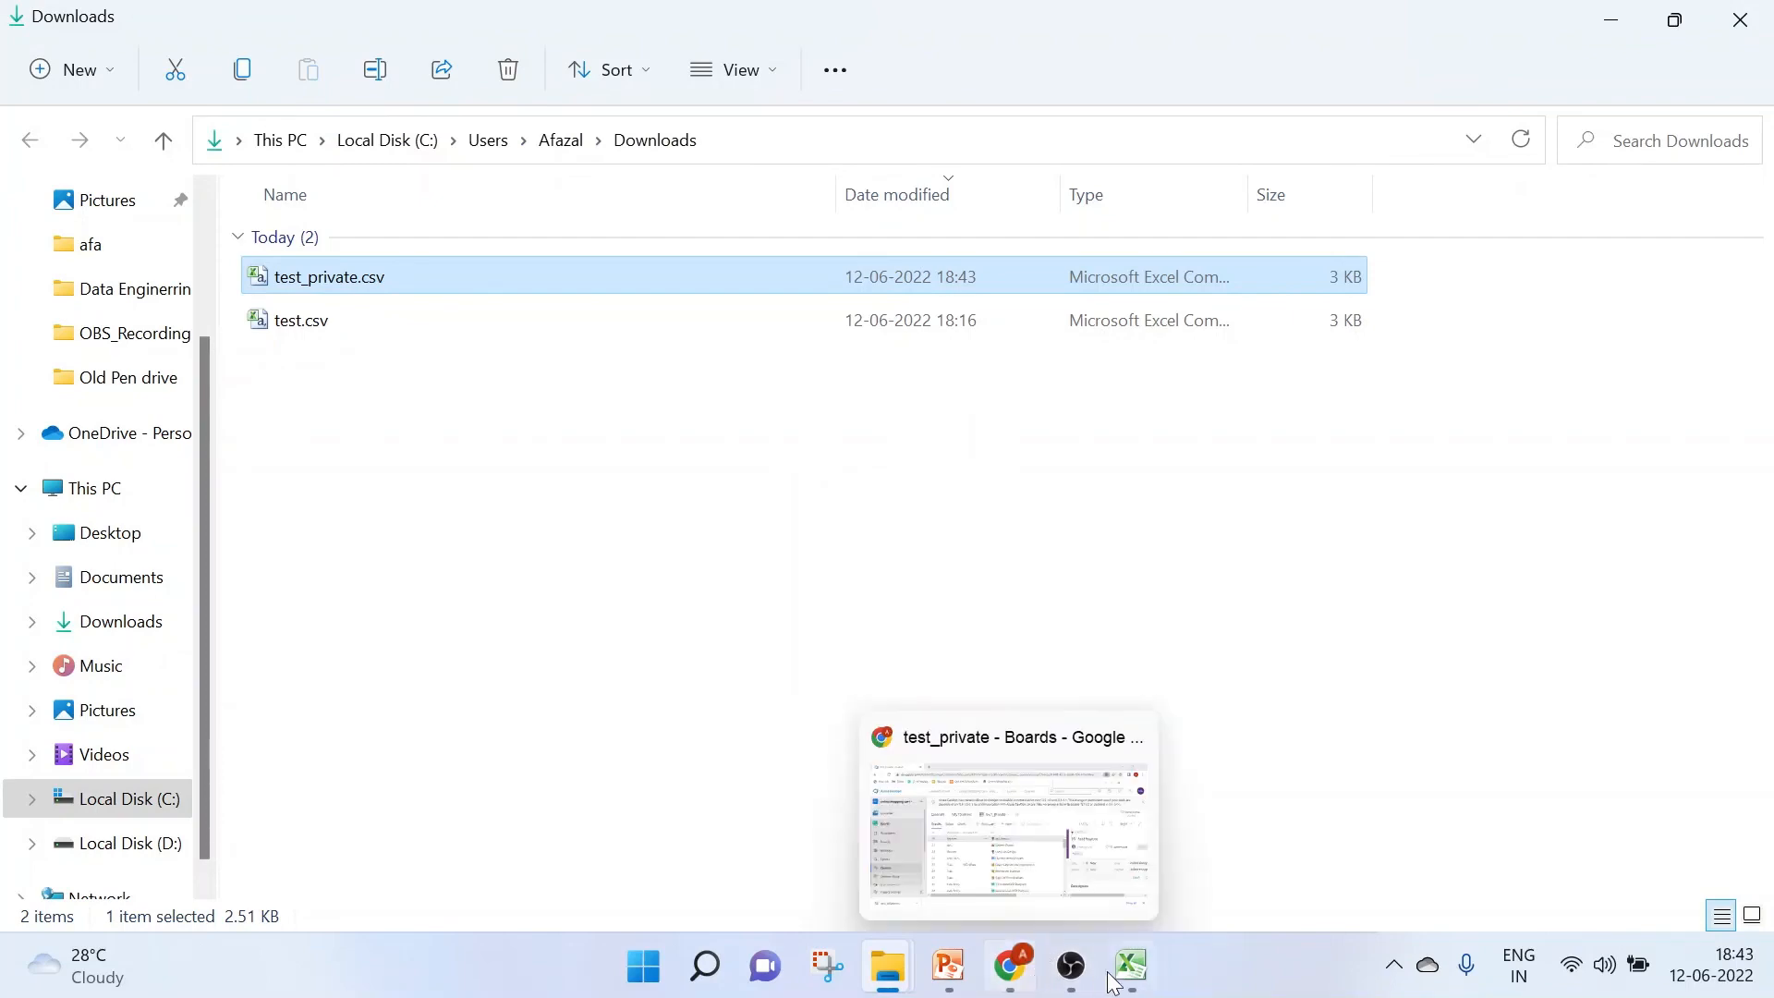
# Switch to the Azure_DevOps.pptx presentation in PowerPoint to review the Queries agenda slide.
pyautogui.click(1074, 970)
pyautogui.click(1073, 970)
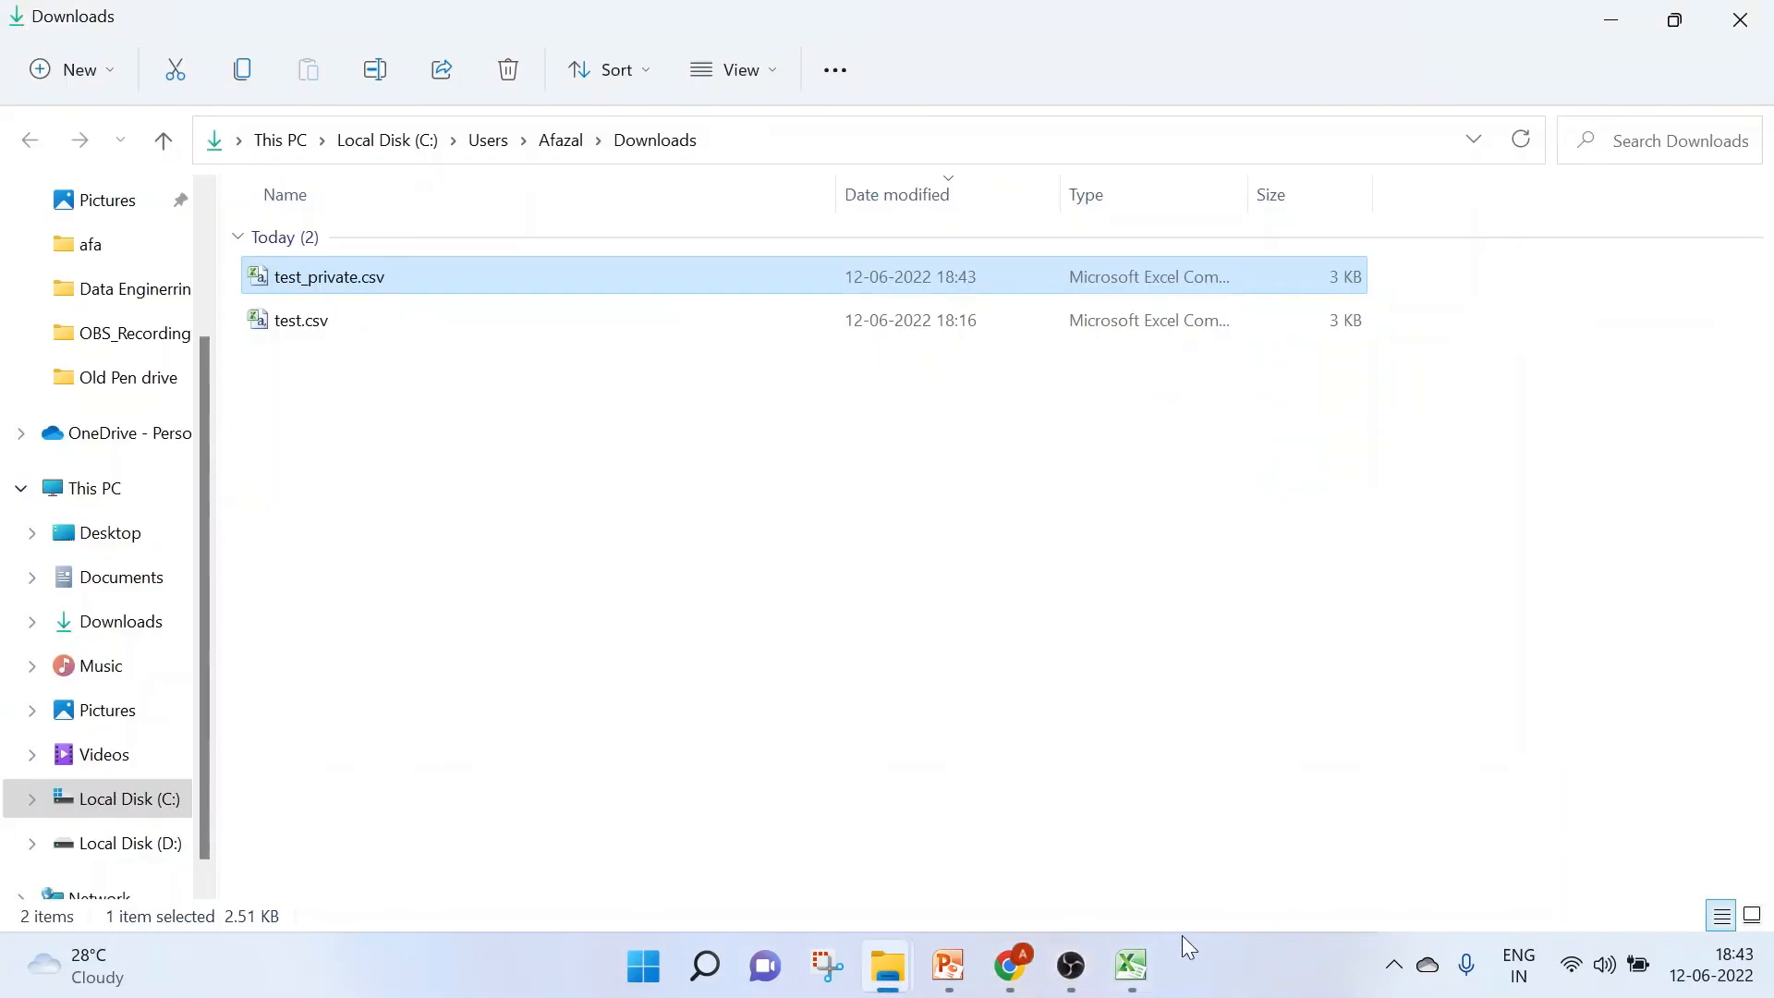
pyautogui.click(963, 956)
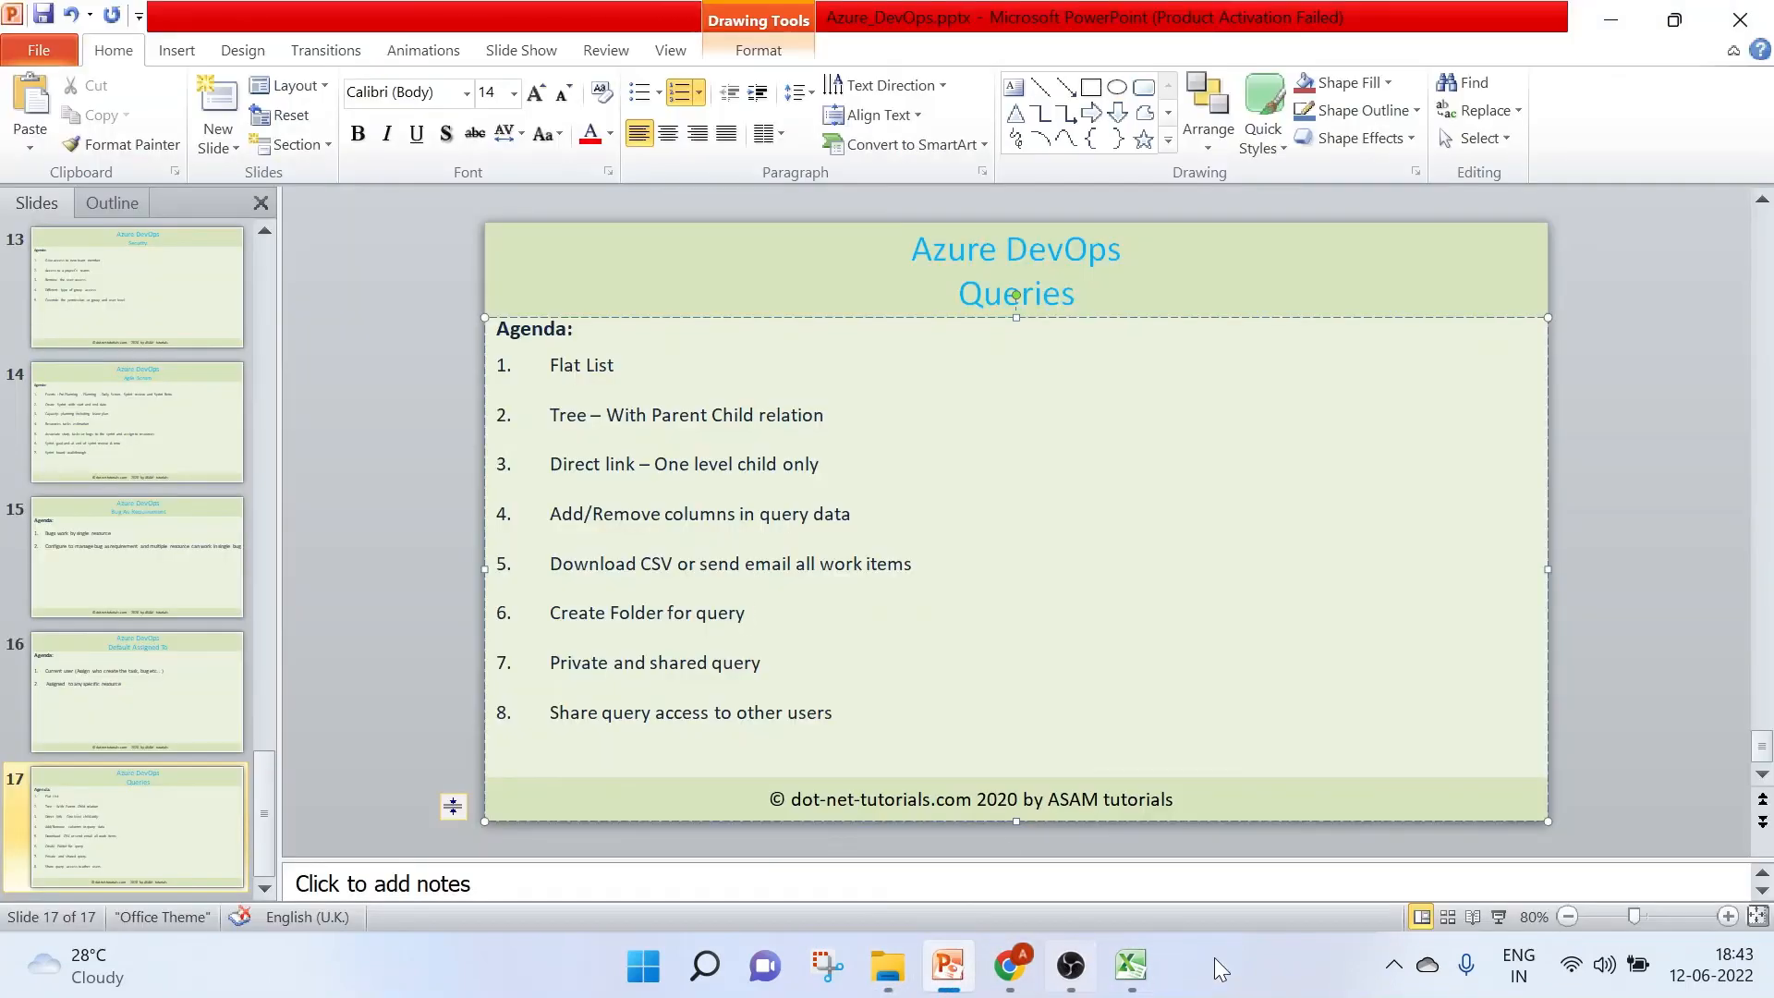